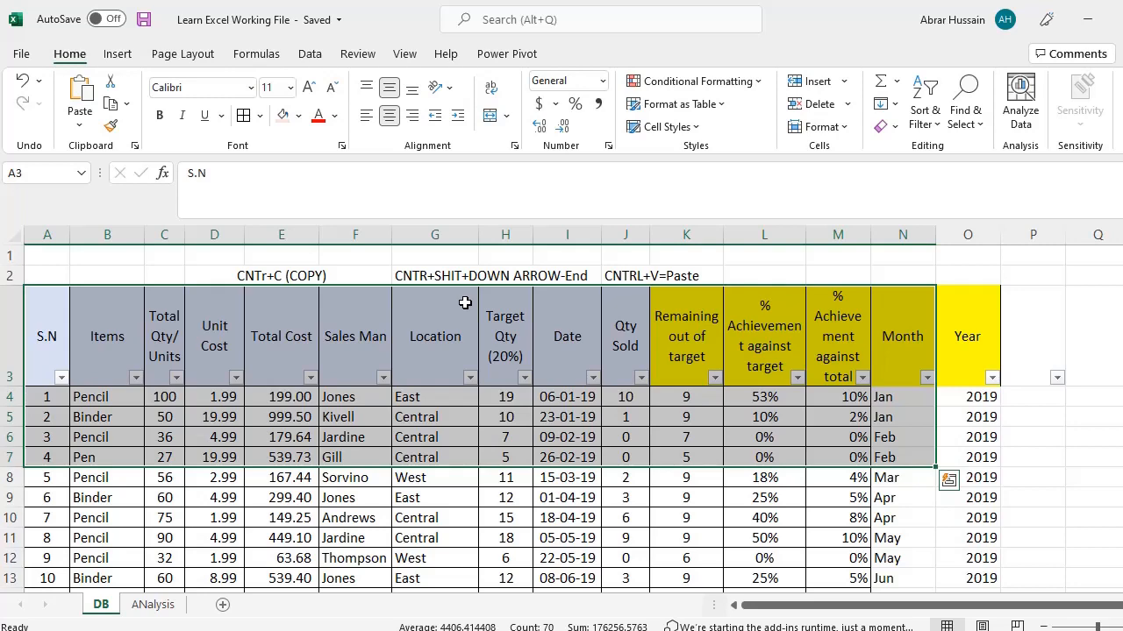
- Look at the ANalysis sheet, and examine the DB sheet's header row from S.N to Year and the first Month formula
click(153, 604)
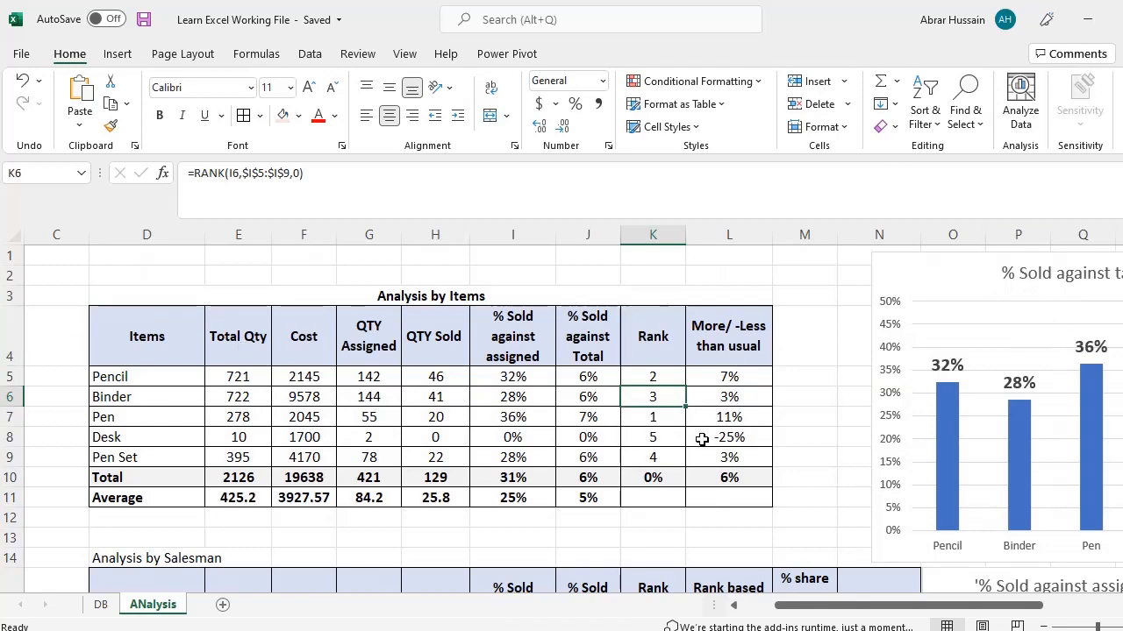
click(101, 604)
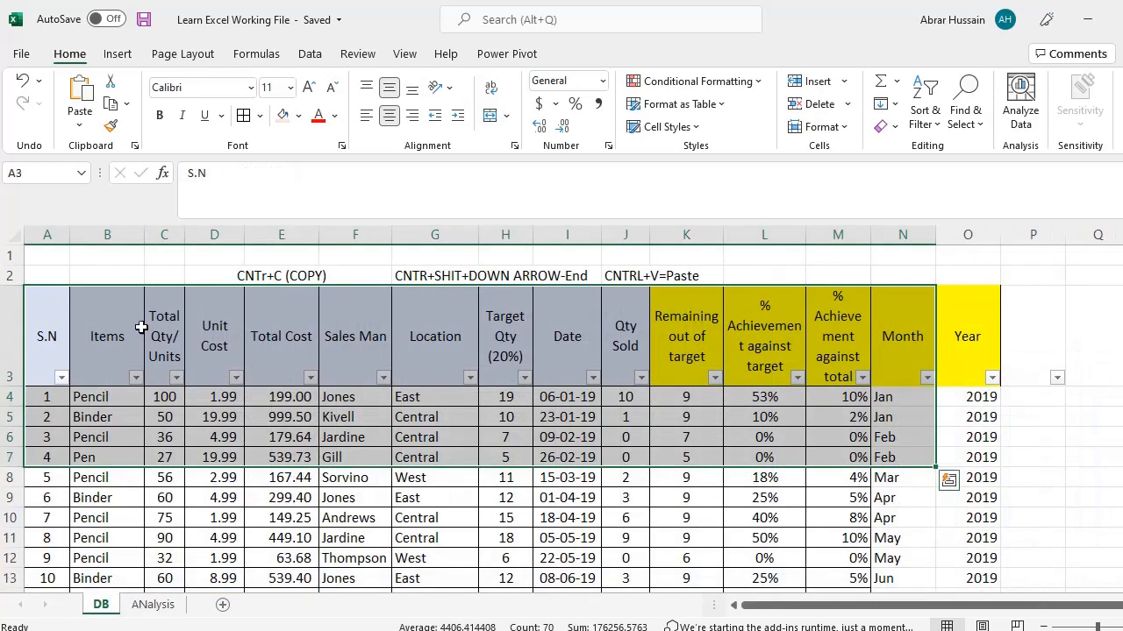
click(37, 319)
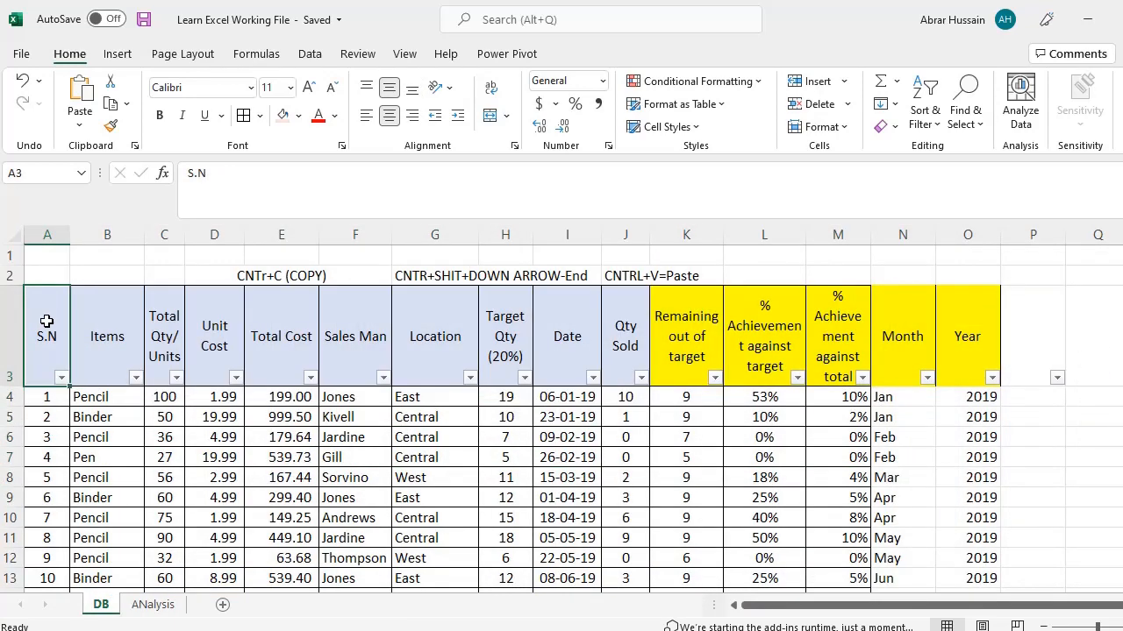
drag(47, 321, 613, 350)
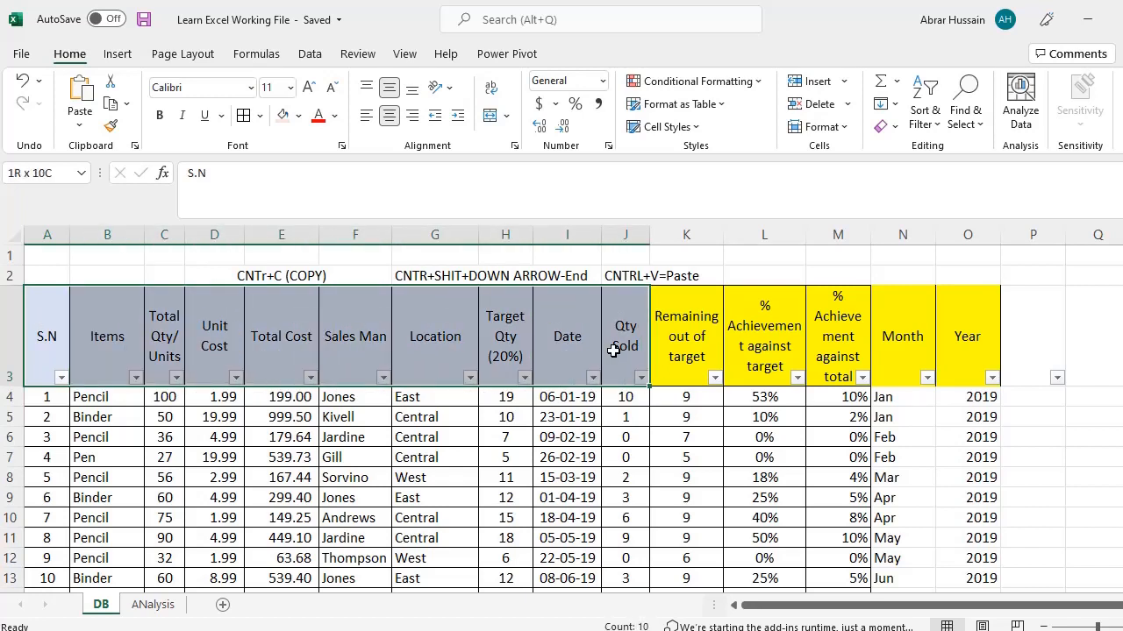
drag(613, 350, 950, 374)
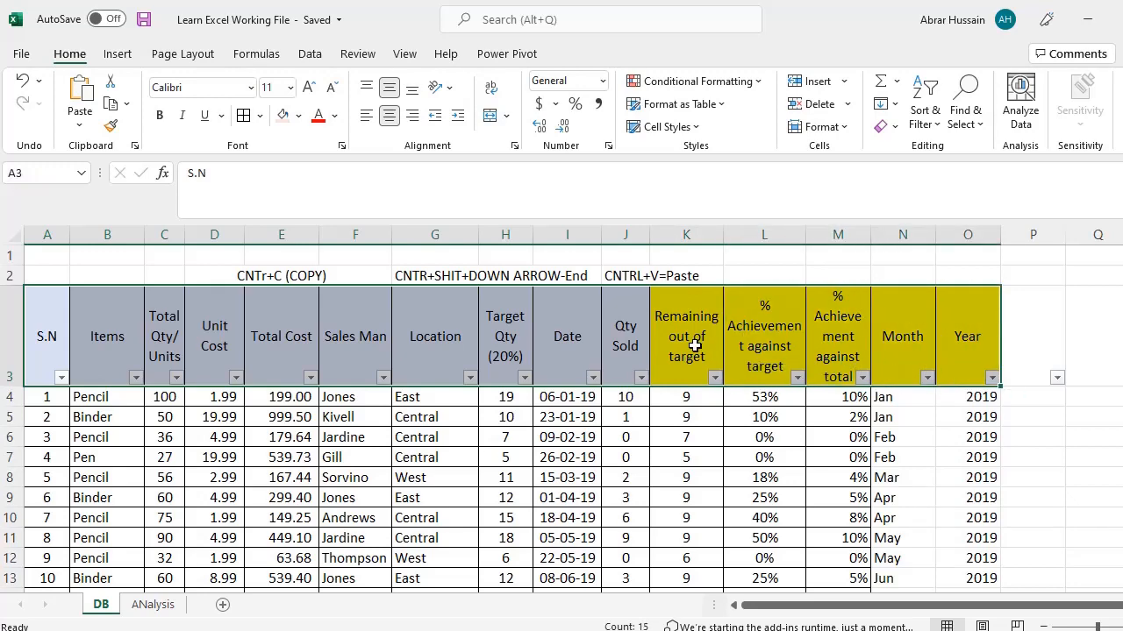
click(569, 339)
click(923, 342)
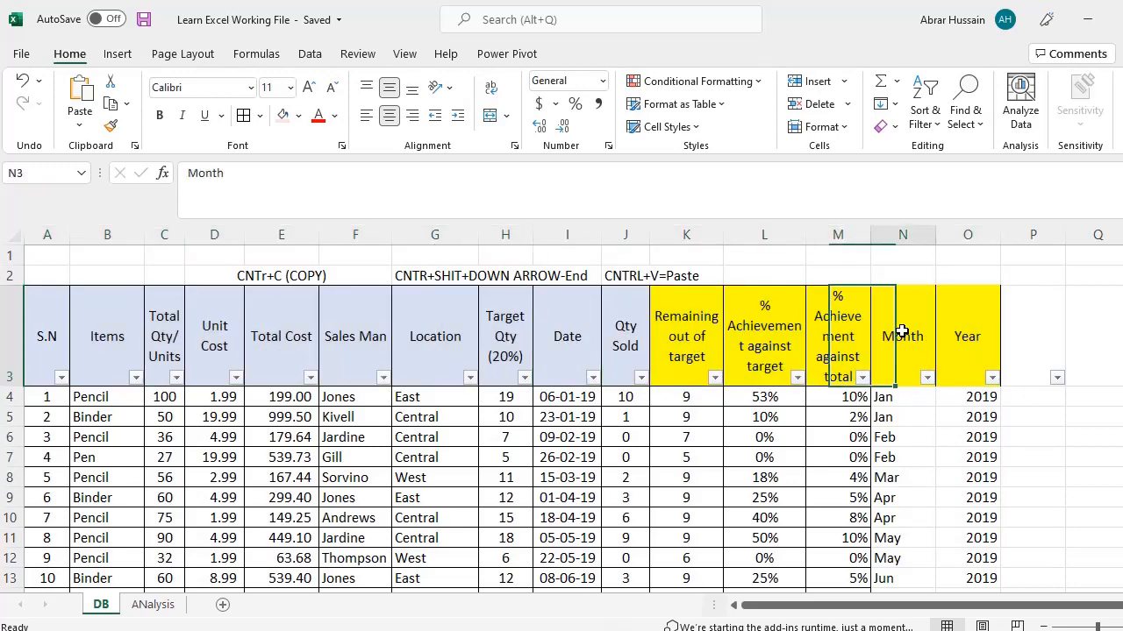
click(905, 391)
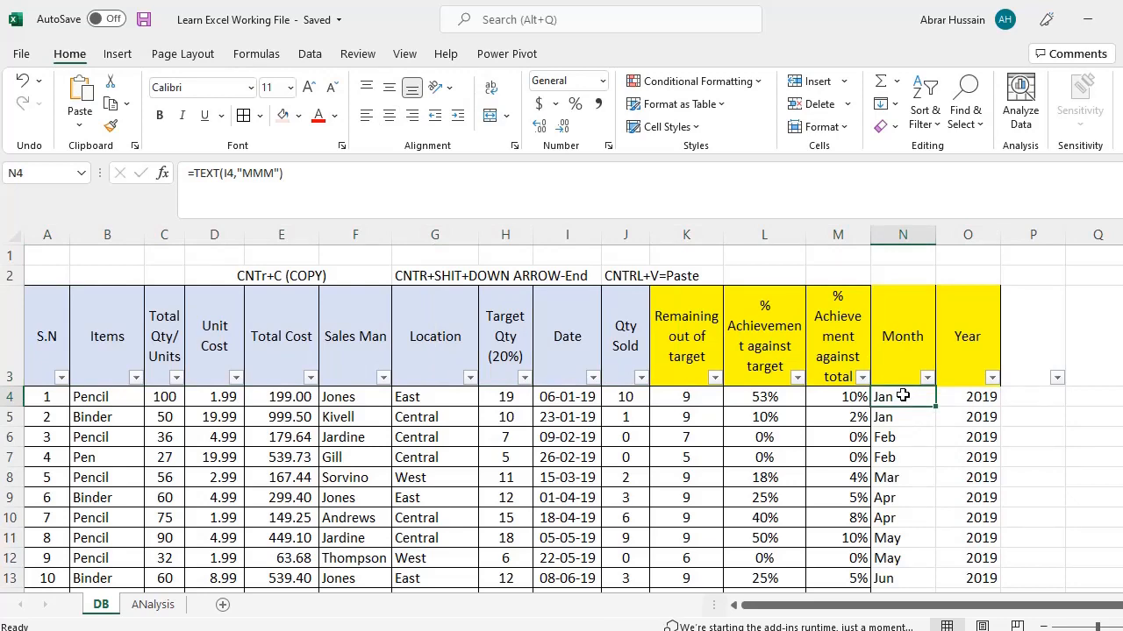
double_click(903, 397)
click(974, 347)
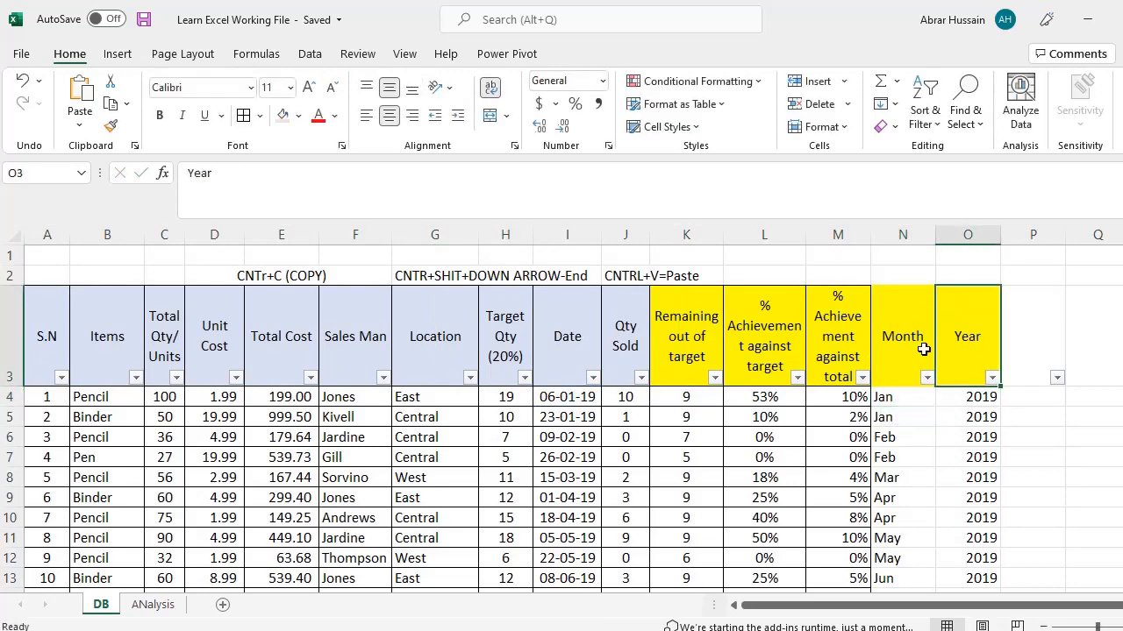
drag(33, 347, 956, 365)
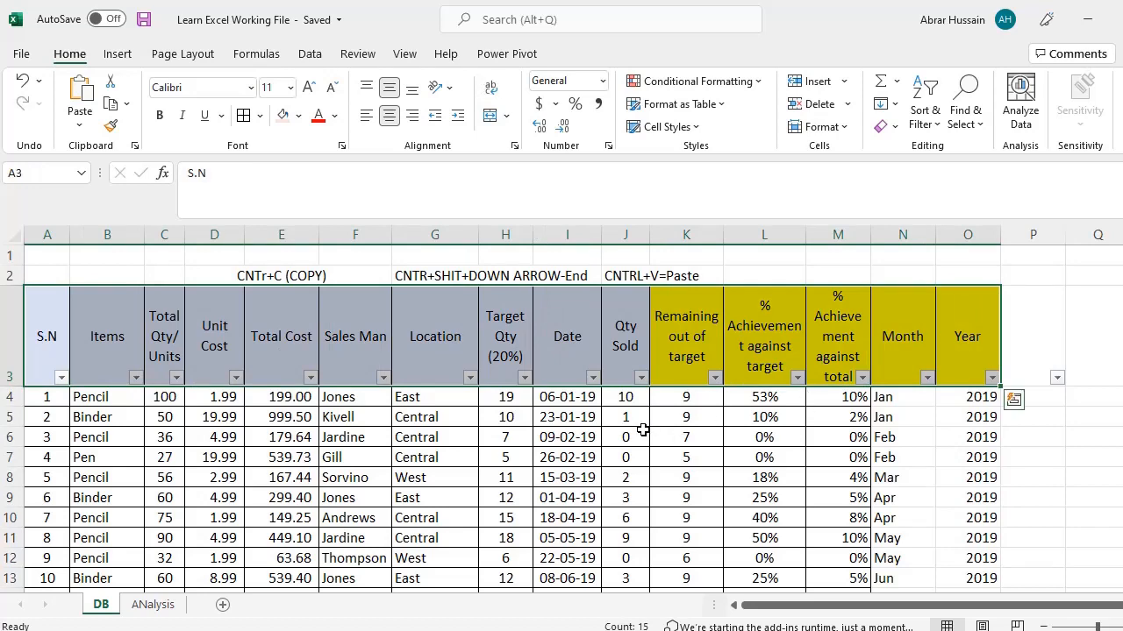
click(58, 332)
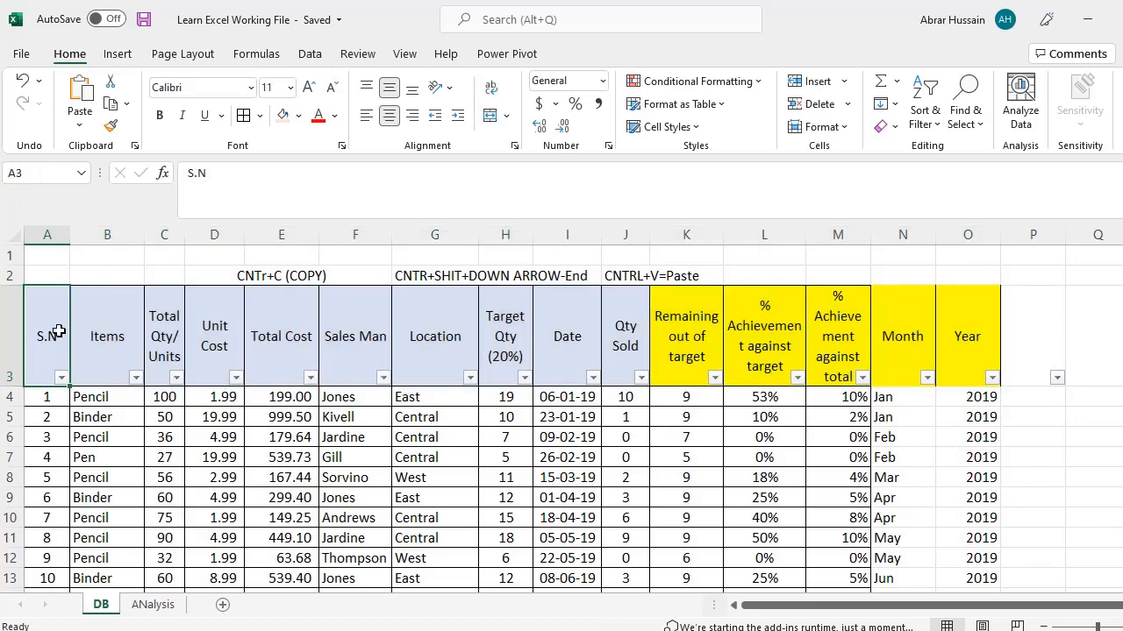
key(ctrl+a)
- Clear the keyboard shortcut notes from row 2 above the table on the DB sheet
click(58, 331)
drag(253, 269, 794, 275)
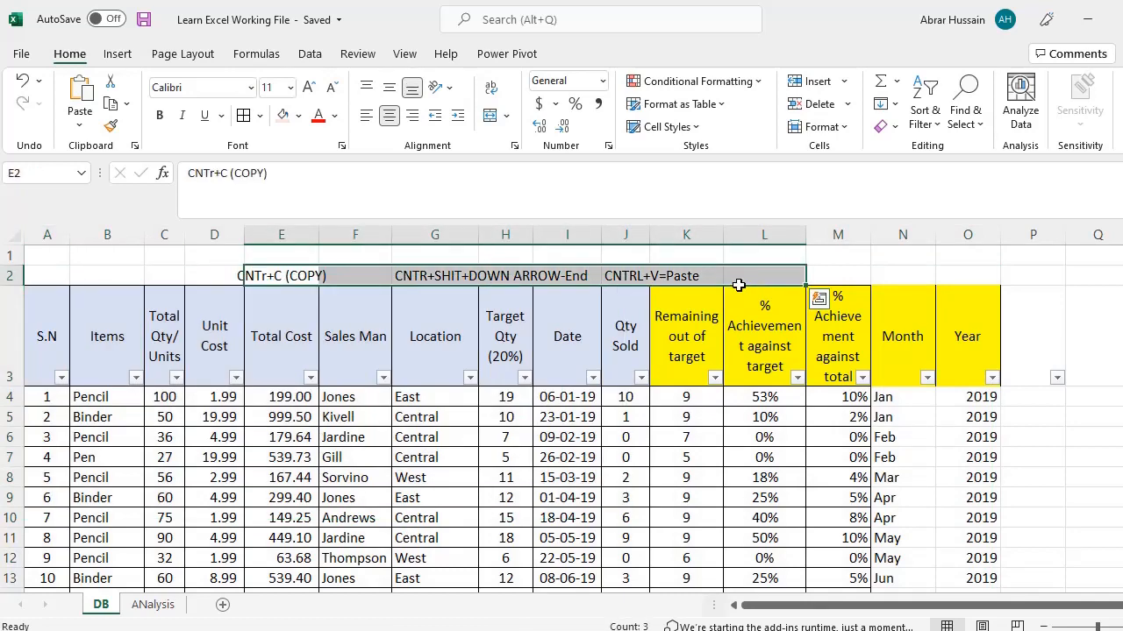
click(47, 328)
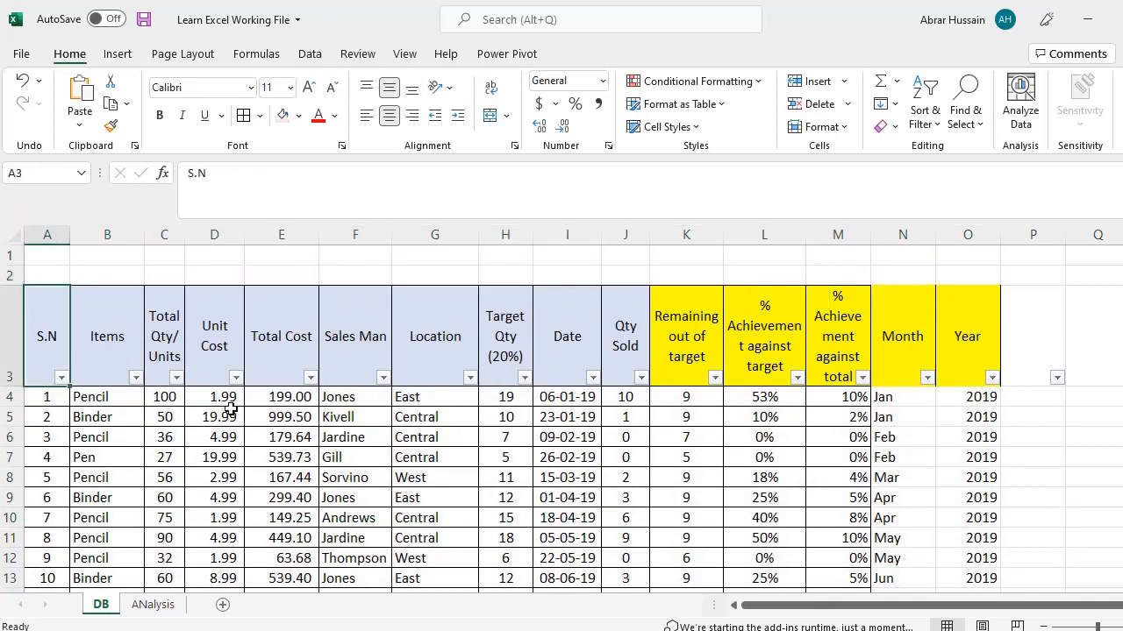
- Select the whole data table from the S.N header to its last used cell
key(ctrl+shift+End)
scroll(863, 435, down, 3)
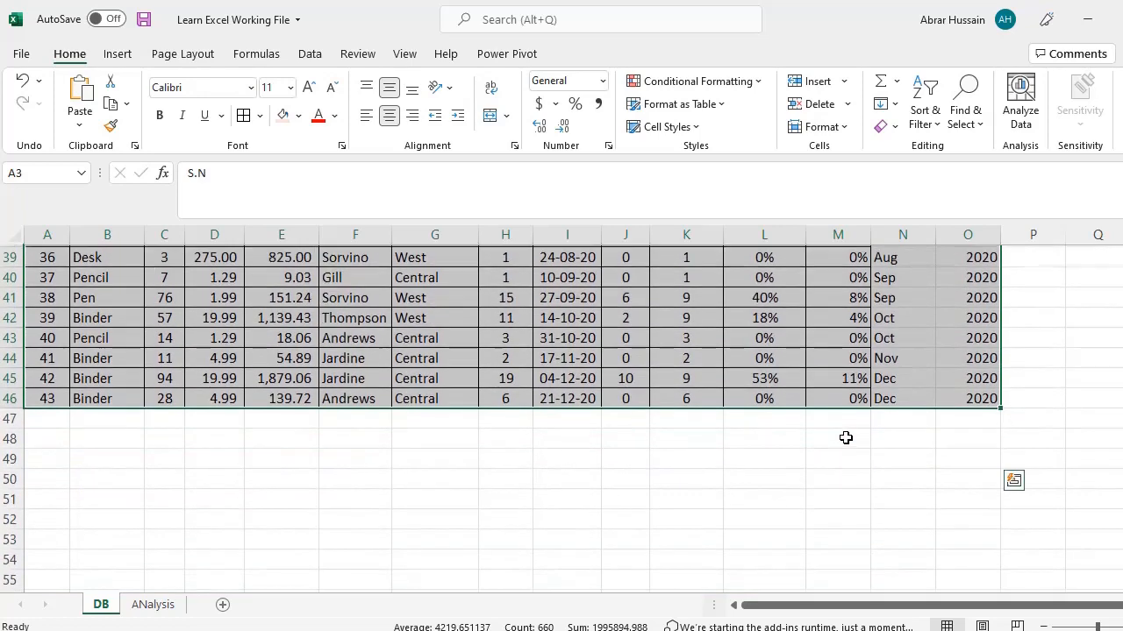
scroll(845, 438, up, 13)
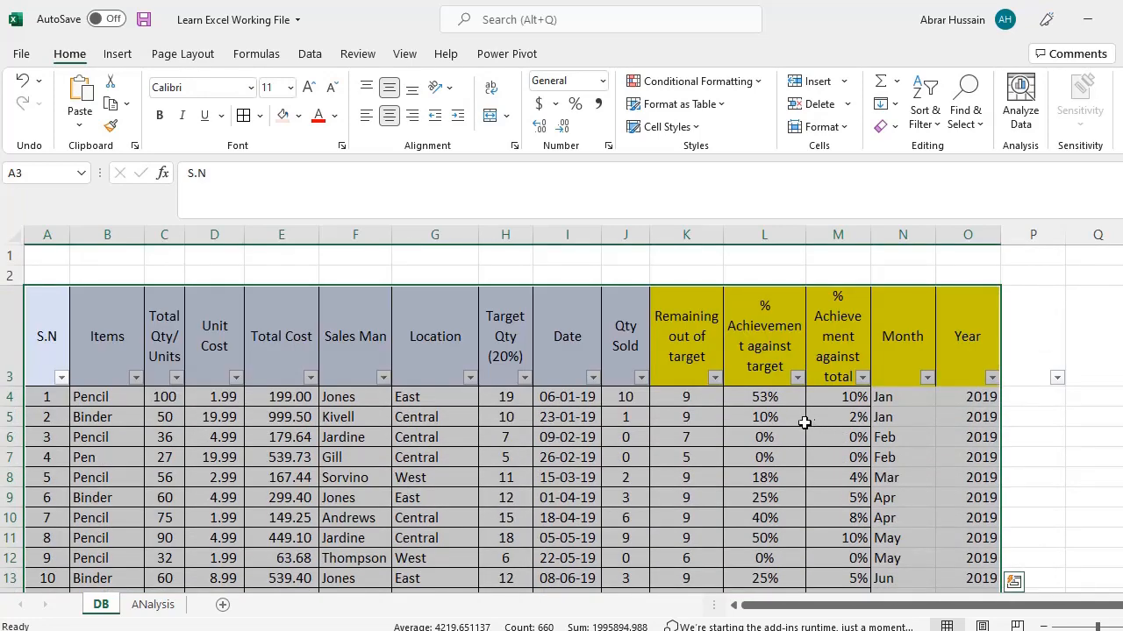
click(55, 332)
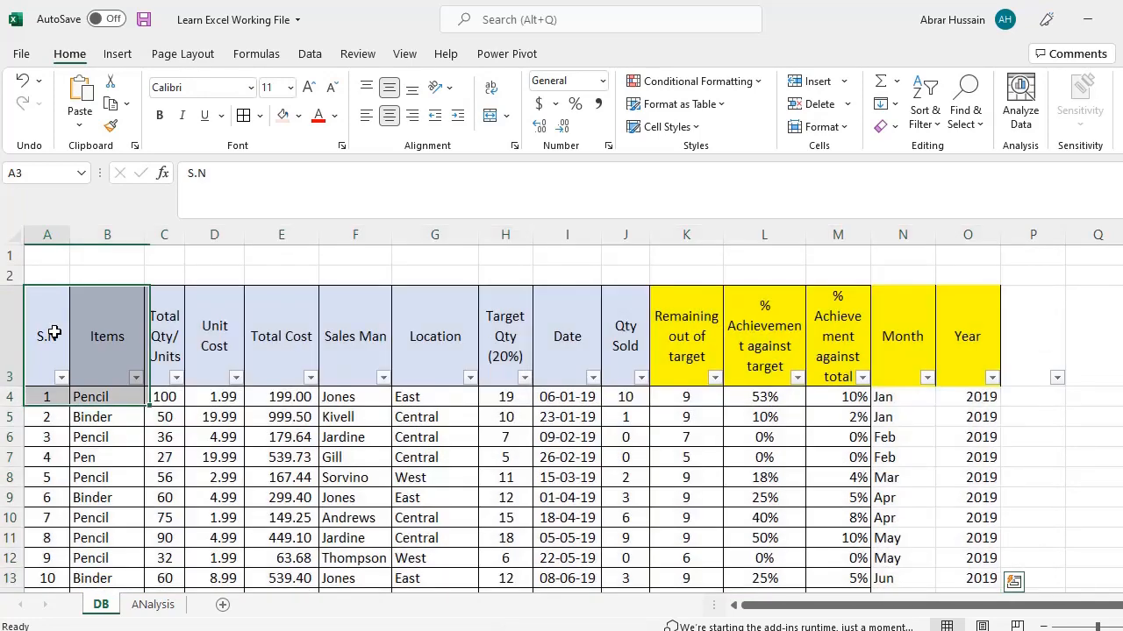
click(257, 256)
text(CNT)
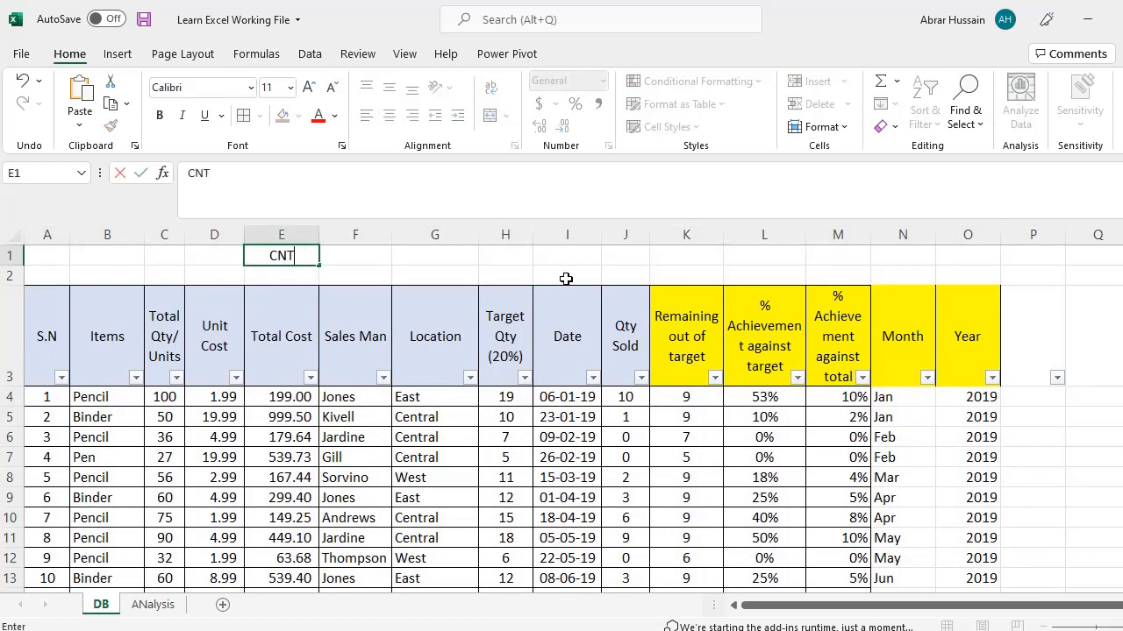
text(RI= A)
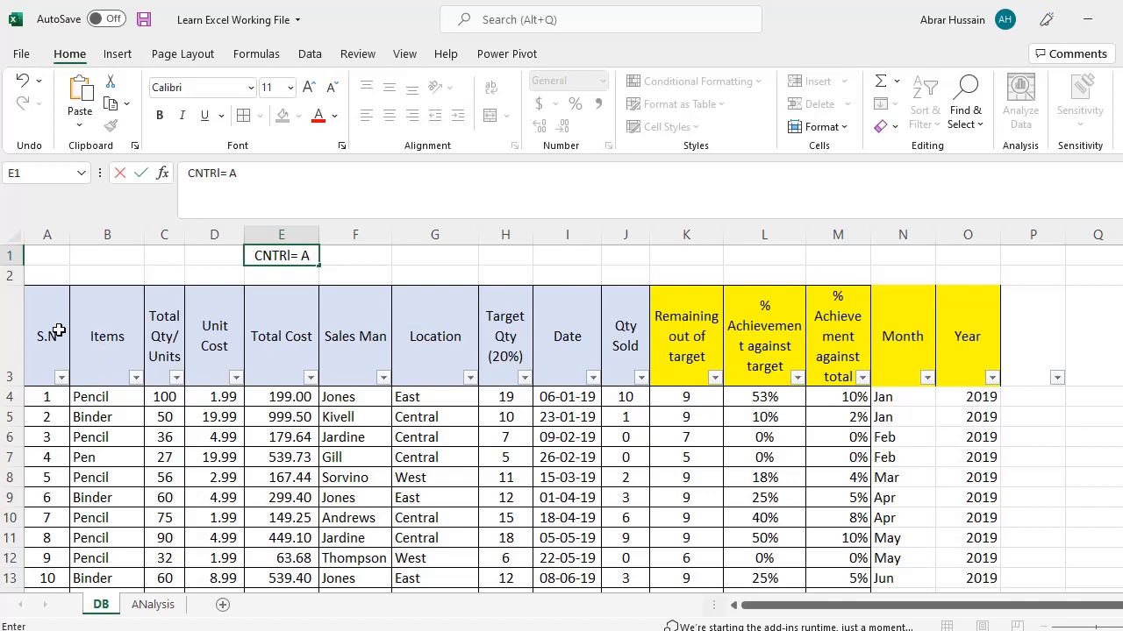
key(Escape)
- Extend the selection from the S.N header across to the Year column and down to row 46
click(57, 330)
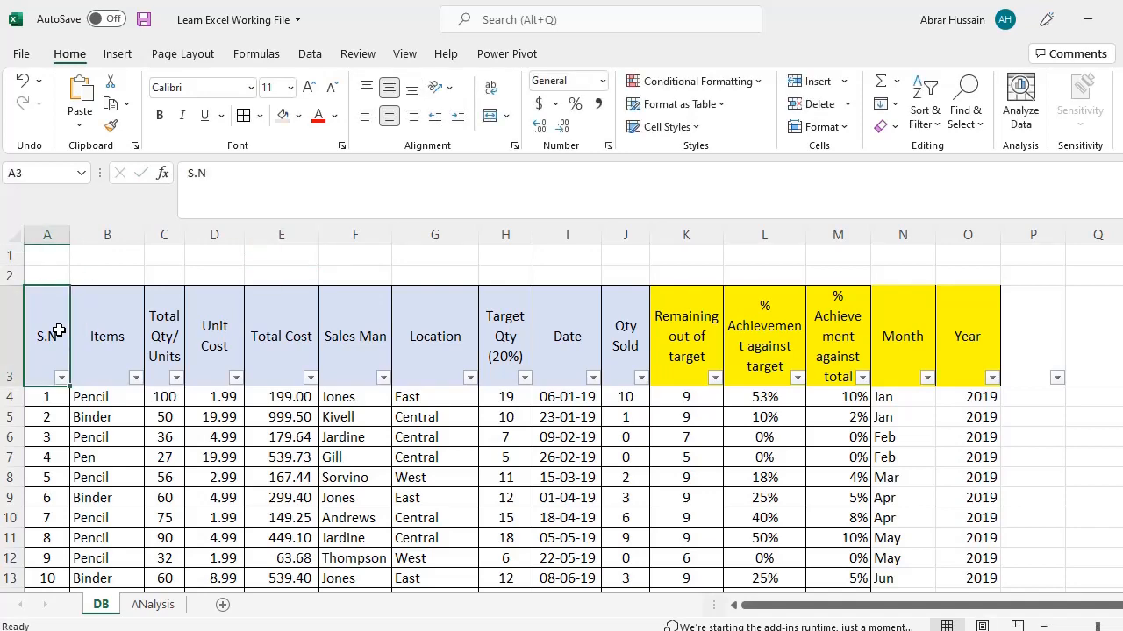
key(ctrl+shift+Right)
key(ctrl+shift+Down)
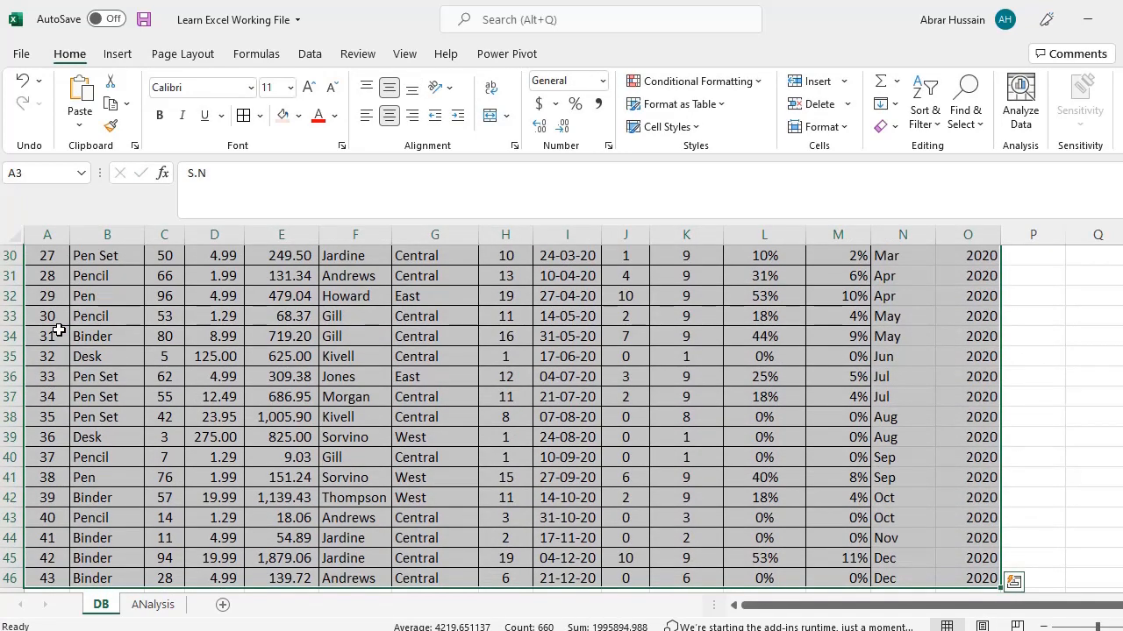
scroll(58, 329, up, 10)
click(47, 333)
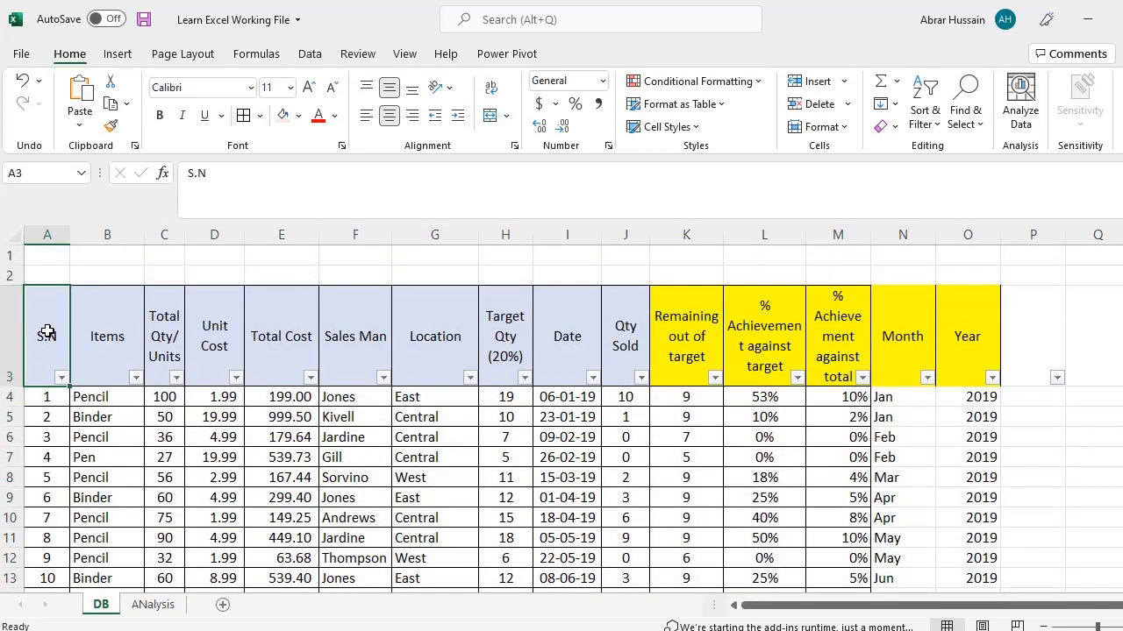
- Examine the table's extent by checking the Year and S.N headers and the last Year cell, O46
click(977, 350)
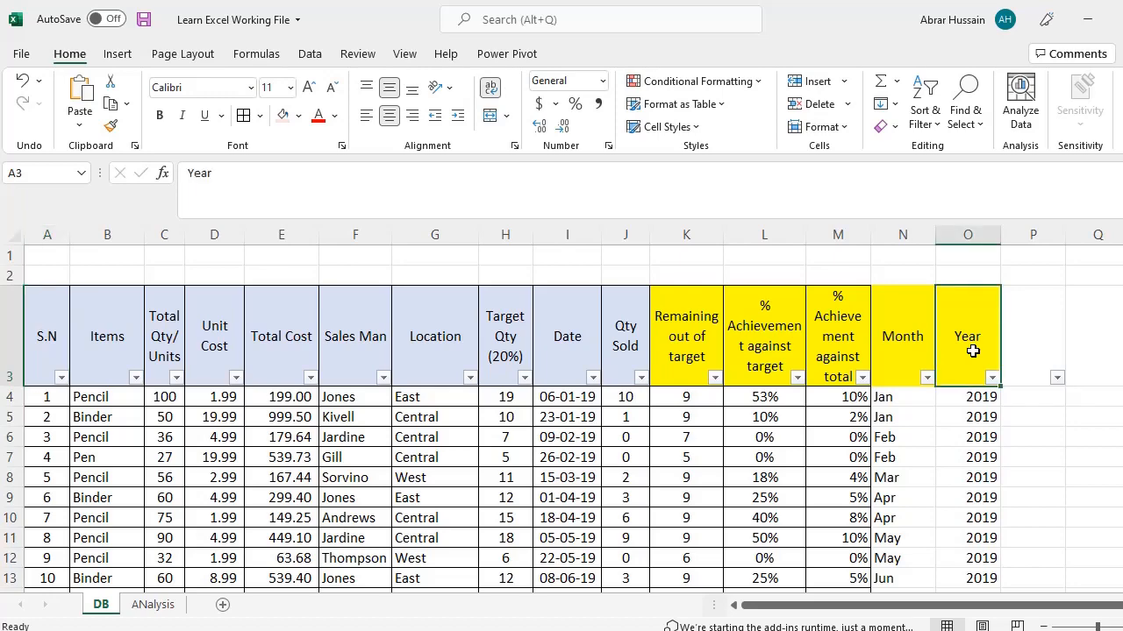
click(50, 335)
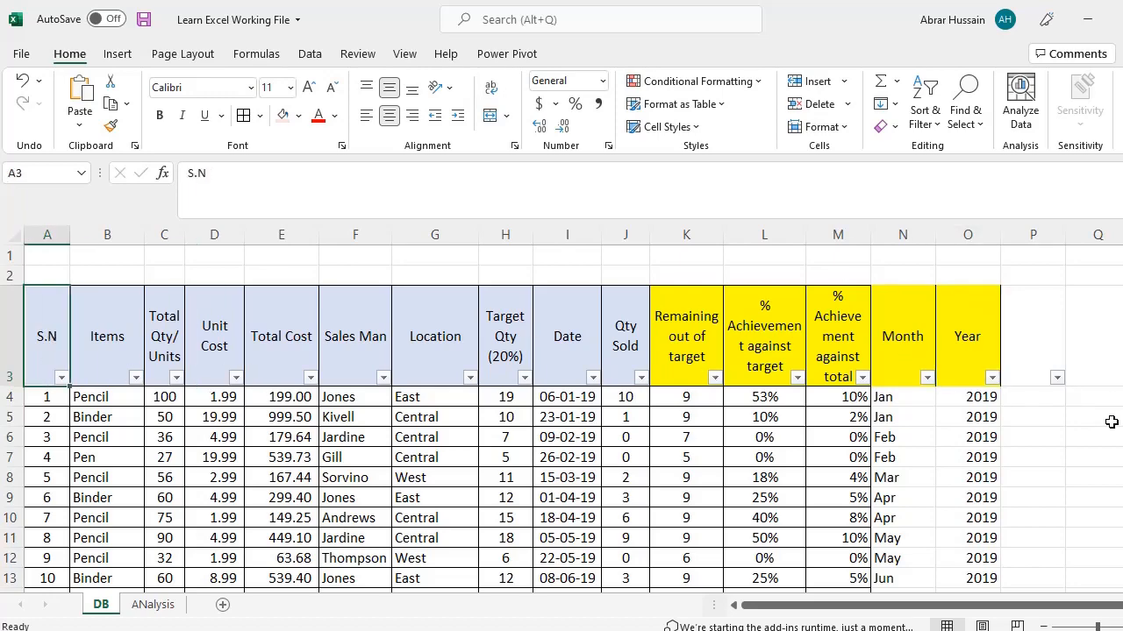
scroll(1020, 459, down, 8)
scroll(1020, 459, down, 6)
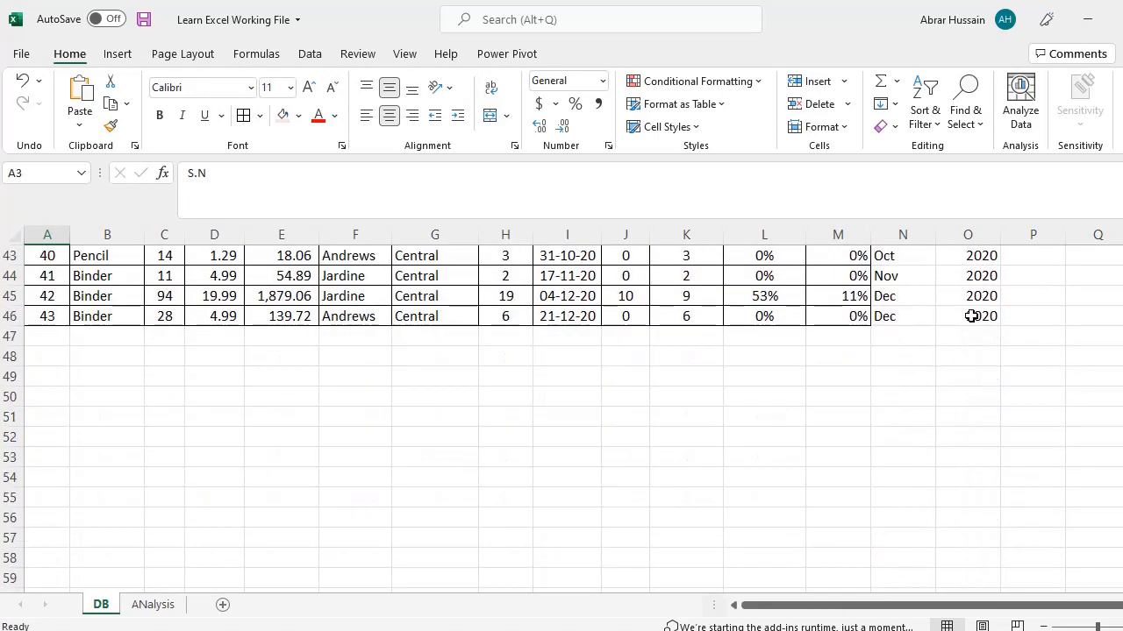
click(972, 316)
scroll(458, 371, up, 14)
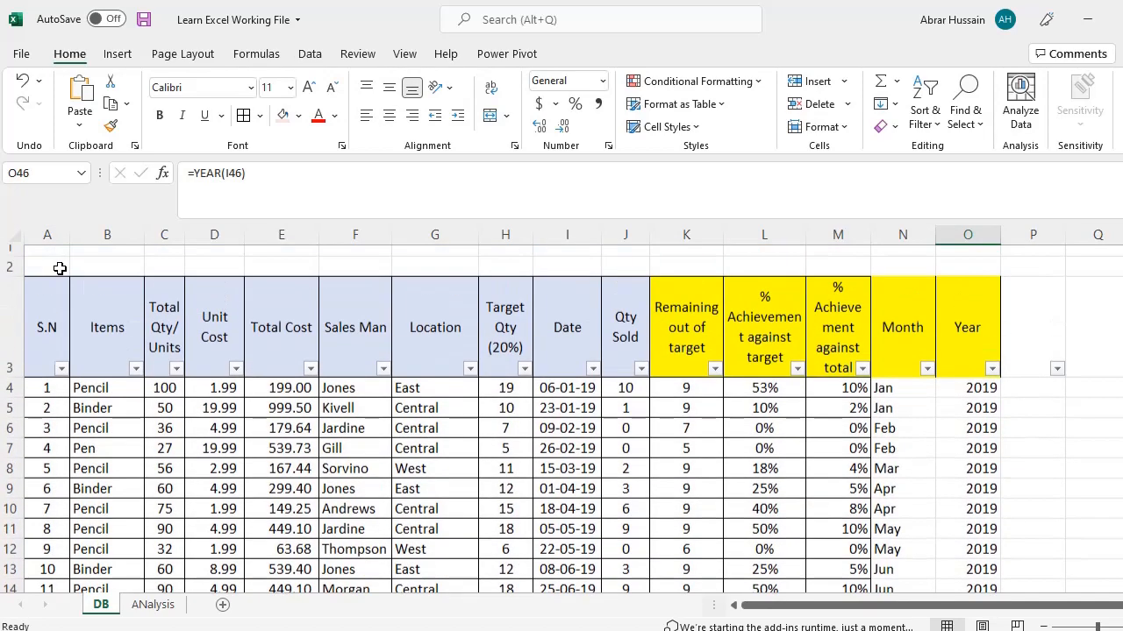
- Insert a PivotTable on a new worksheet using the table range A3:O46 of the DB sheet
click(44, 335)
key(ctrl+shift+Right)
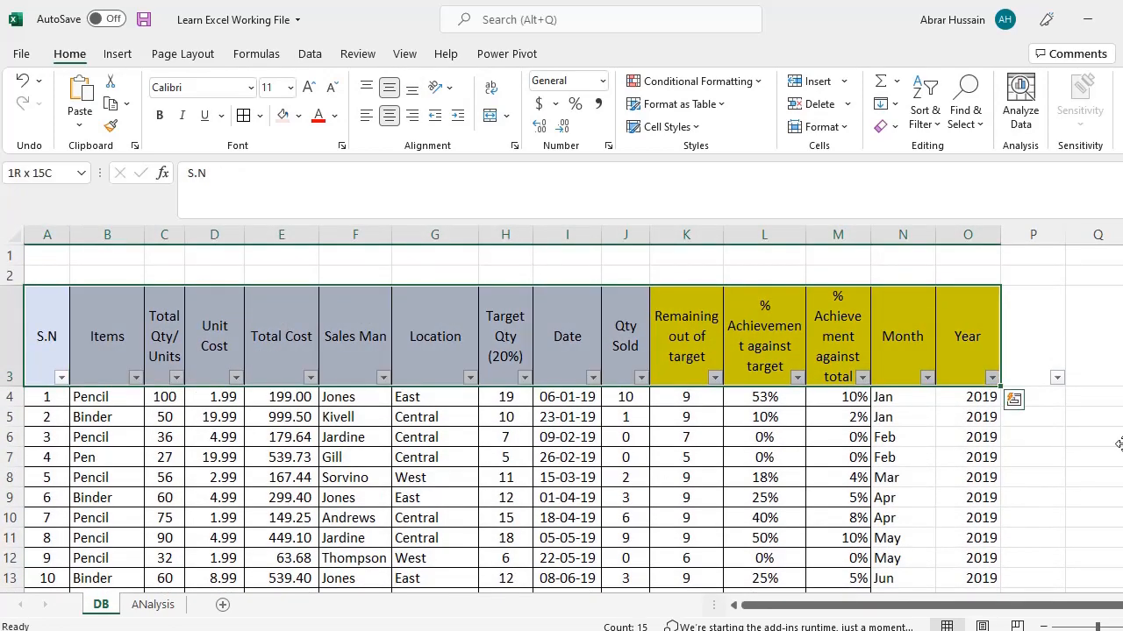
key(ctrl+shift+Down)
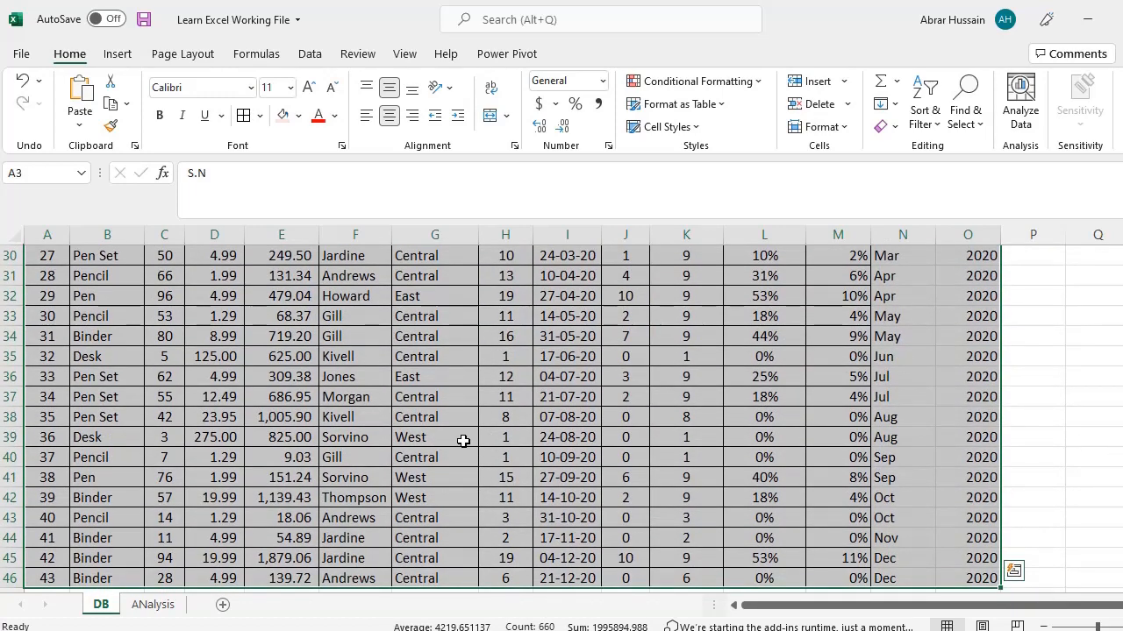
scroll(463, 438, up, 10)
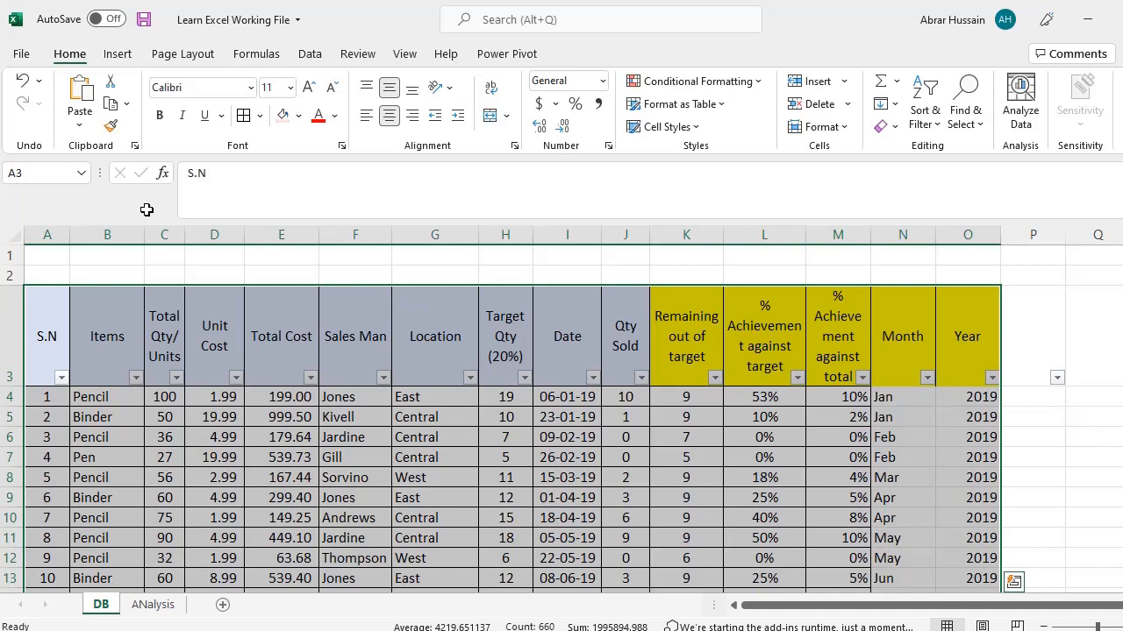
click(114, 53)
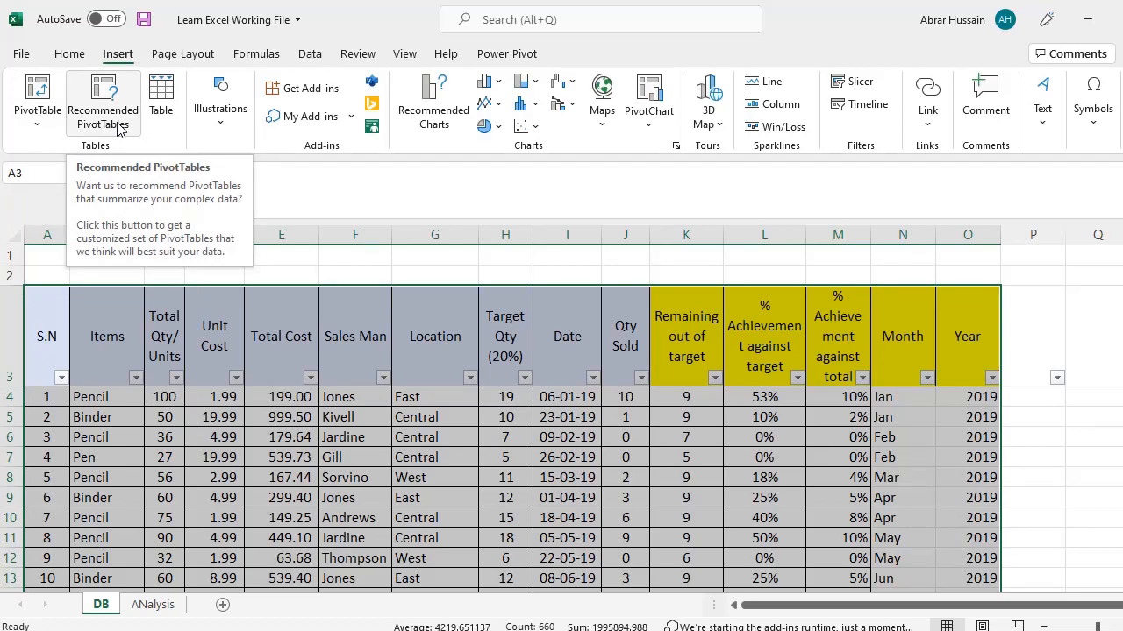
click(37, 90)
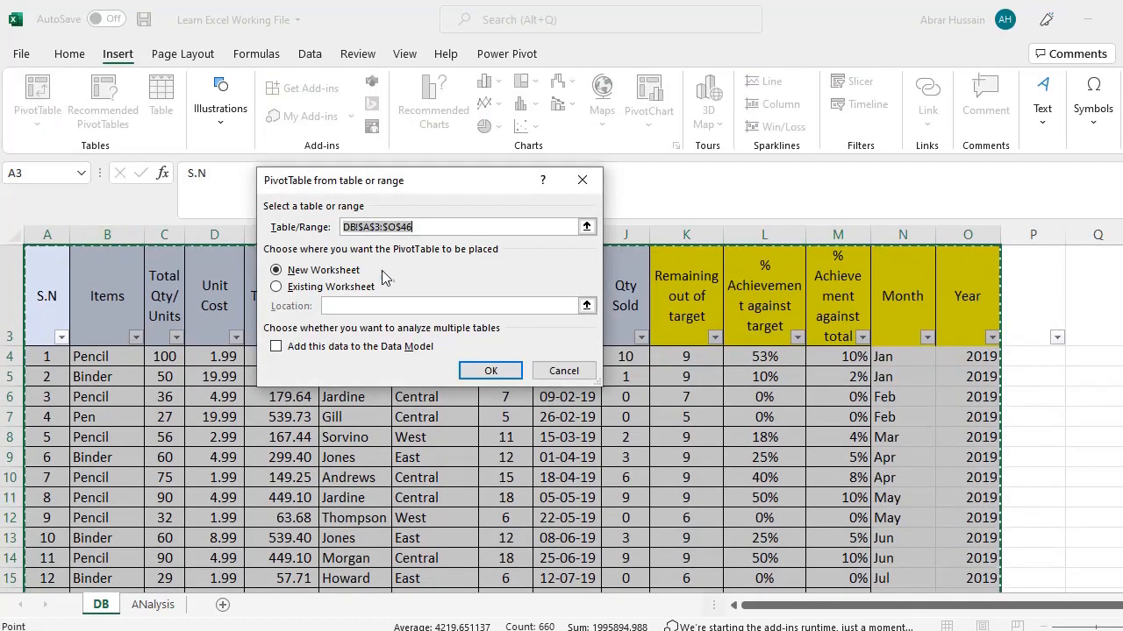
drag(367, 182, 388, 190)
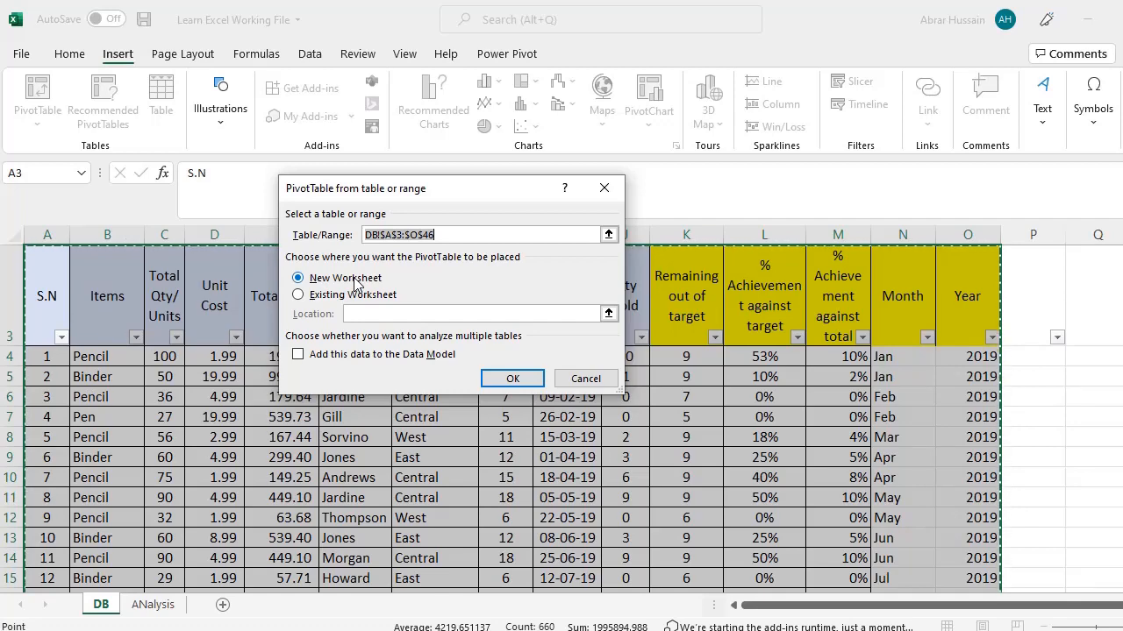
click(516, 383)
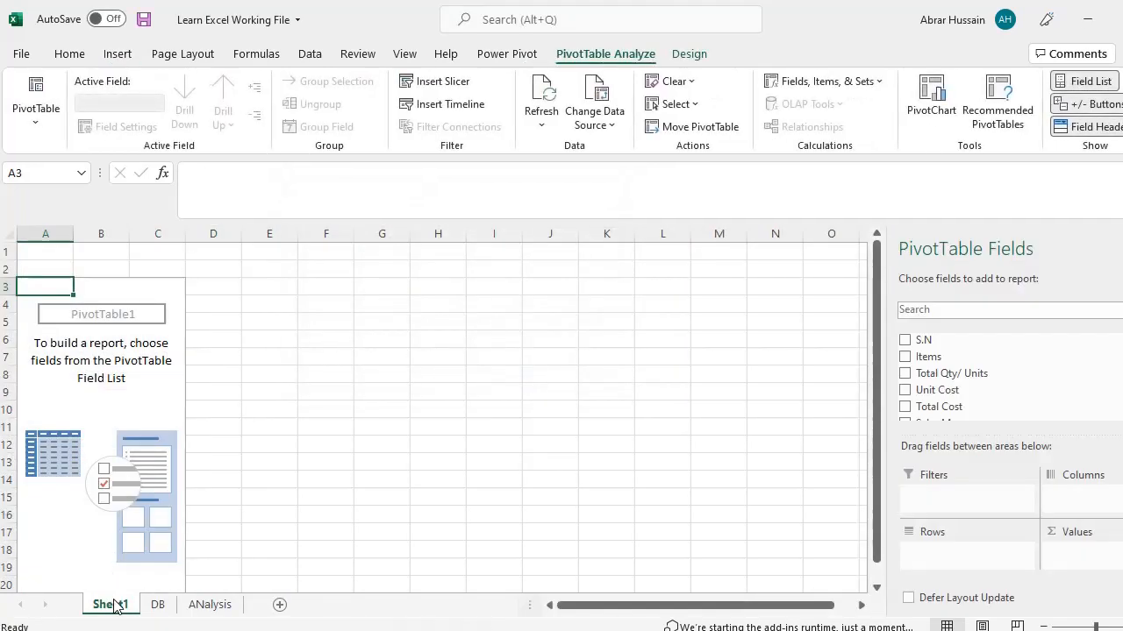
- Compare the DB sheet with the new PivotTable sheet, and select a cell inside the empty PivotTable to inspect its field list
click(158, 604)
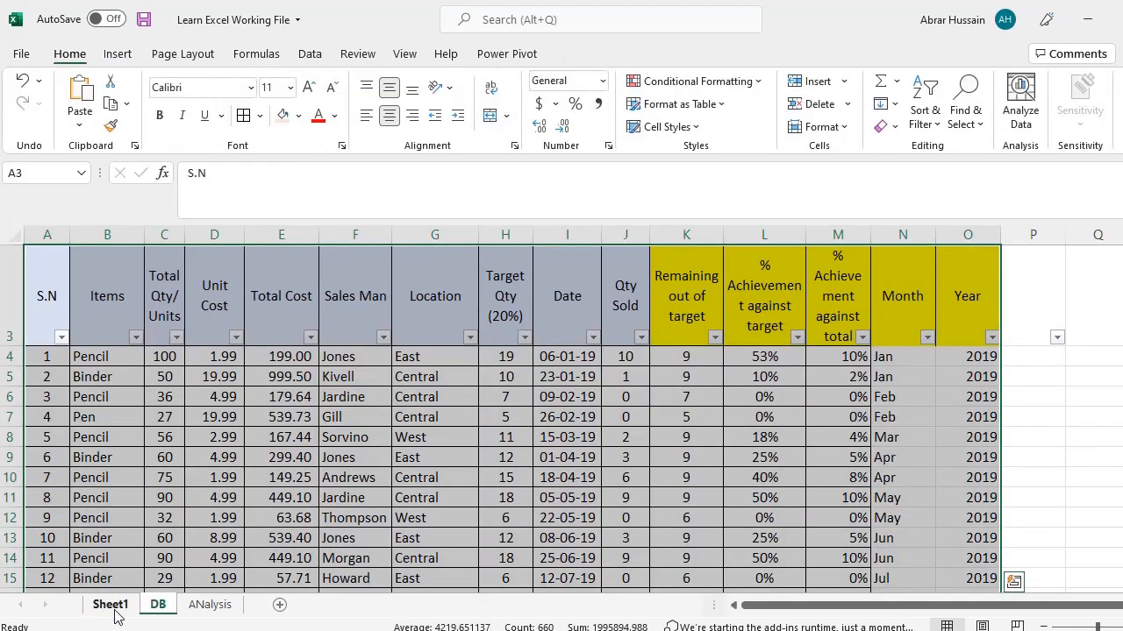
click(112, 607)
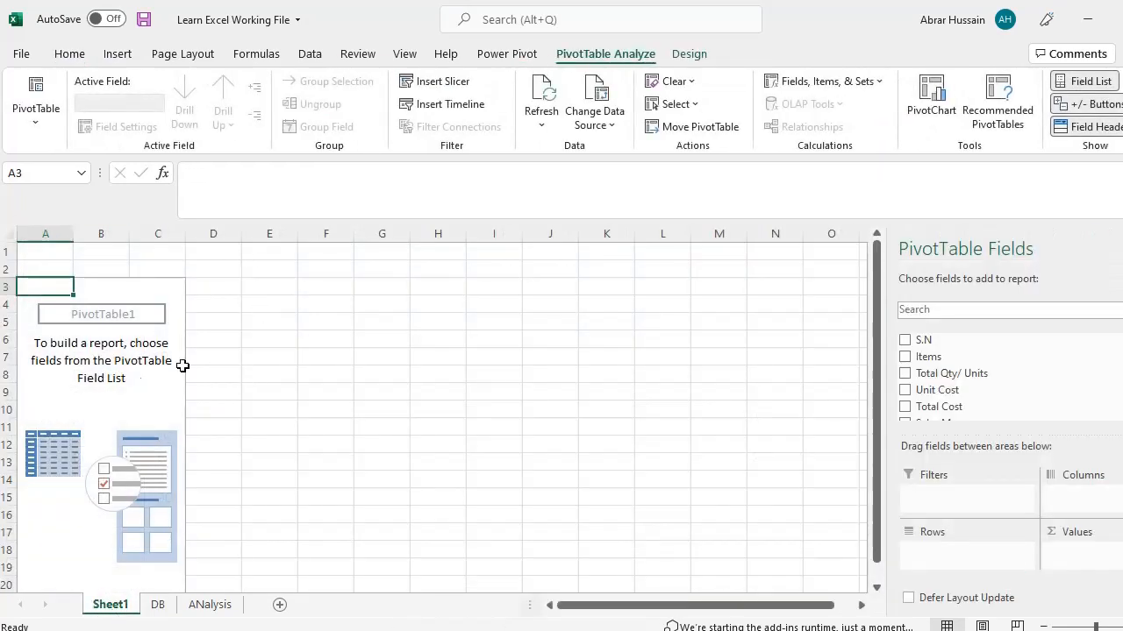
click(87, 381)
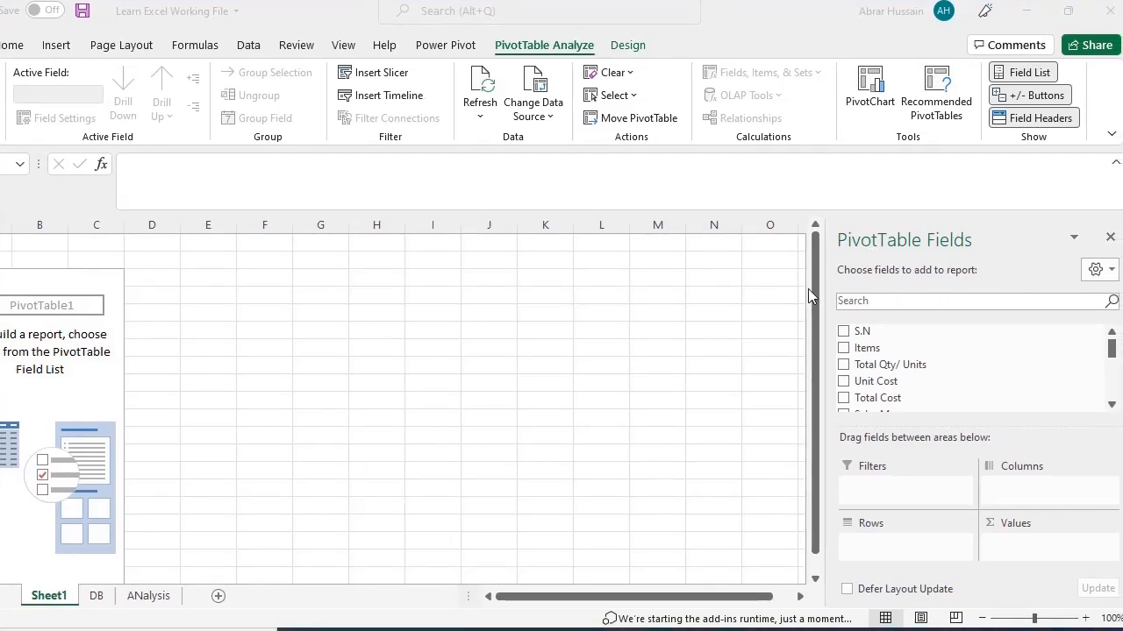
click(51, 367)
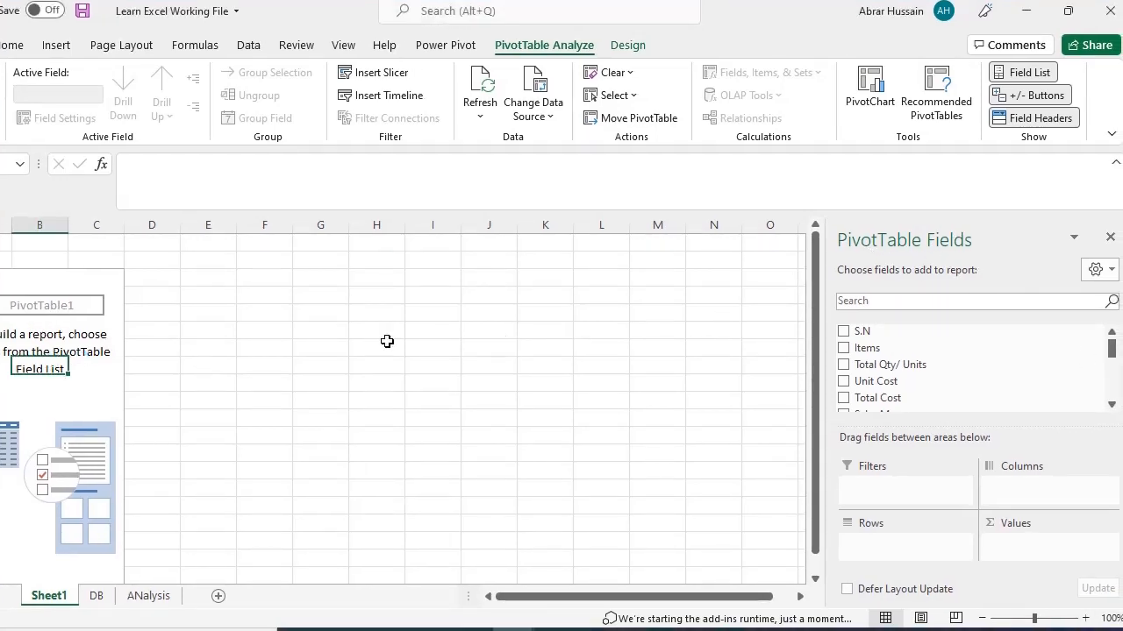
- Compare selecting blank cells with selecting cells inside the empty PivotTable, checking the field list and PivotTable Analyze options
click(281, 369)
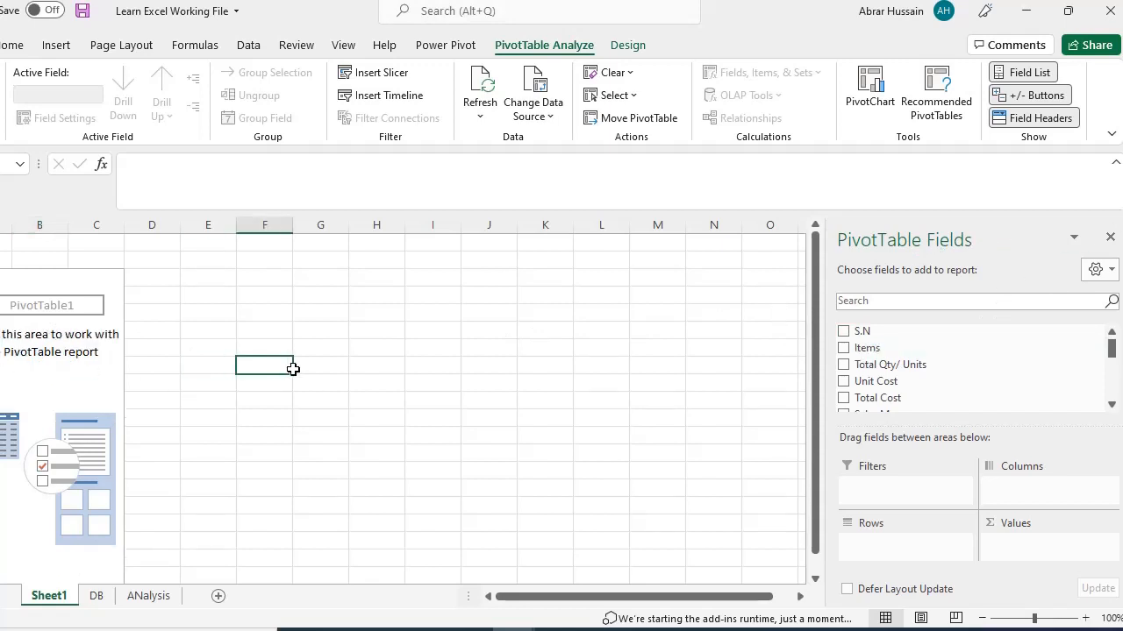
click(488, 421)
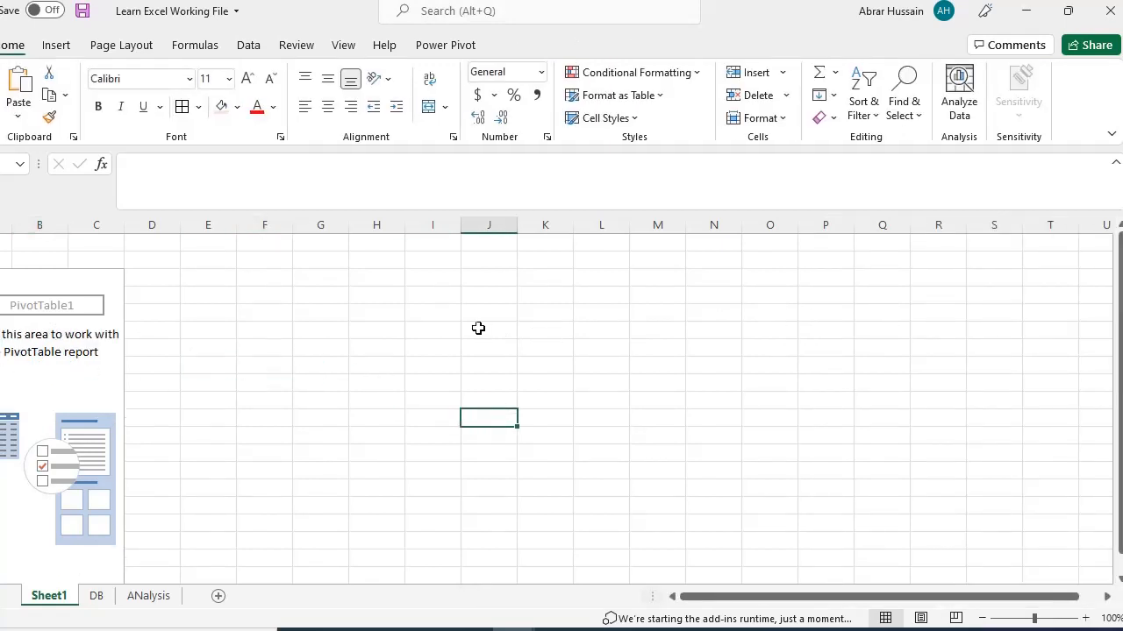
click(479, 329)
click(596, 331)
click(601, 471)
click(85, 373)
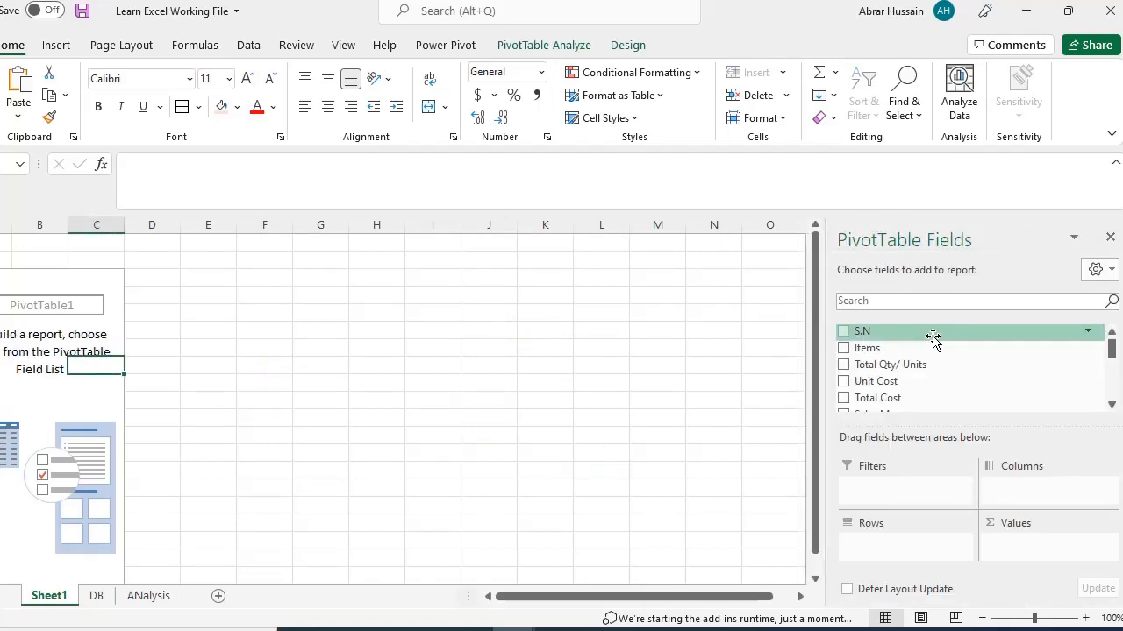
click(544, 45)
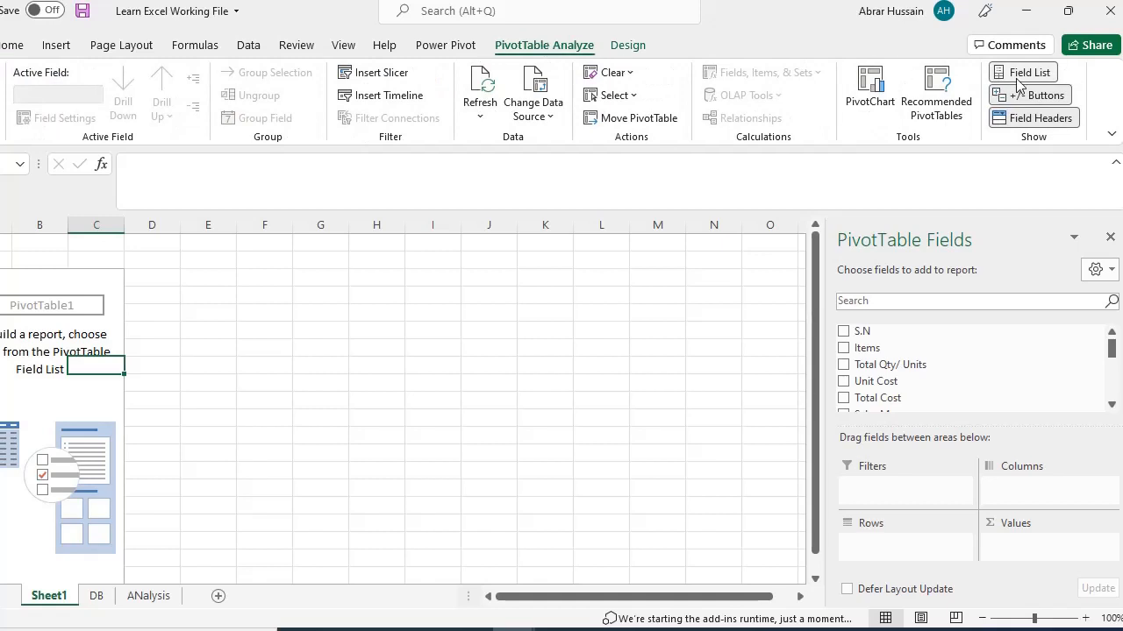
click(49, 402)
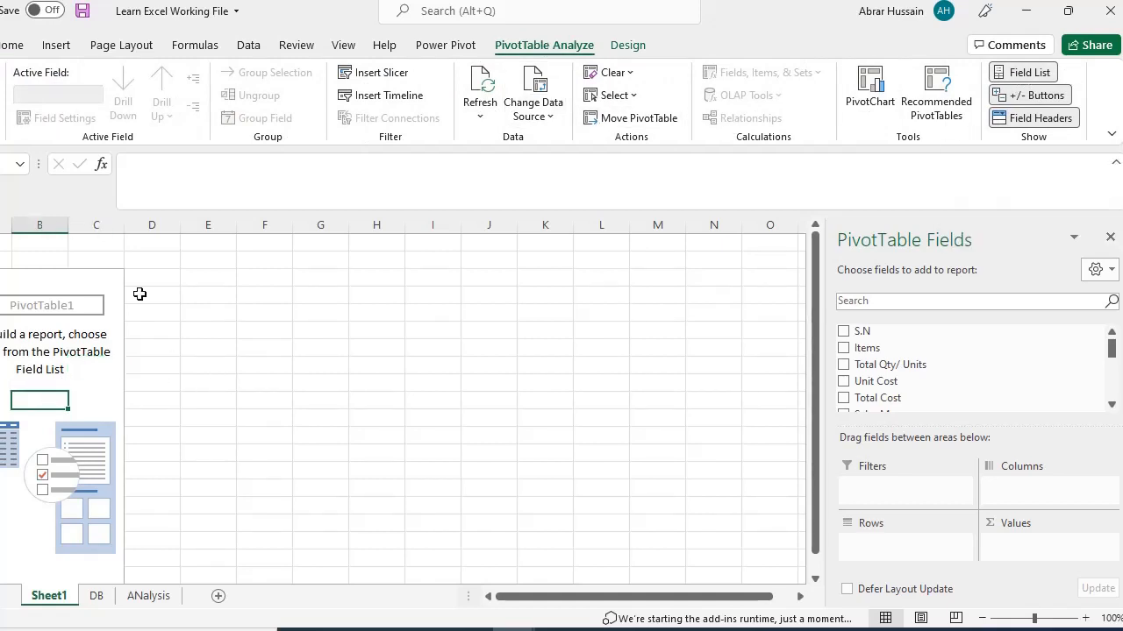
click(359, 414)
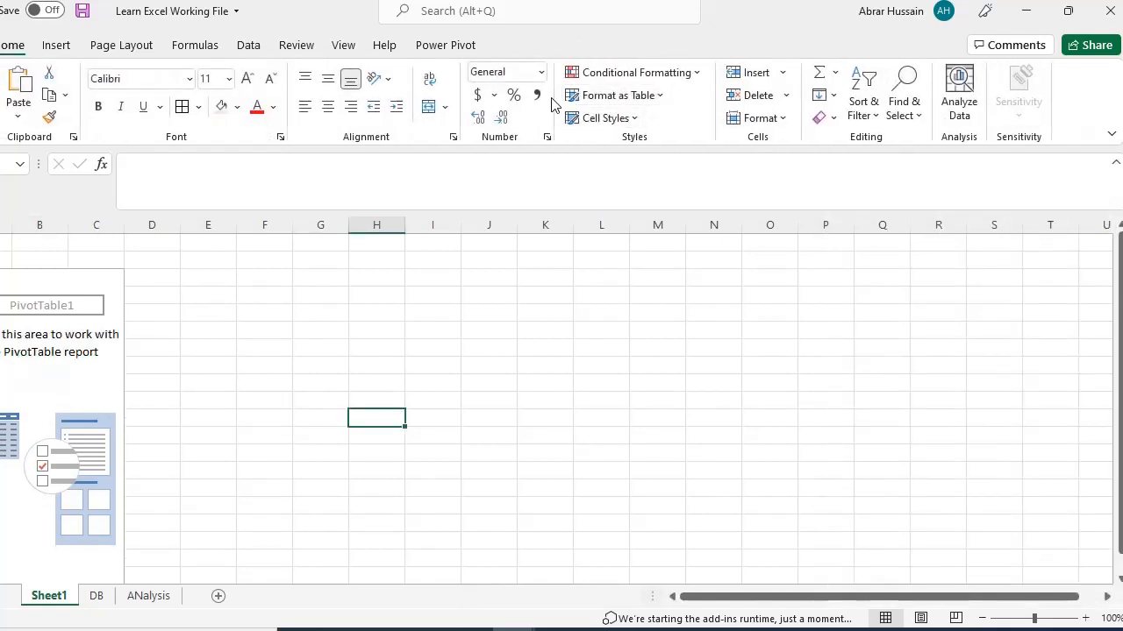
click(439, 383)
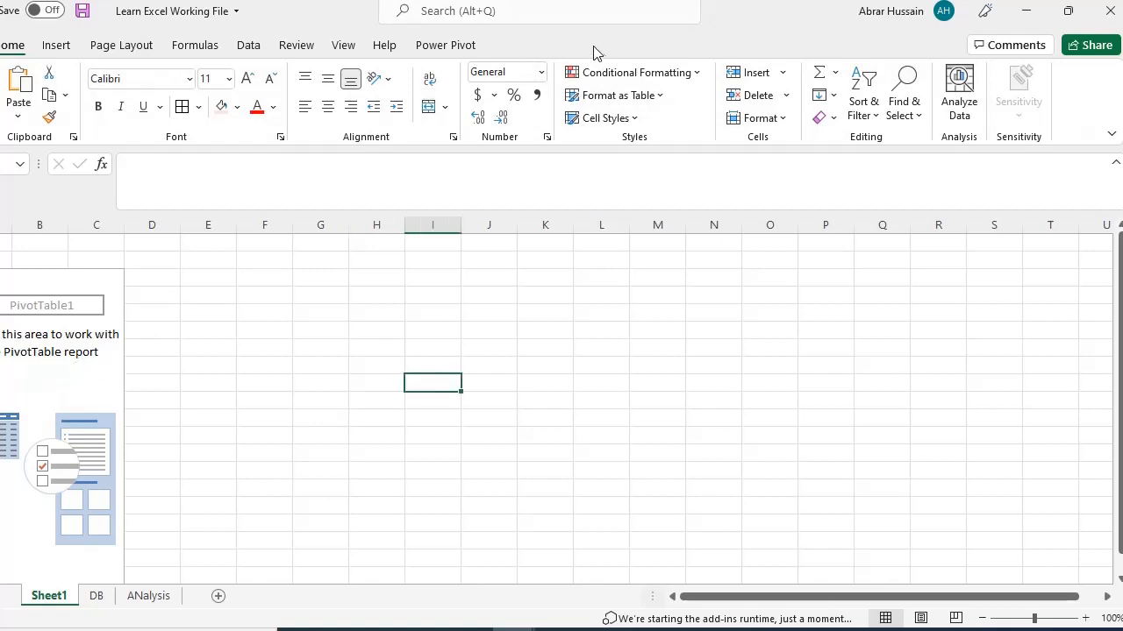
click(64, 383)
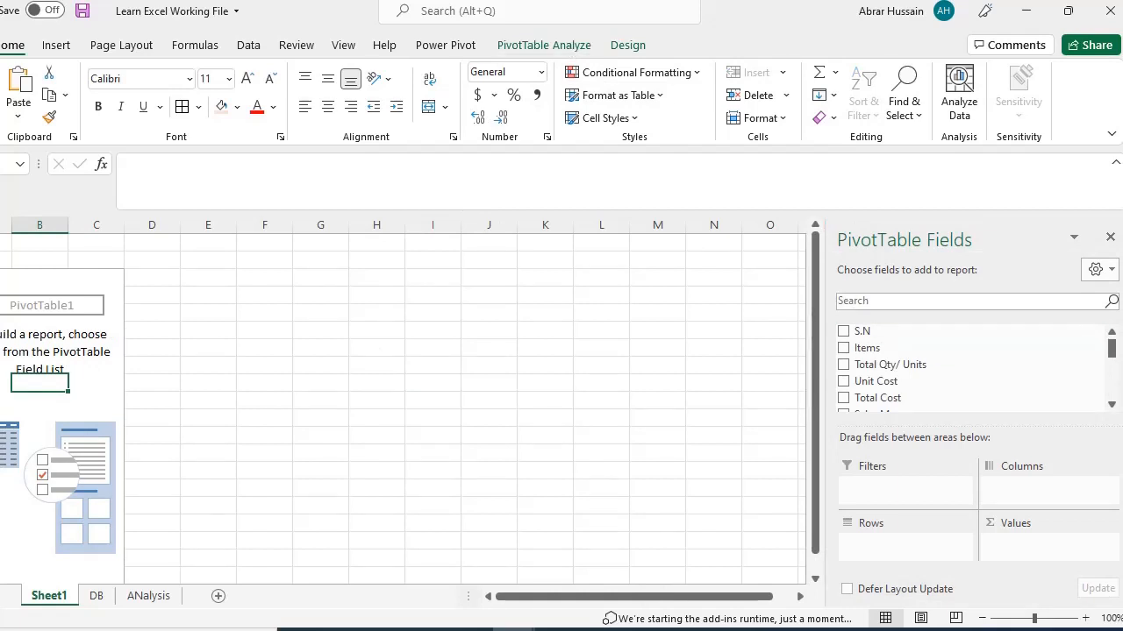
click(566, 48)
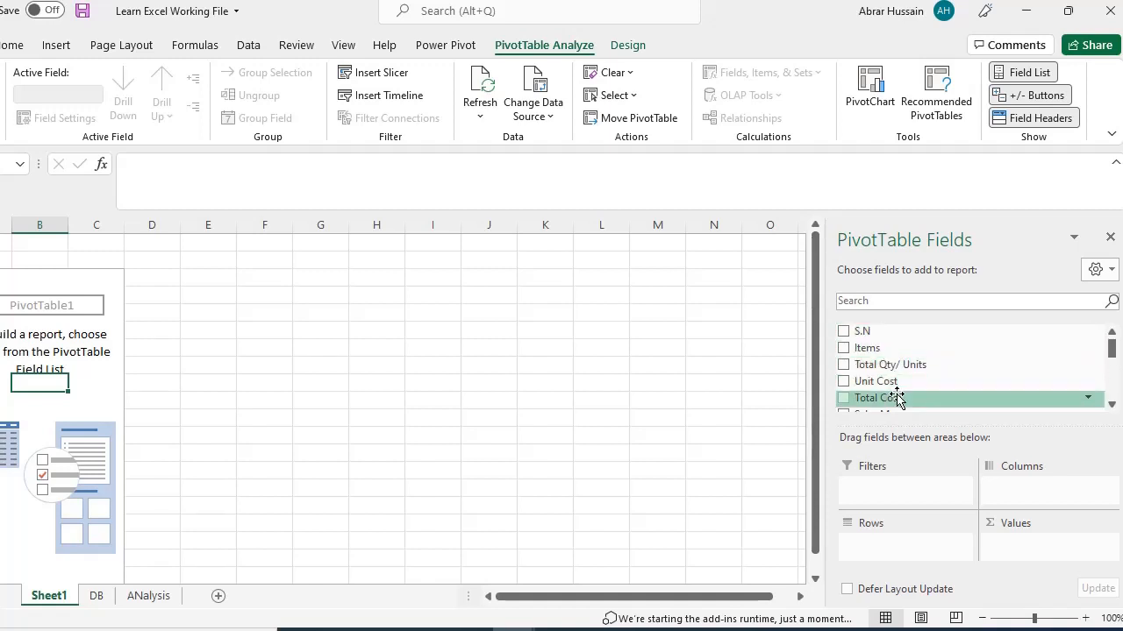
- Examine the PivotTable field list from S.N to Year against the column headers of the DB sheet
scroll(896, 396, down, 5)
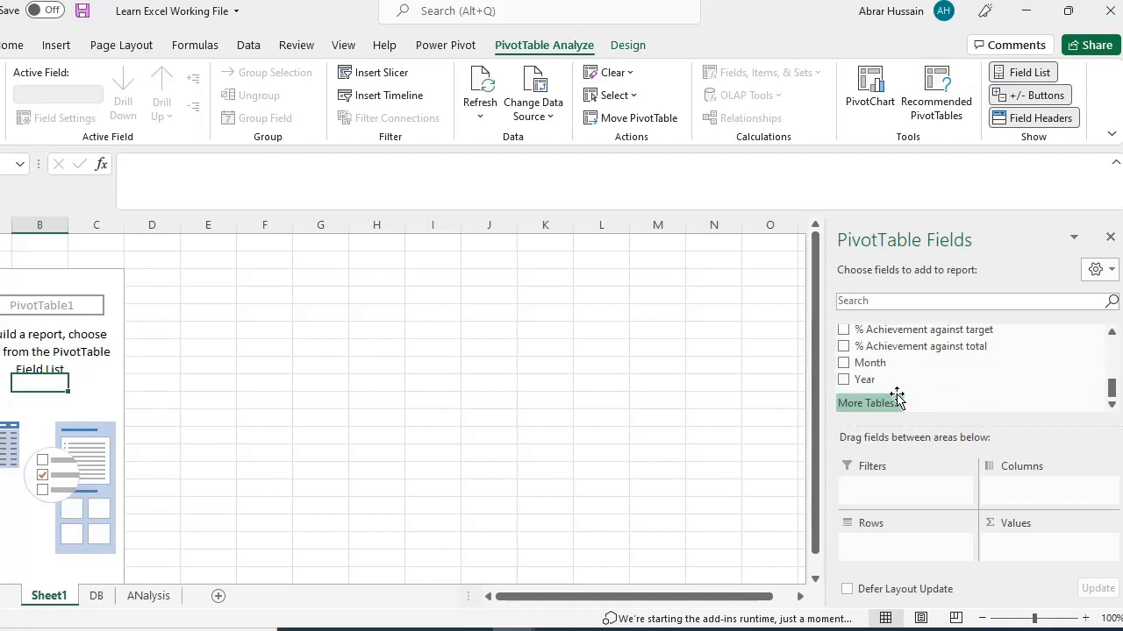
scroll(896, 397, up, 5)
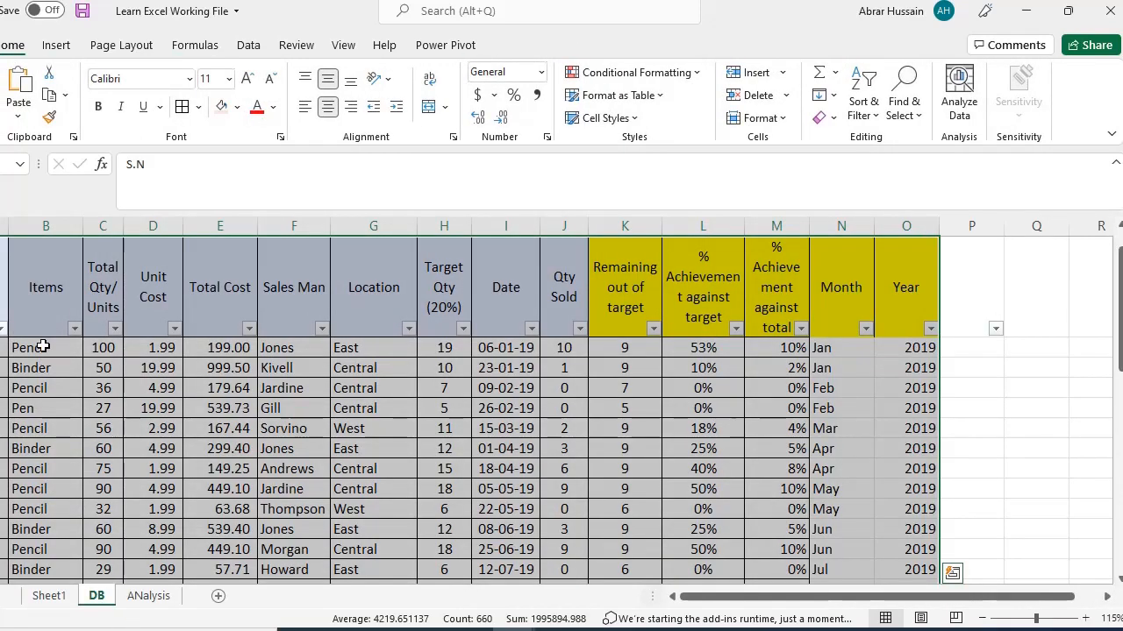
drag(7, 289, 935, 284)
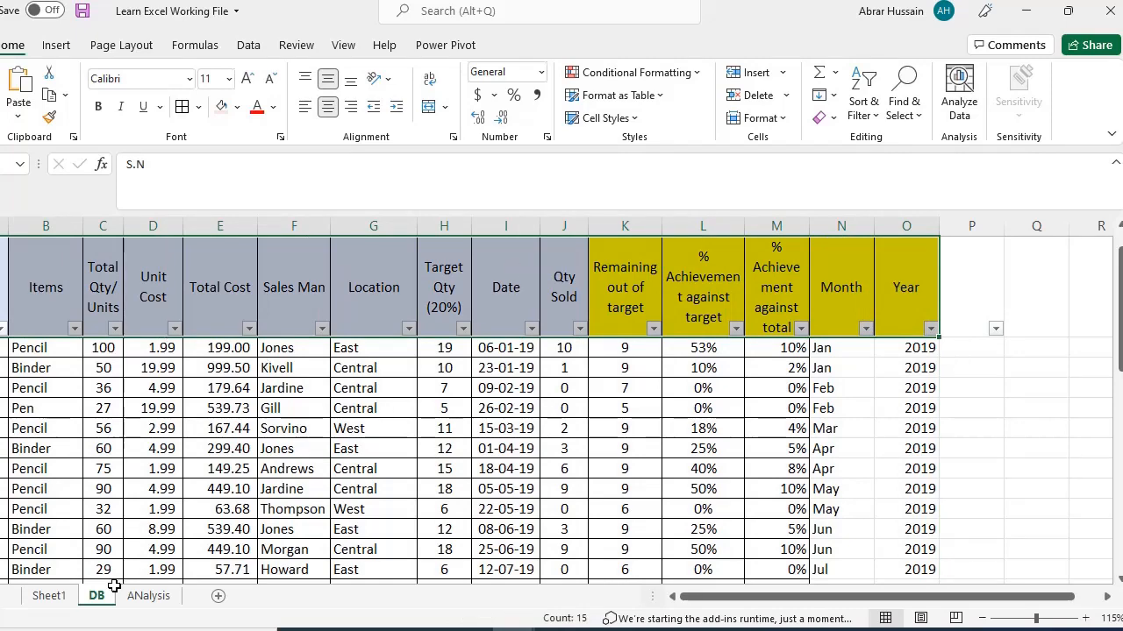
click(49, 596)
scroll(962, 373, down, 5)
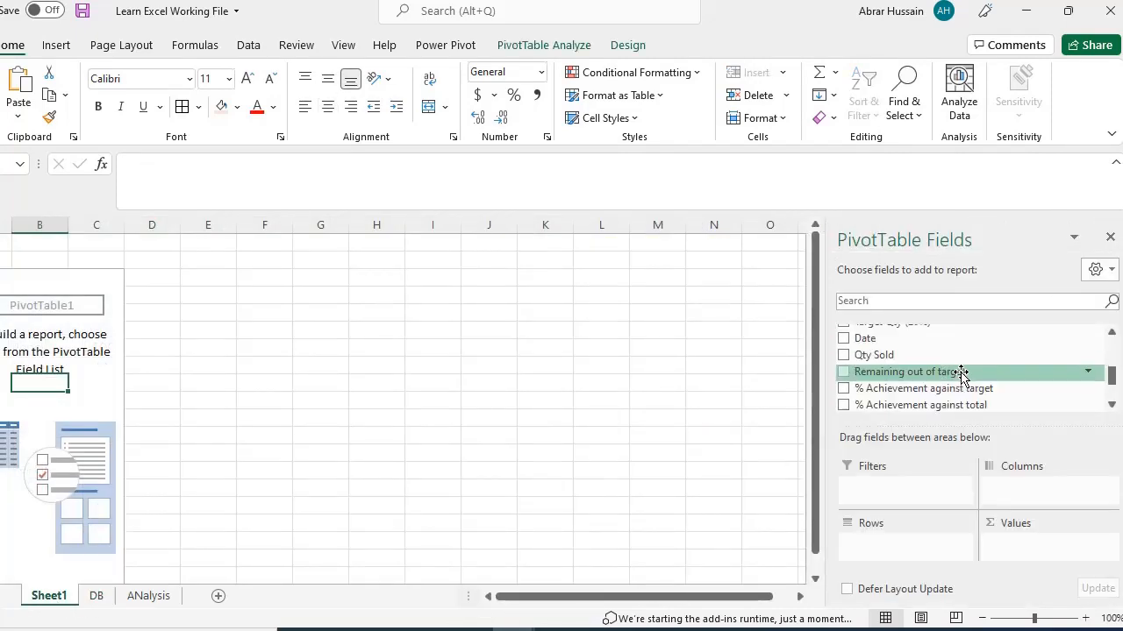
scroll(962, 375, up, 5)
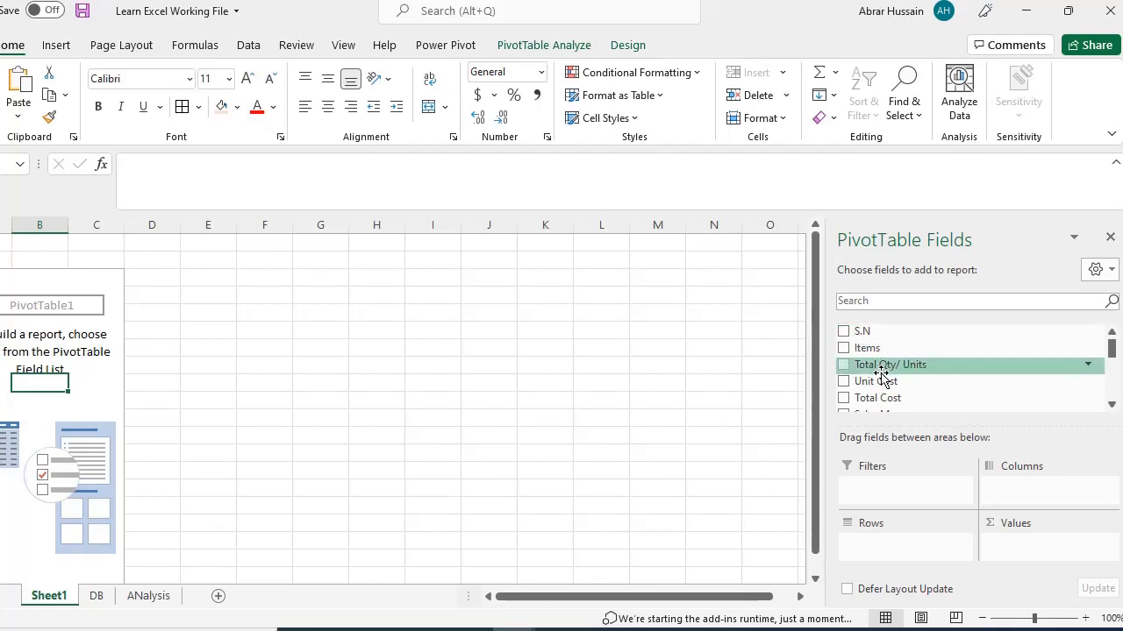
scroll(881, 386, down, 1)
scroll(882, 384, down, 3)
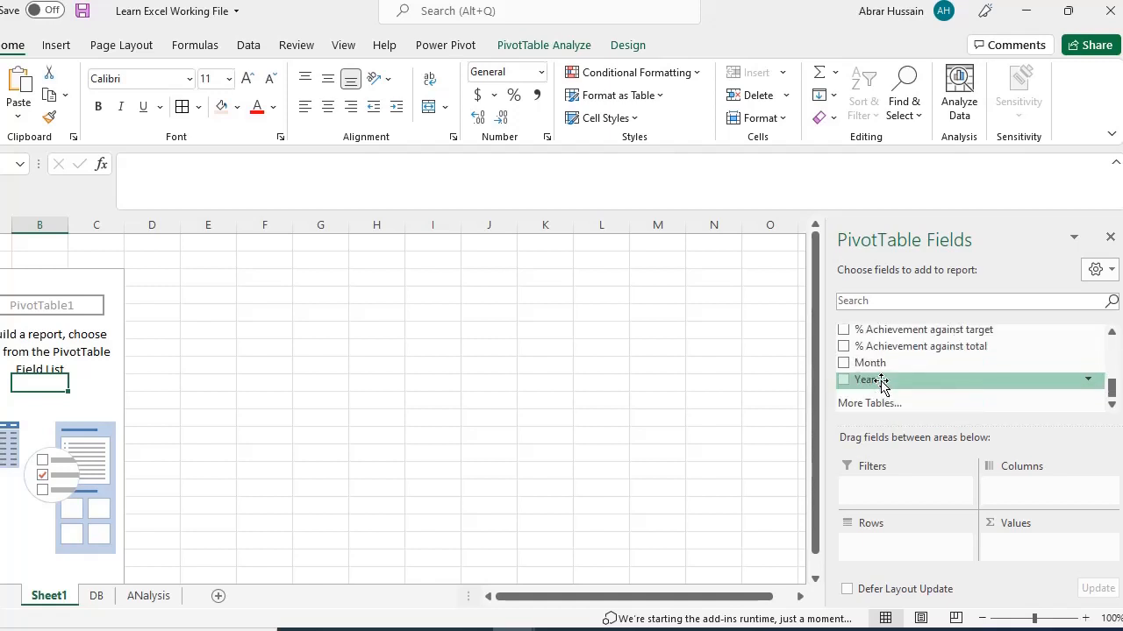
scroll(881, 383, up, 4)
scroll(881, 386, up, 1)
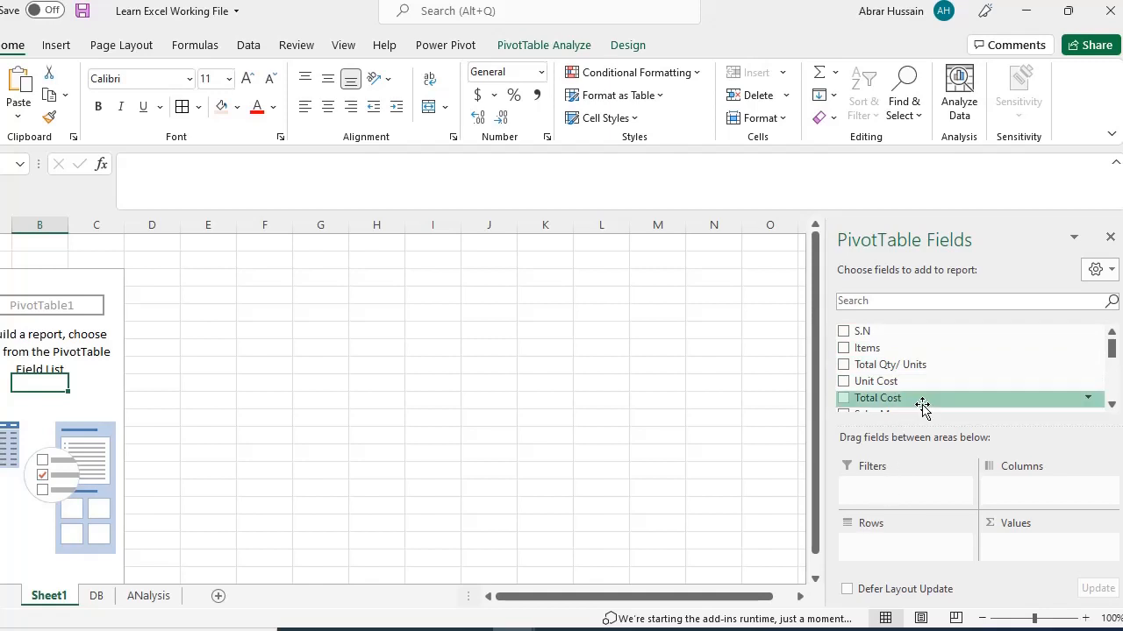
- Enlarge the areas section of the PivotTable Fields pane, and review the source columns on the DB sheet
drag(932, 436, 932, 363)
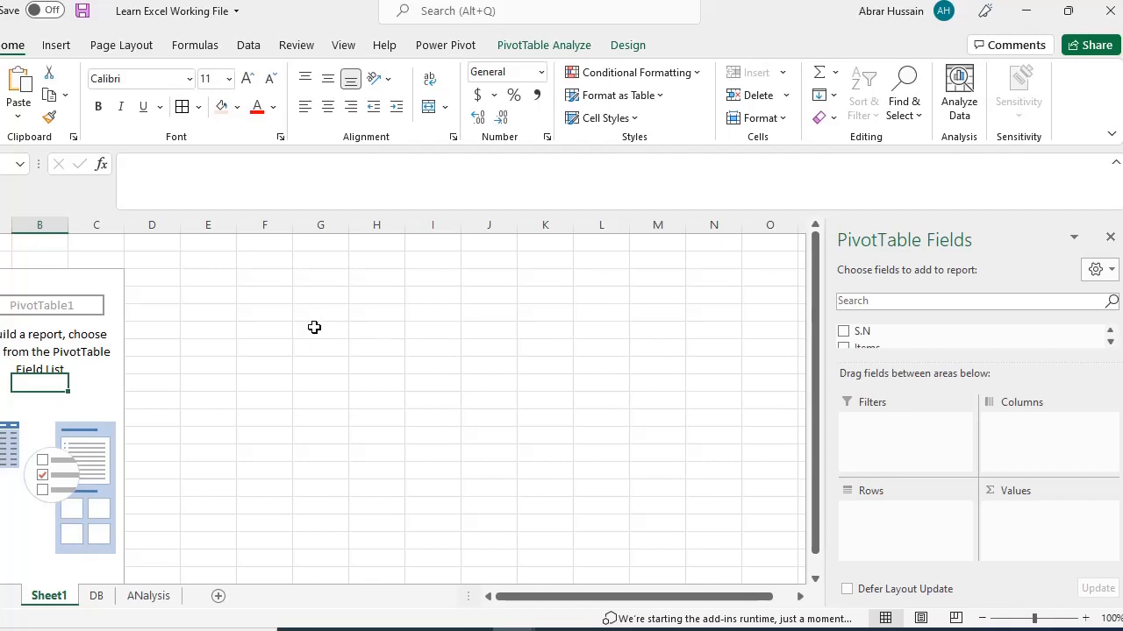
drag(313, 327, 654, 336)
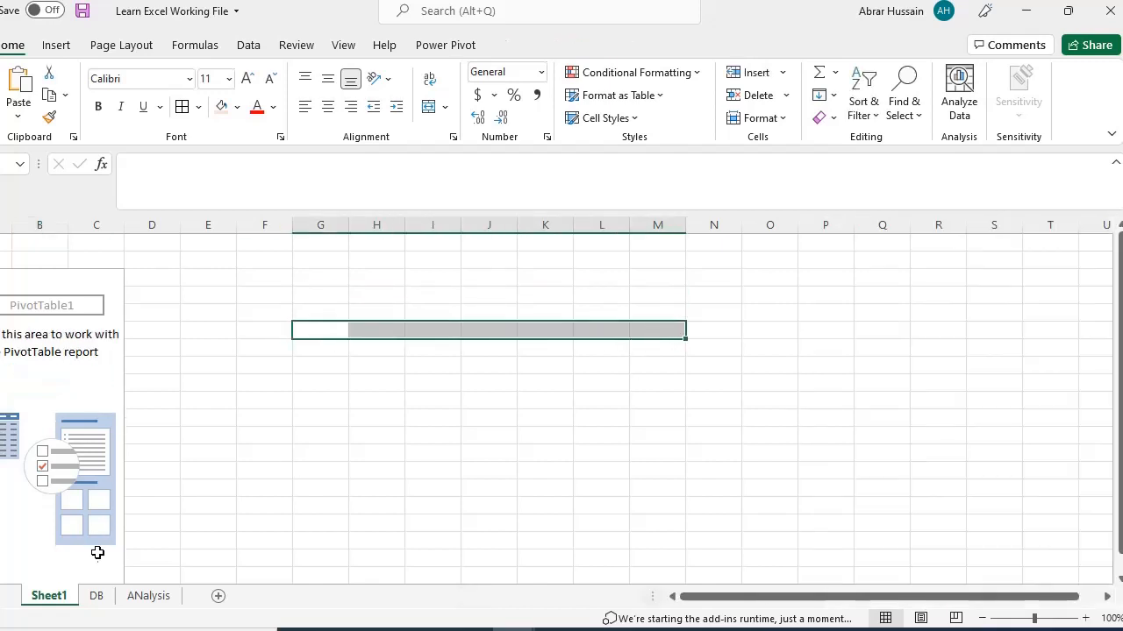
click(97, 595)
drag(210, 351, 735, 330)
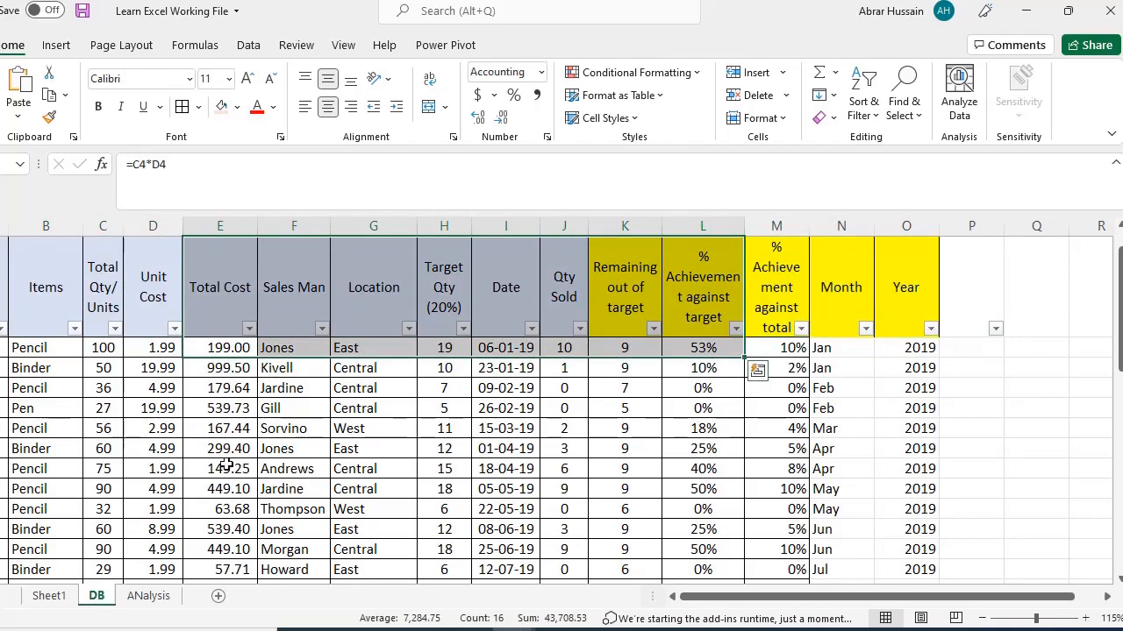
click(35, 333)
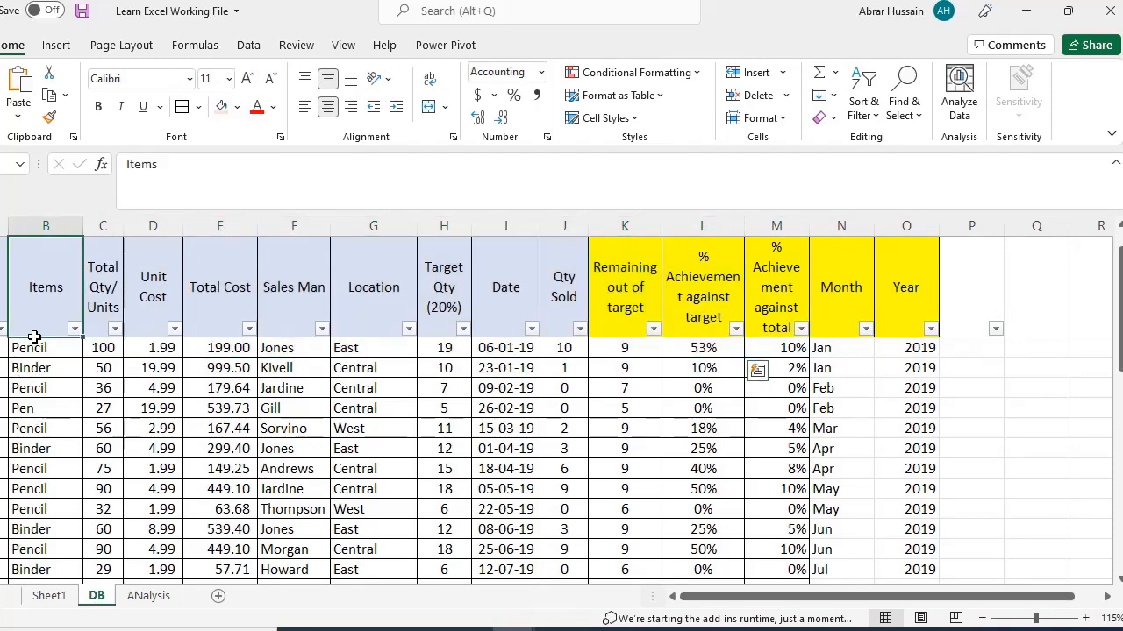
- Examine the Analysis by Items table on the ANalysis sheet, including its item names and headers from Total Qty to More/ -Less than usual
click(140, 596)
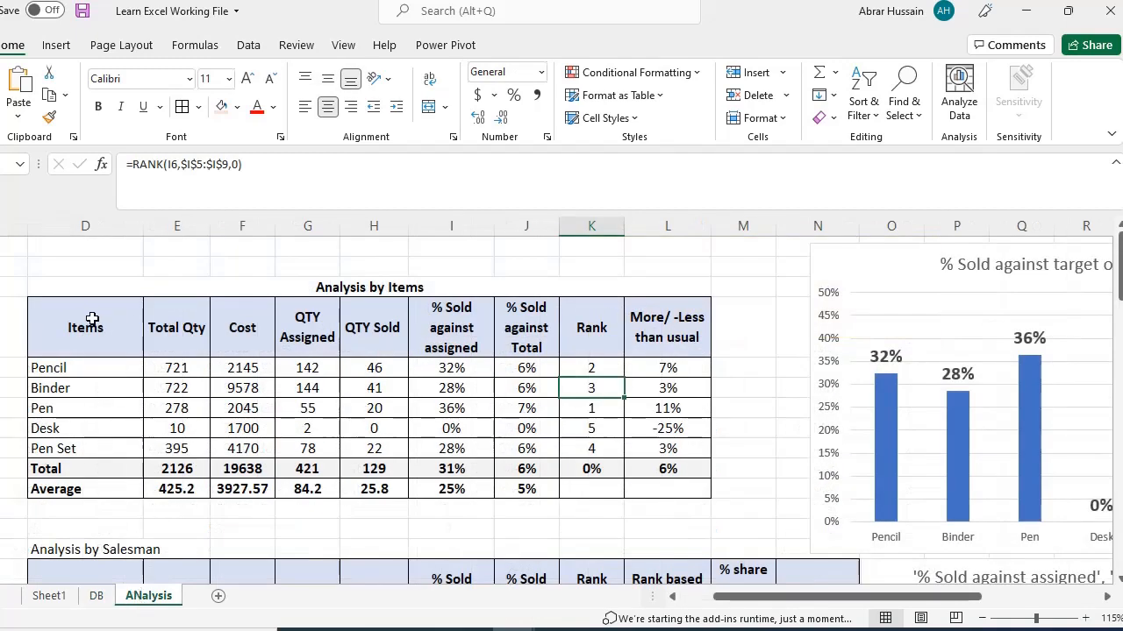
drag(177, 332, 656, 325)
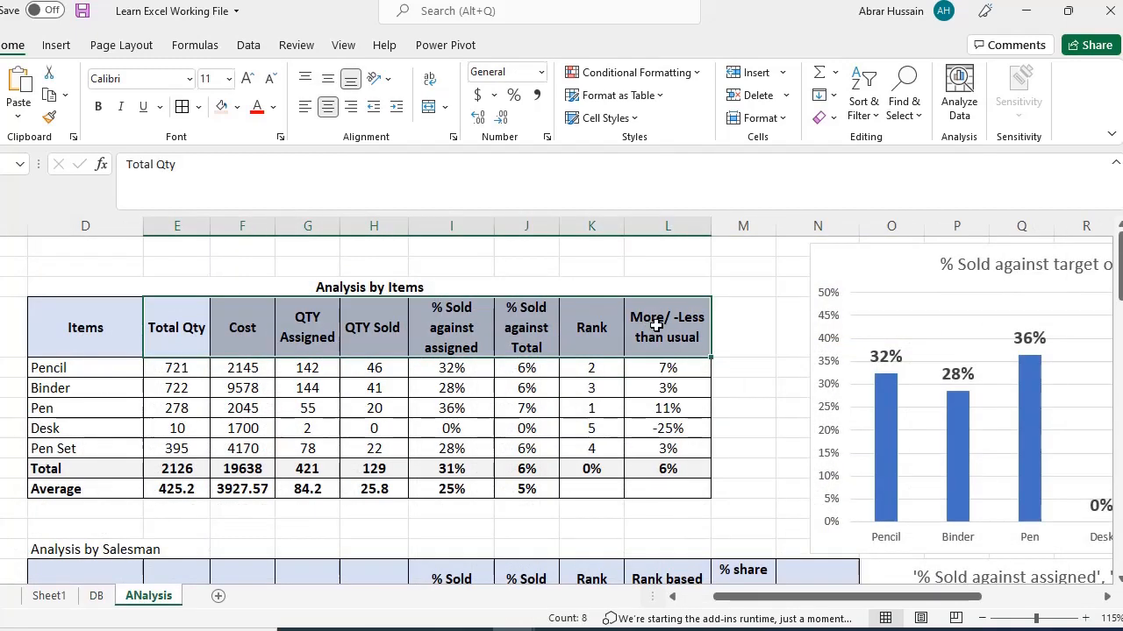
mouse_move(49, 371)
mouse_down()
mouse_move(55, 451)
mouse_move(66, 445)
mouse_up()
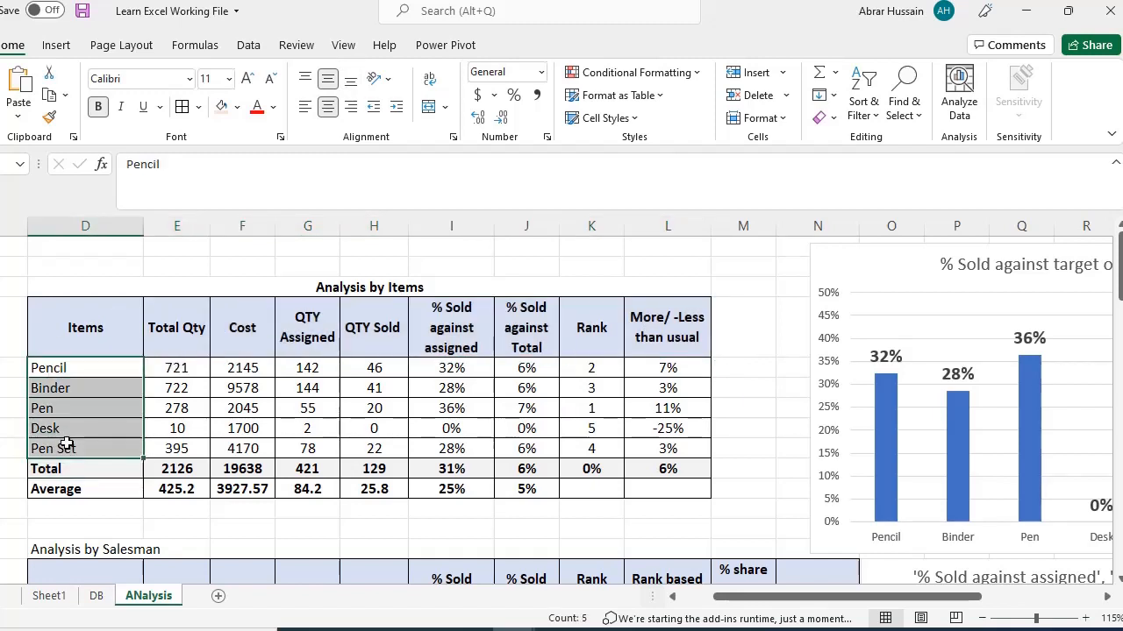
drag(91, 327, 246, 327)
drag(377, 322, 666, 326)
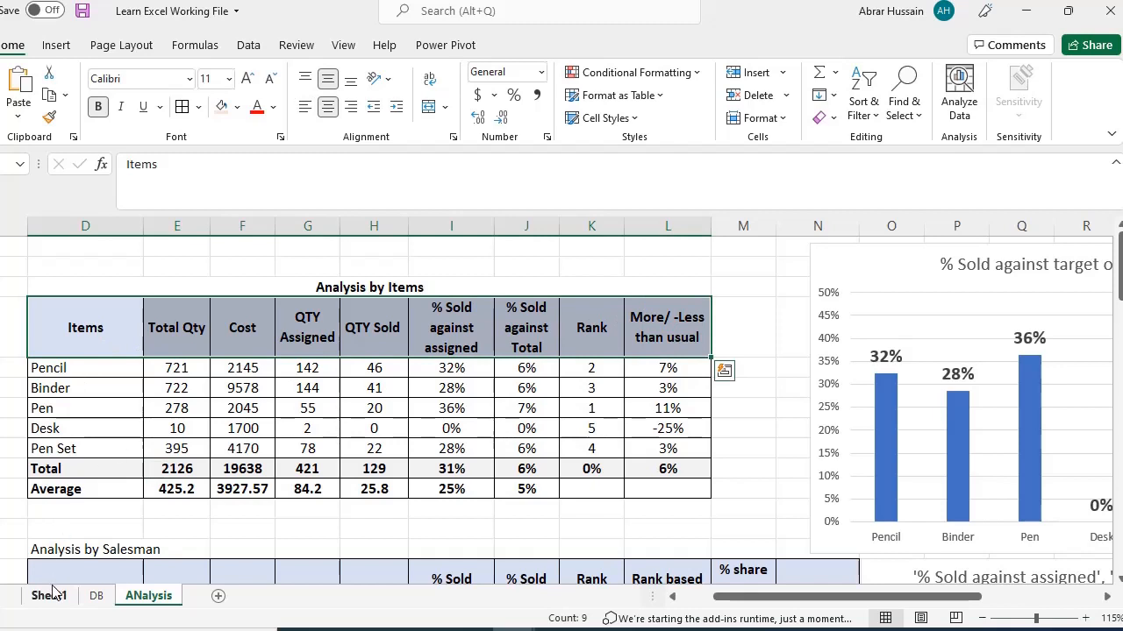
drag(90, 368, 101, 451)
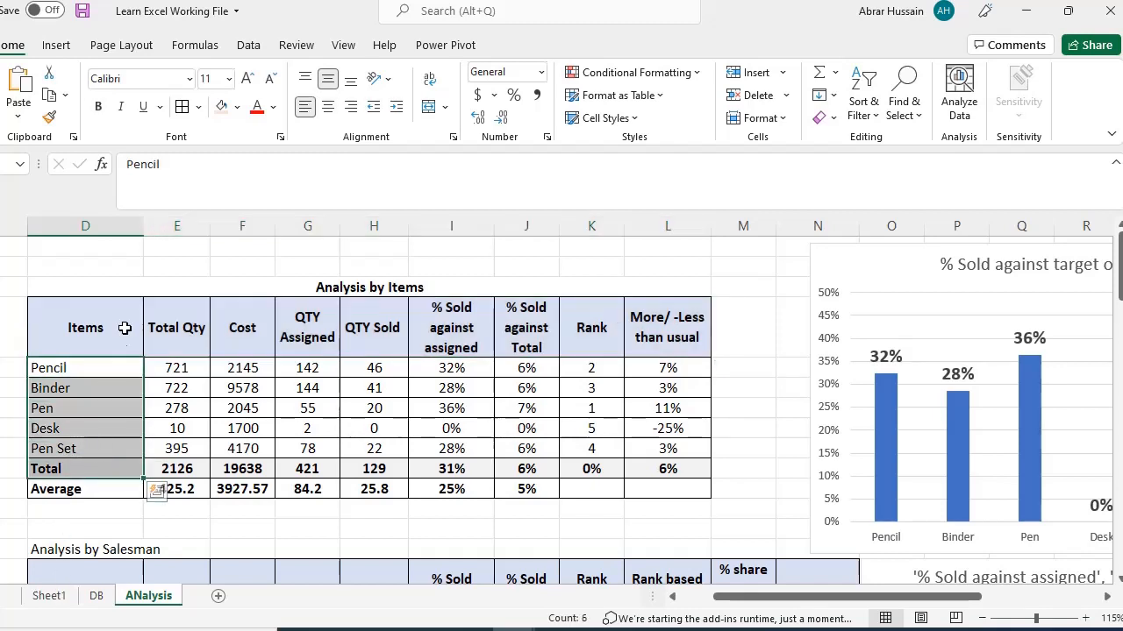
drag(180, 326, 646, 349)
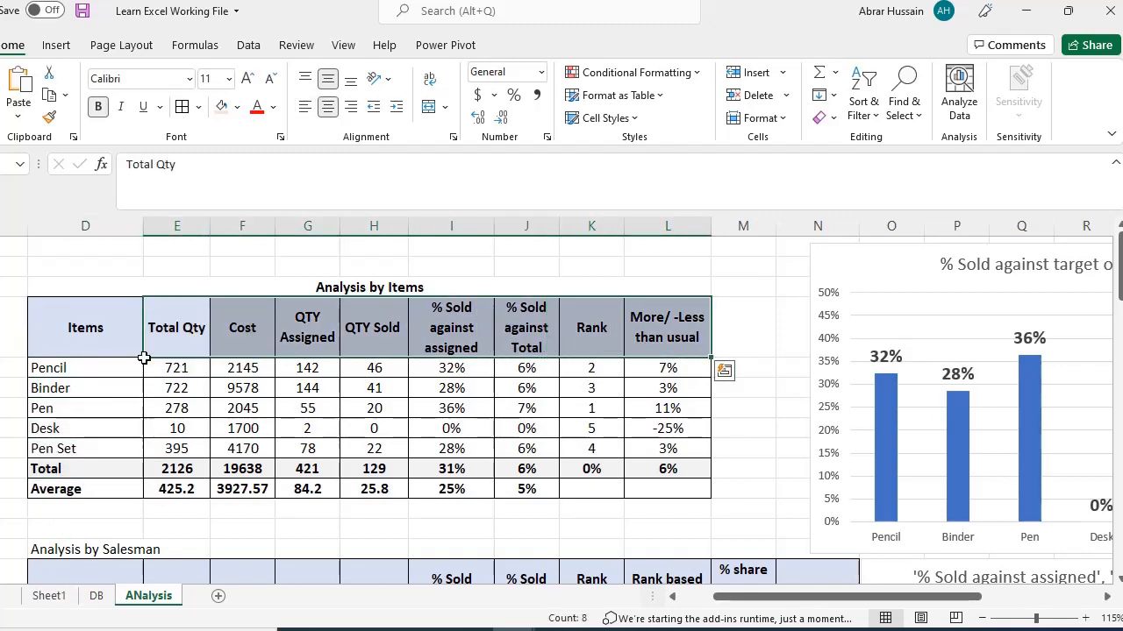
- Compare the empty PivotTable on Sheet1 with the Analysis by Items table, focusing on the Items through QTY Sold columns down to Total
click(36, 603)
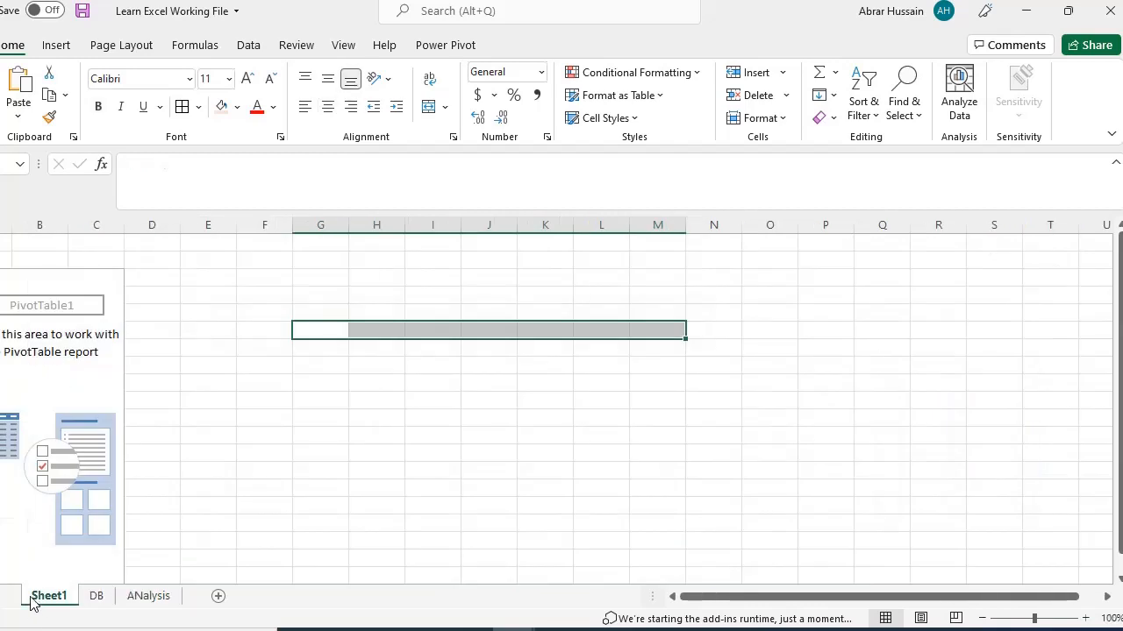
click(77, 366)
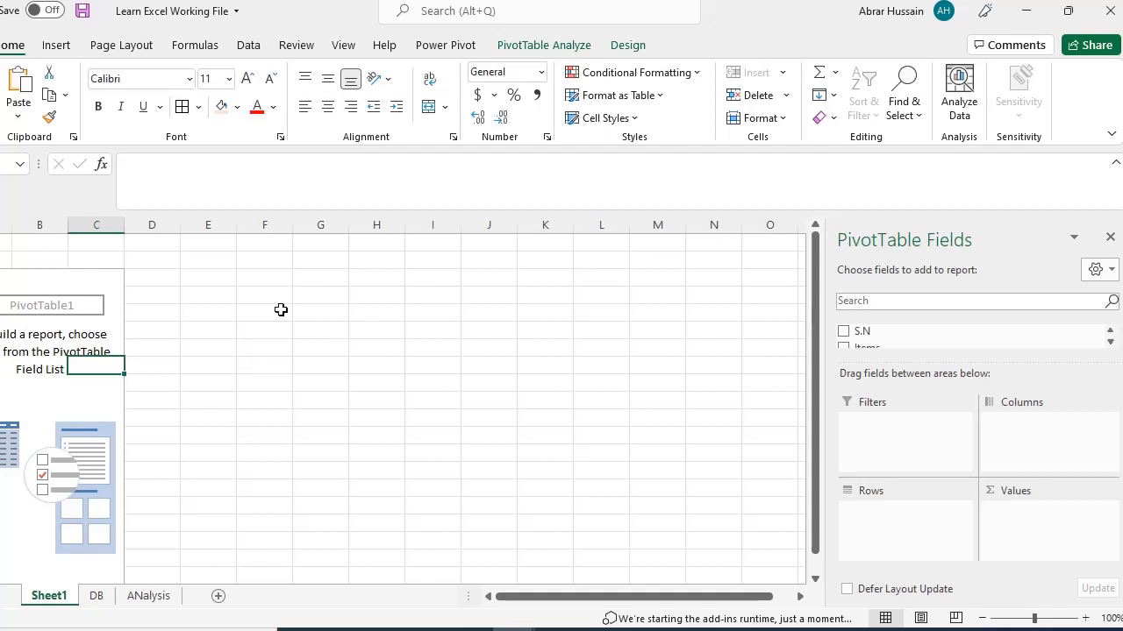
click(149, 596)
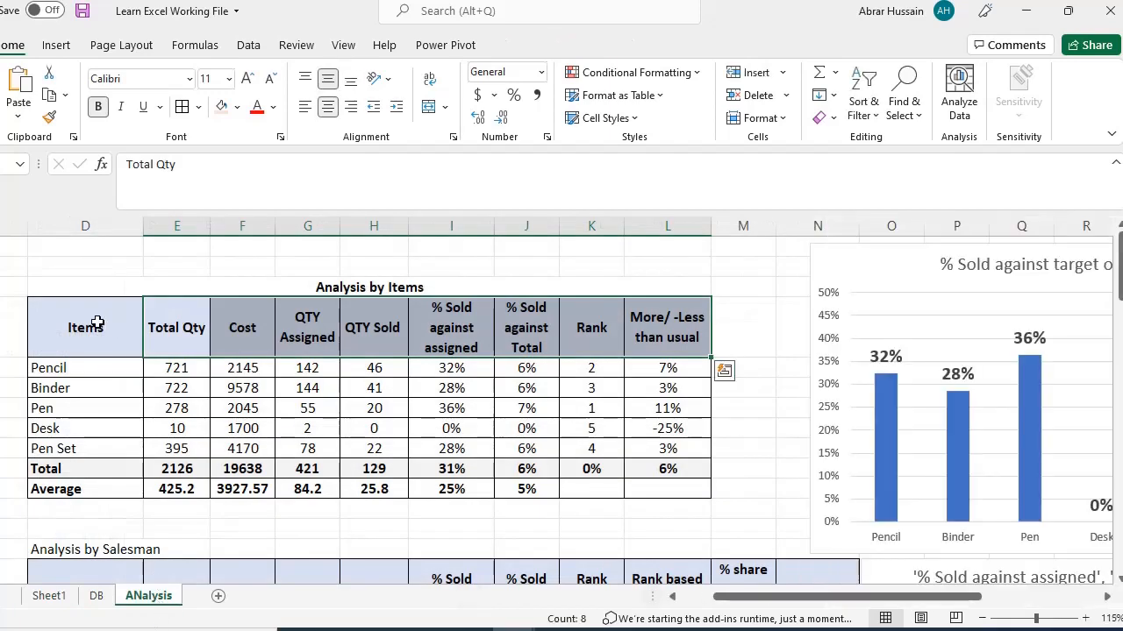
drag(88, 327, 670, 485)
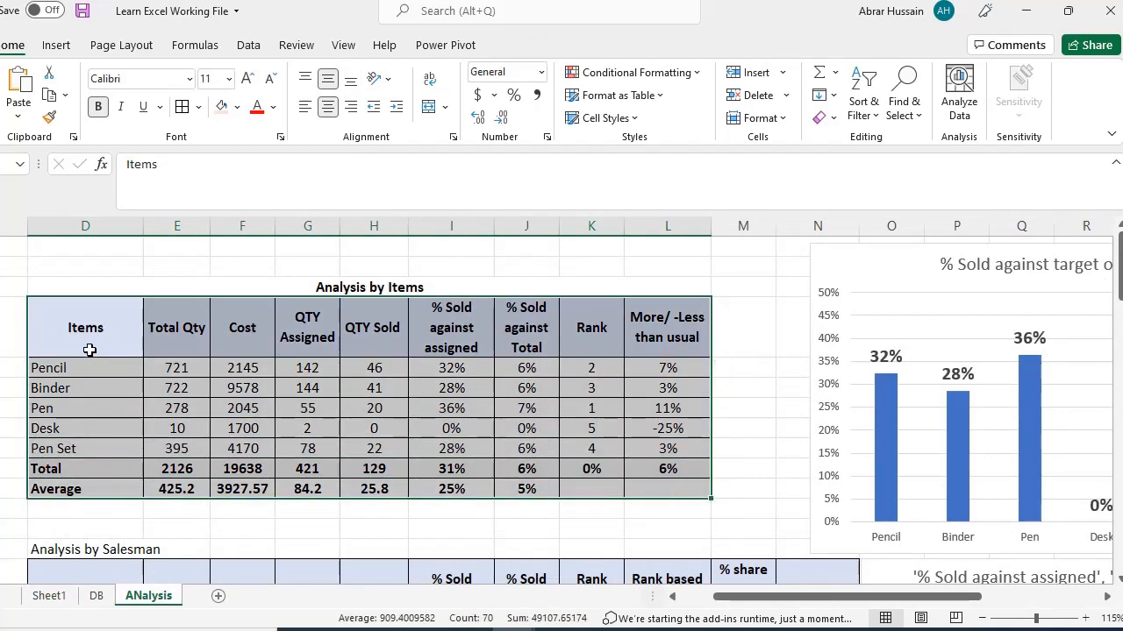
drag(88, 349, 352, 472)
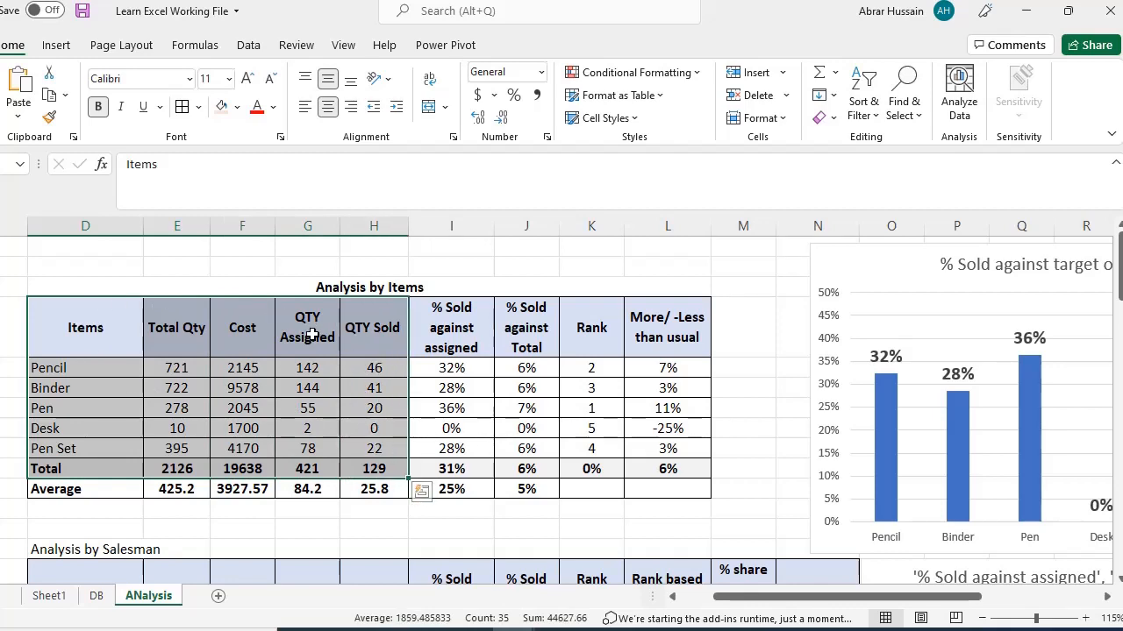
- Enlarge the field list section of the PivotTable Fields pane on Sheet1 and shrink the formula bar to one line
click(48, 596)
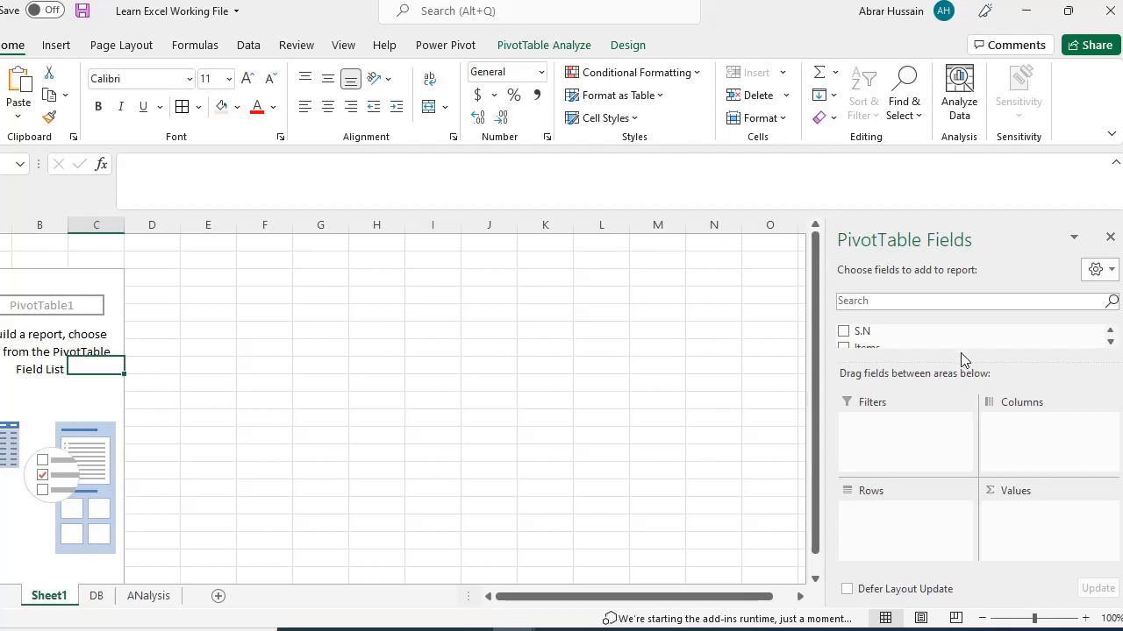
drag(959, 362, 956, 426)
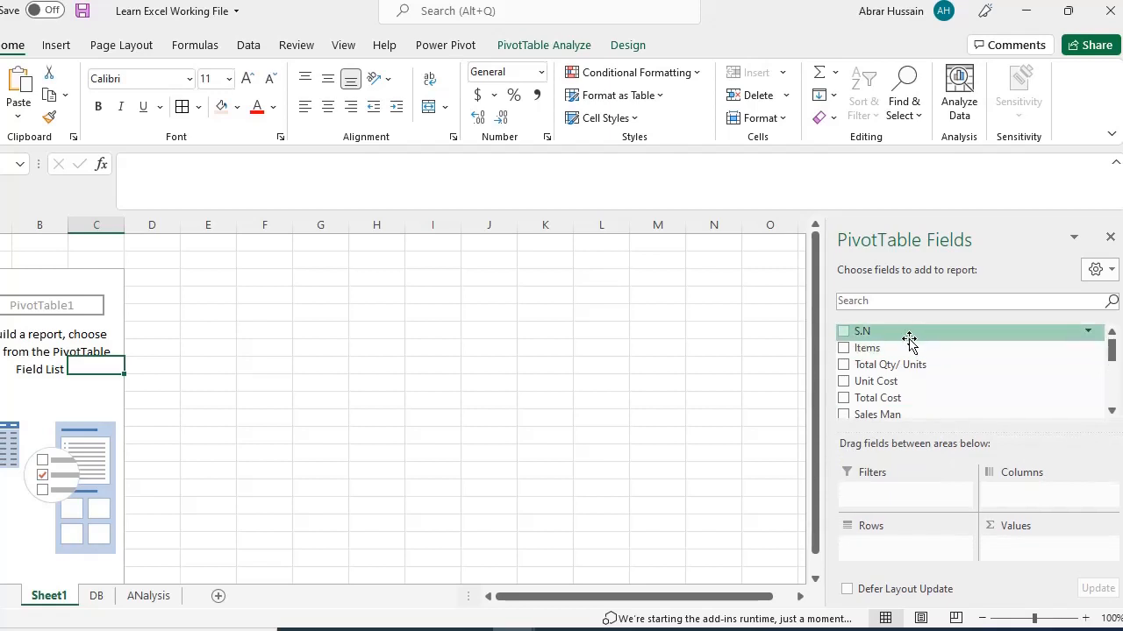
drag(430, 209, 447, 138)
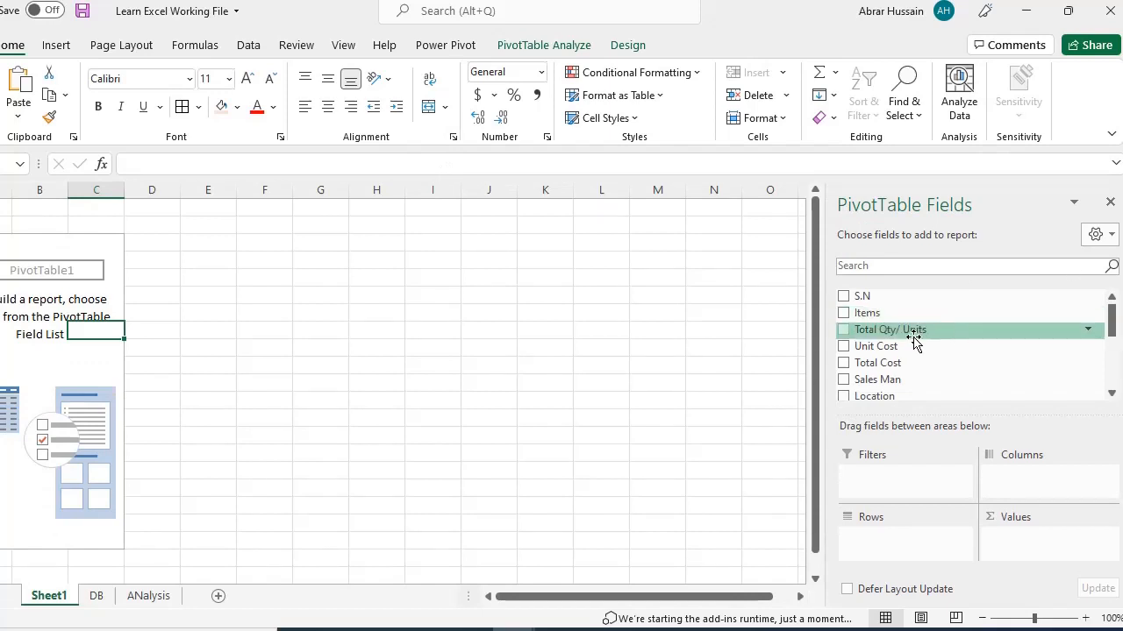
scroll(907, 344, down, 1)
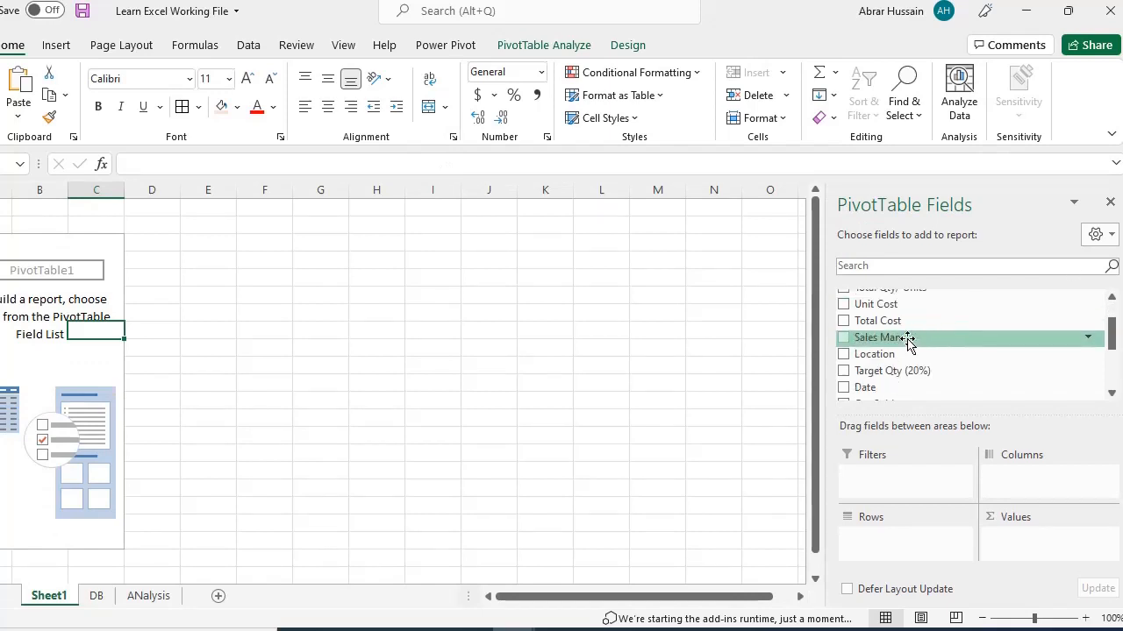
- Add the Items field to the PivotTable's Rows area and check its item labels against the Analysis by Items table on the ANalysis sheet
scroll(907, 343, up, 1)
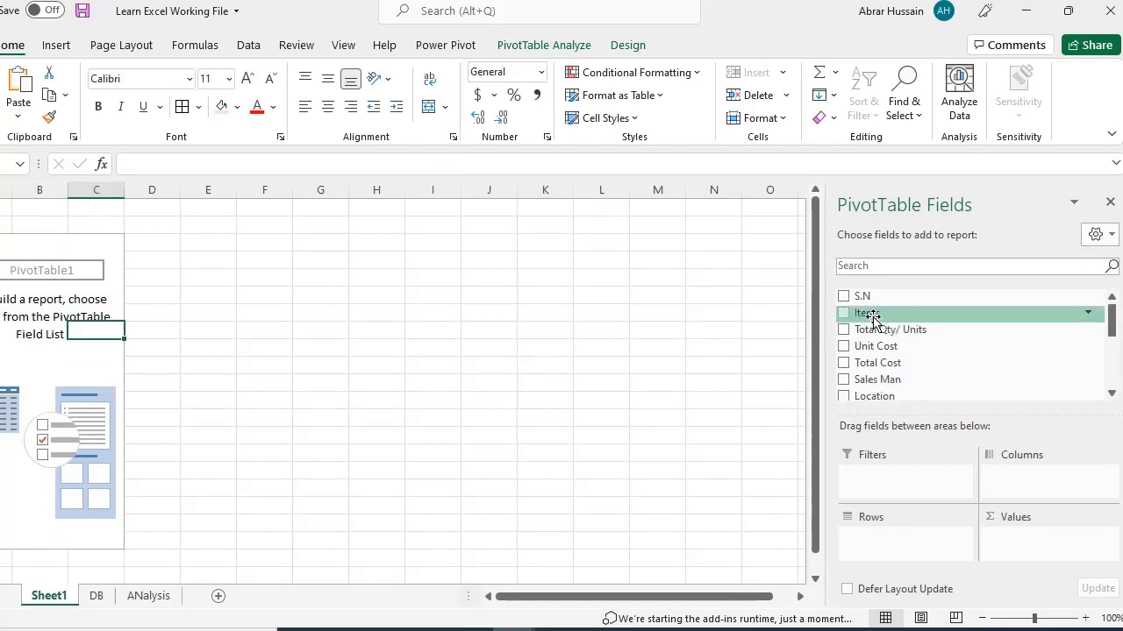
drag(873, 321, 875, 535)
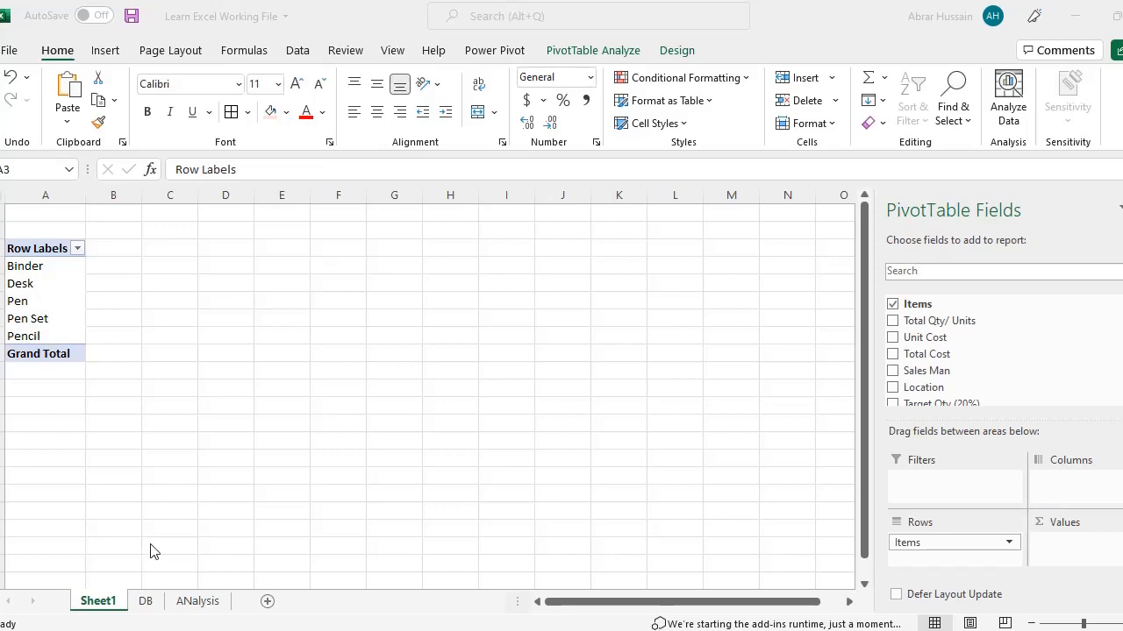
click(198, 601)
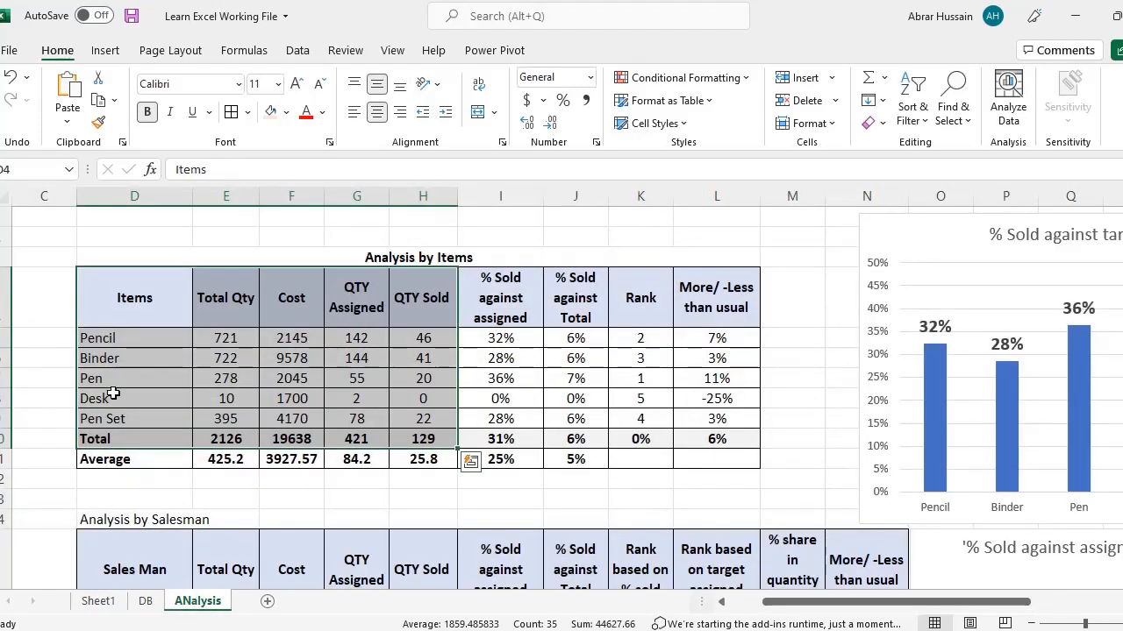
click(95, 603)
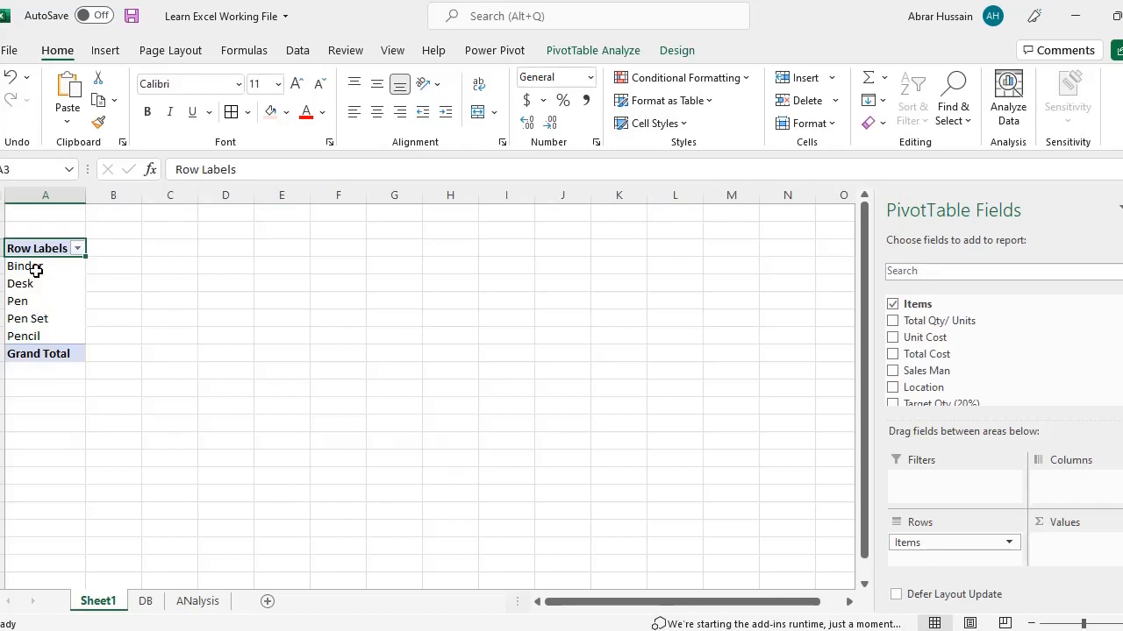
mouse_move(33, 266)
mouse_down()
mouse_move(32, 342)
mouse_move(50, 345)
mouse_up()
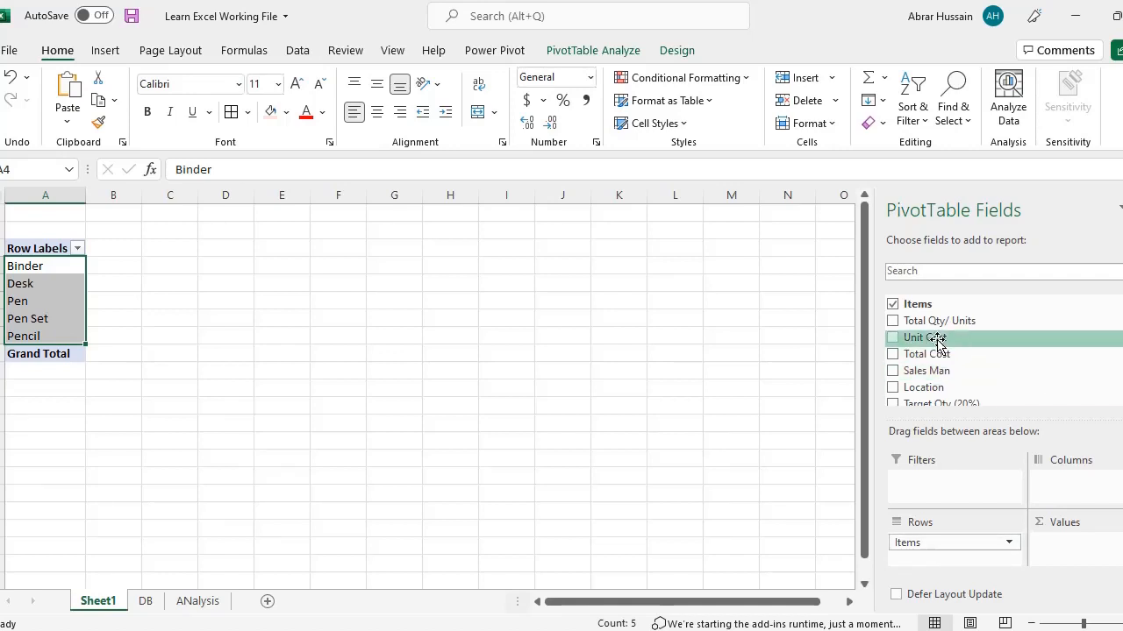
click(893, 304)
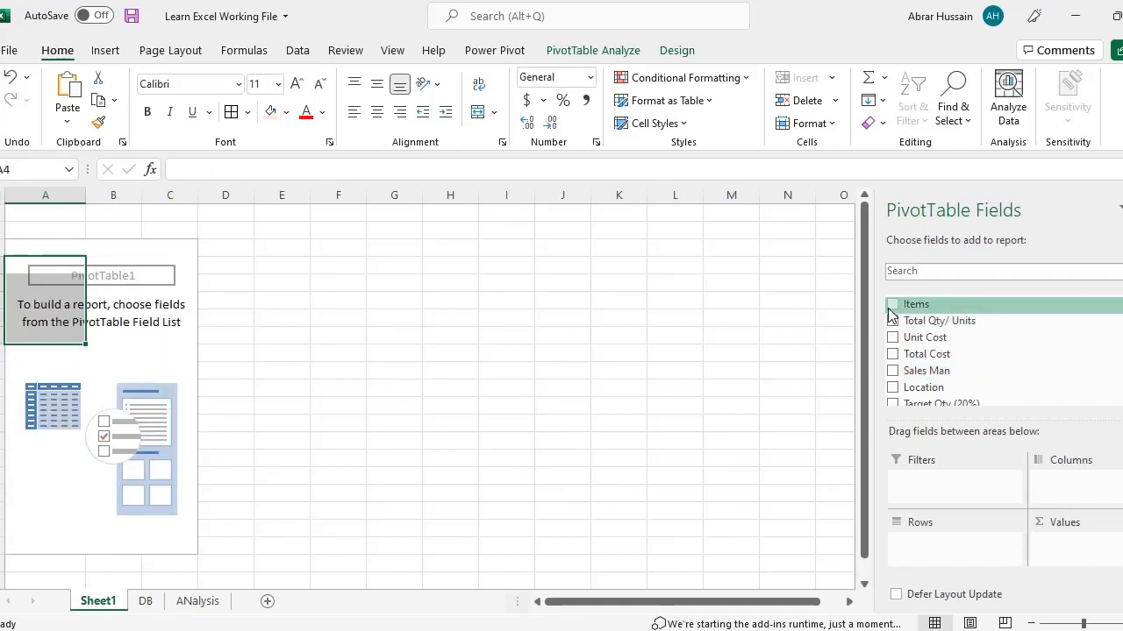
click(893, 305)
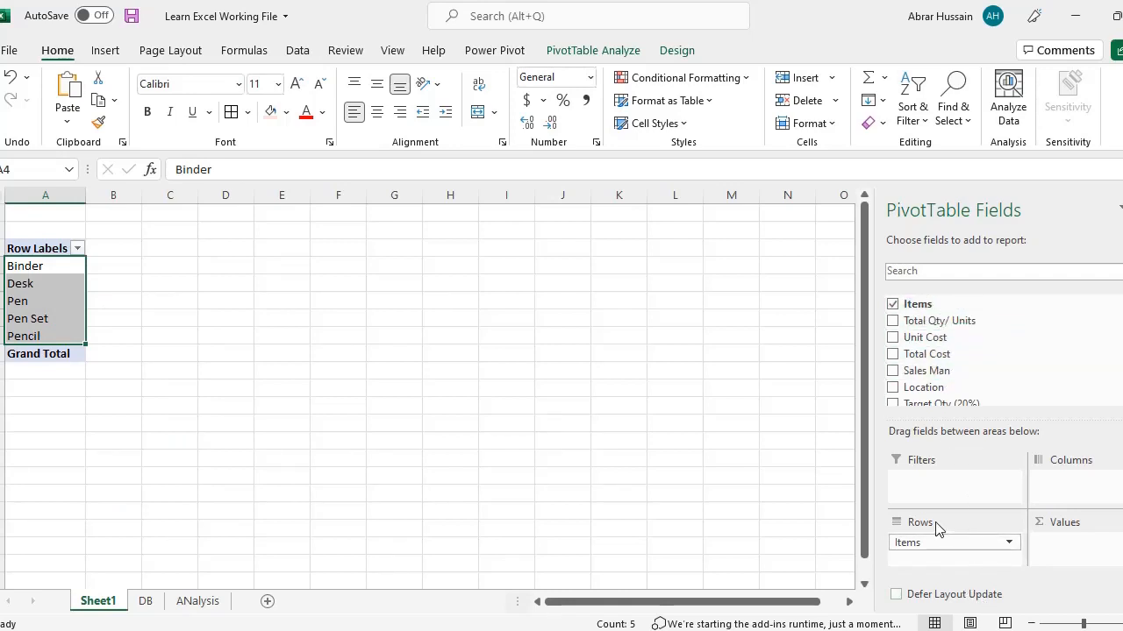
- Add the Total Qty/ Units field to the PivotTable's Values area
click(897, 319)
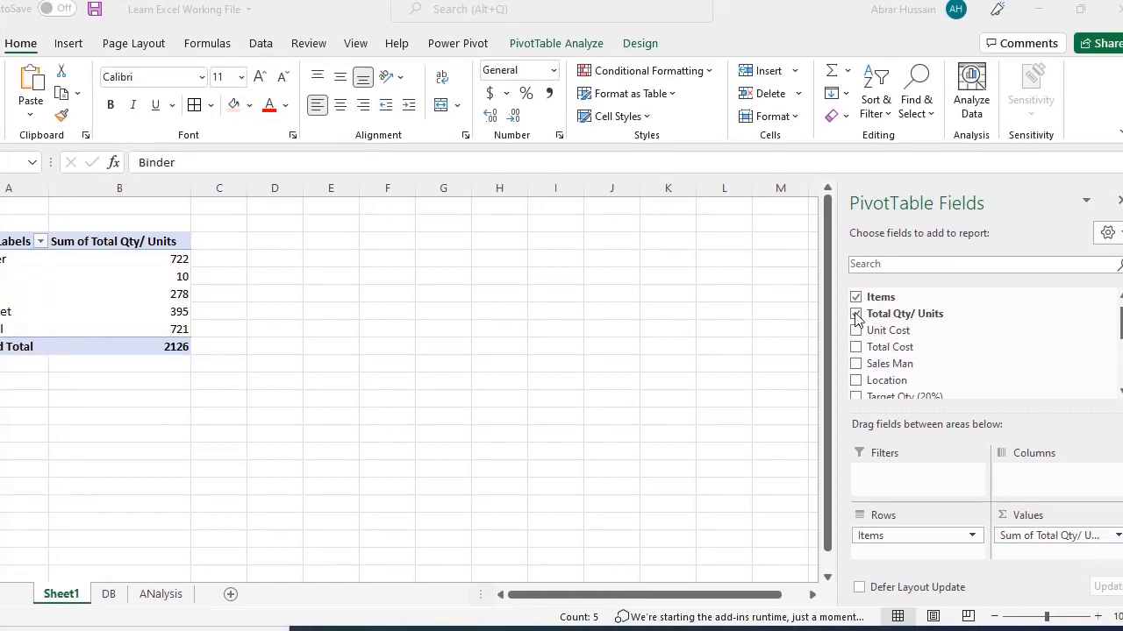
click(858, 319)
click(857, 316)
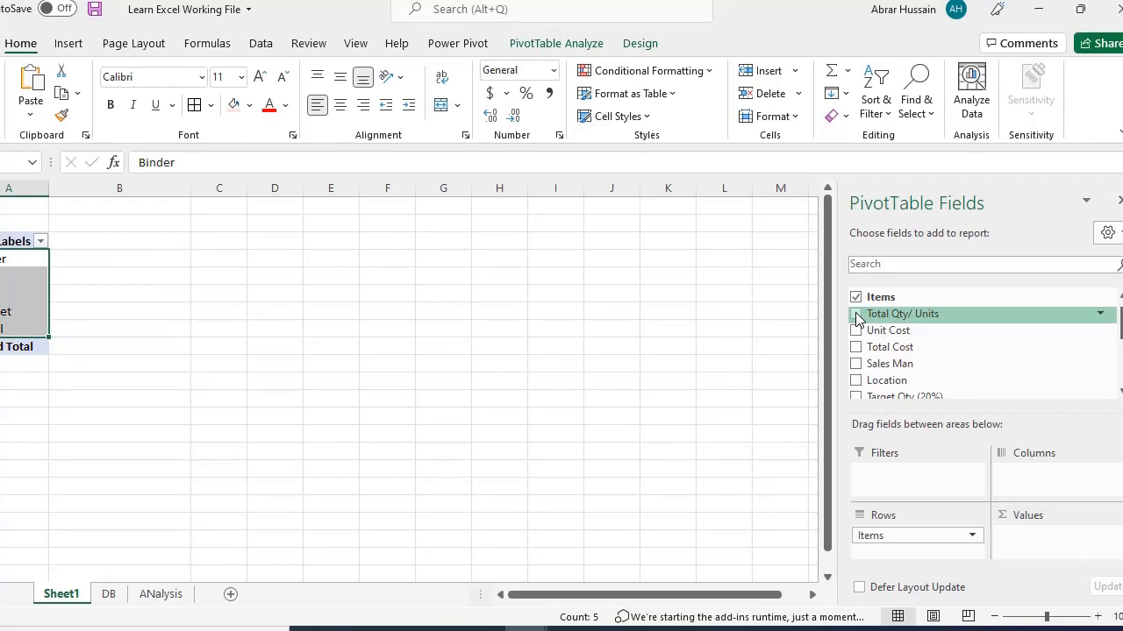
click(857, 316)
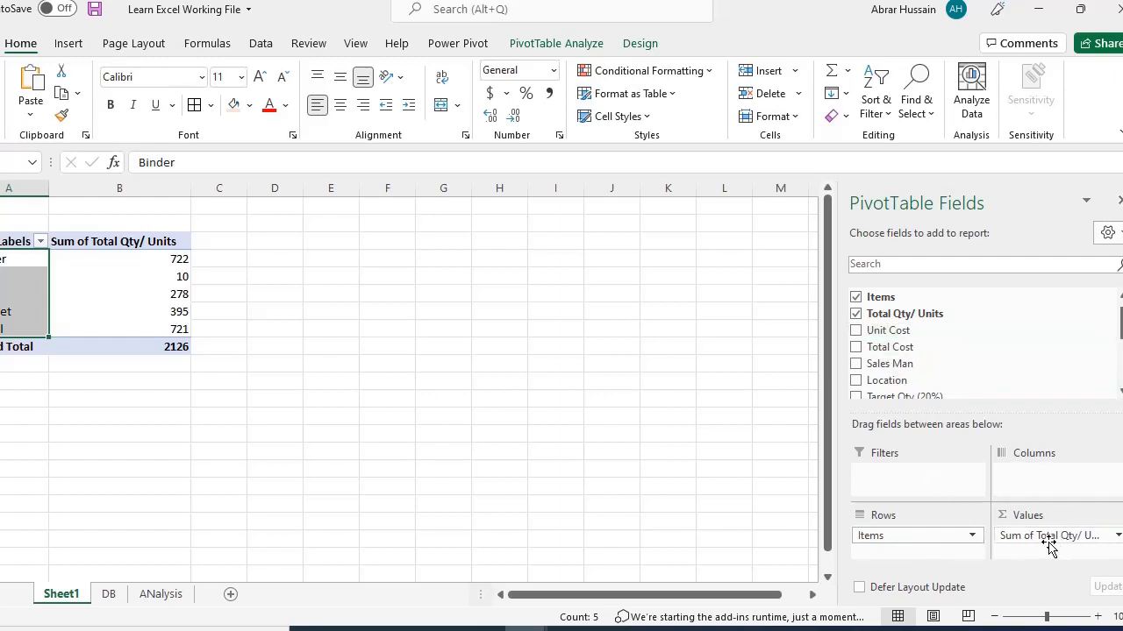
mouse_move(1049, 544)
mouse_down()
mouse_move(888, 548)
mouse_move(1044, 553)
mouse_up()
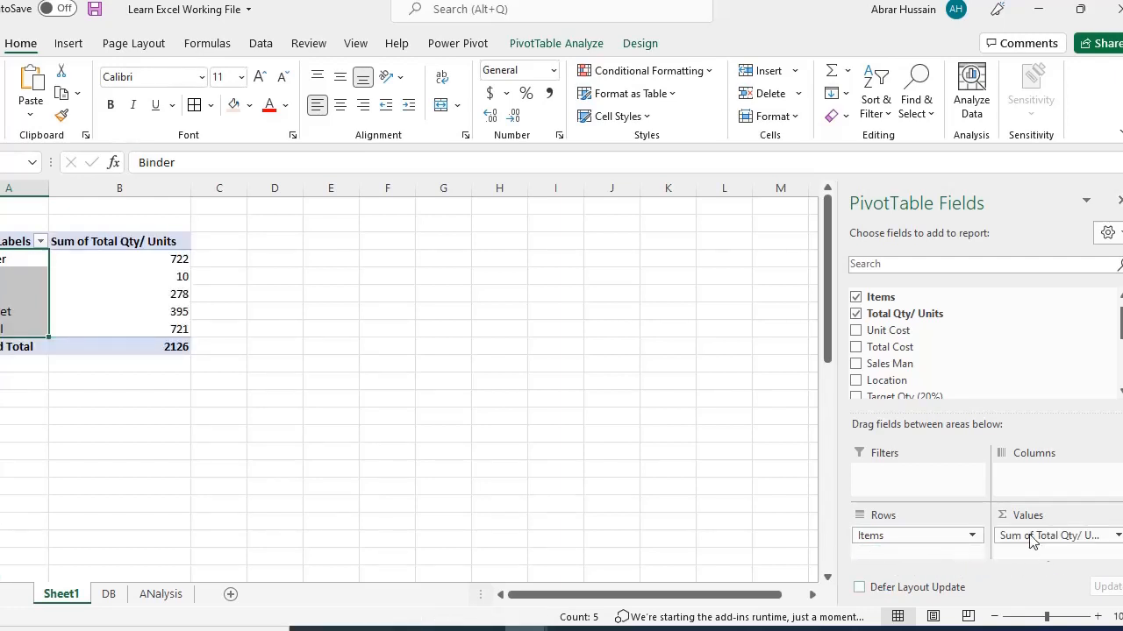
click(857, 314)
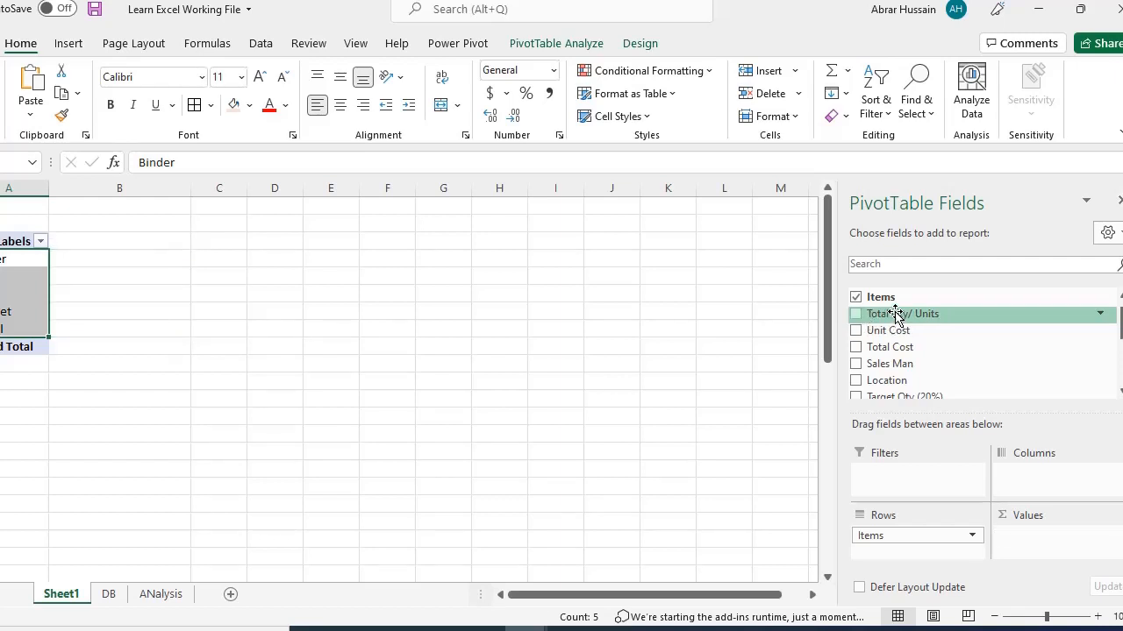
drag(895, 316, 1047, 545)
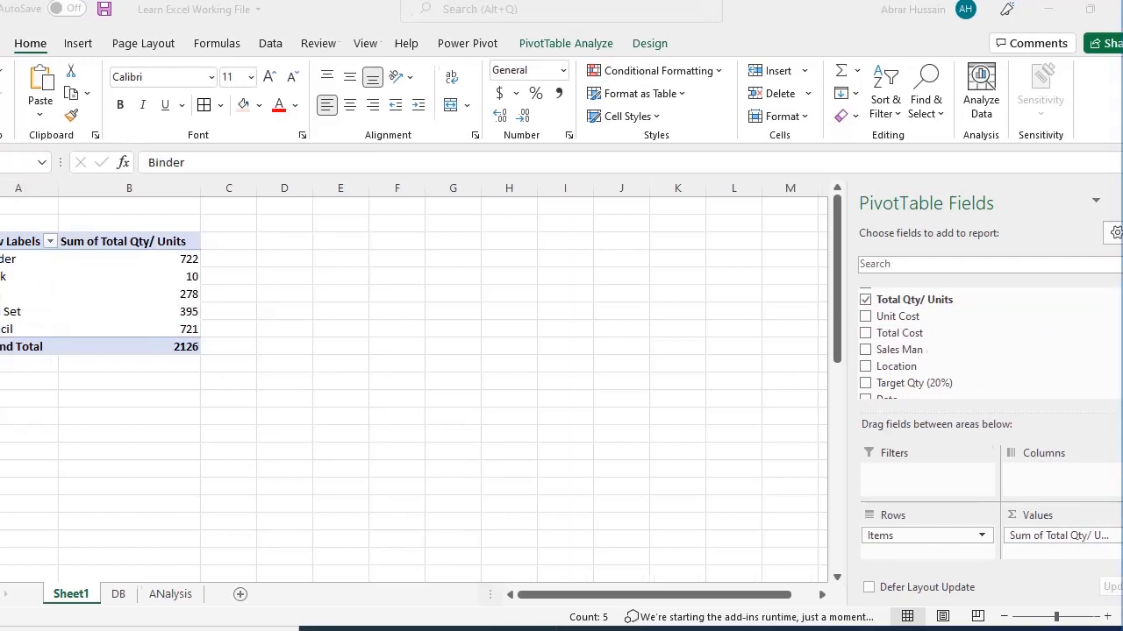
- Compare the PivotTable's Sum of Total Qty/ Units for each item with the Total Qty column of Analysis by Items on the ANalysis sheet
click(34, 263)
click(30, 259)
click(47, 261)
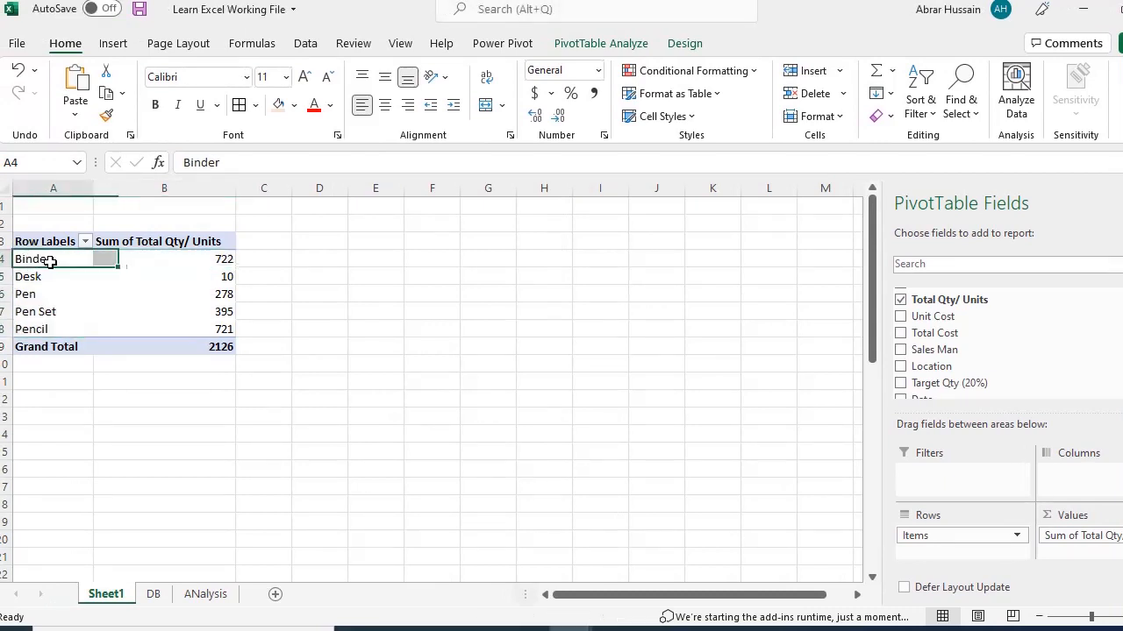
click(37, 279)
click(44, 312)
click(170, 249)
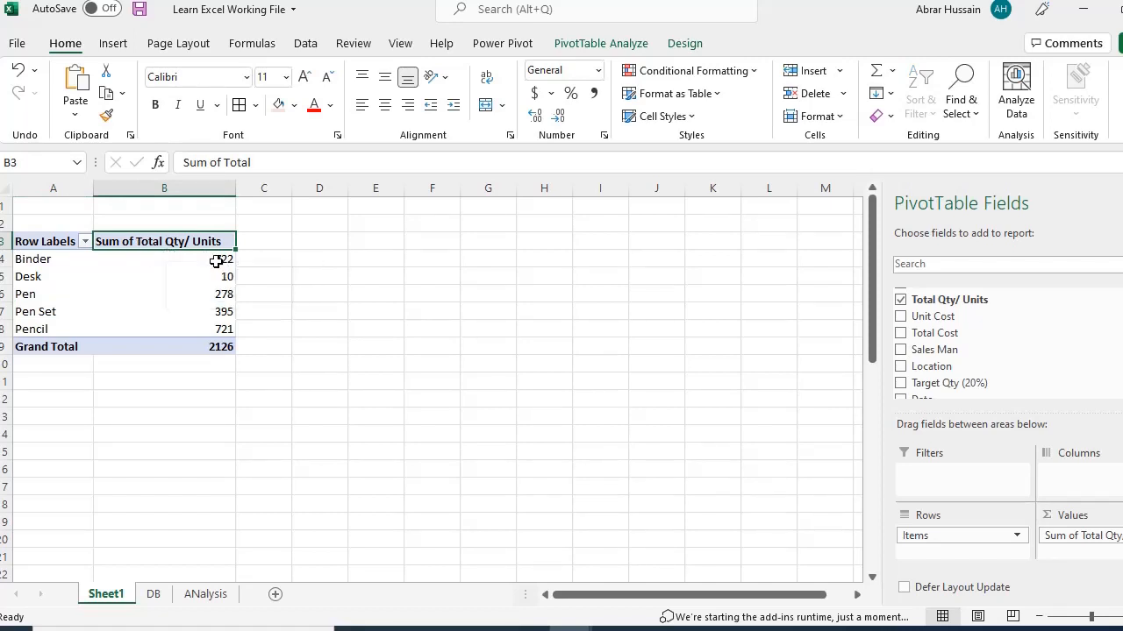
drag(225, 256, 212, 336)
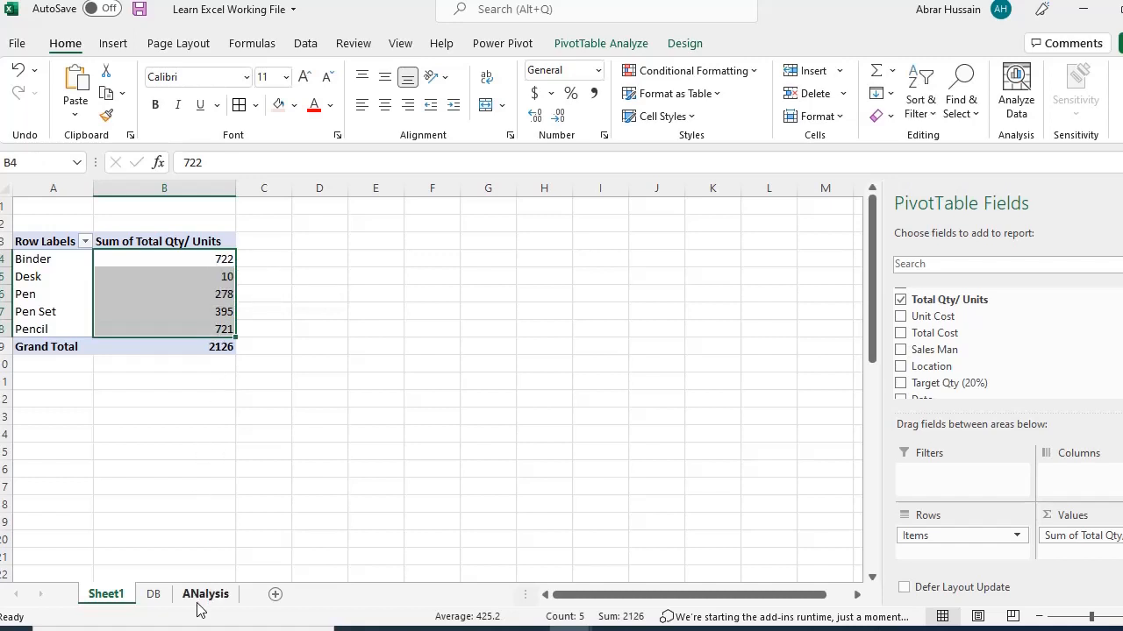
click(204, 594)
click(231, 330)
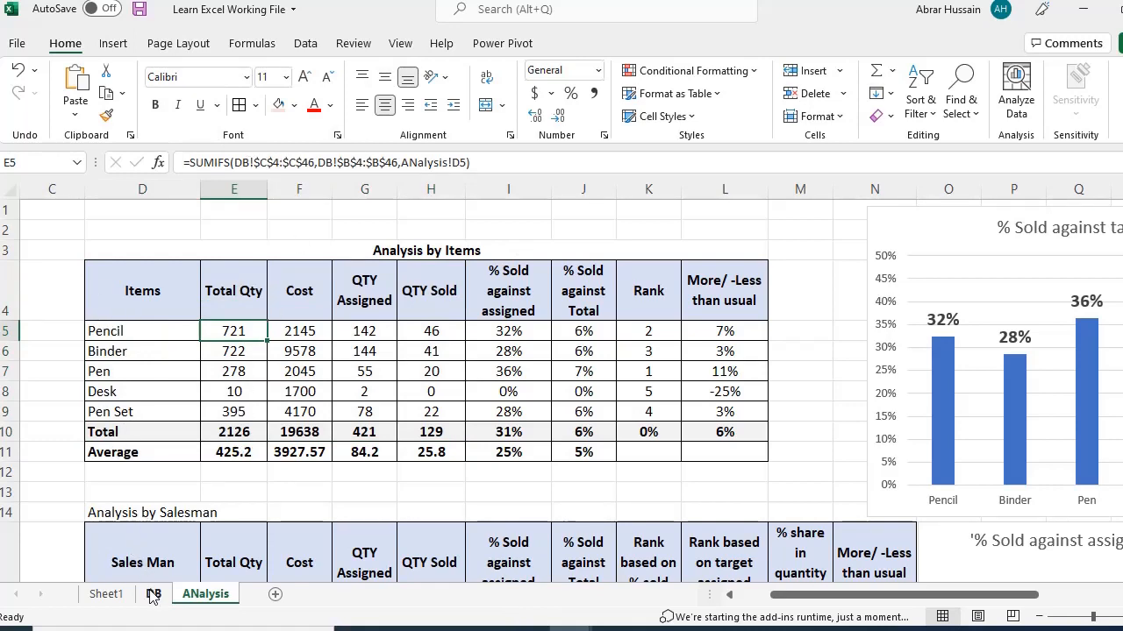
click(112, 595)
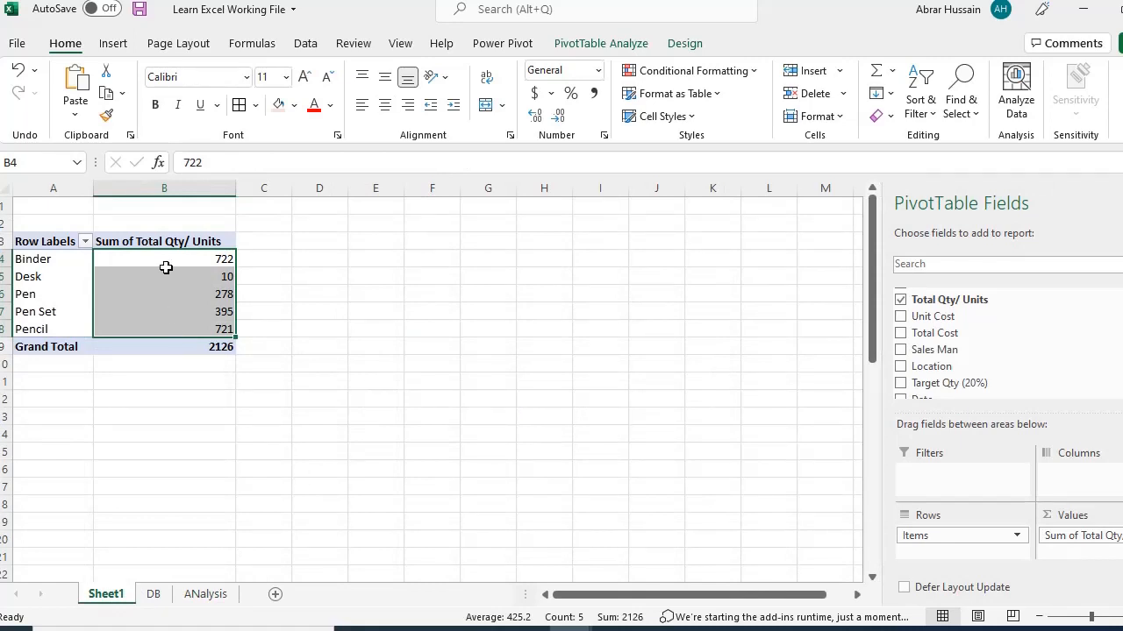
click(168, 243)
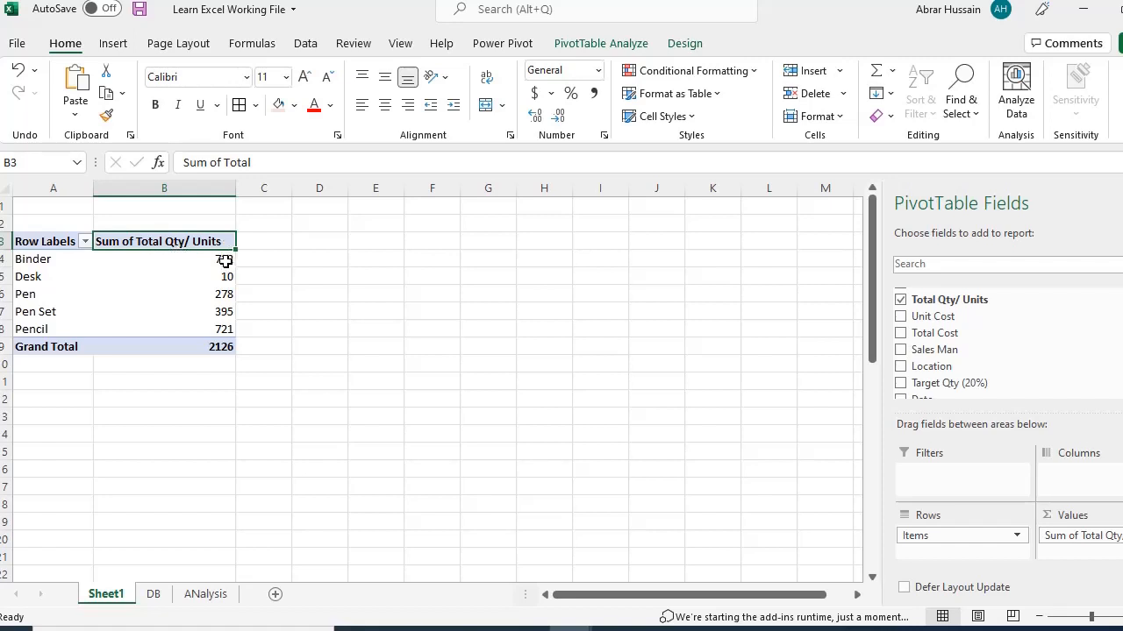
drag(225, 259, 229, 326)
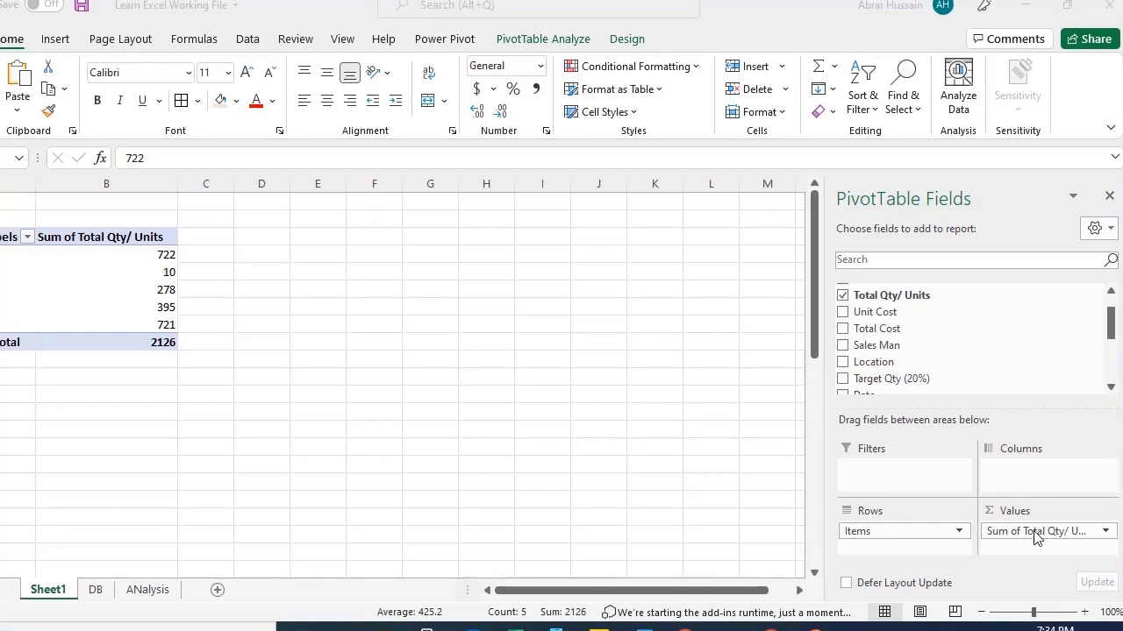
- Open the value field settings for Total Qty/ Units and go through the summary functions from Count to StdDevp, ending on Sum
click(1107, 532)
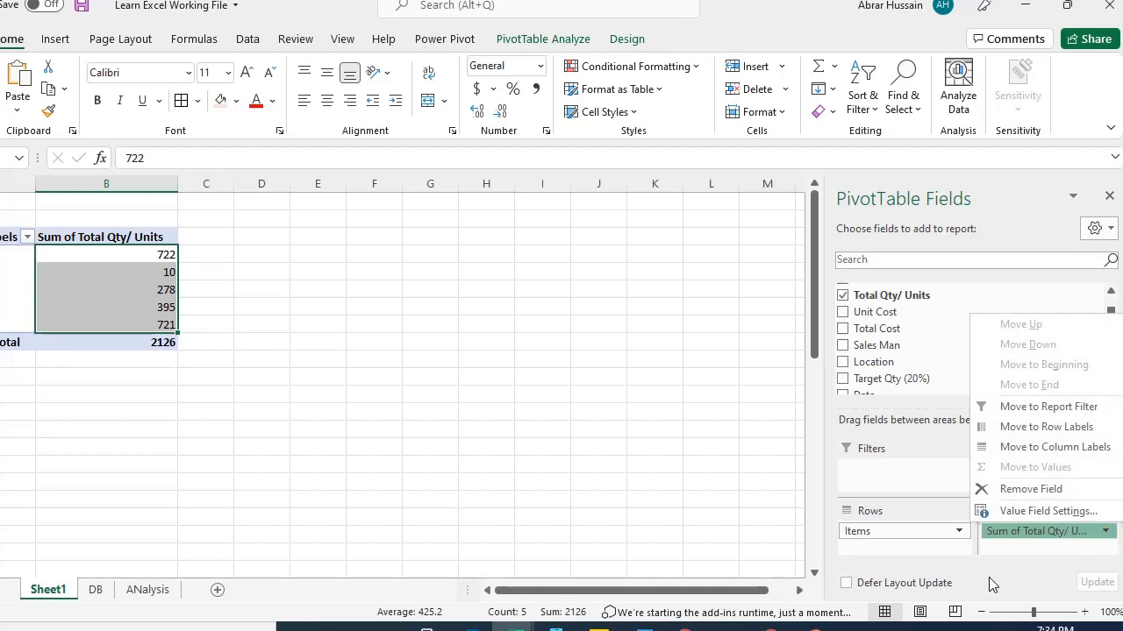
click(1075, 511)
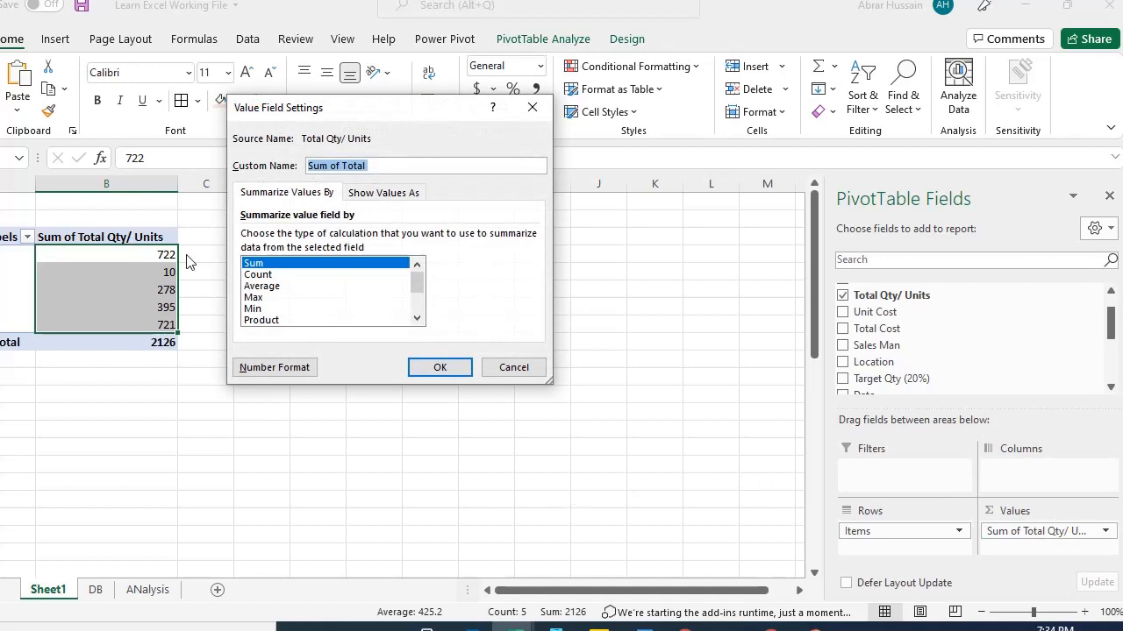
click(263, 276)
click(261, 287)
click(261, 298)
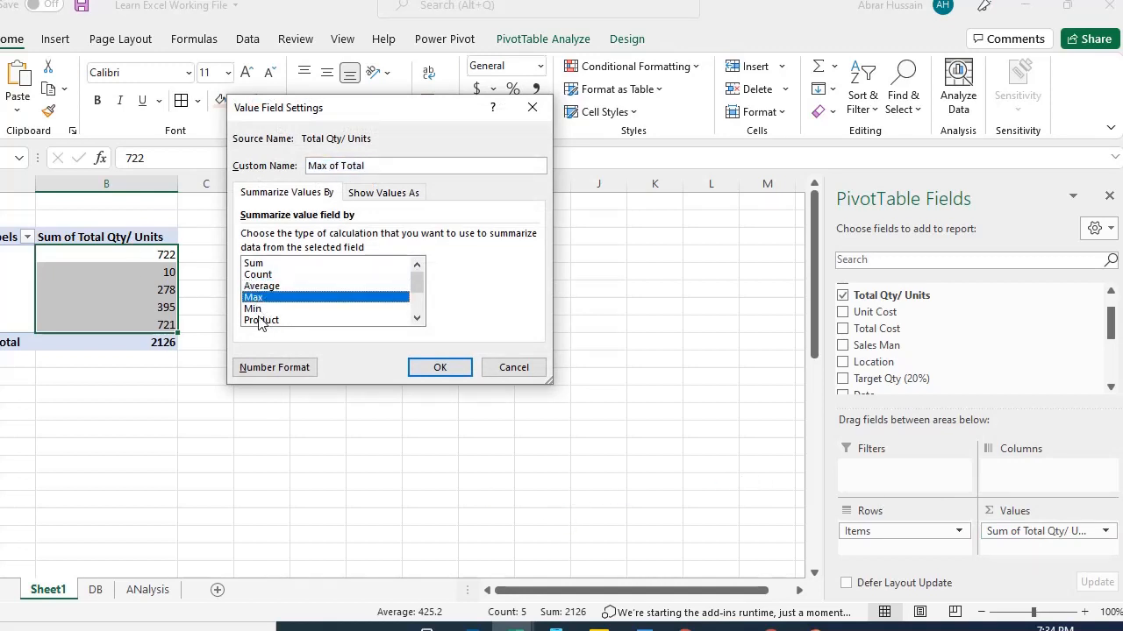
click(254, 308)
click(272, 320)
scroll(279, 323, down, 1)
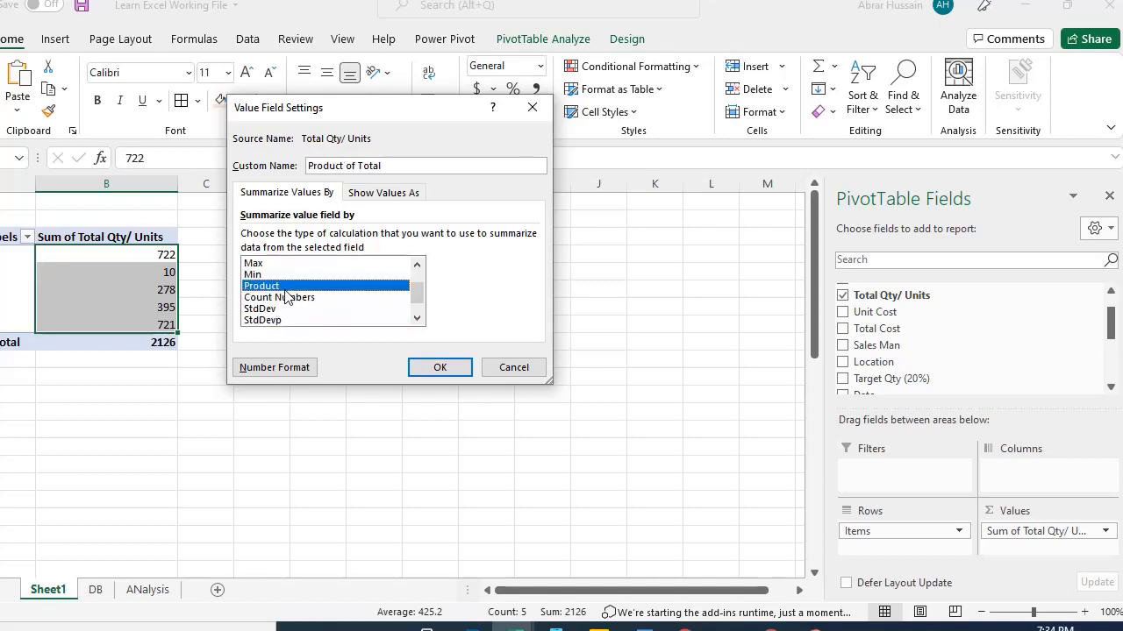
click(287, 298)
click(275, 321)
scroll(300, 310, down, 1)
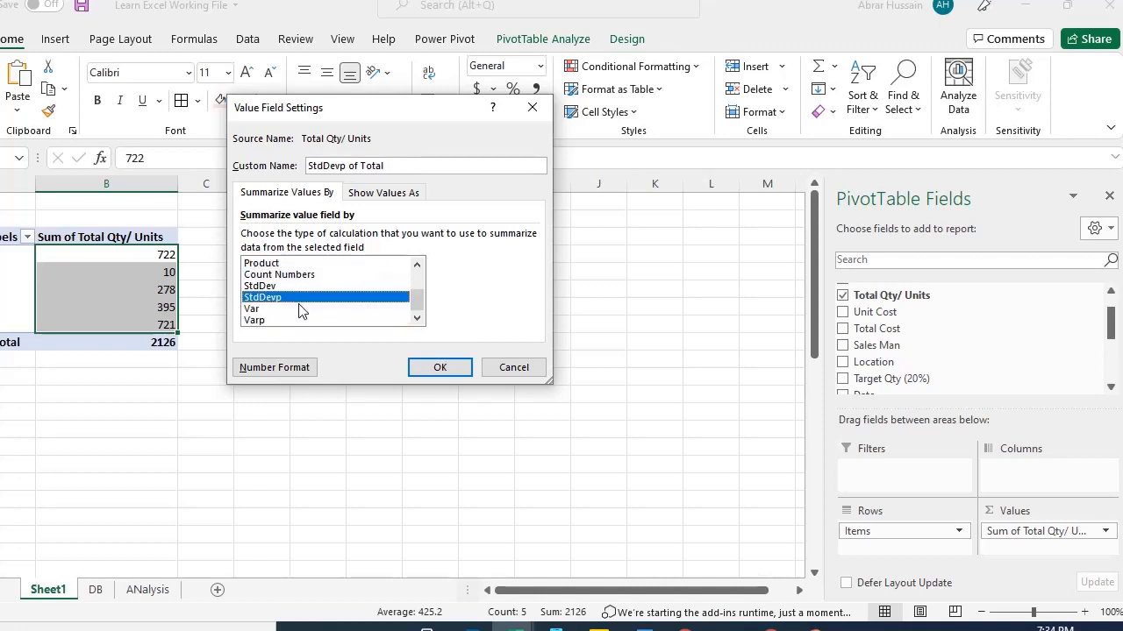
scroll(297, 309, up, 2)
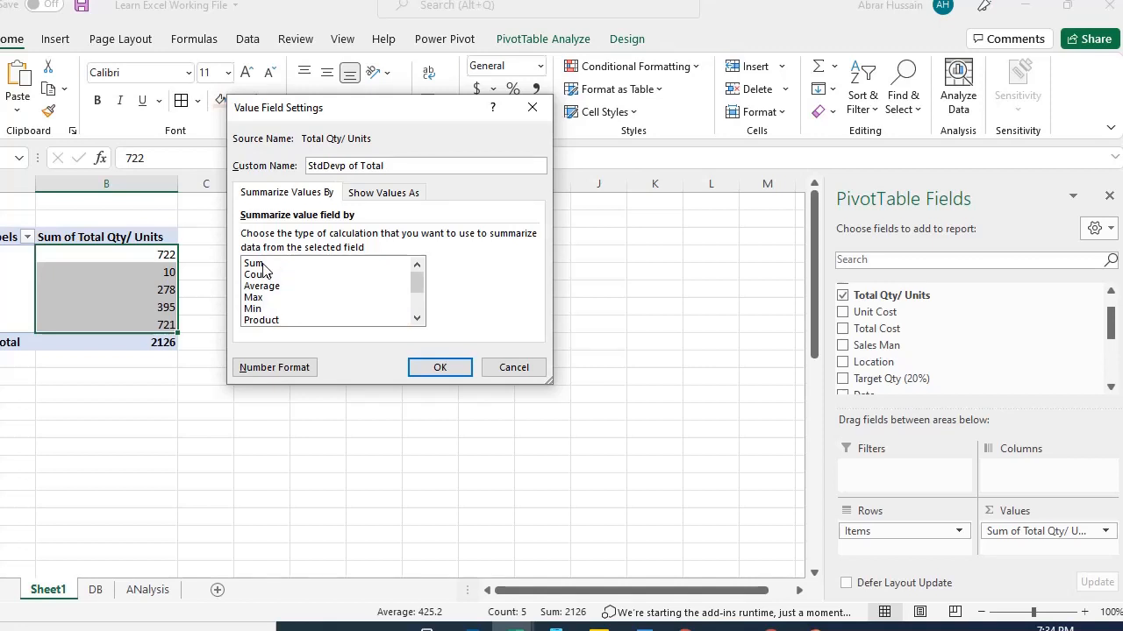
click(262, 264)
click(274, 275)
click(279, 287)
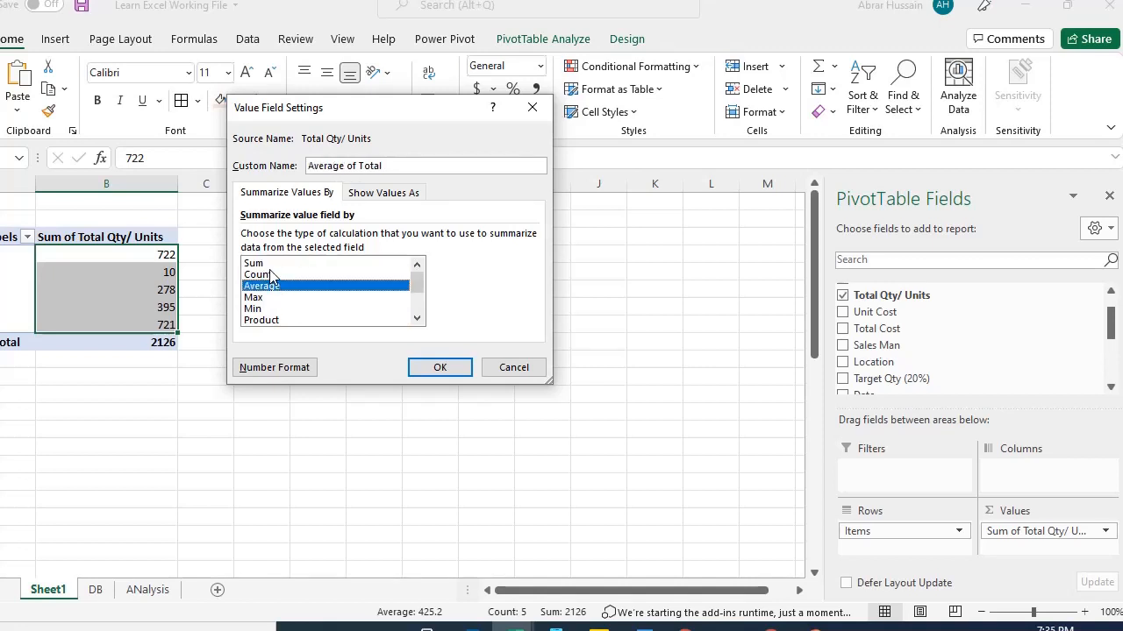
click(271, 265)
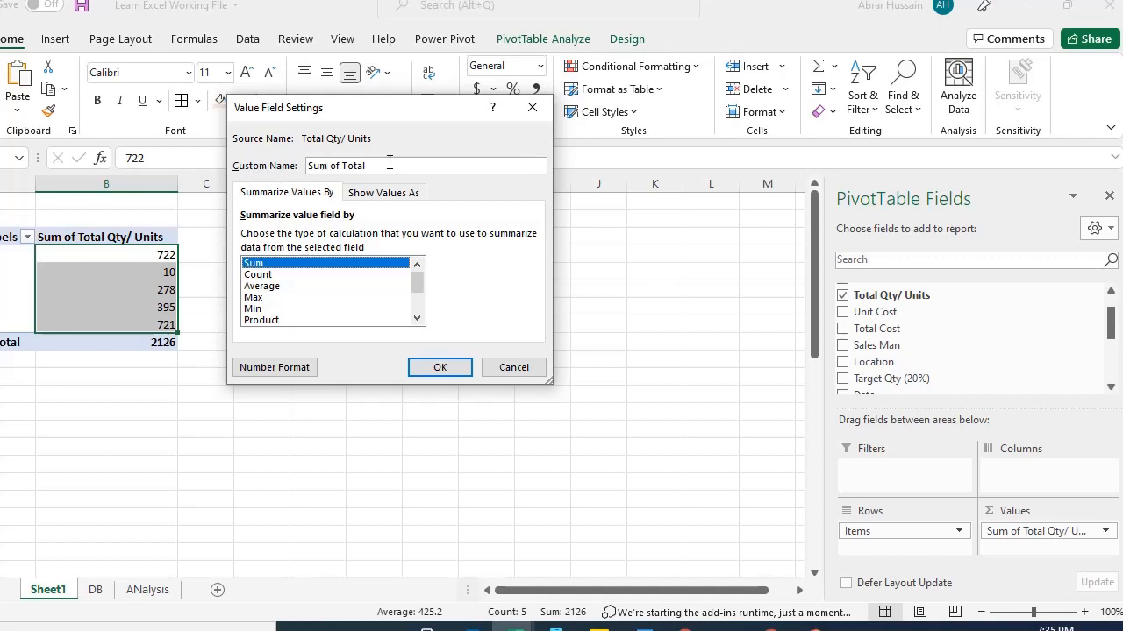
- Try to apply Total Cost as the custom name of the Total Qty/ Units value field
drag(390, 163, 261, 164)
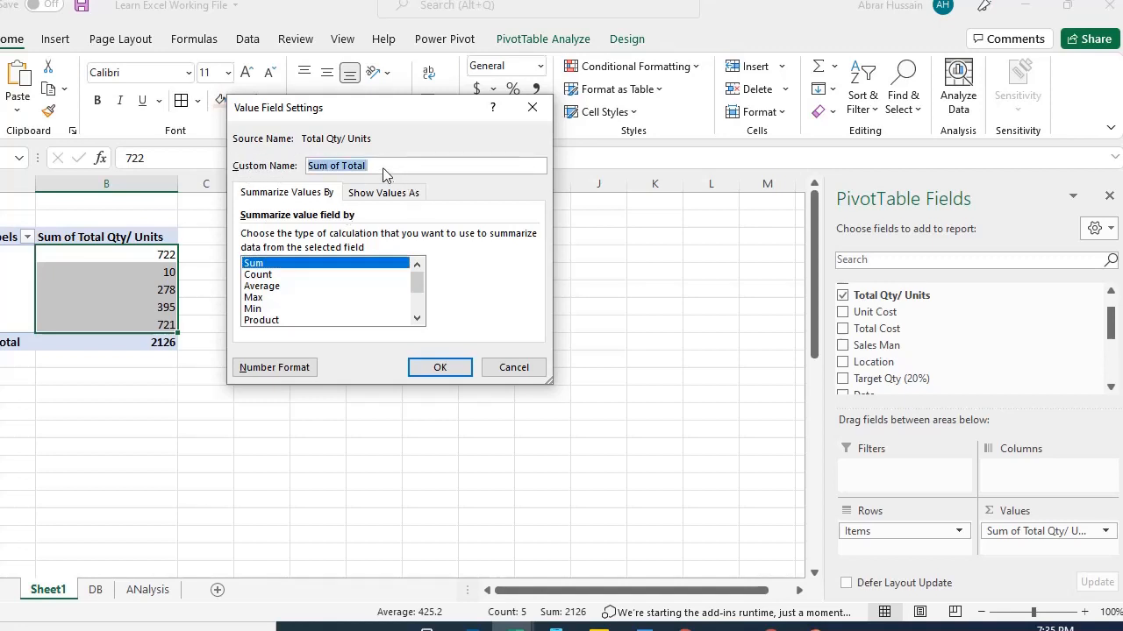
drag(389, 165, 220, 155)
drag(379, 165, 260, 149)
text(Total COst)
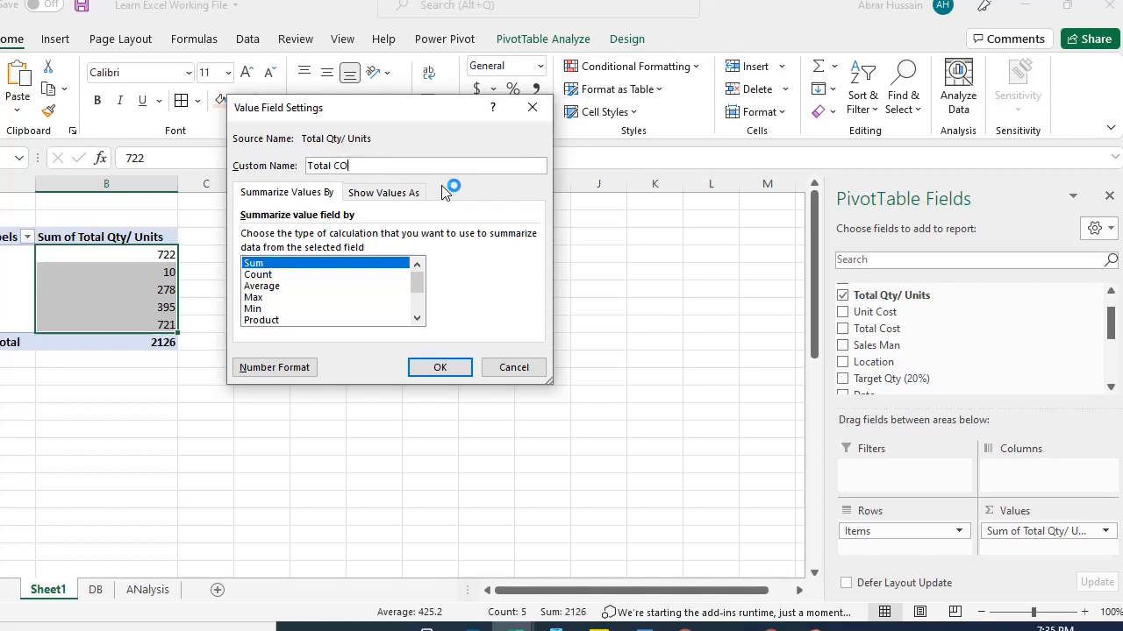
key(BackSpace)
key(BackSpace)
key(BackSpace)
text(ost)
click(444, 370)
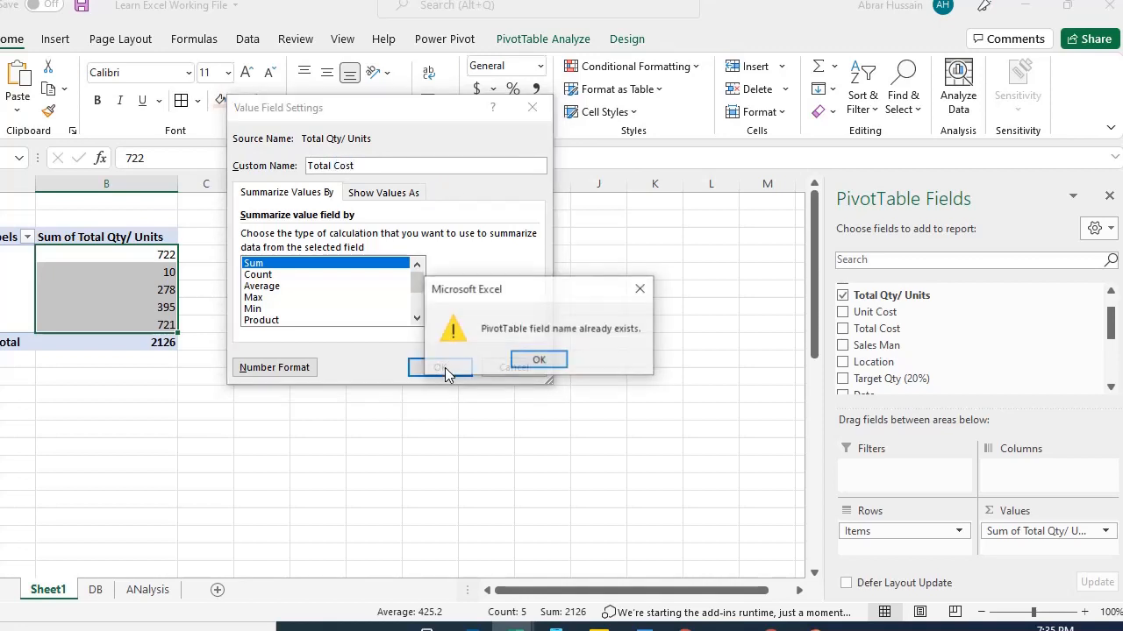
click(543, 363)
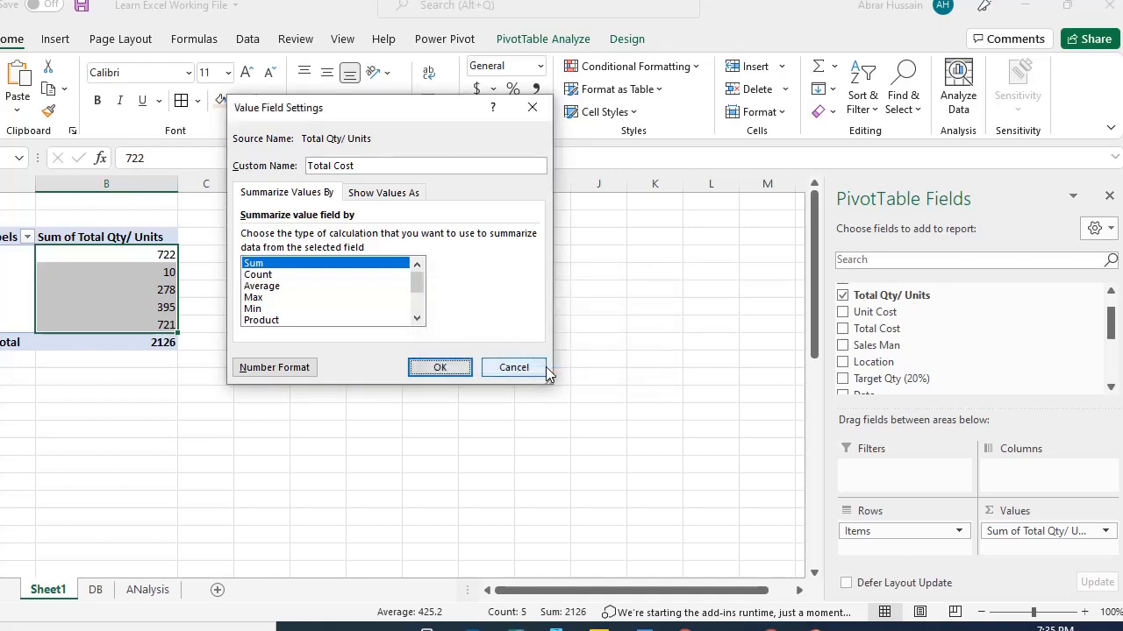
- Extend the value field's custom name to Total Cost (Sum) and apply the settings
click(336, 169)
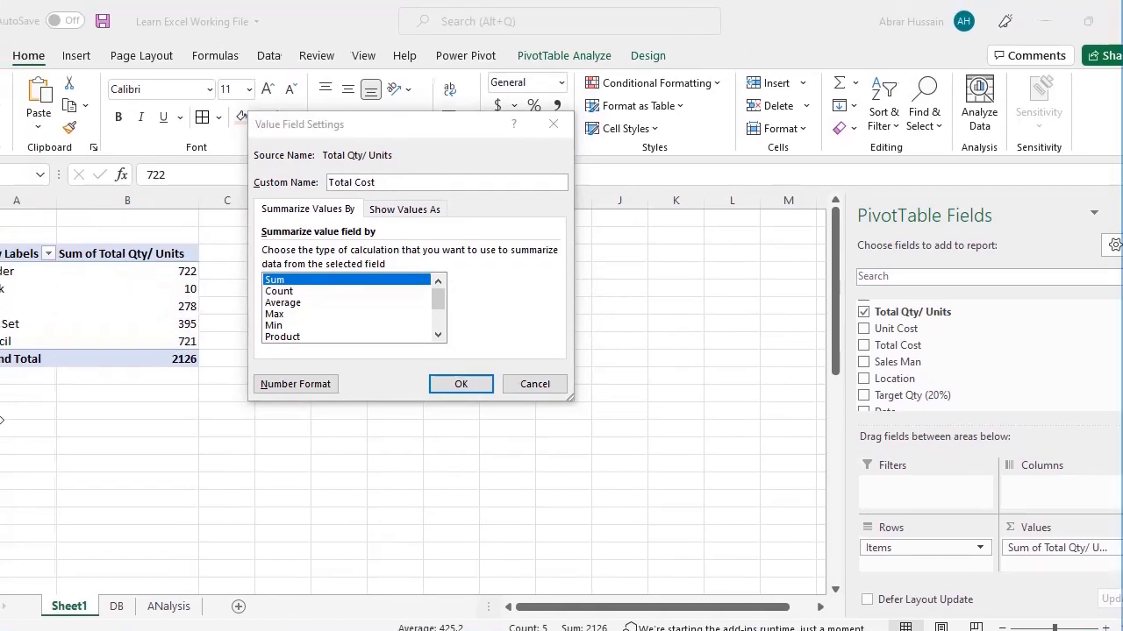
click(404, 182)
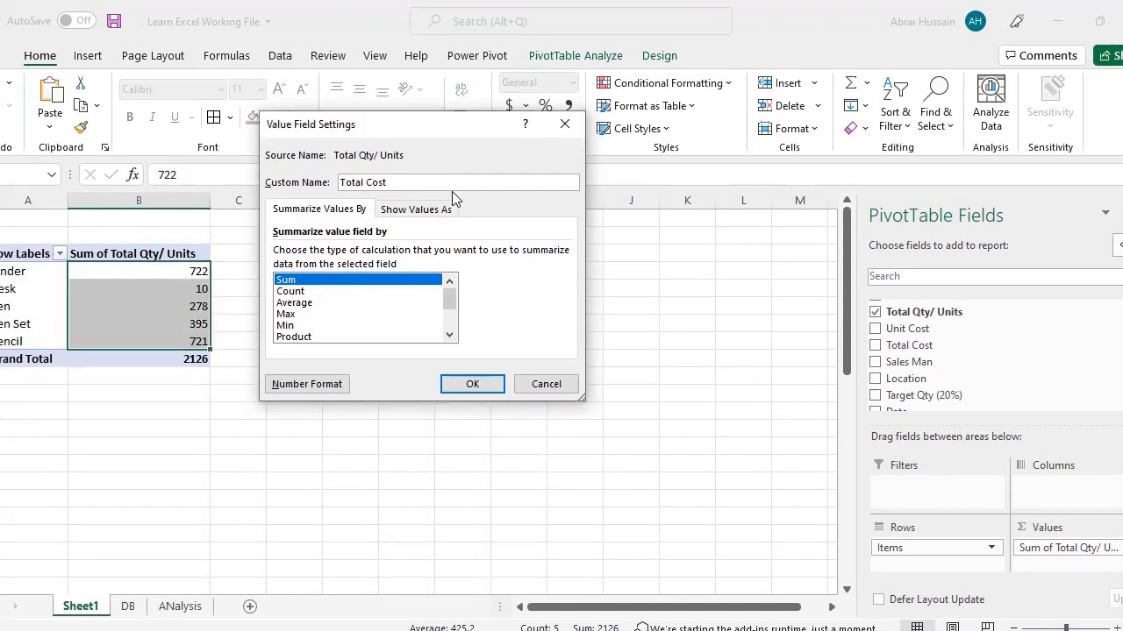
text((SUm))
key(Left)
key(Left)
key(BackSpace)
text(u)
click(475, 385)
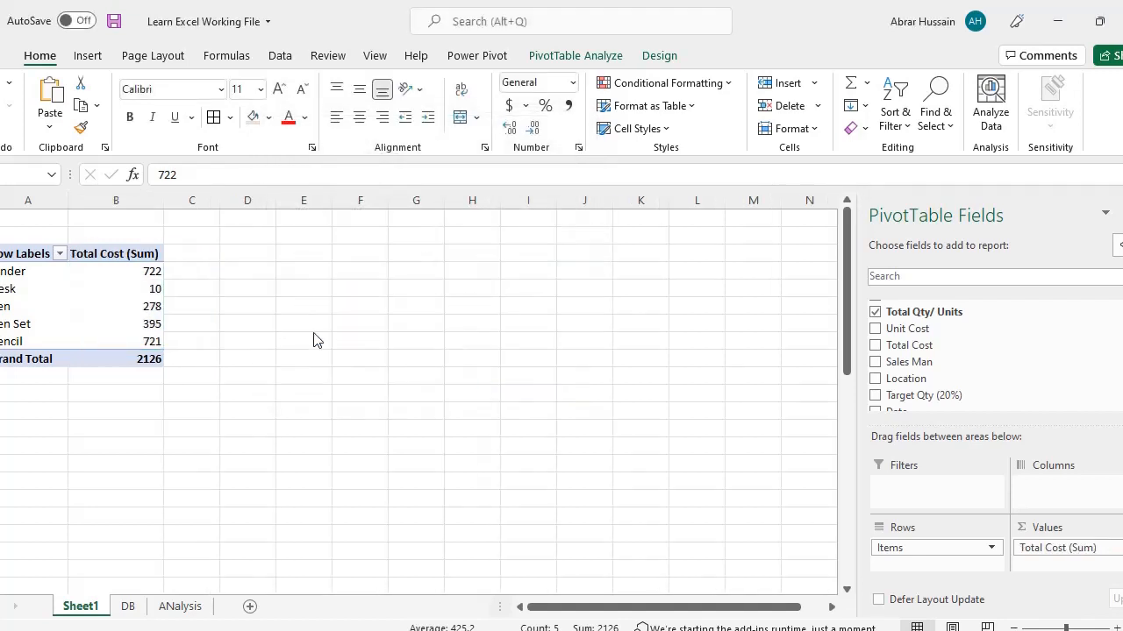
click(128, 253)
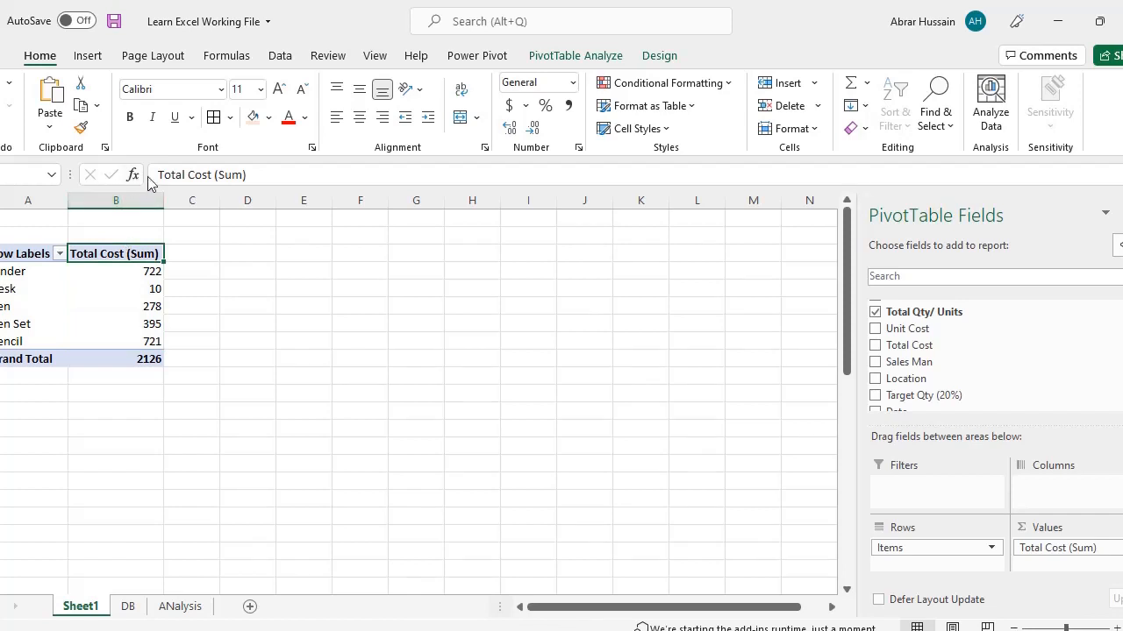
drag(155, 174, 426, 175)
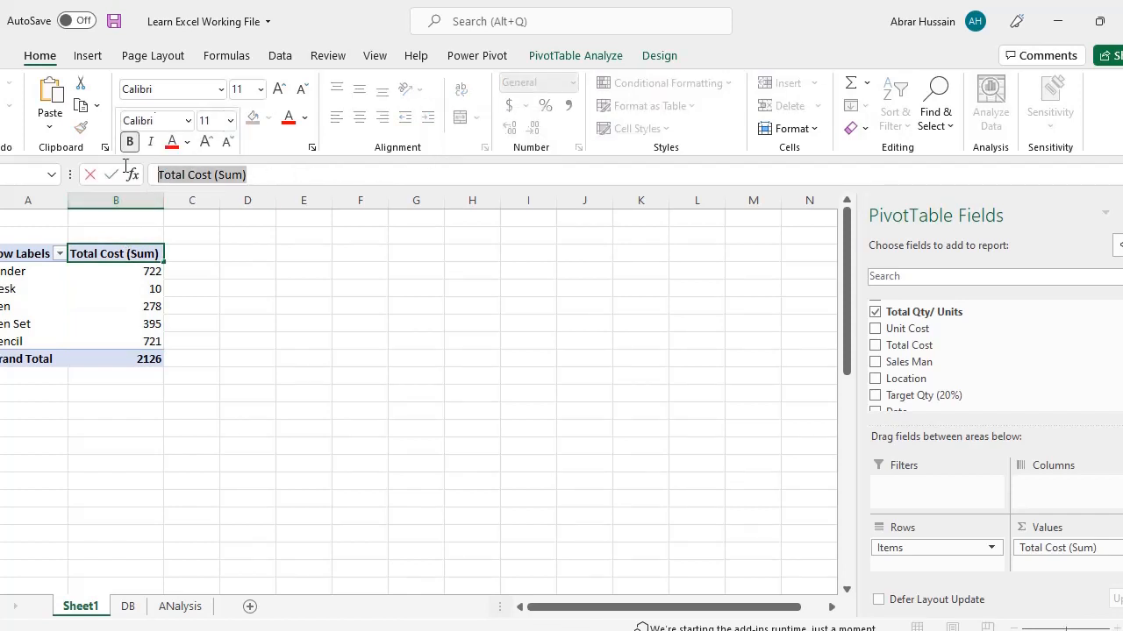
click(261, 306)
click(112, 256)
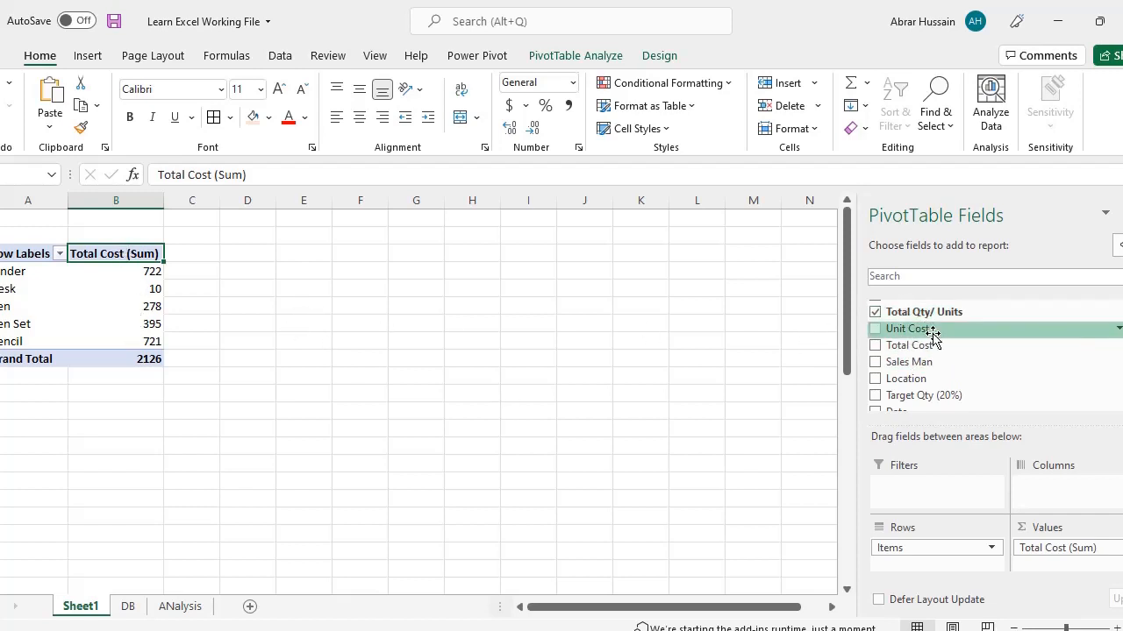
- Check the Cost column of Analysis by Items on the ANalysis sheet and add the Total Cost field to the PivotTable's values
click(127, 606)
click(180, 606)
click(278, 315)
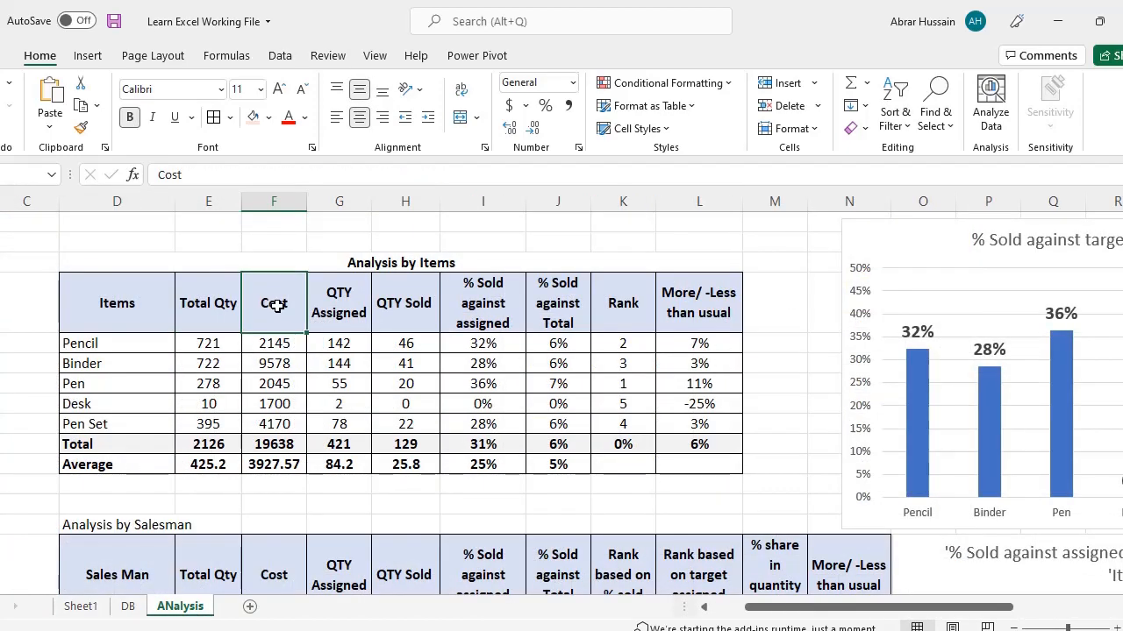
click(80, 606)
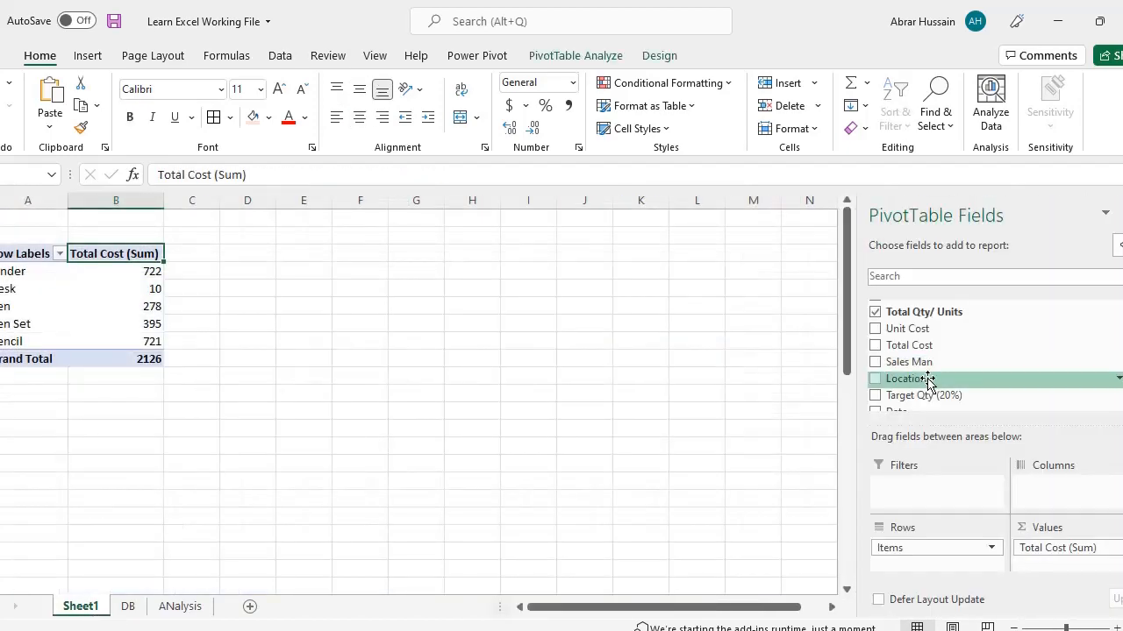
drag(904, 345, 1051, 569)
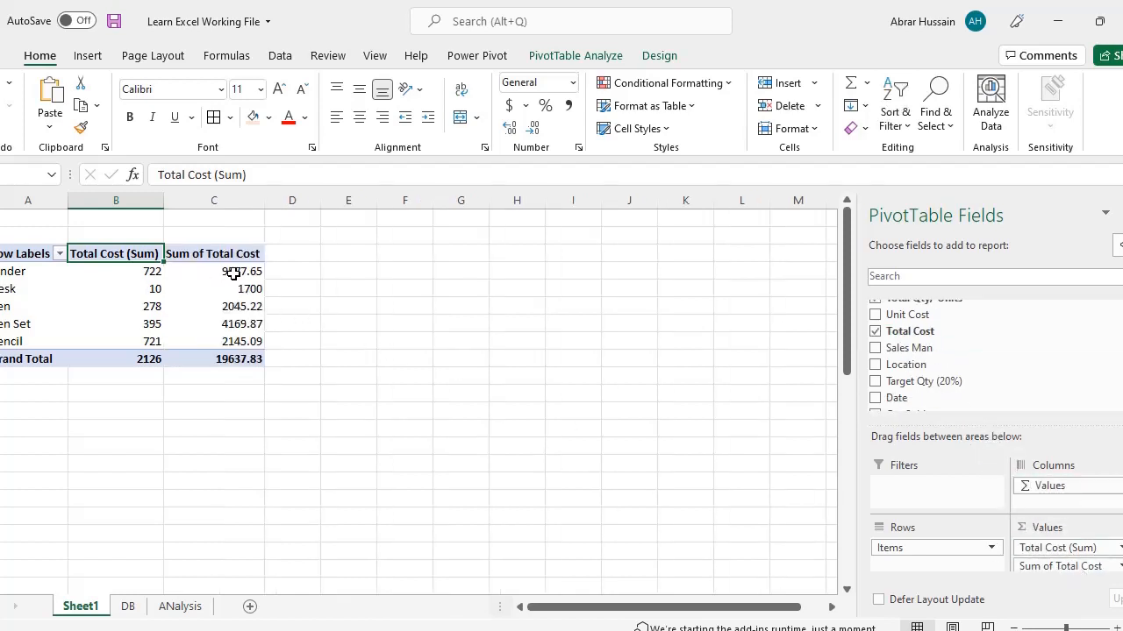
- Compare the PivotTable's Sum of Total Cost for each item with the Cost column of Analysis by Items
drag(233, 273, 247, 359)
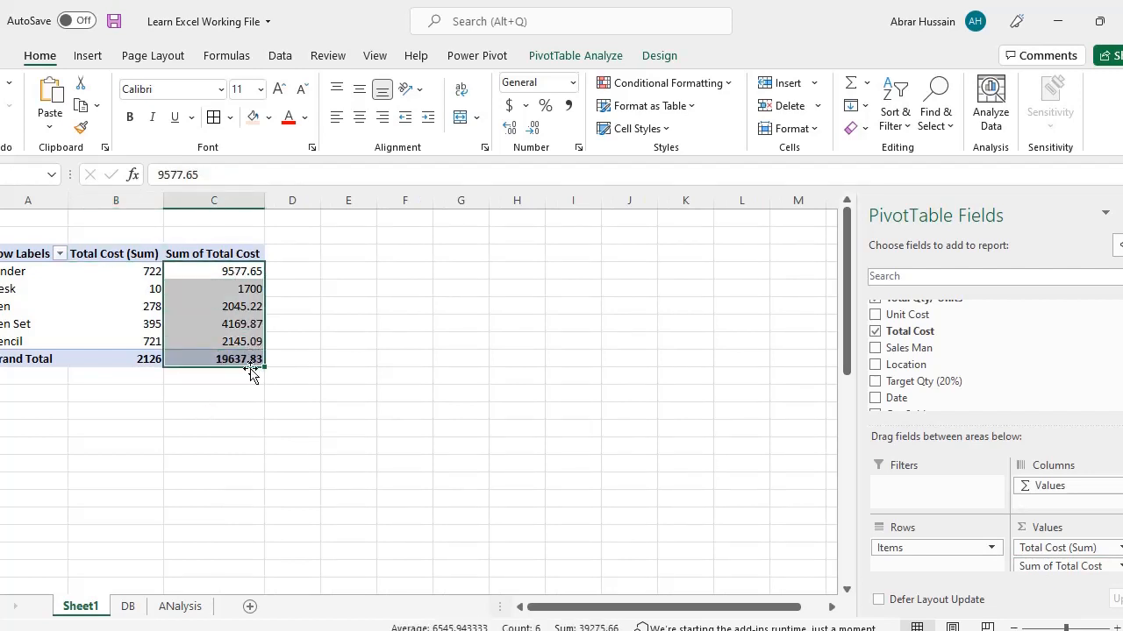
click(127, 607)
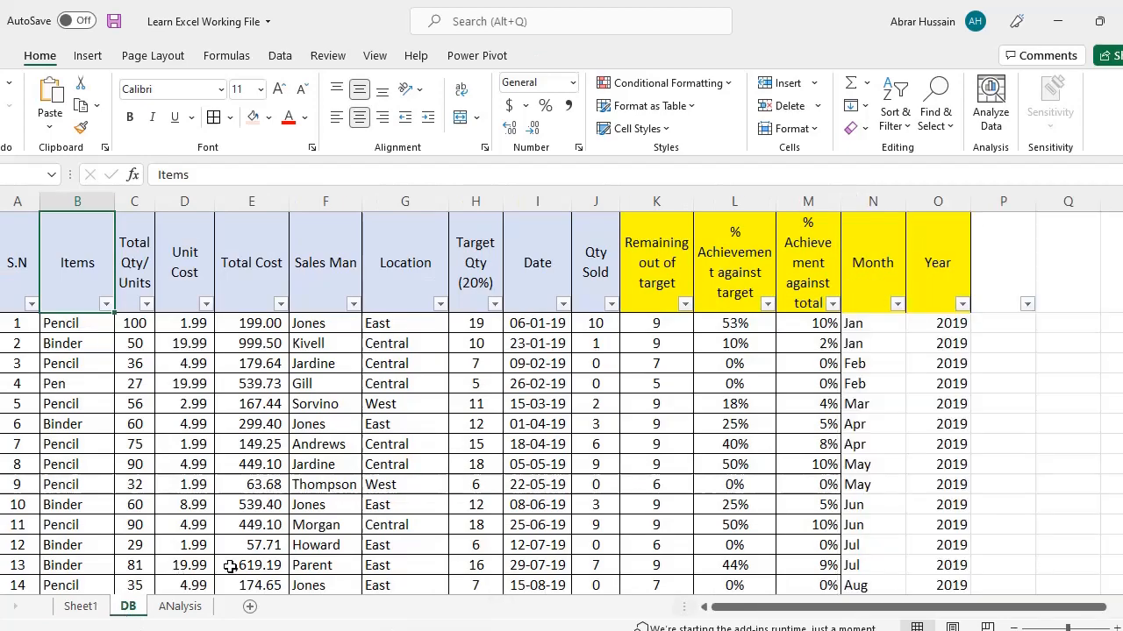
click(180, 606)
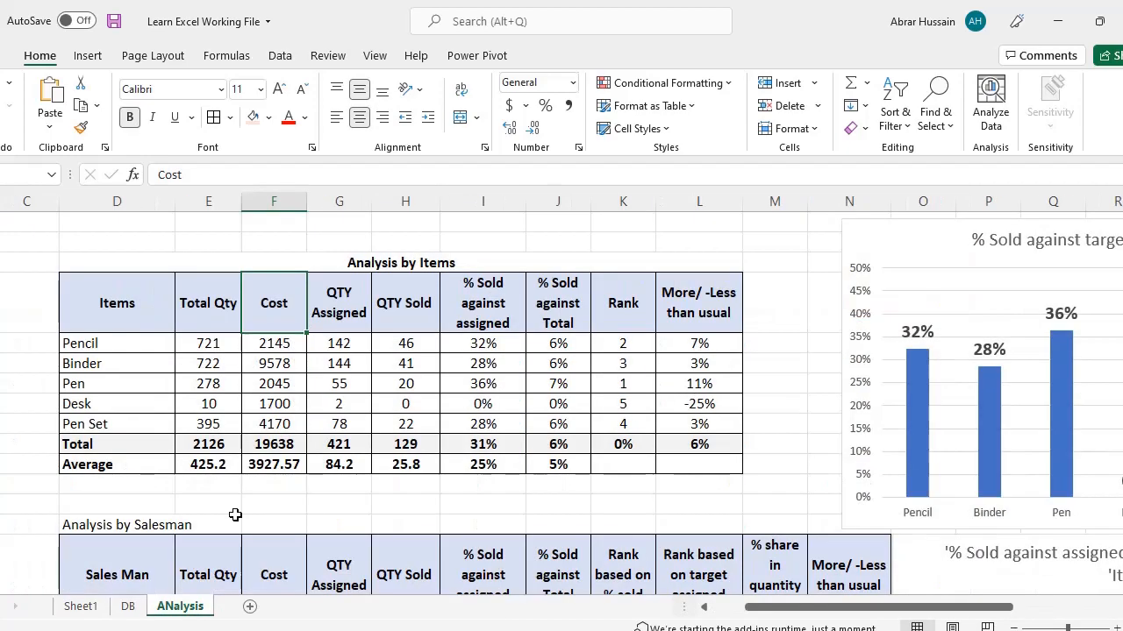
- Show the Cost total in Analysis by Items with two decimals and widen column F to fit it
click(269, 444)
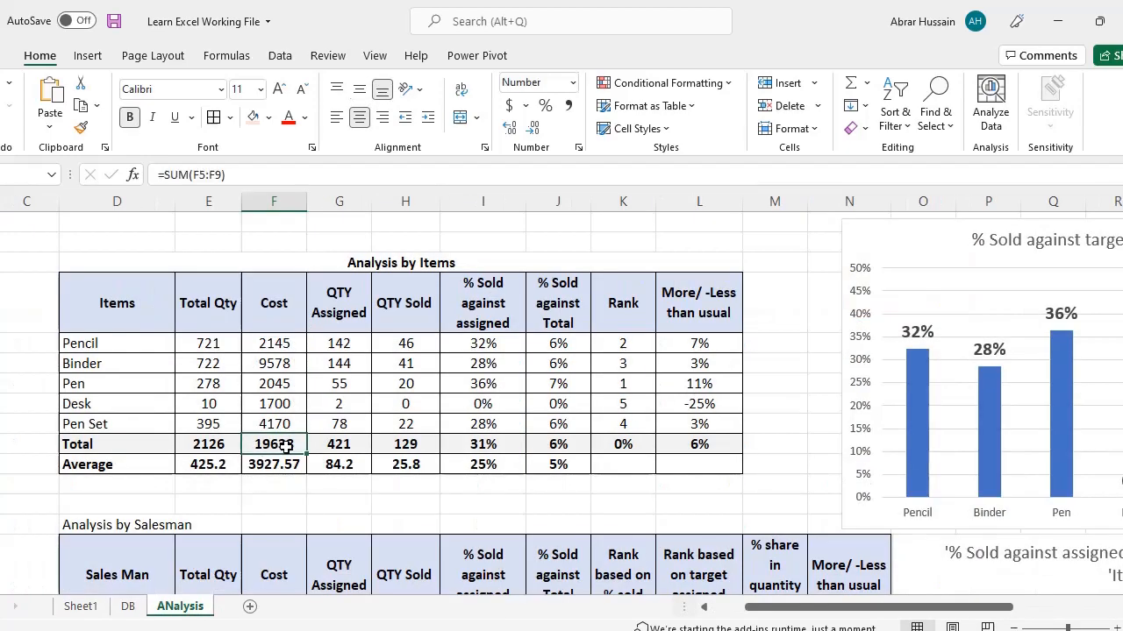
click(510, 128)
click(510, 128)
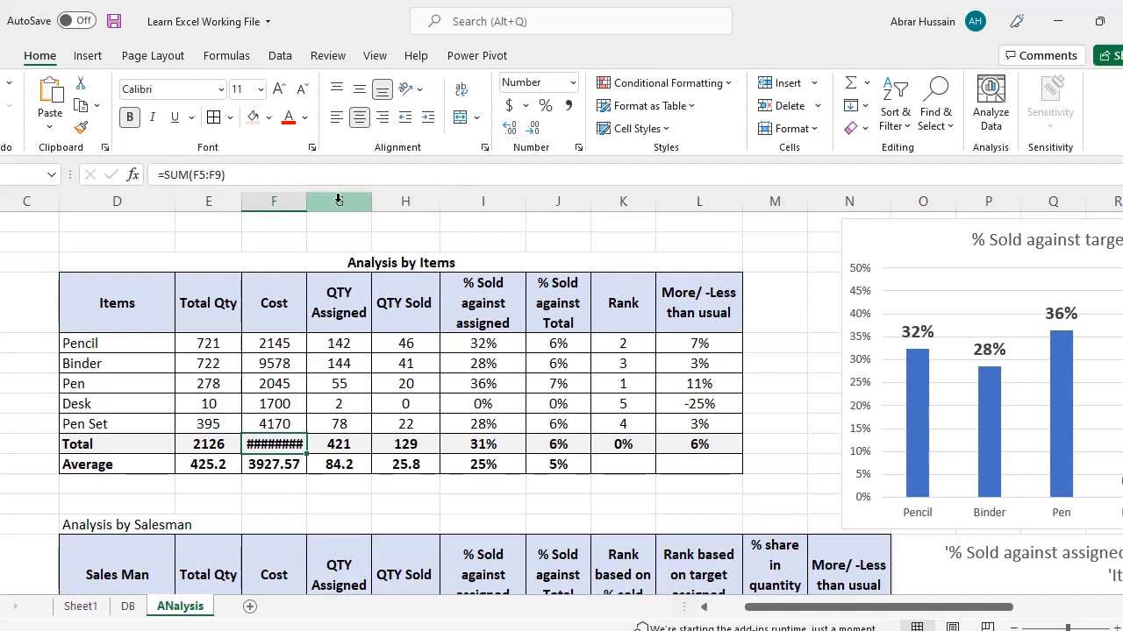
drag(306, 201, 329, 200)
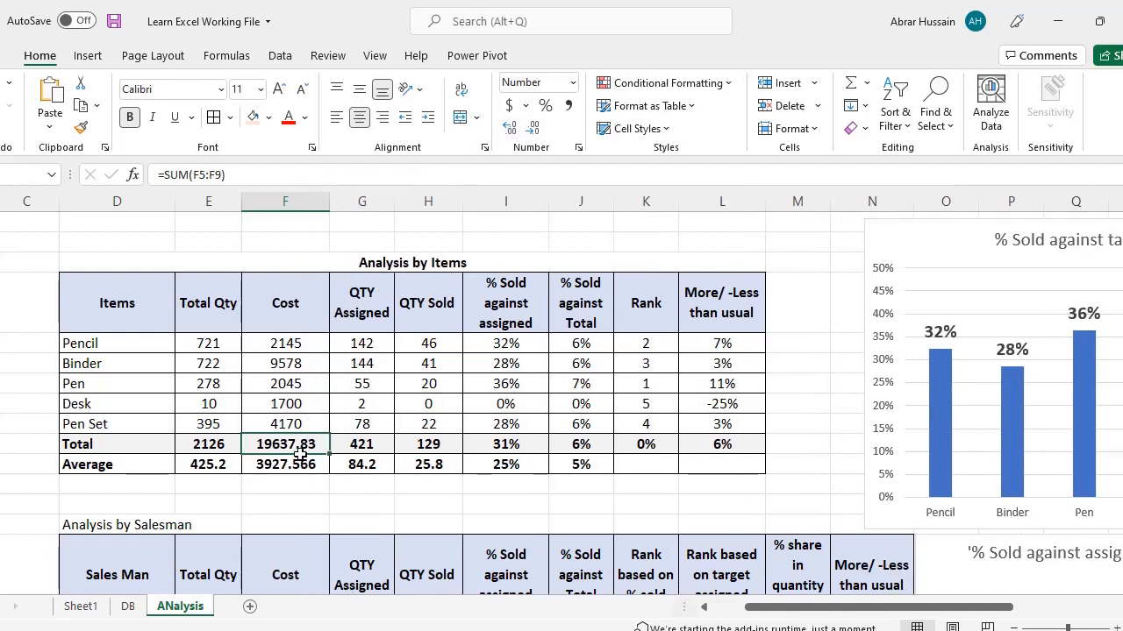
- Rename the PivotTable's Sum of Total Cost column header on Sheet1 to Cost
click(80, 606)
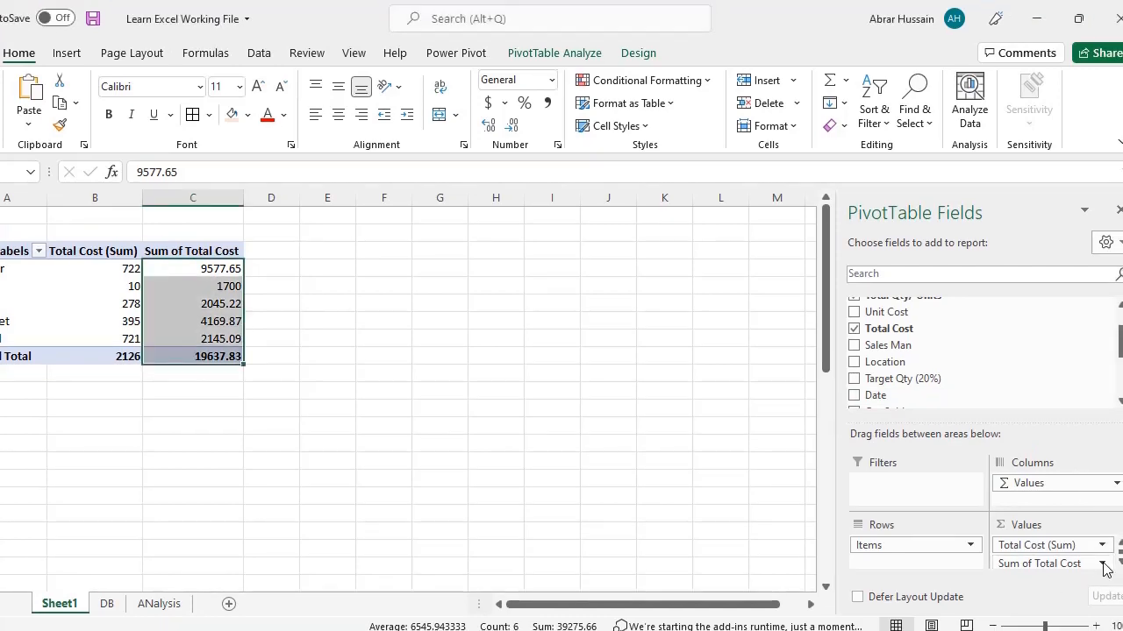
click(1107, 564)
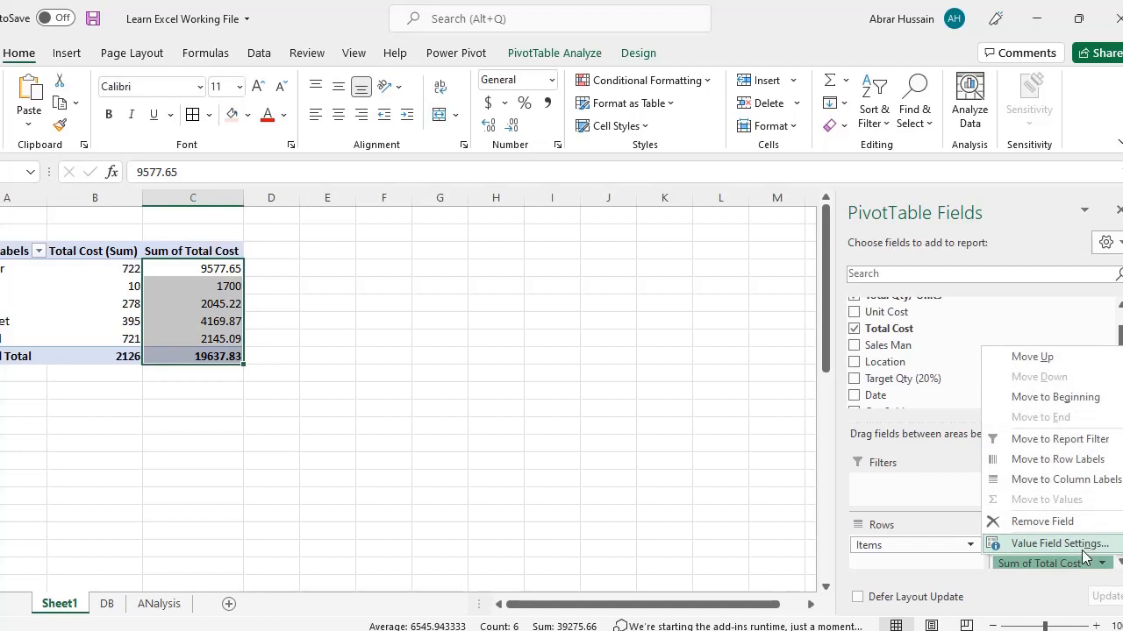
click(276, 428)
click(205, 252)
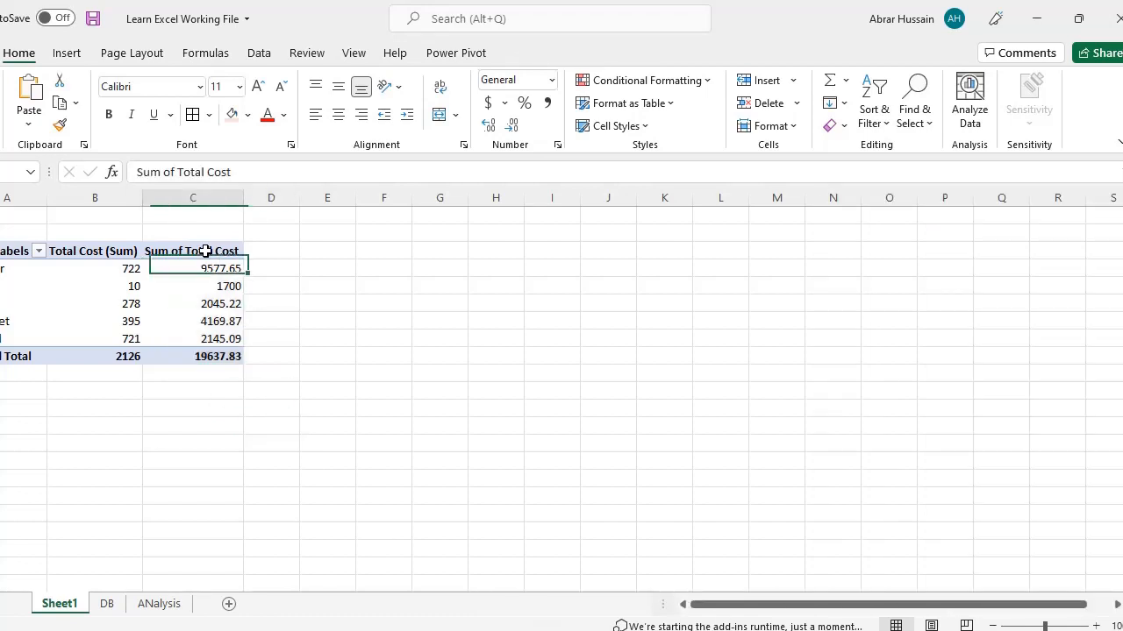
triple_click(258, 172)
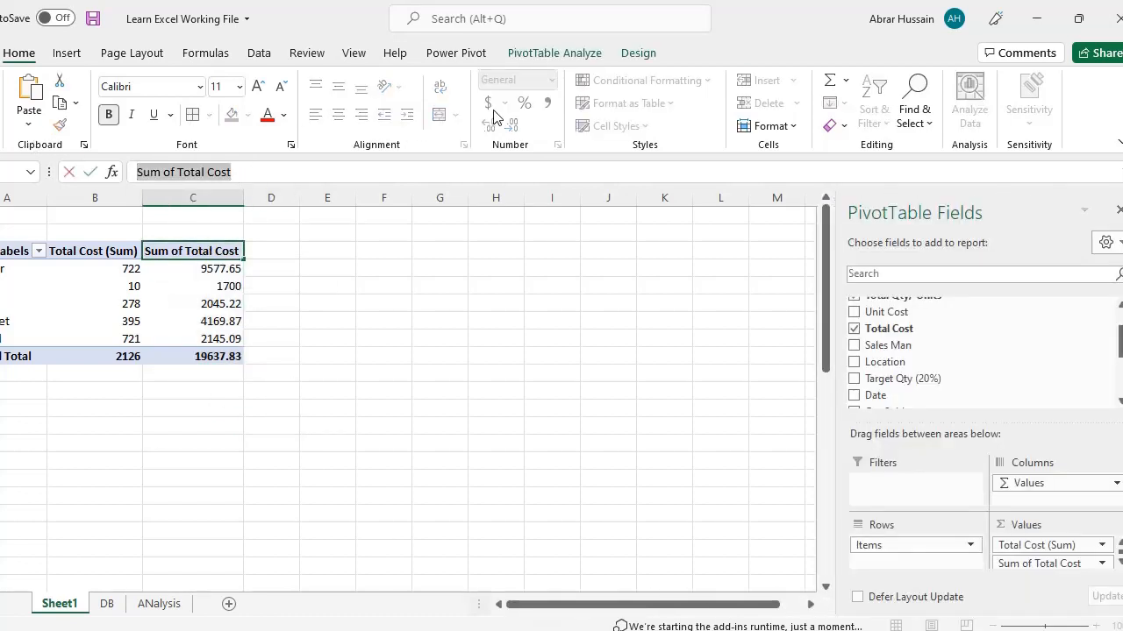
text(Cost)
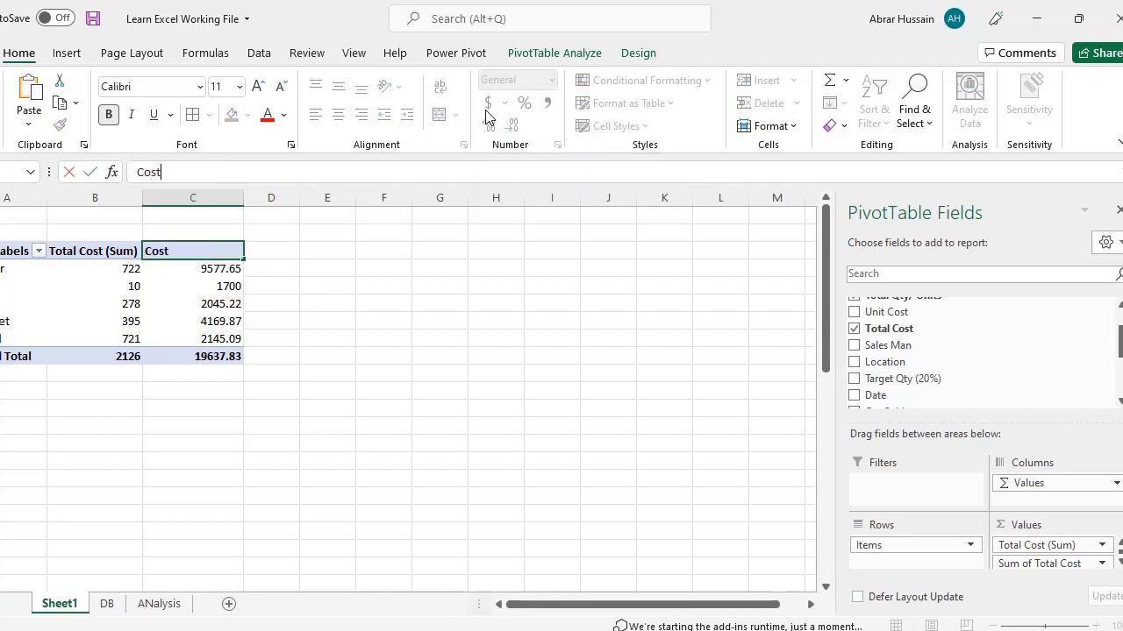
key(Return)
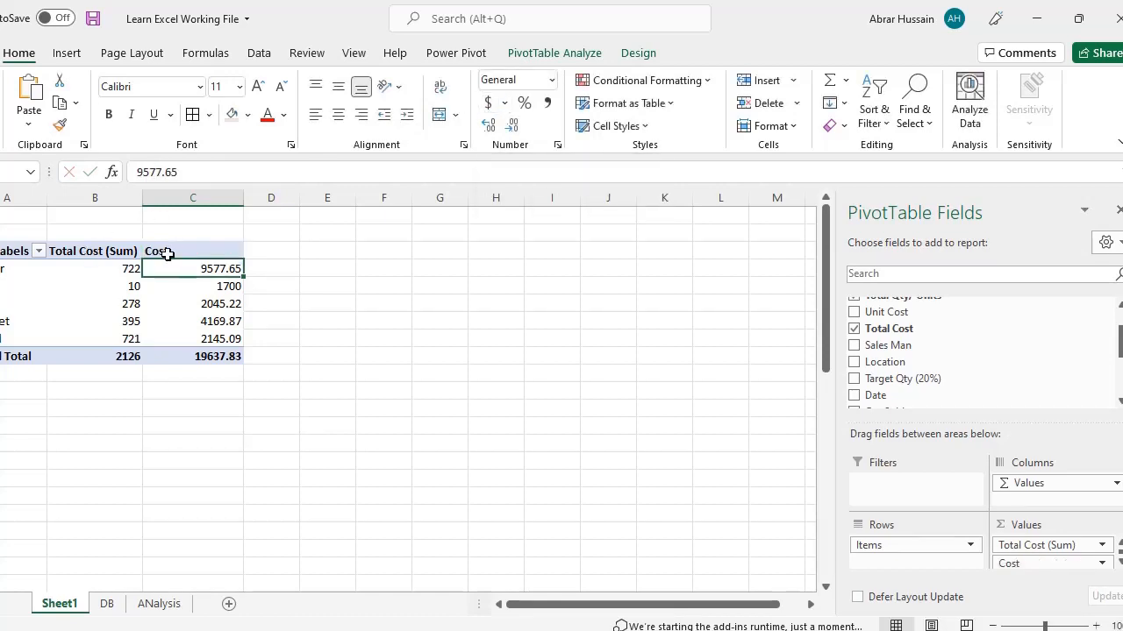
- Undo the rename of the Cost header and redo it
click(239, 255)
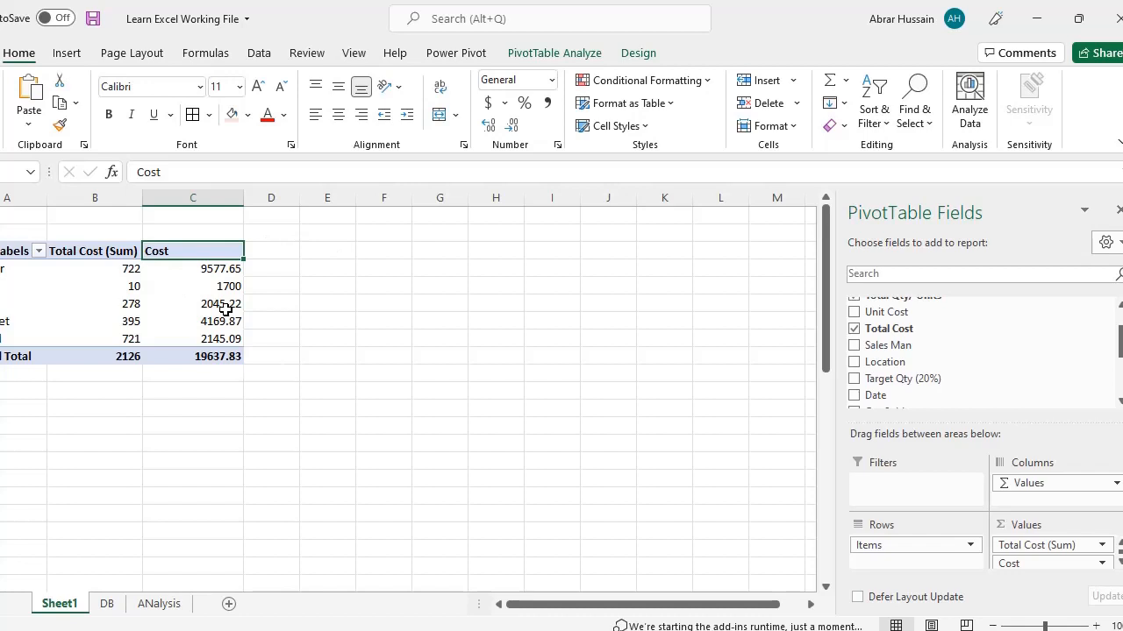
key(ctrl+z)
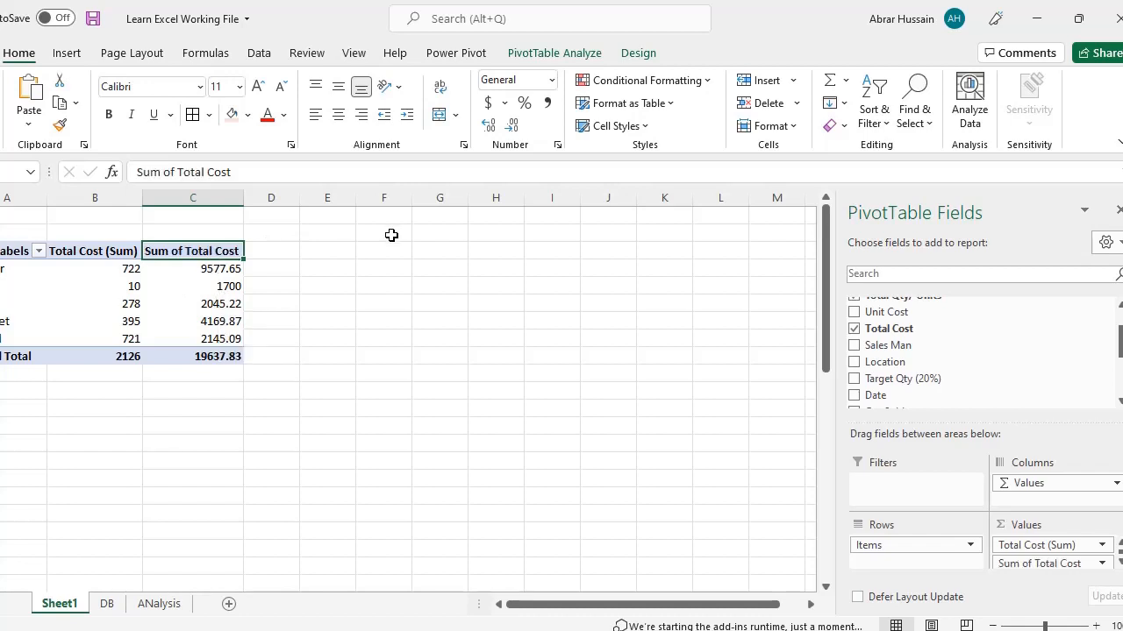
key(ctrl+y)
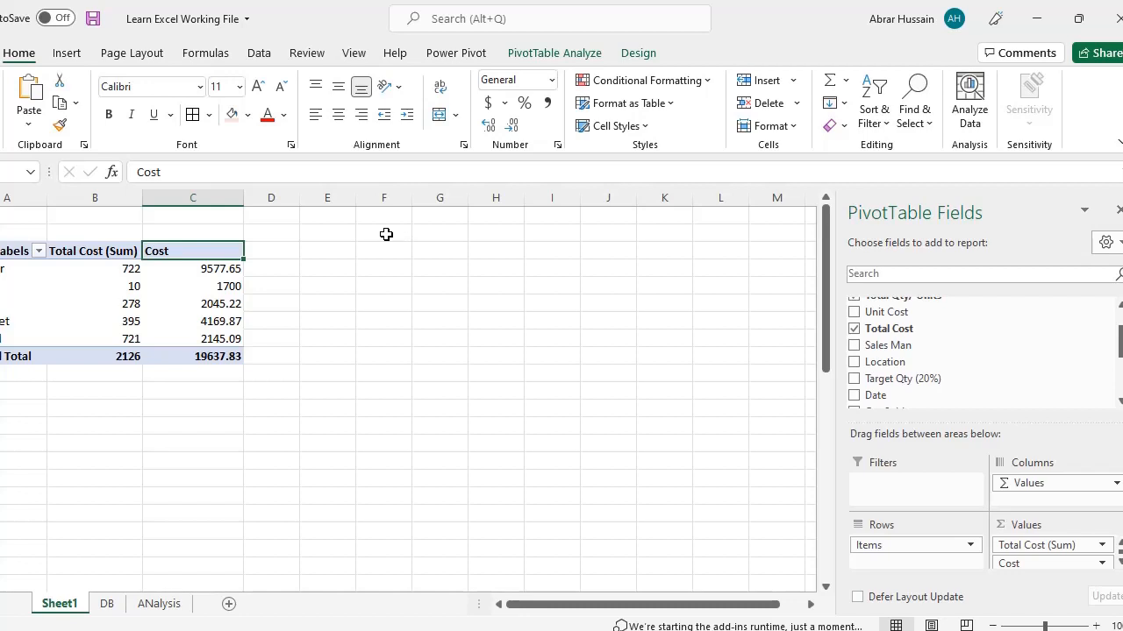
- Check the QTY Assigned column on the ANalysis sheet and add the Target Qty (20%) field to the PivotTable's values
click(158, 603)
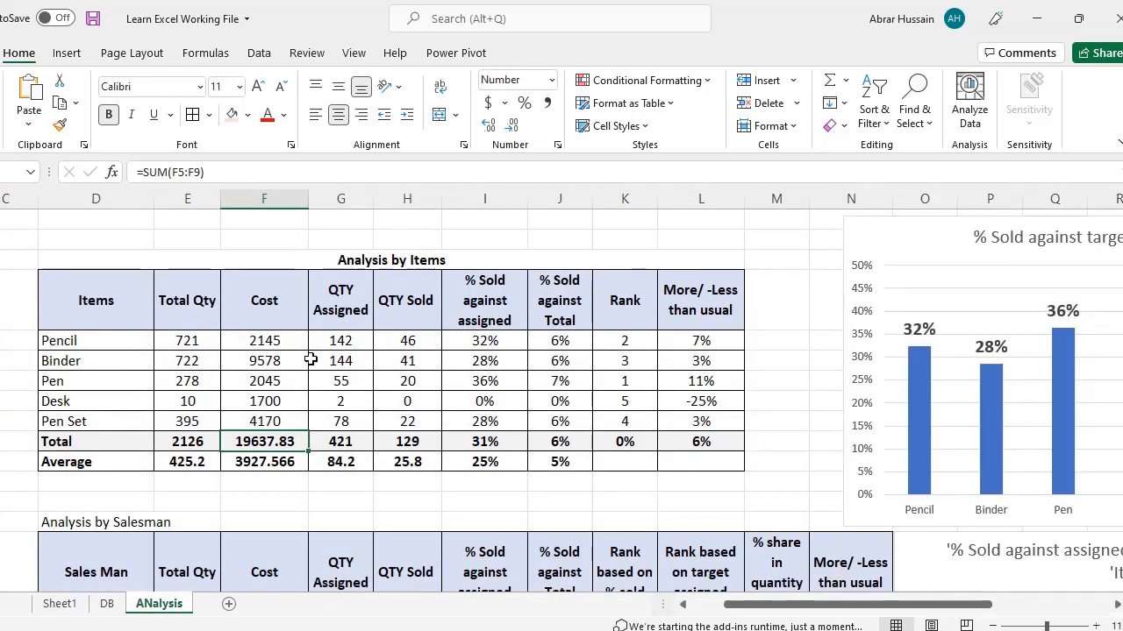
click(351, 319)
click(59, 604)
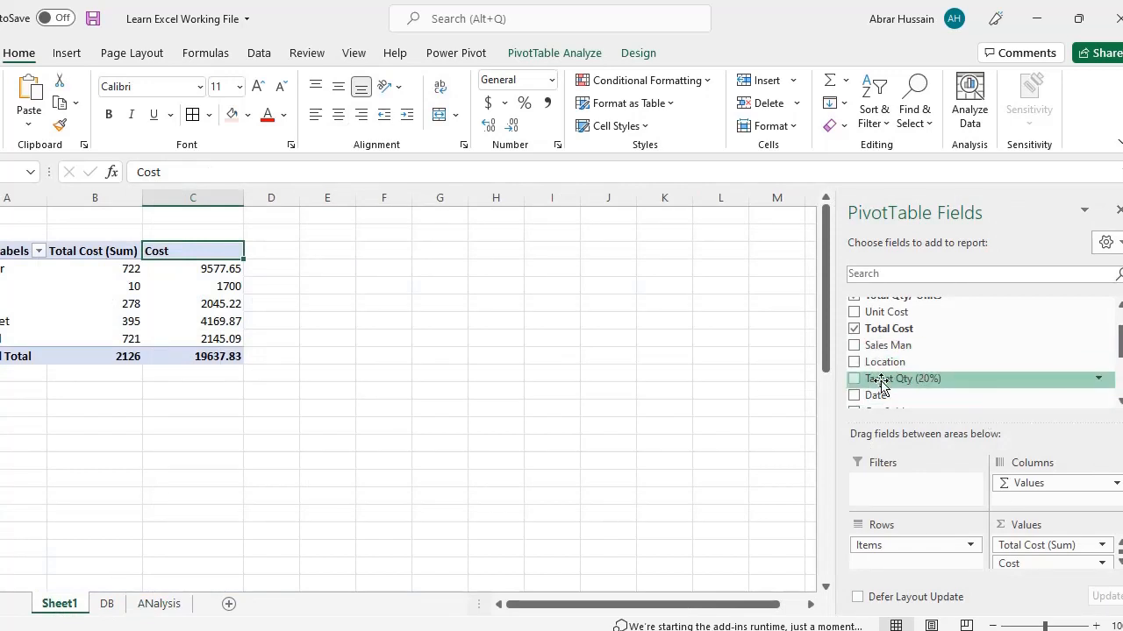
drag(886, 383, 1052, 565)
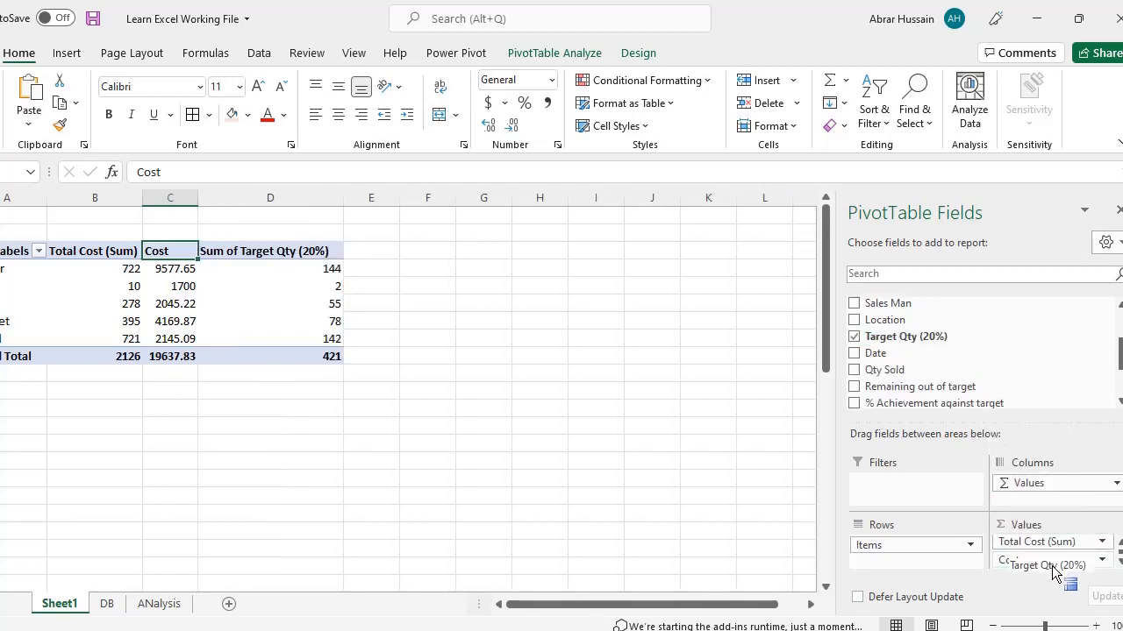
- Remove "Sum of" from the Target Qty (20%) column header and insert Qty after Target on its first line
click(311, 246)
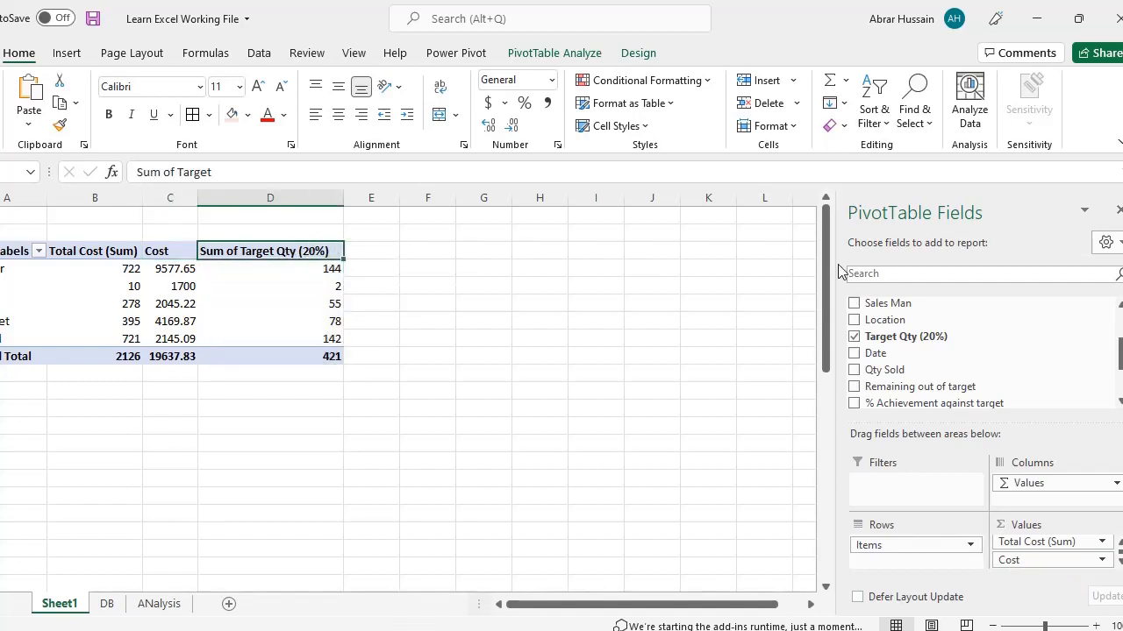
click(247, 172)
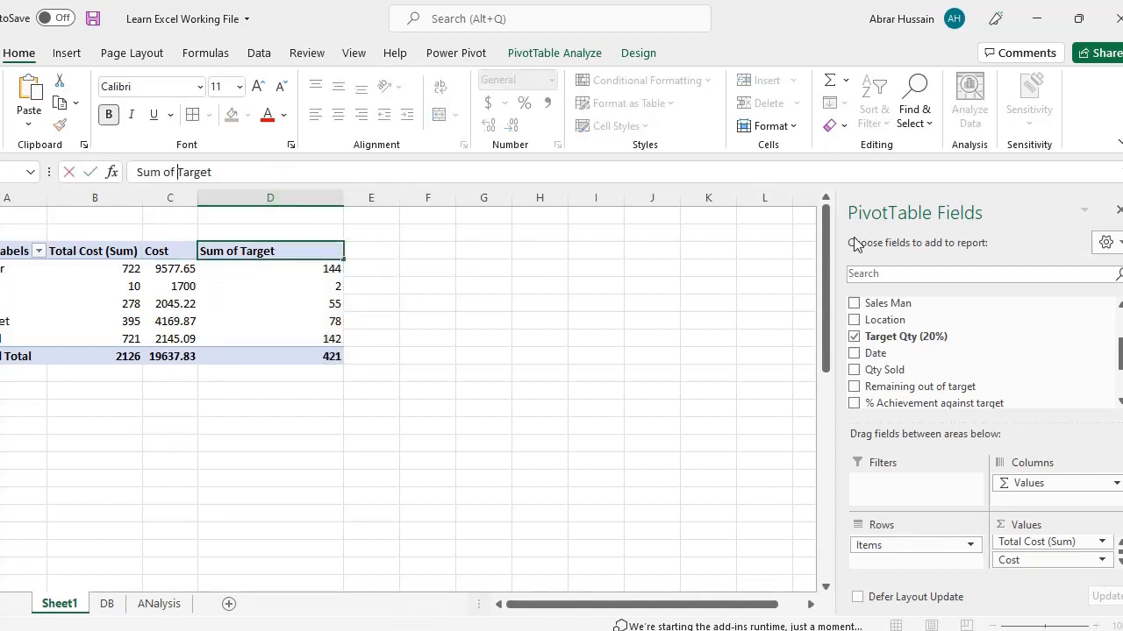
key(ctrl+shift+Left)
key(ctrl+shift+Left)
key(BackSpace)
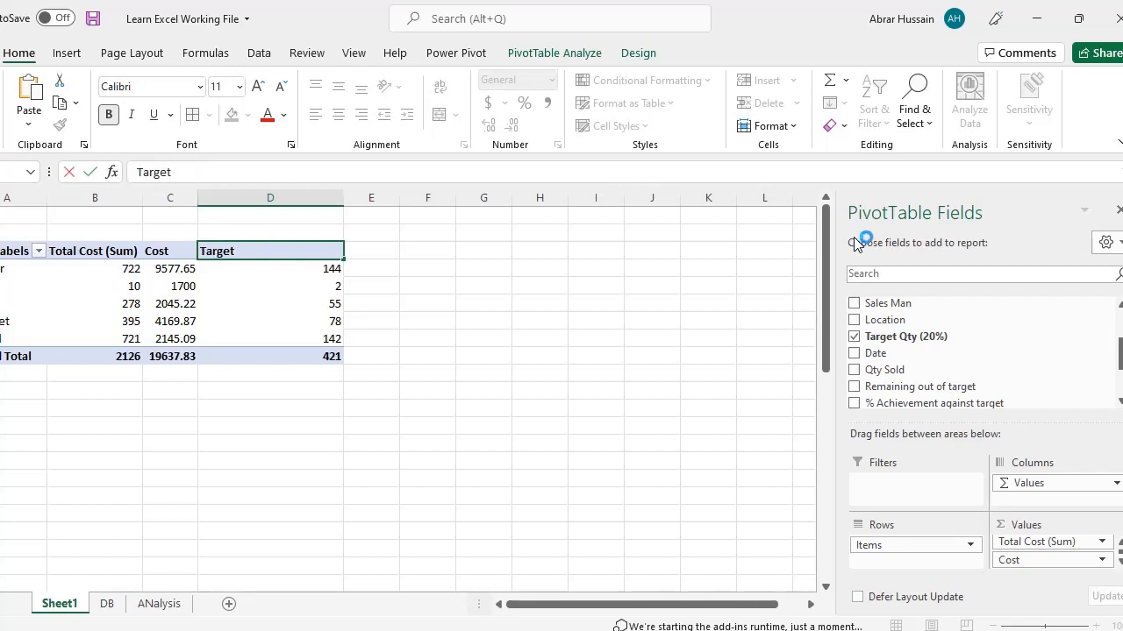
text(Qty)
click(518, 373)
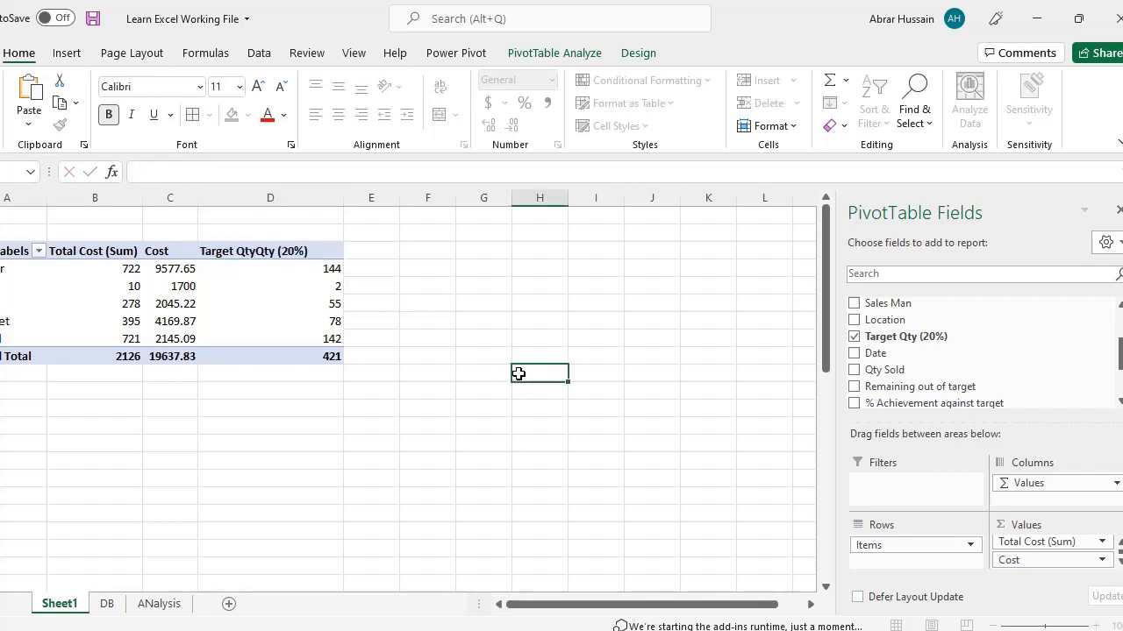
- Delete the leftover second line Qty (20%) from the column D header so that it reads Target Qty
click(294, 247)
click(271, 251)
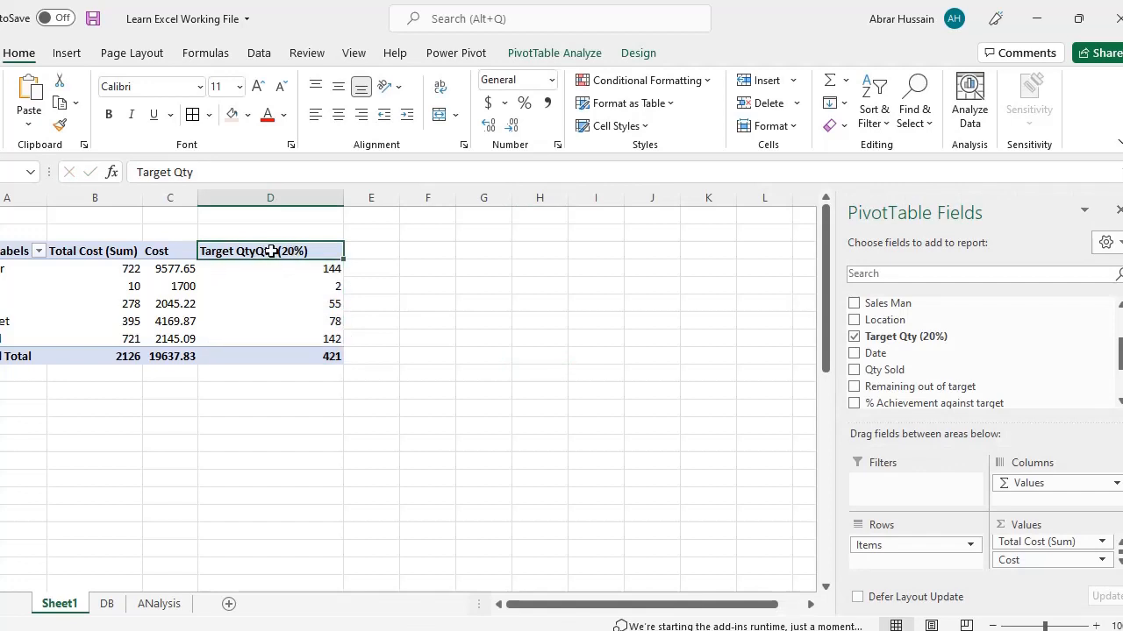
key(F2)
drag(270, 265, 148, 272)
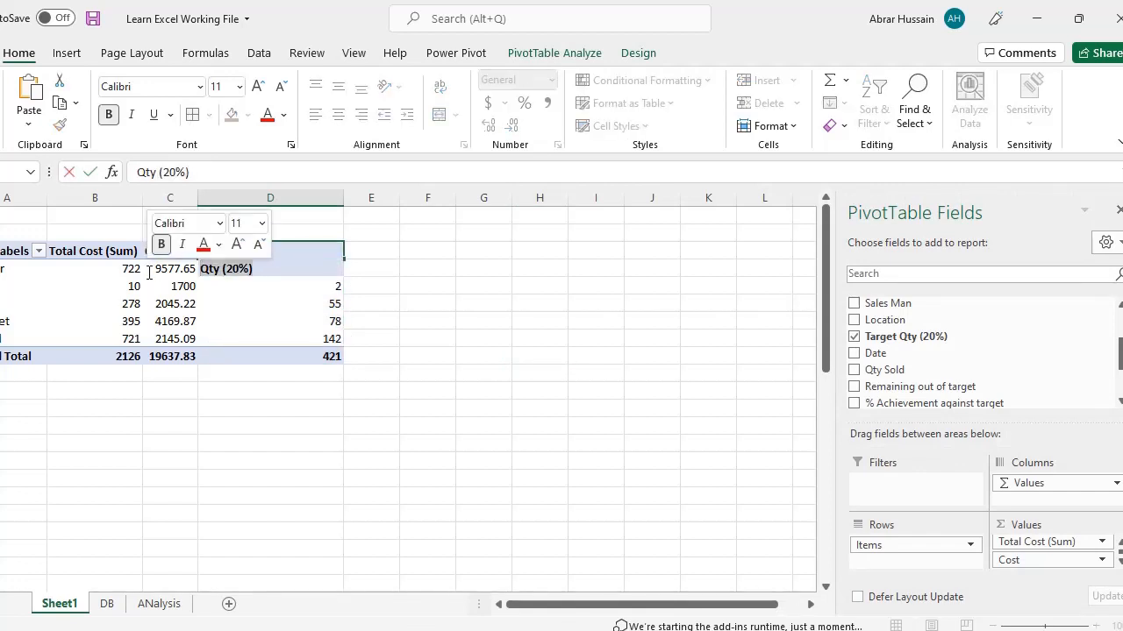
key(BackSpace)
key(BackSpace)
key(Return)
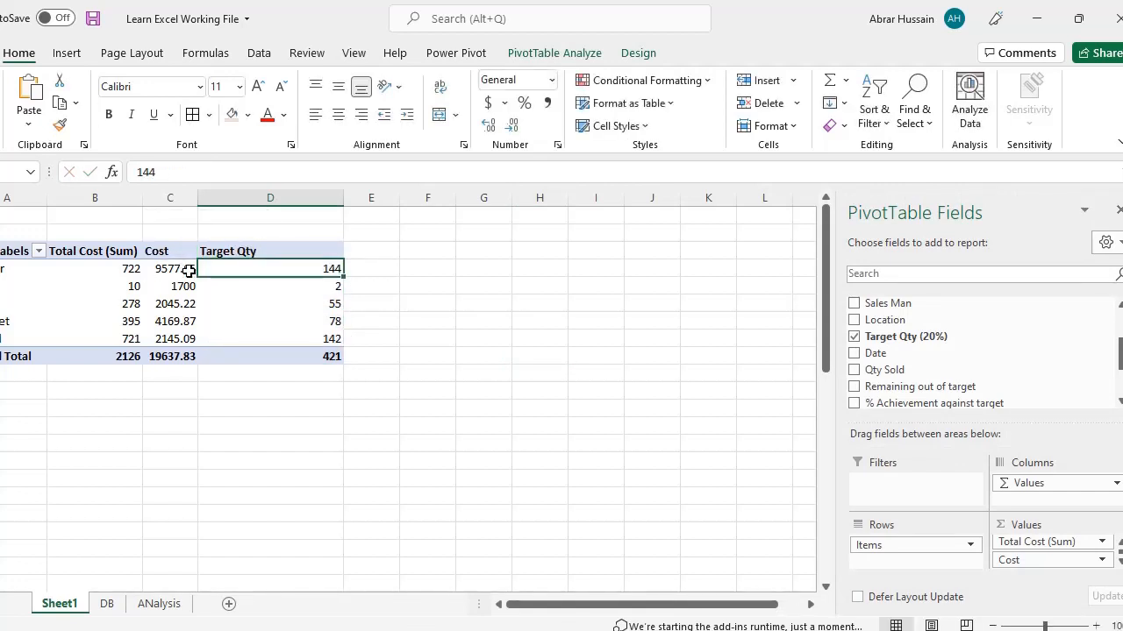
- Narrow columns D and B and wrap the text of the Total Cost (Sum) header
drag(343, 197, 268, 217)
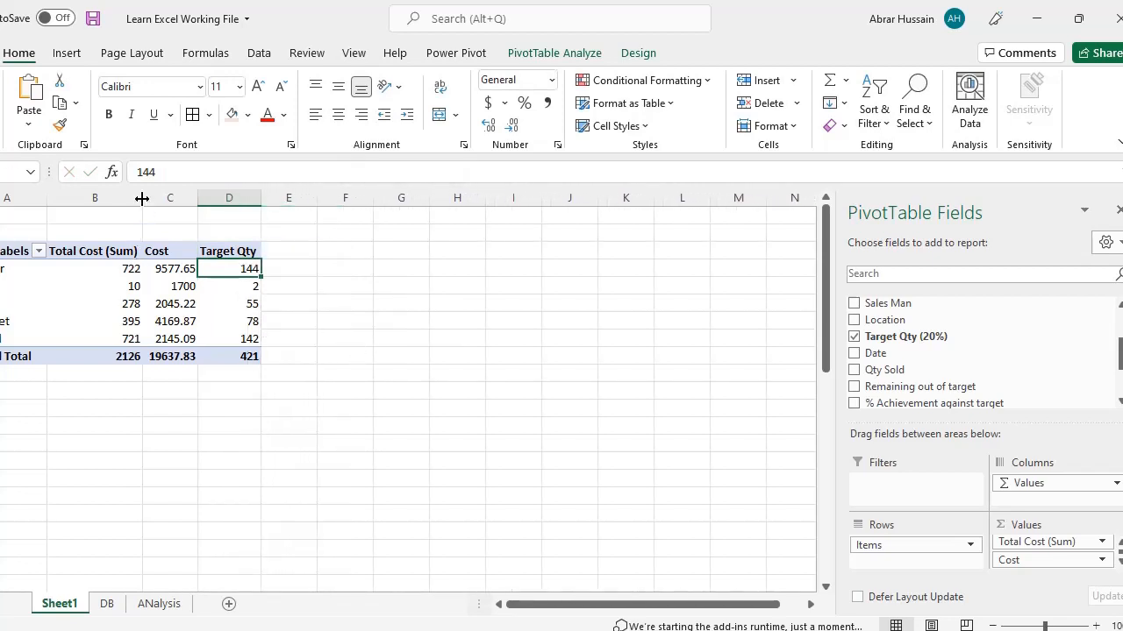
drag(142, 198, 116, 201)
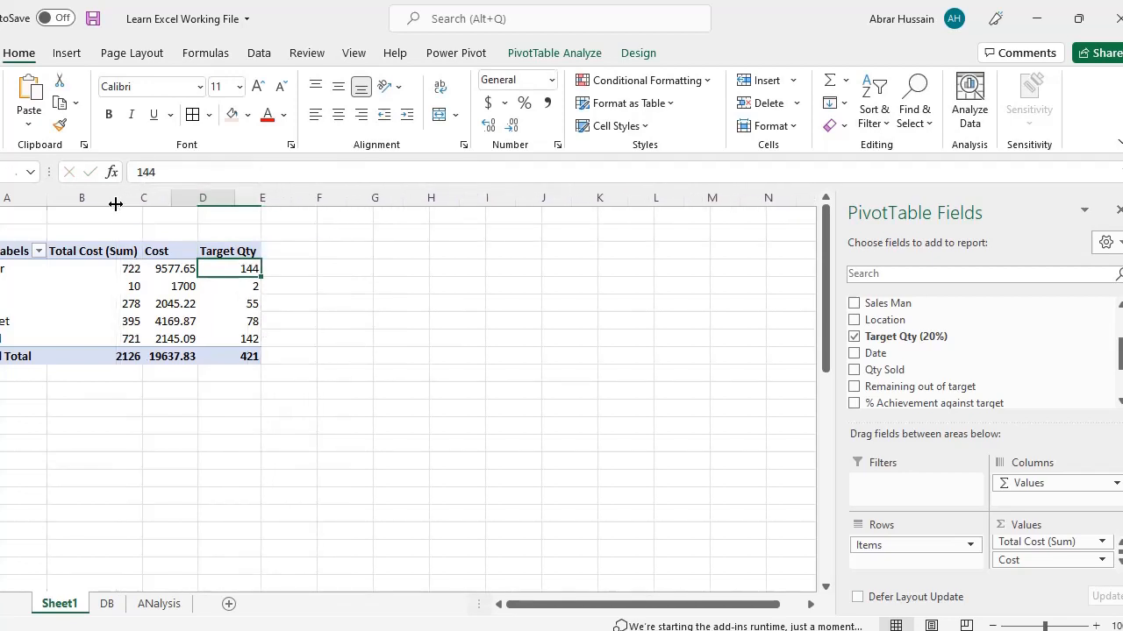
click(71, 251)
click(442, 87)
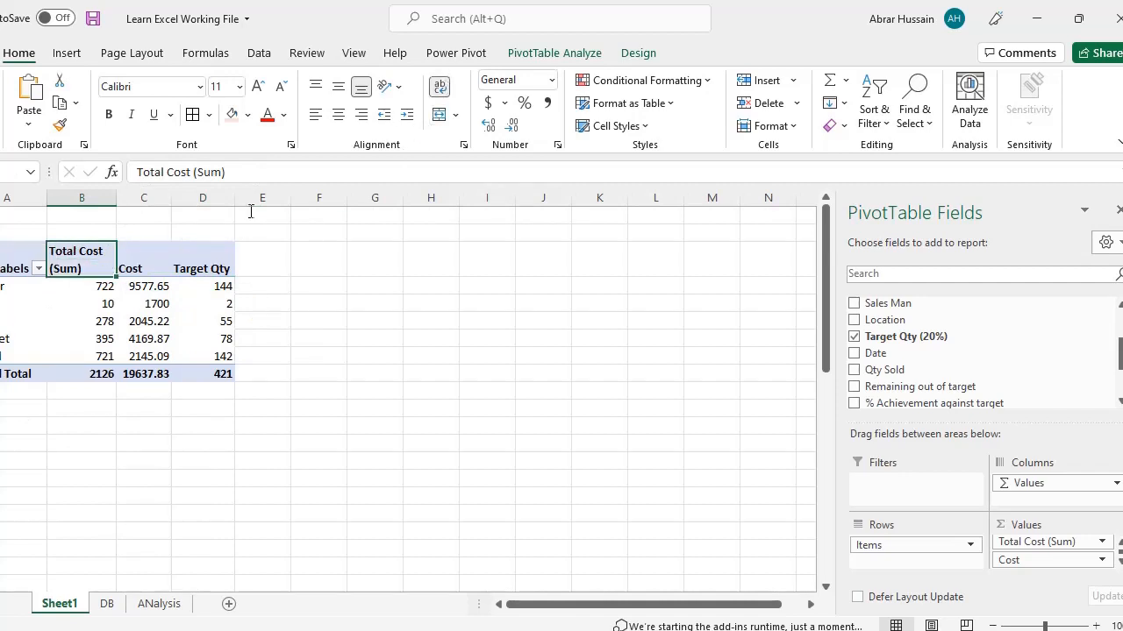
- Centre the Total Cost (Sum), Cost and Target Qty headers horizontally and middle-align the whole PivotTable header row vertically
drag(85, 260, 195, 257)
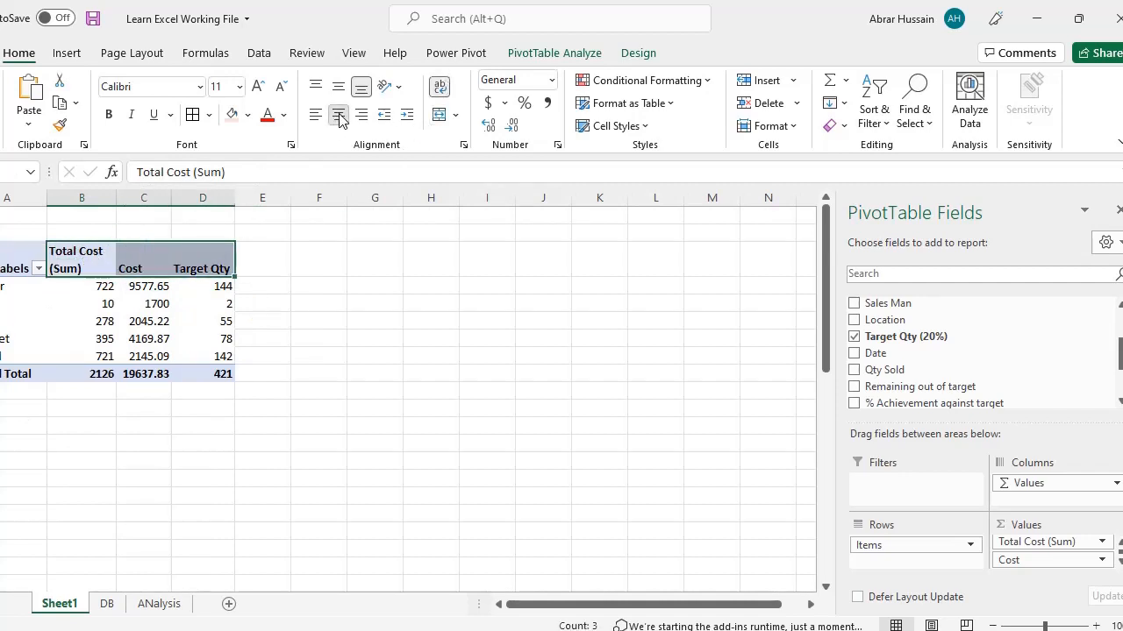
click(339, 115)
click(338, 86)
drag(9, 258, 219, 249)
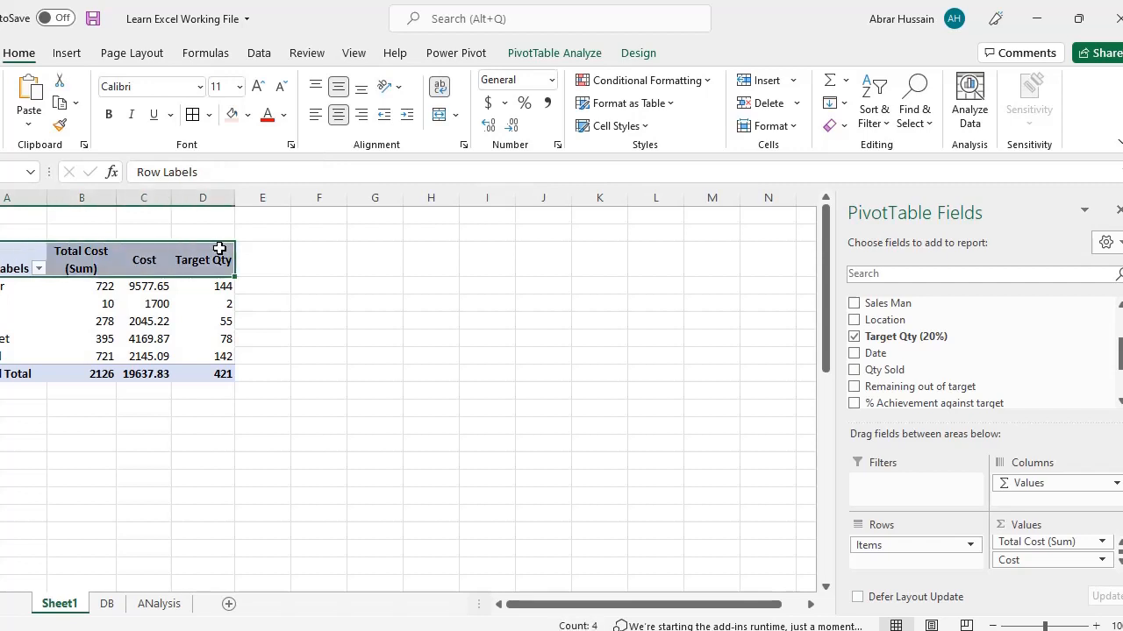
click(336, 91)
- Rename the Row Labels header of the PivotTable as Items
click(24, 260)
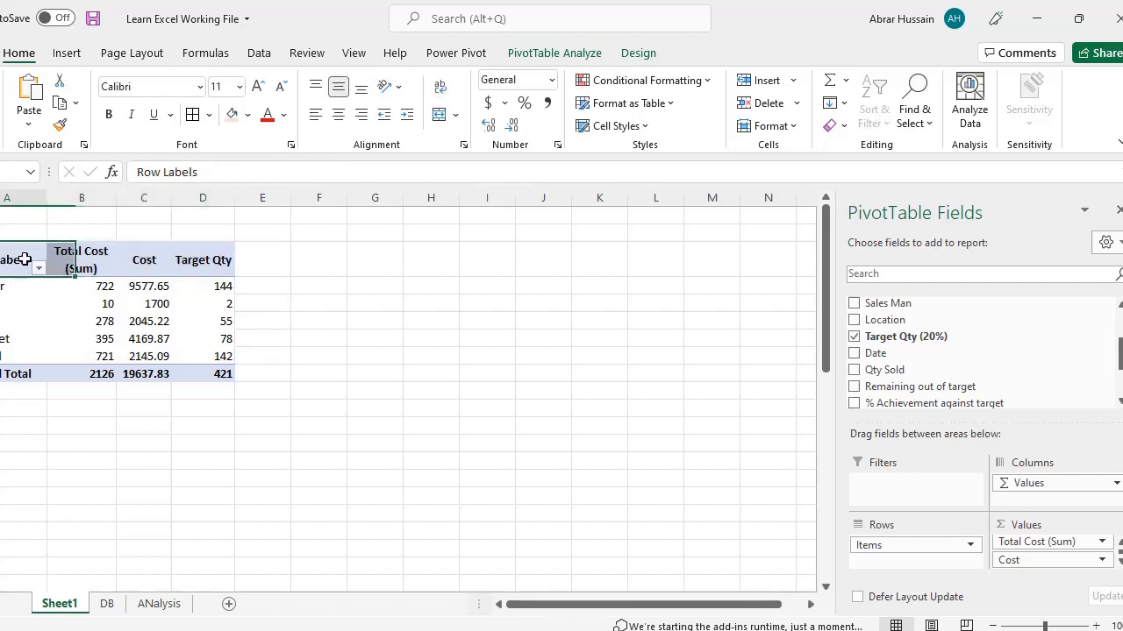
double_click(24, 260)
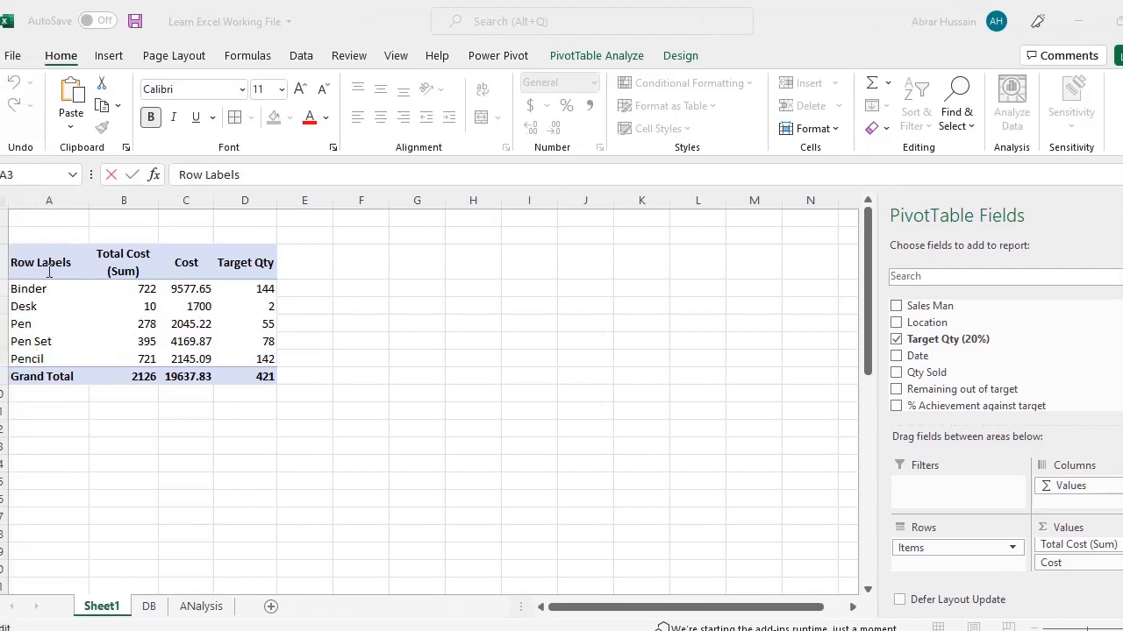
drag(77, 263, 10, 263)
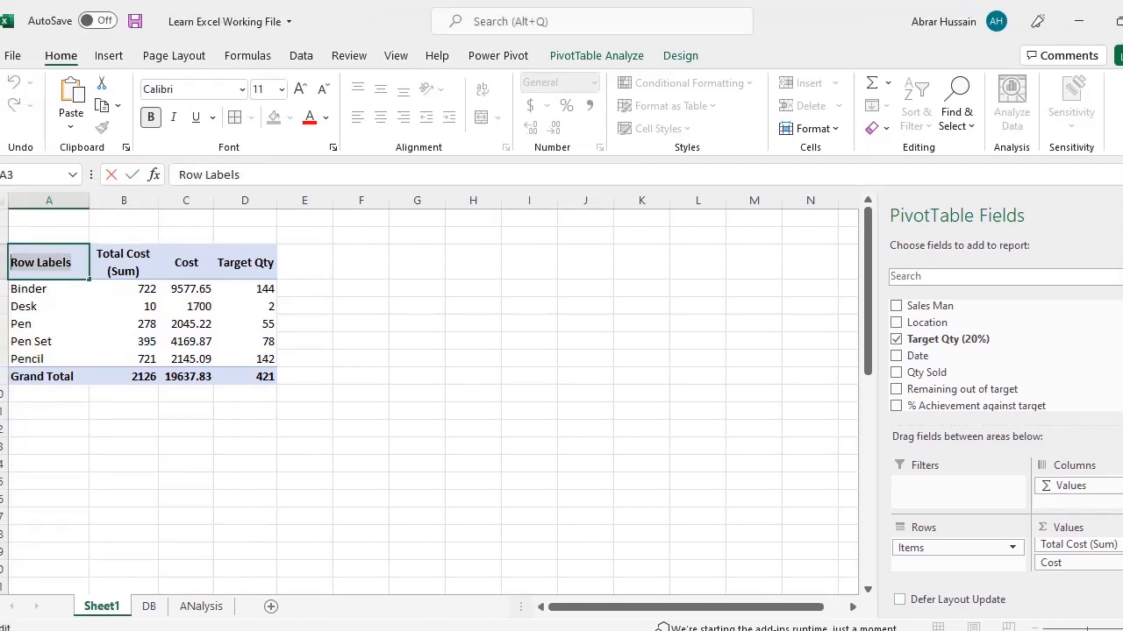
text(ITem)
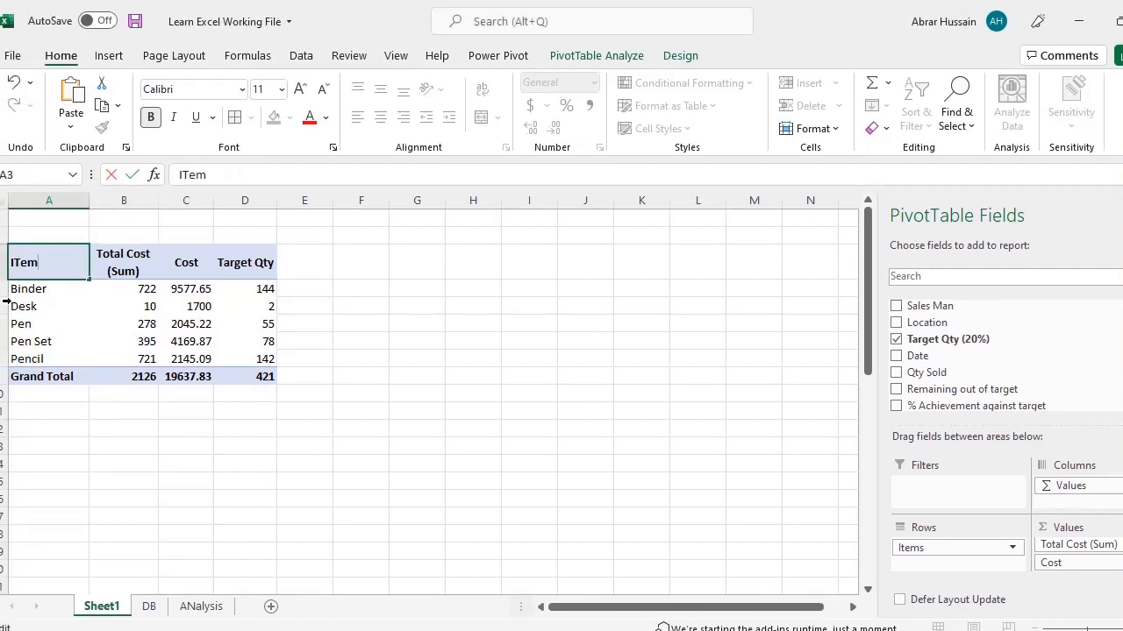
text(s)
click(367, 471)
- Add the Qty Sold field to the PivotTable's values
click(121, 272)
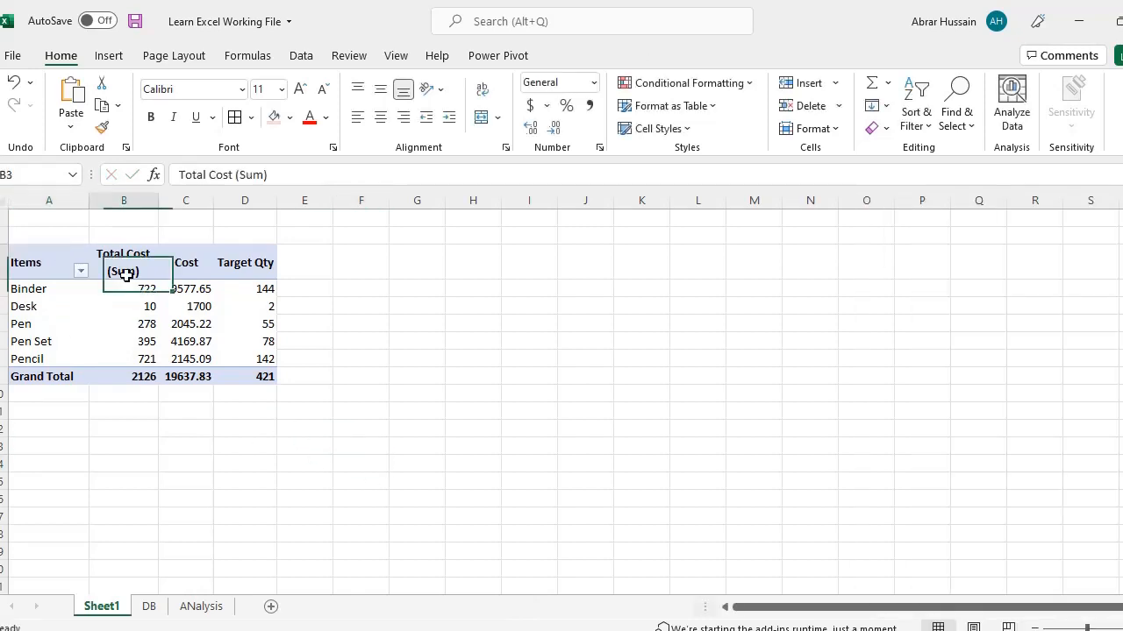
click(250, 273)
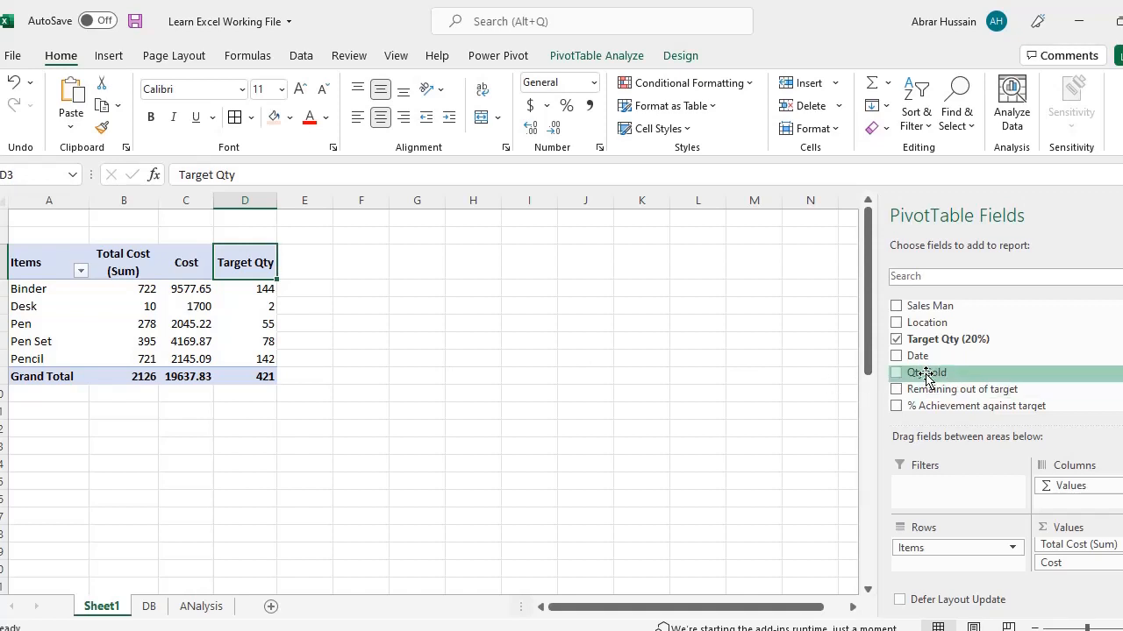
drag(926, 375, 1072, 574)
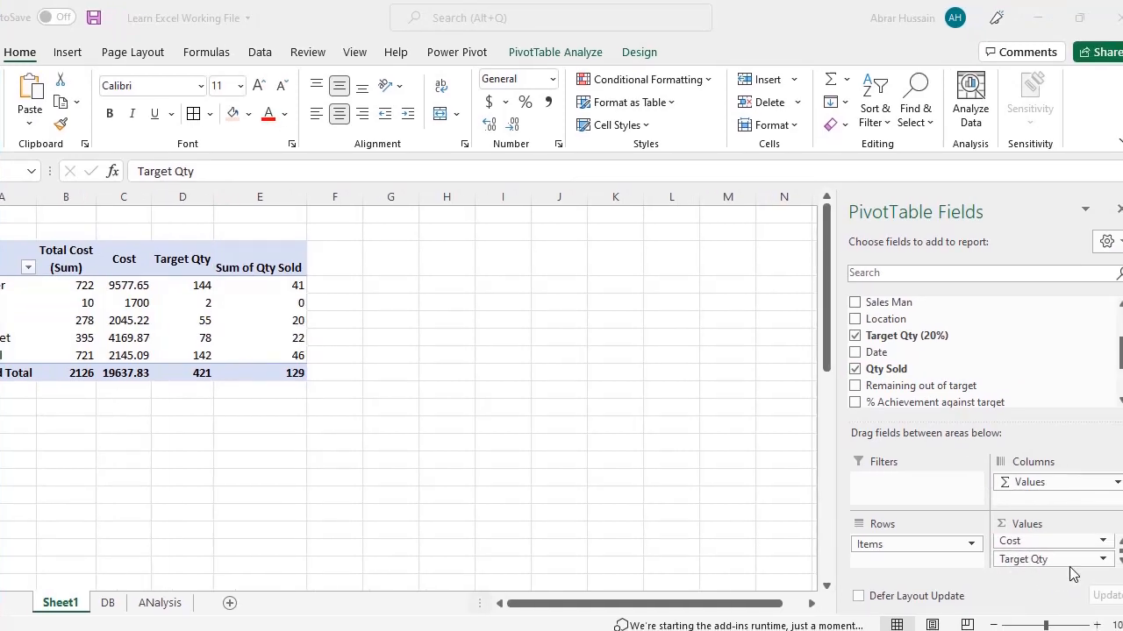
- Try to rename the Sum of Qty Sold header to Qty Sold by removing "Sum of"
double_click(259, 266)
key(Escape)
click(236, 176)
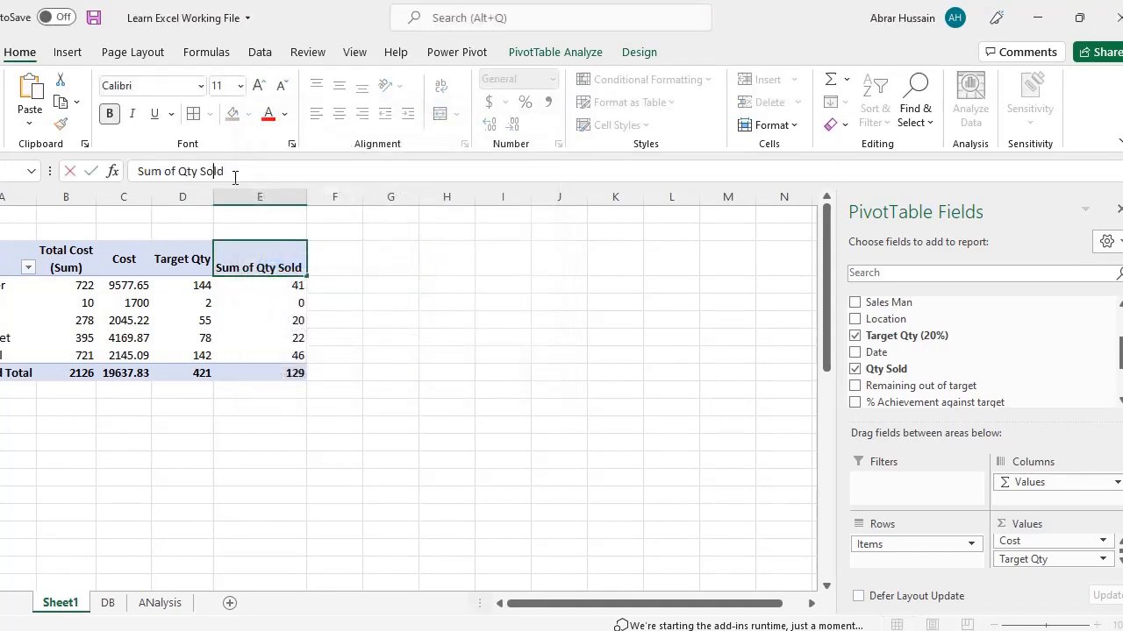
key(shift+Home)
key(BackSpace)
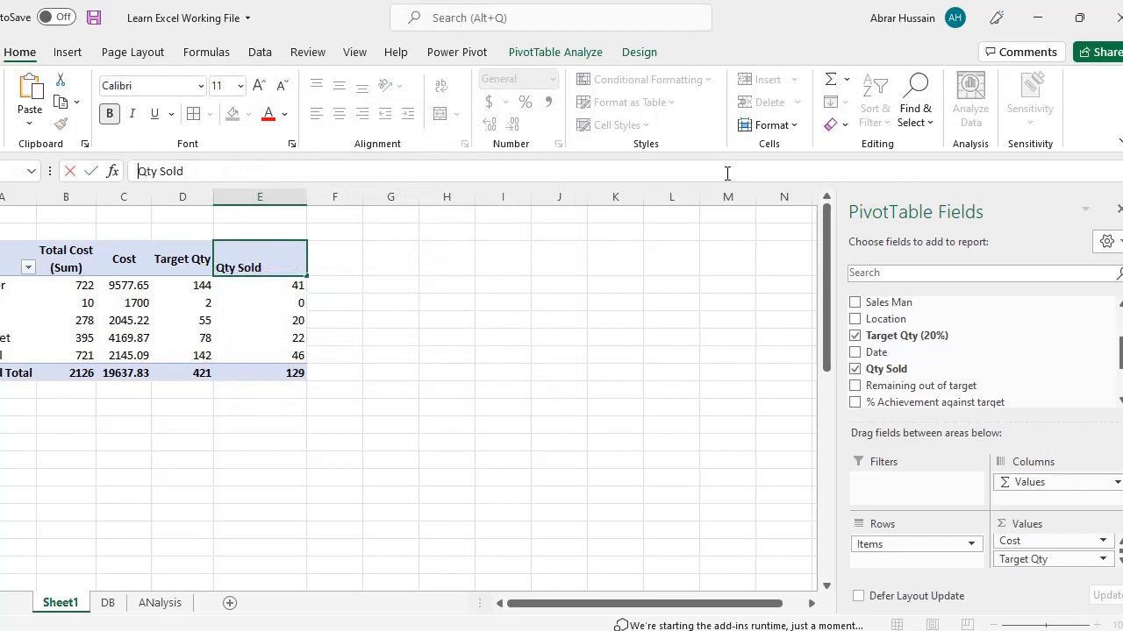
key(Return)
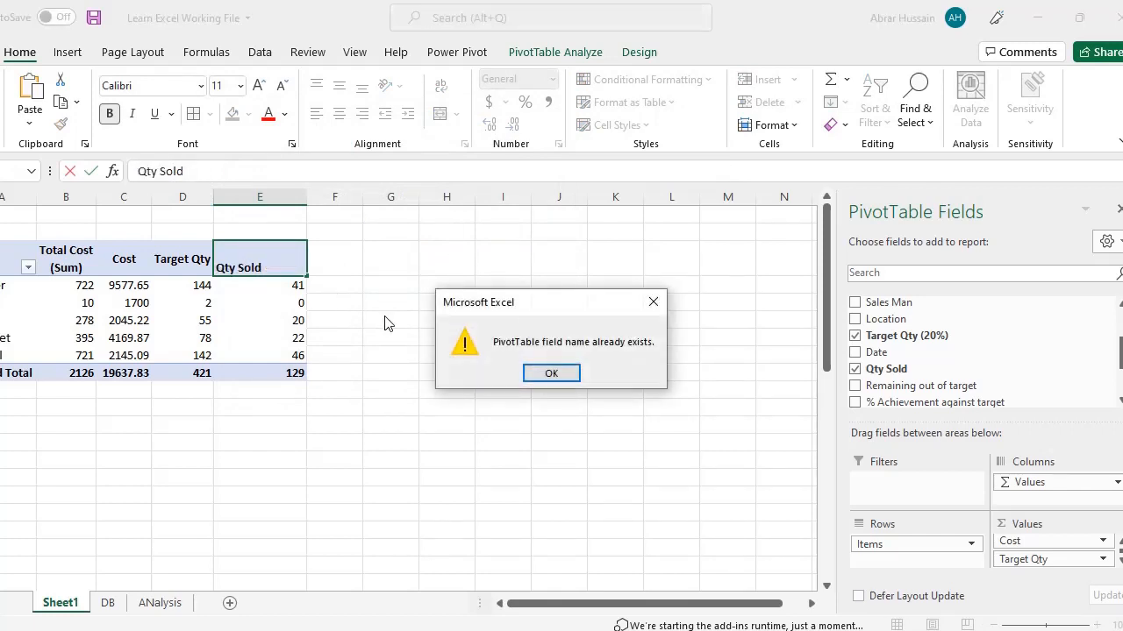
key(Return)
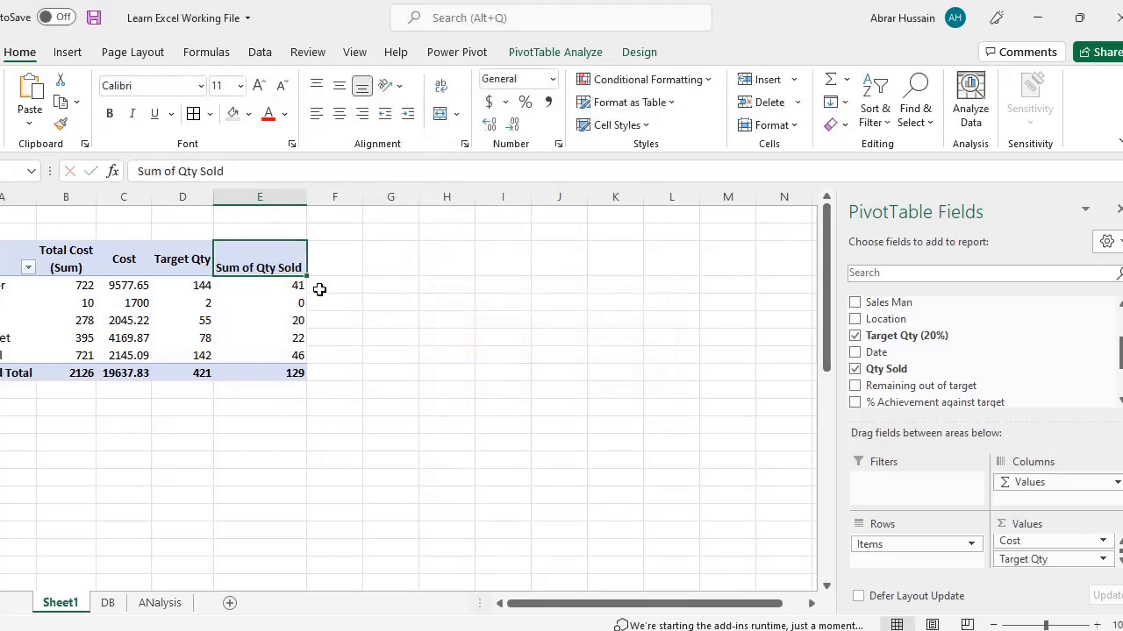
- Check the Qty Sold header on the DB sheet and rename the PivotTable's Sum of Qty Sold header as Sold qty
click(109, 603)
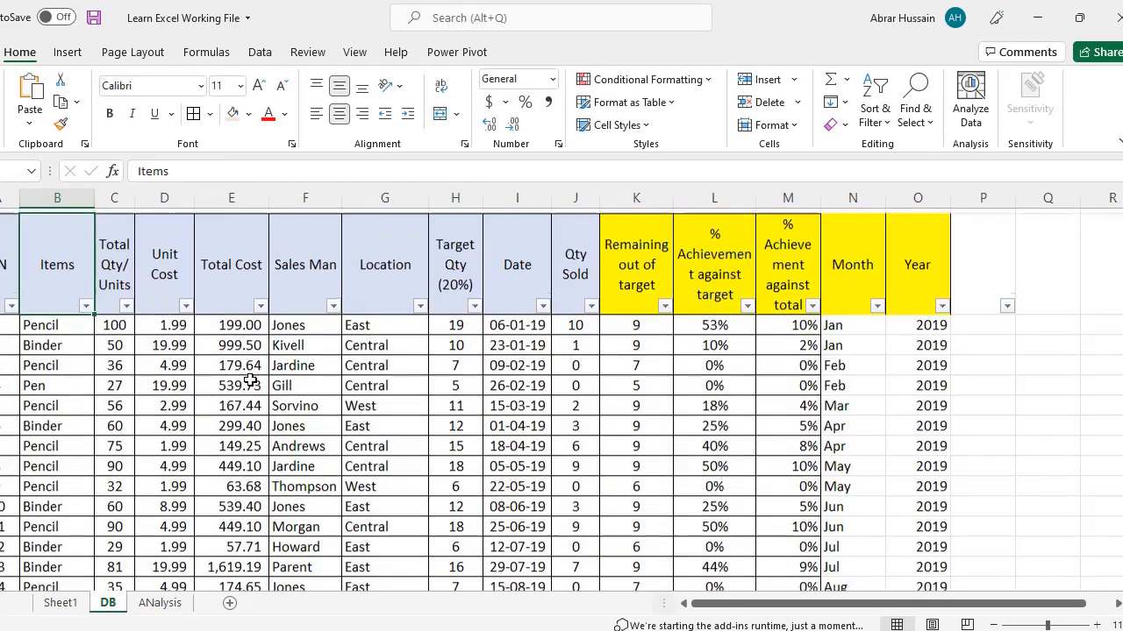
click(566, 283)
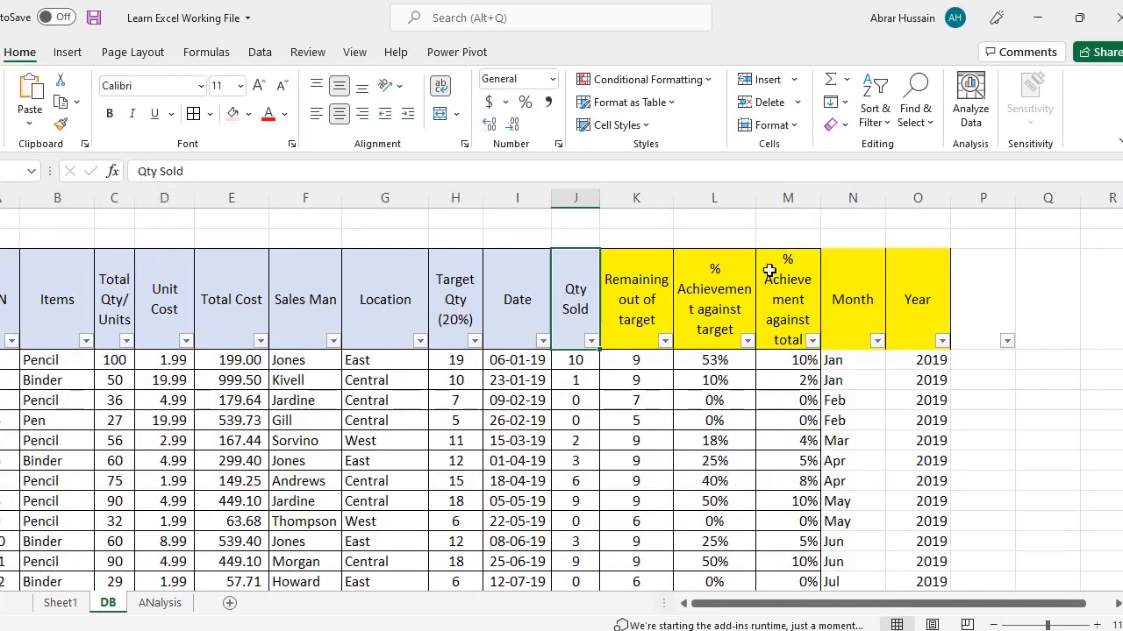
click(58, 603)
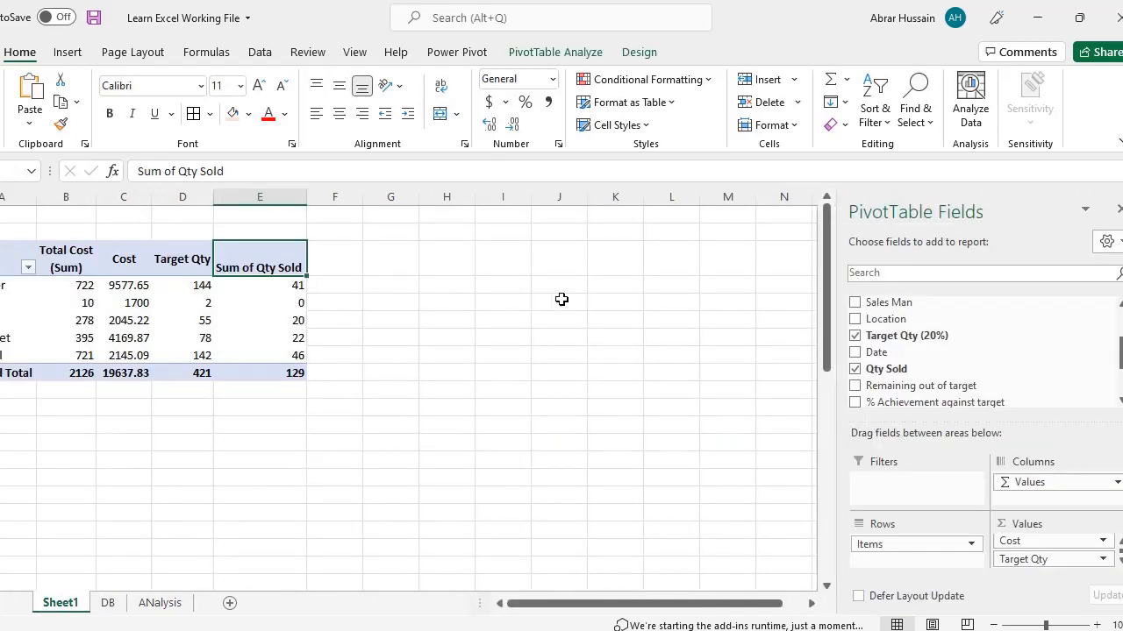
key(F2)
key(ctrl+shift+Left)
key(ctrl+shift+Left)
key(ctrl+shift+Left)
key(ctrl+shift+Left)
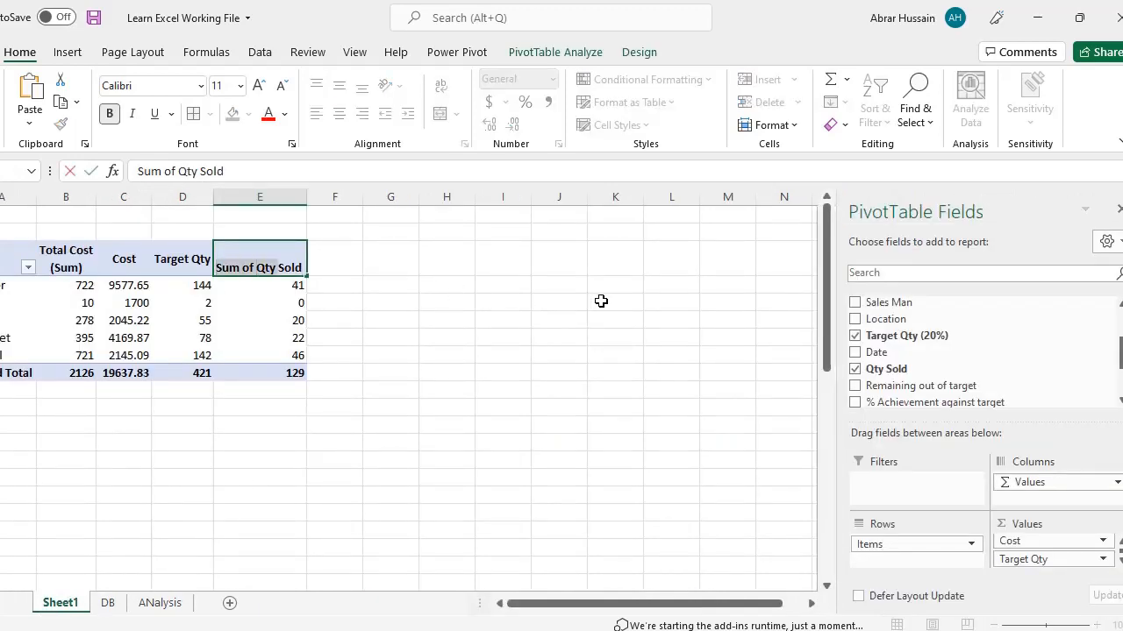
key(BackSpace)
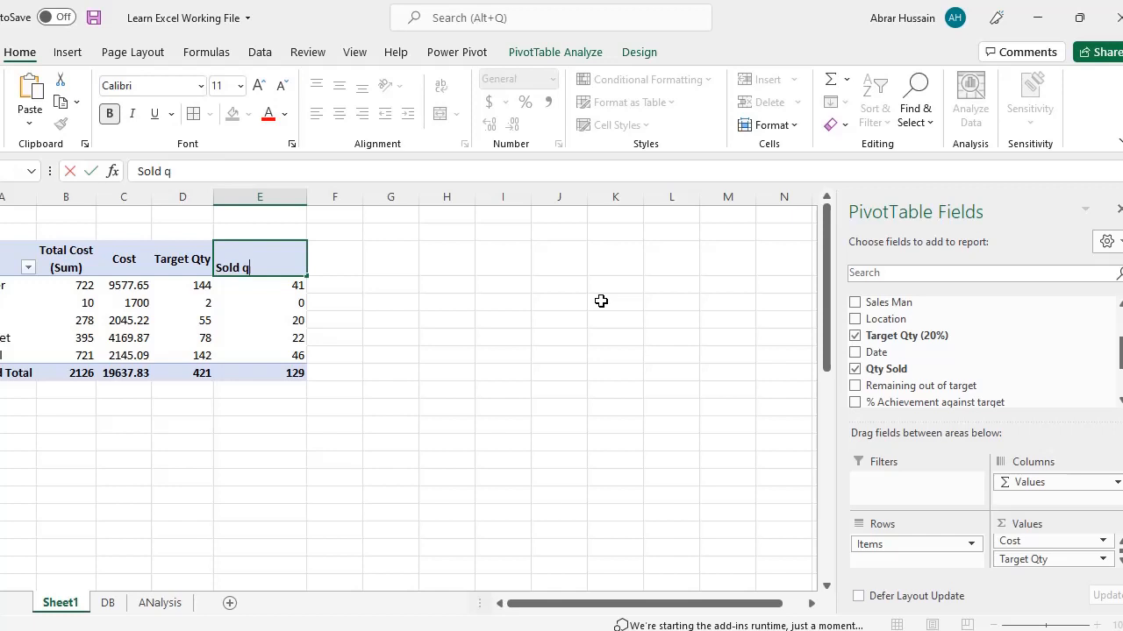
key(Return)
key(Up)
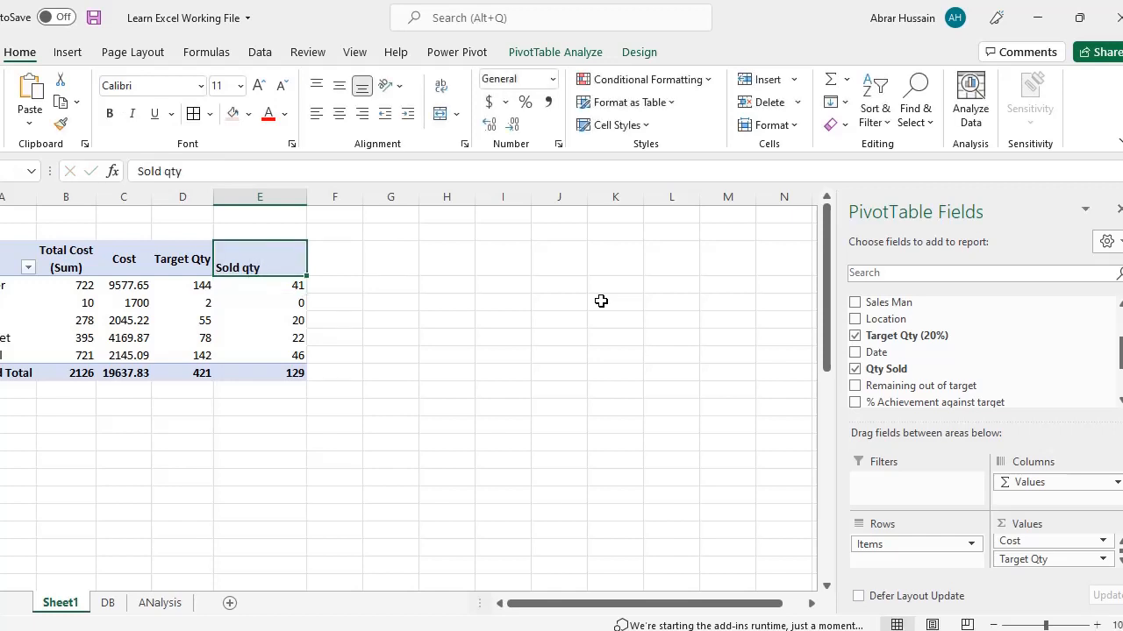
- Narrow column E and centre the Sold qty header and its values horizontally and vertically
drag(306, 197, 280, 197)
drag(245, 252, 263, 373)
click(339, 113)
click(339, 85)
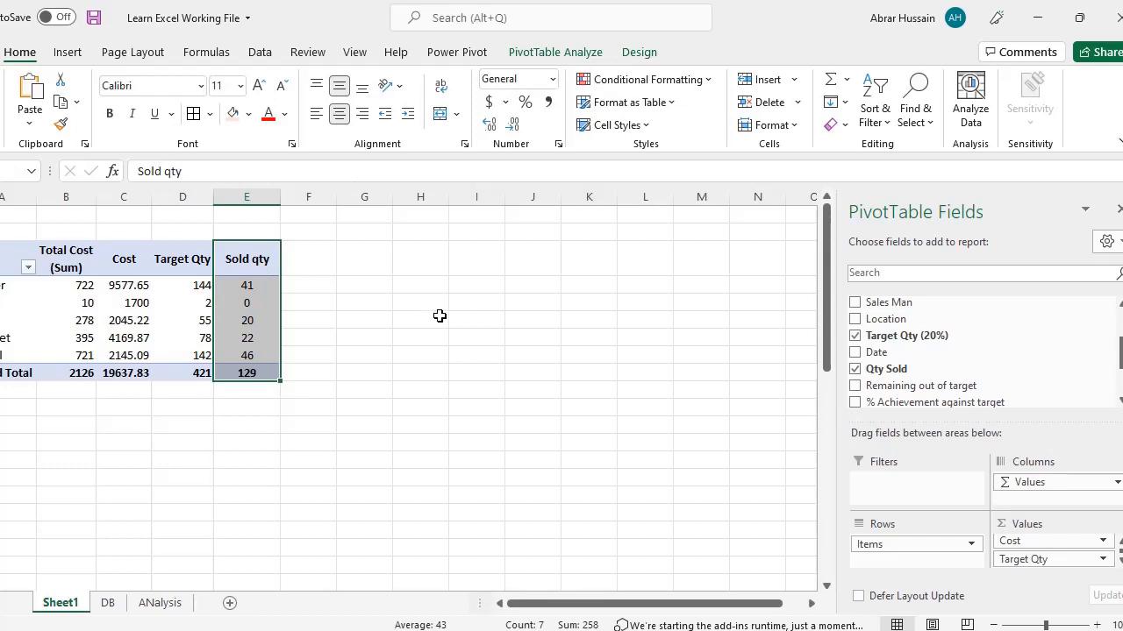
- Compare the % Sold against assigned and % Sold against Total columns on the ANalysis sheet with the % Achievement columns on the DB sheet
click(148, 603)
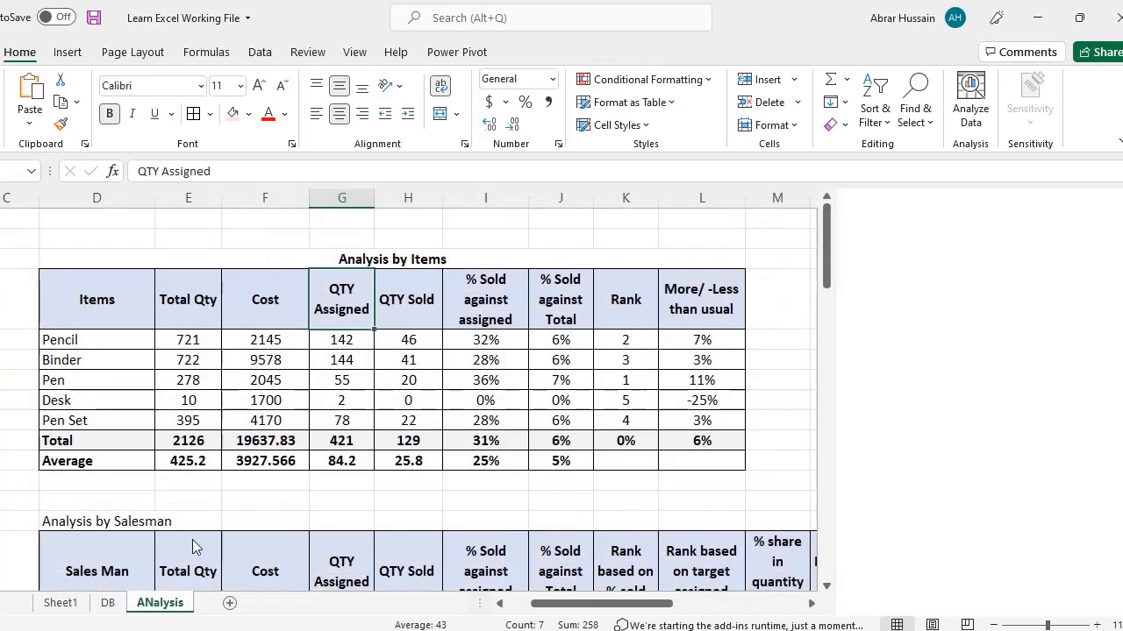
click(490, 298)
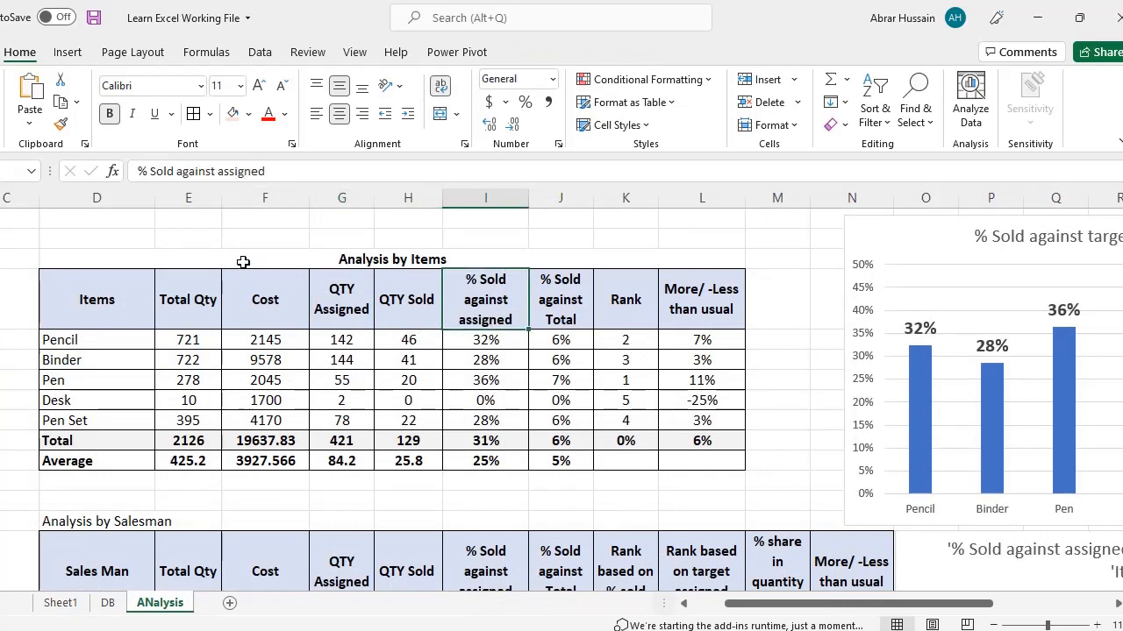
drag(87, 314, 407, 458)
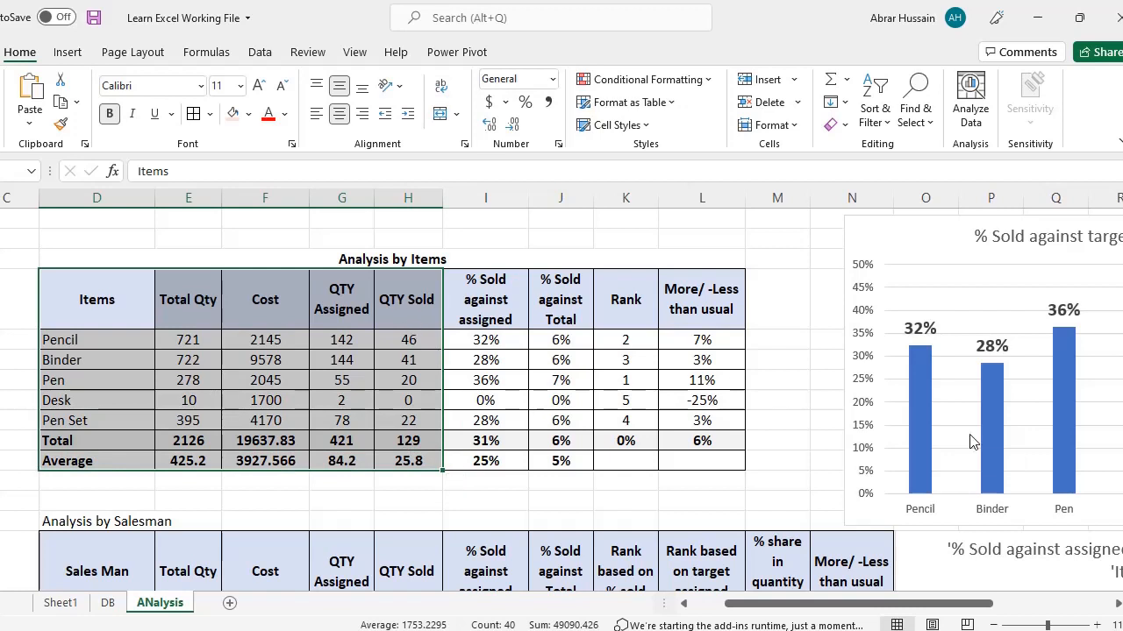
click(505, 281)
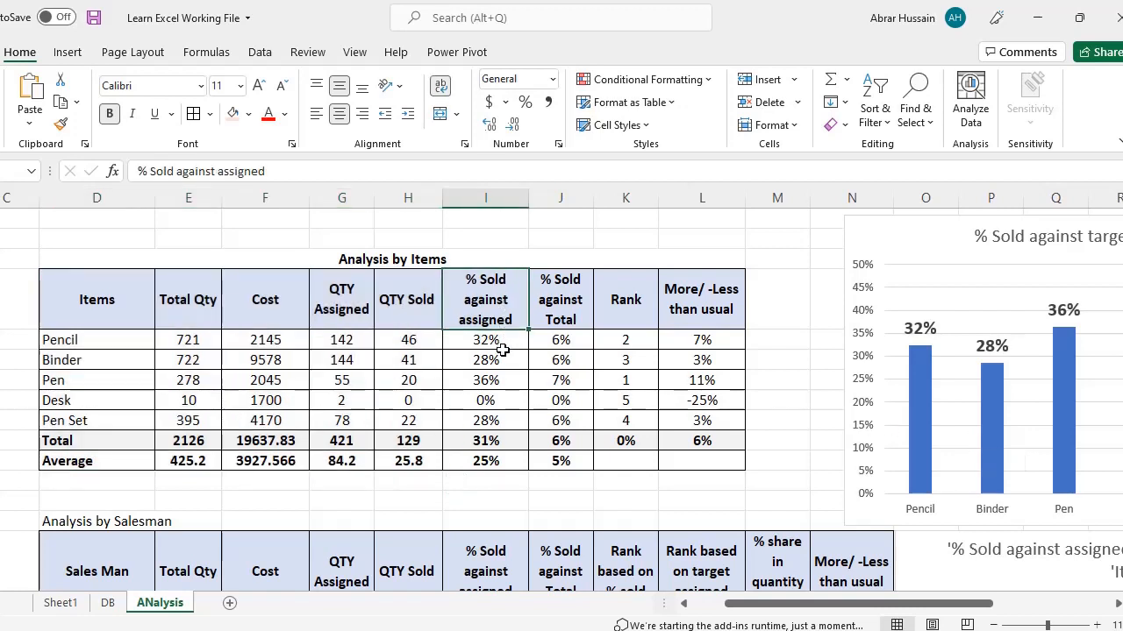
click(566, 291)
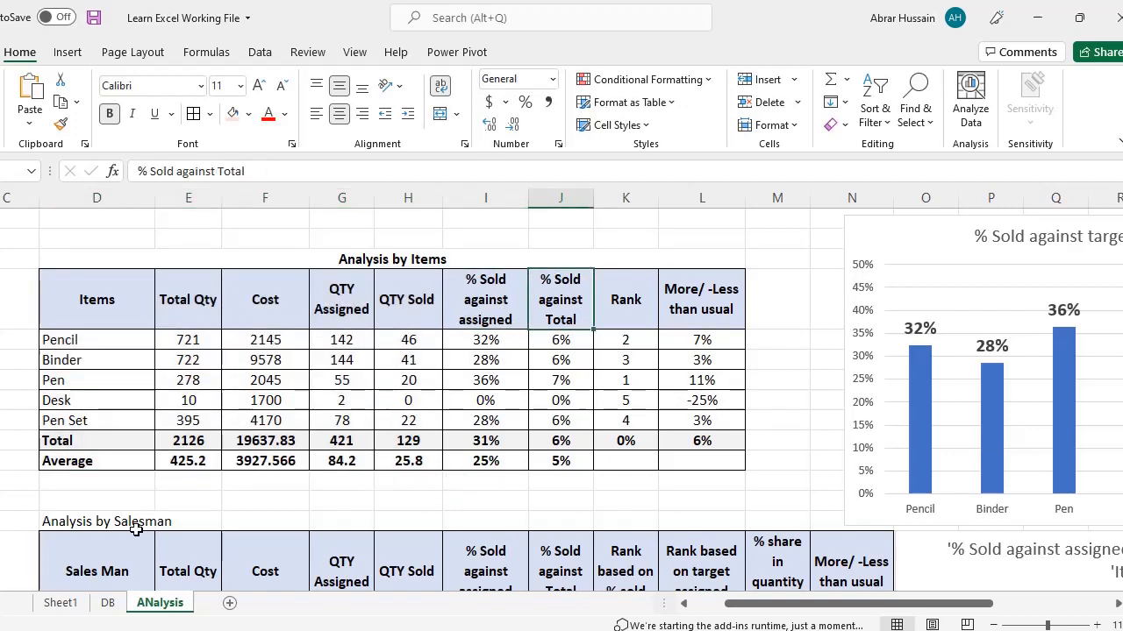
click(61, 602)
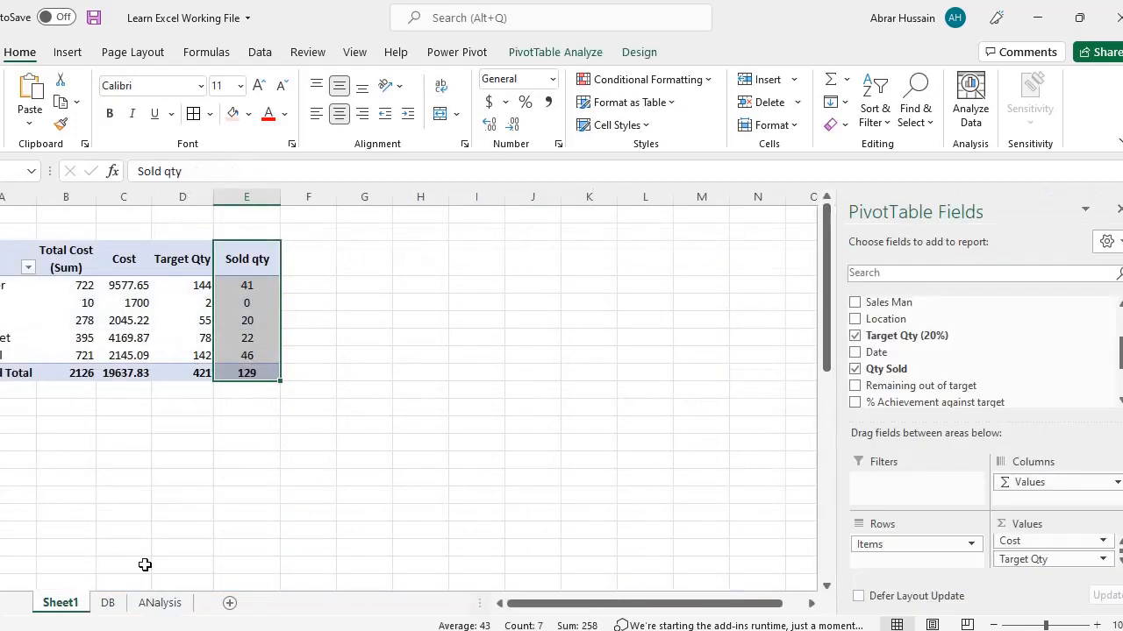
click(107, 602)
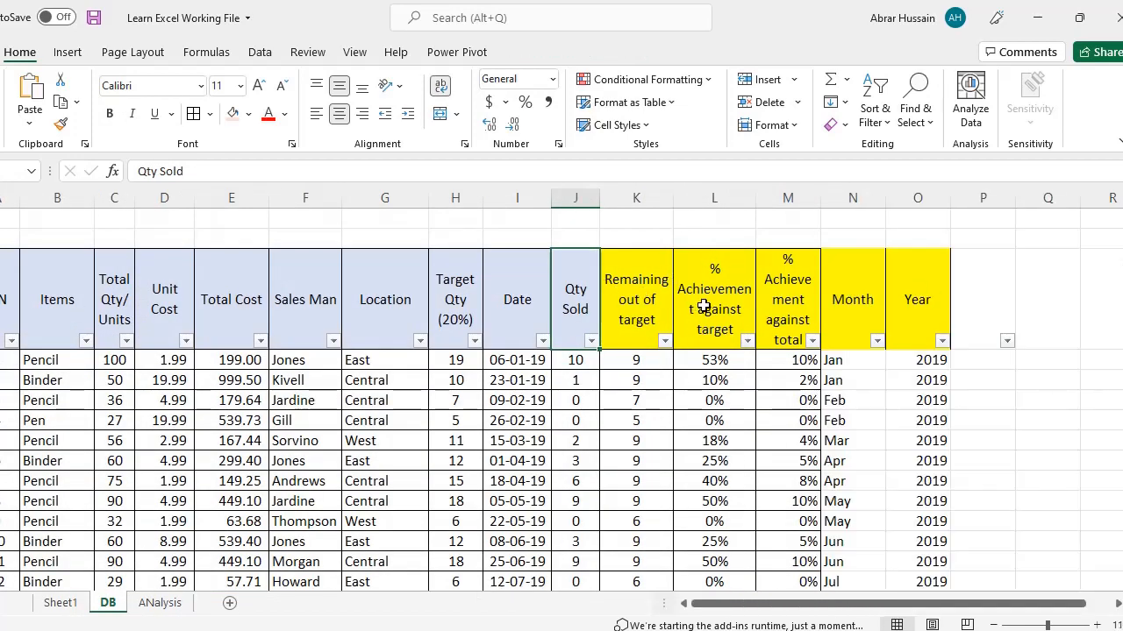
drag(703, 305, 794, 481)
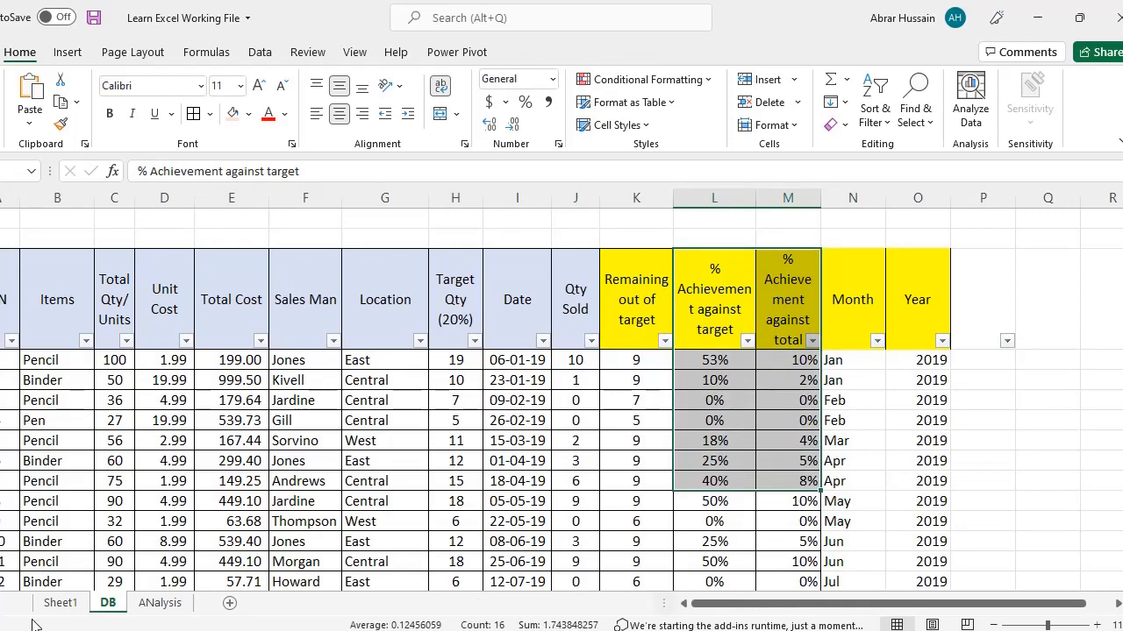
click(60, 602)
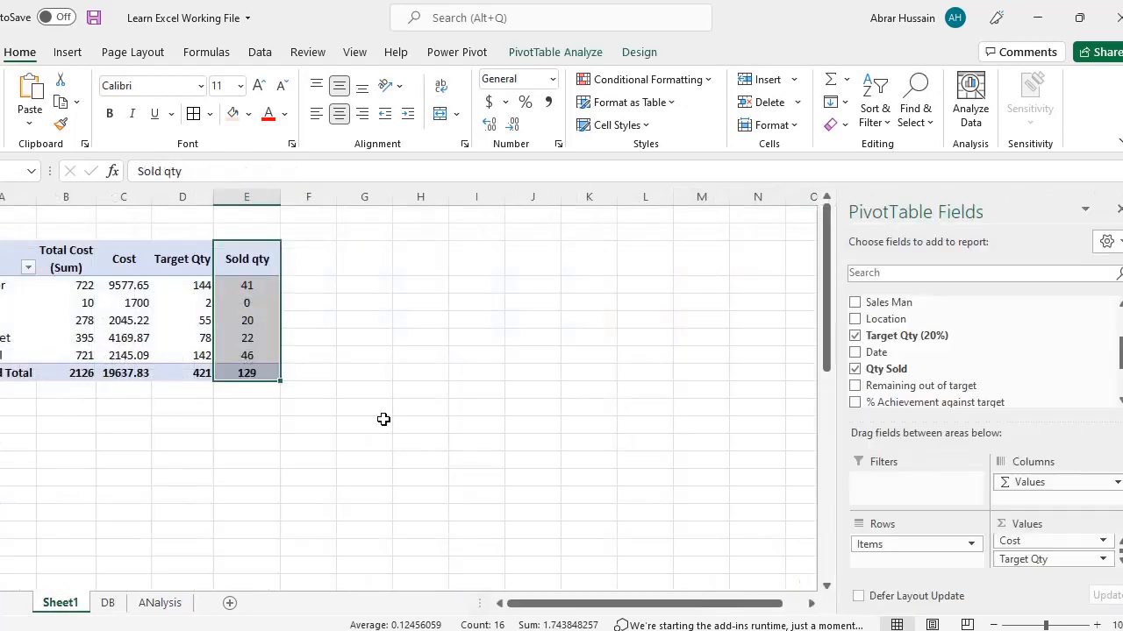
- Add the % Achievement against target and % Achievement against total fields to the PivotTable's values
click(253, 267)
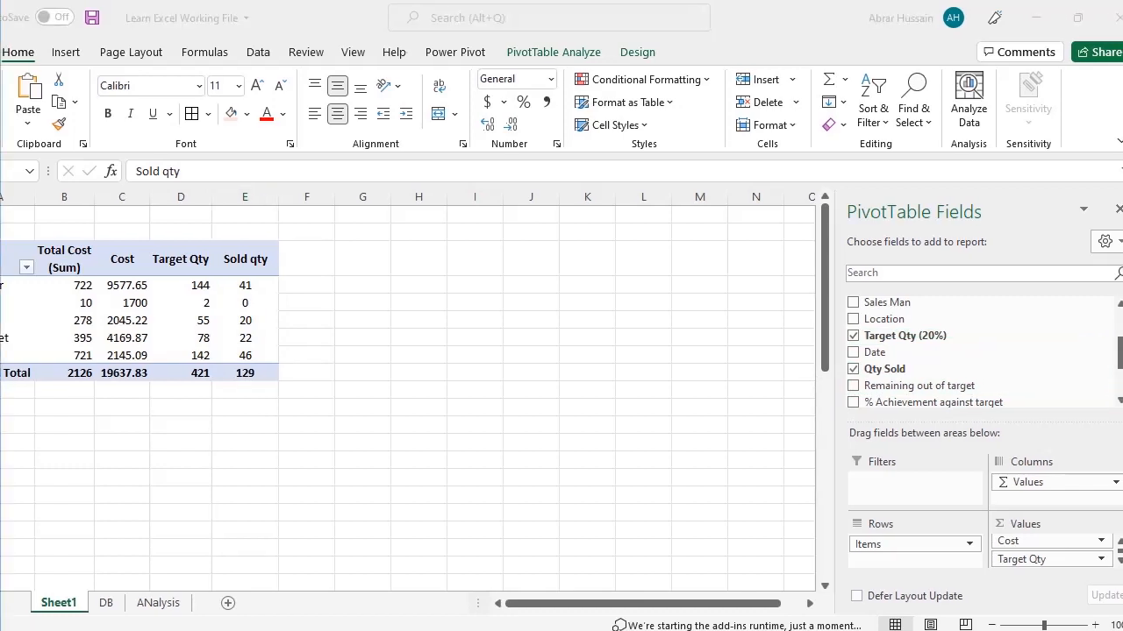
click(1116, 364)
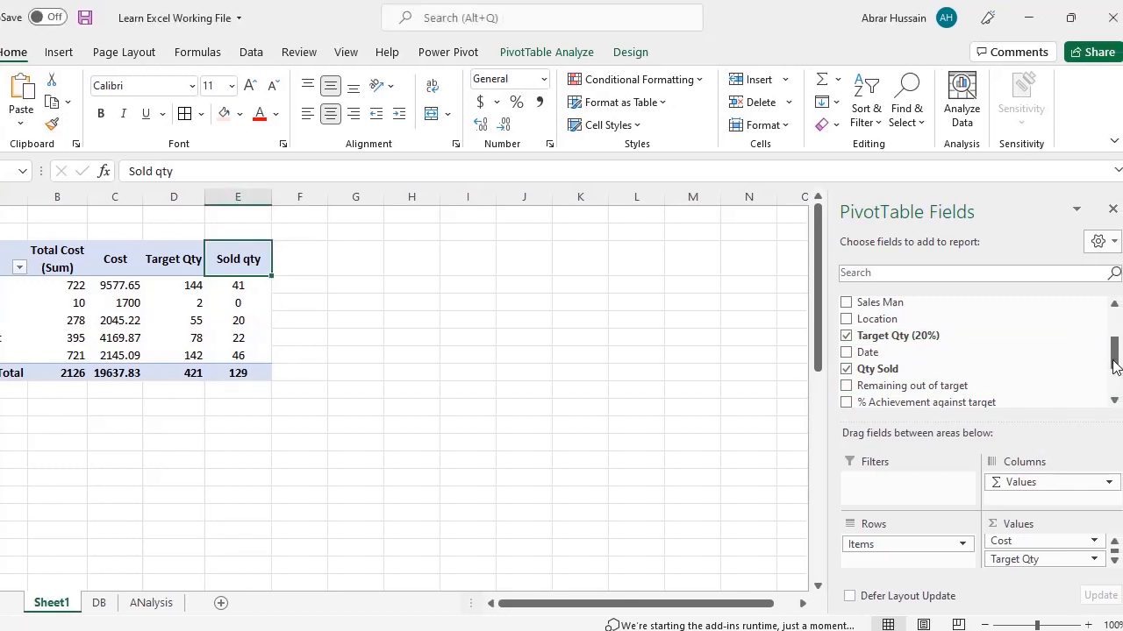
drag(1116, 364, 1115, 383)
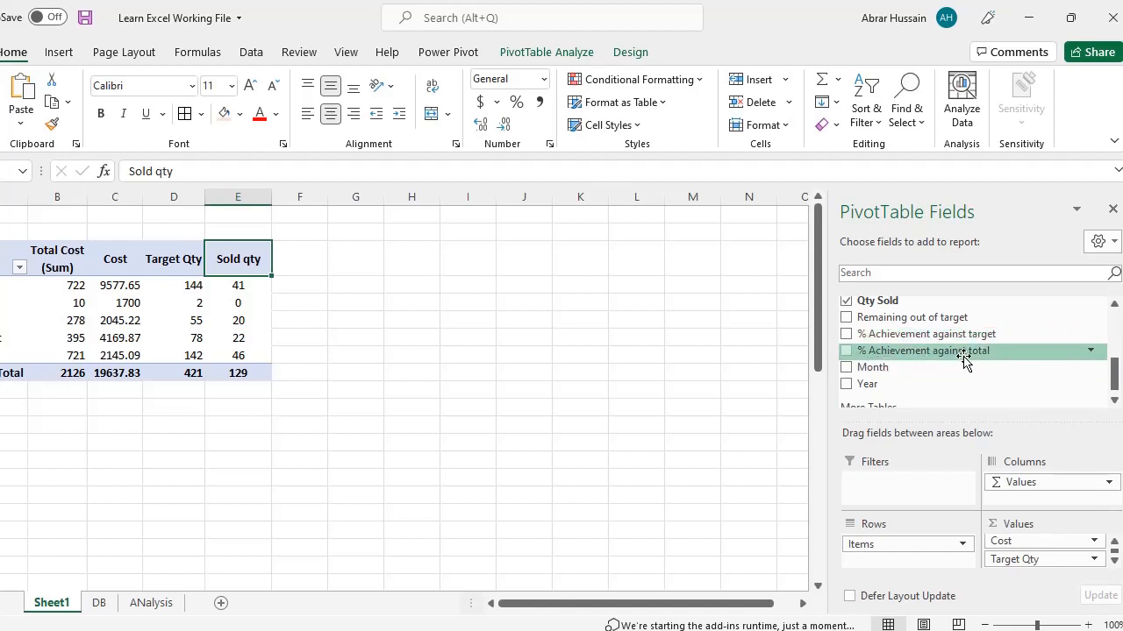
click(846, 335)
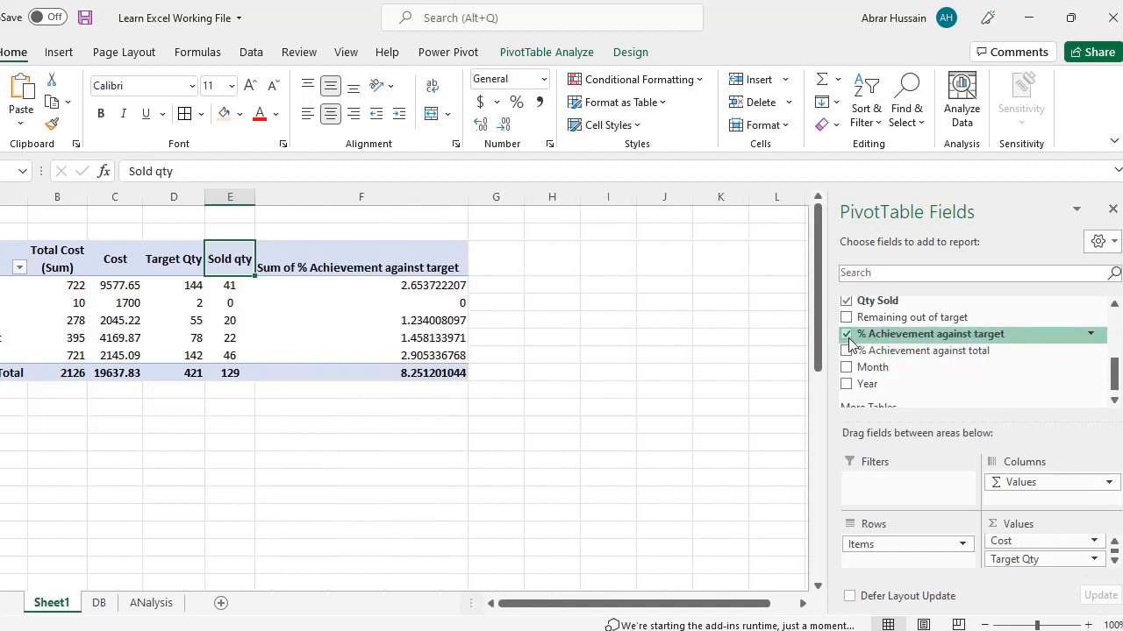
click(848, 351)
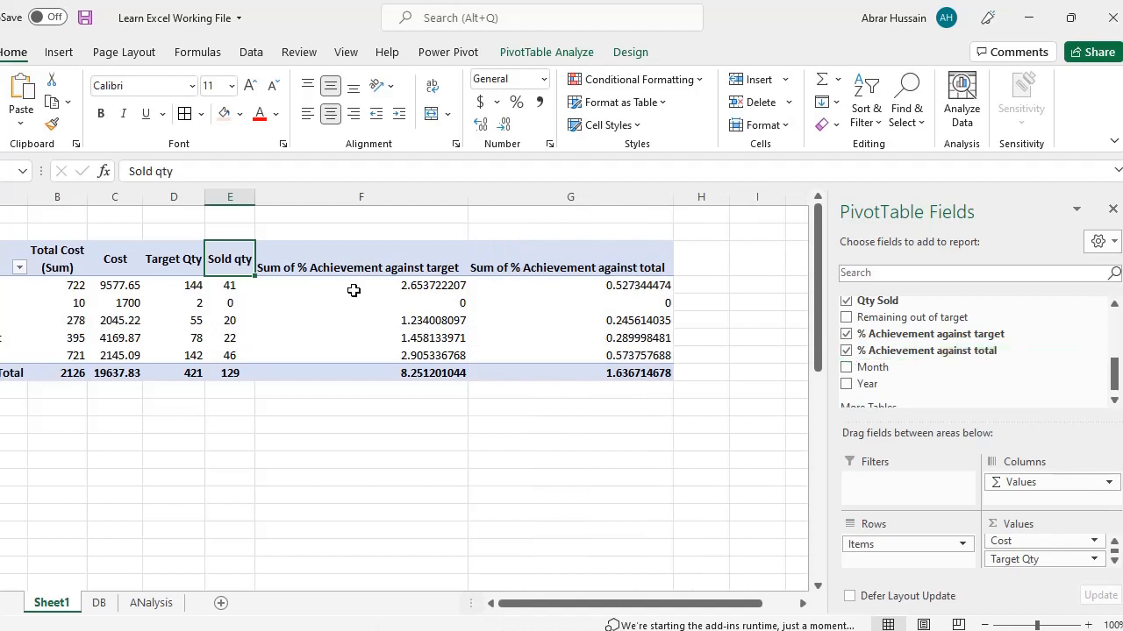
mouse_move(447, 350)
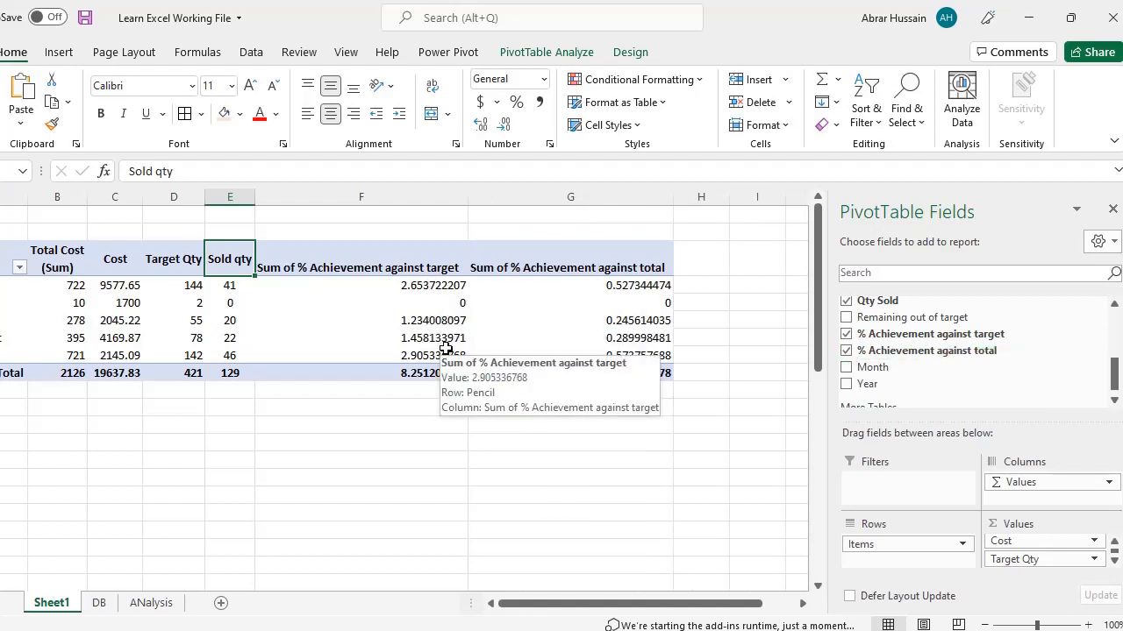
- Check the % Achievement columns on the DB sheet and summarize the PivotTable's % Achievement against target field by Average
click(98, 603)
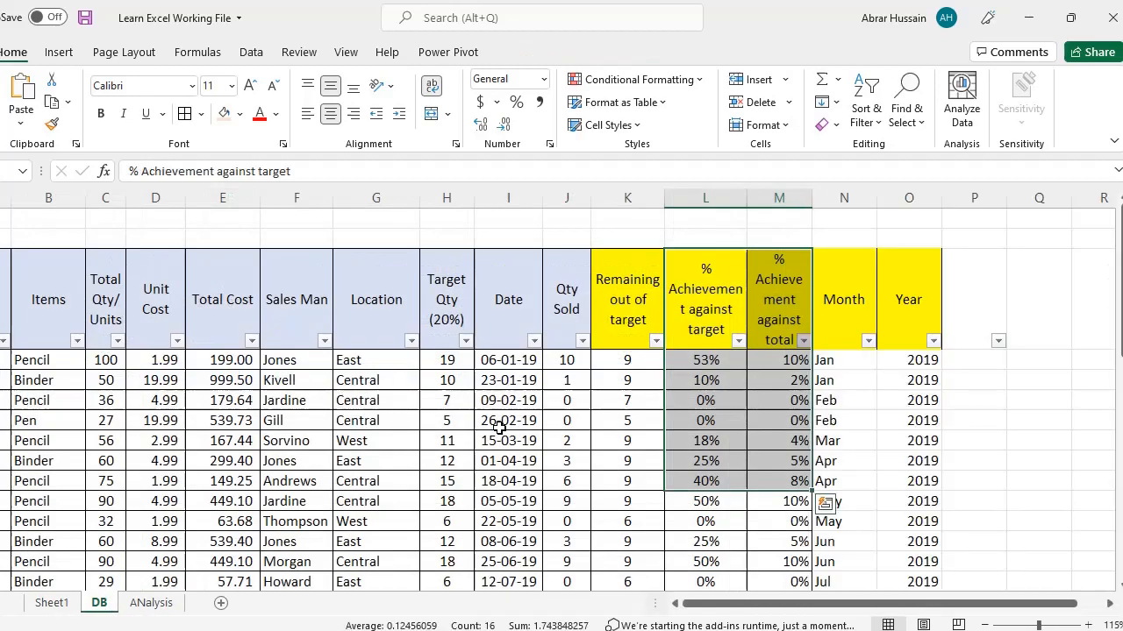
click(50, 602)
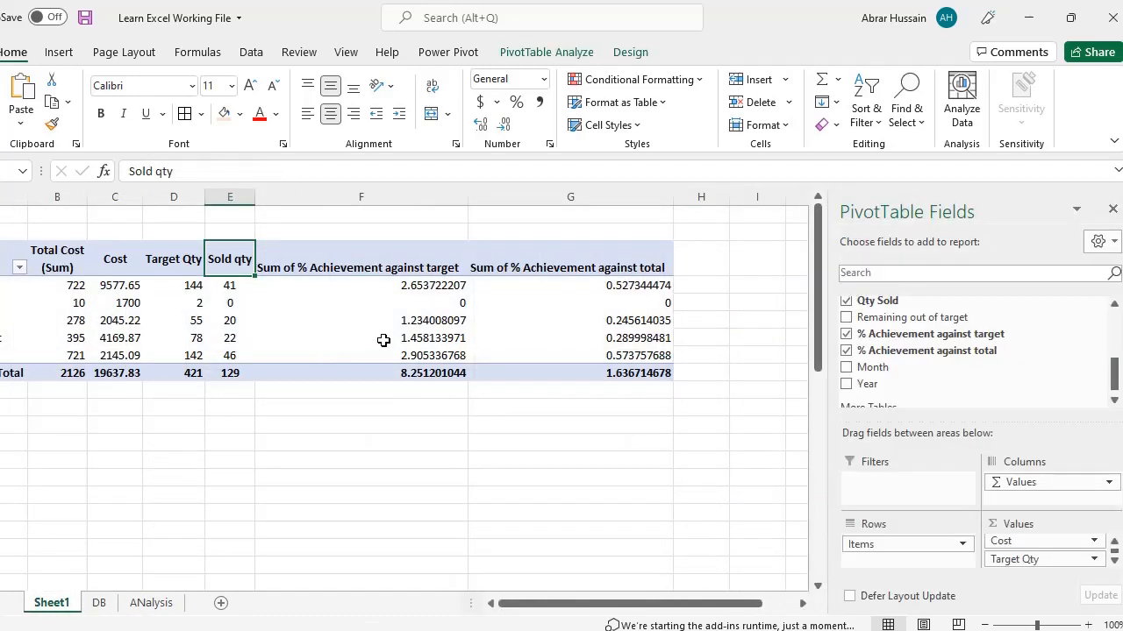
click(417, 284)
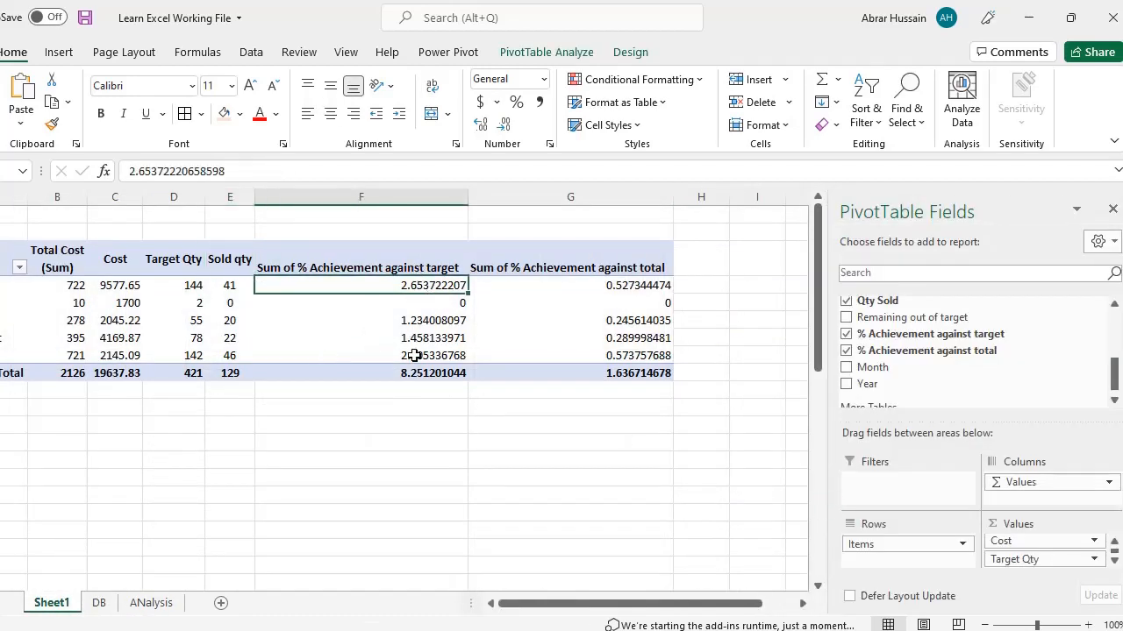
mouse_move(414, 355)
click(1115, 560)
click(1115, 561)
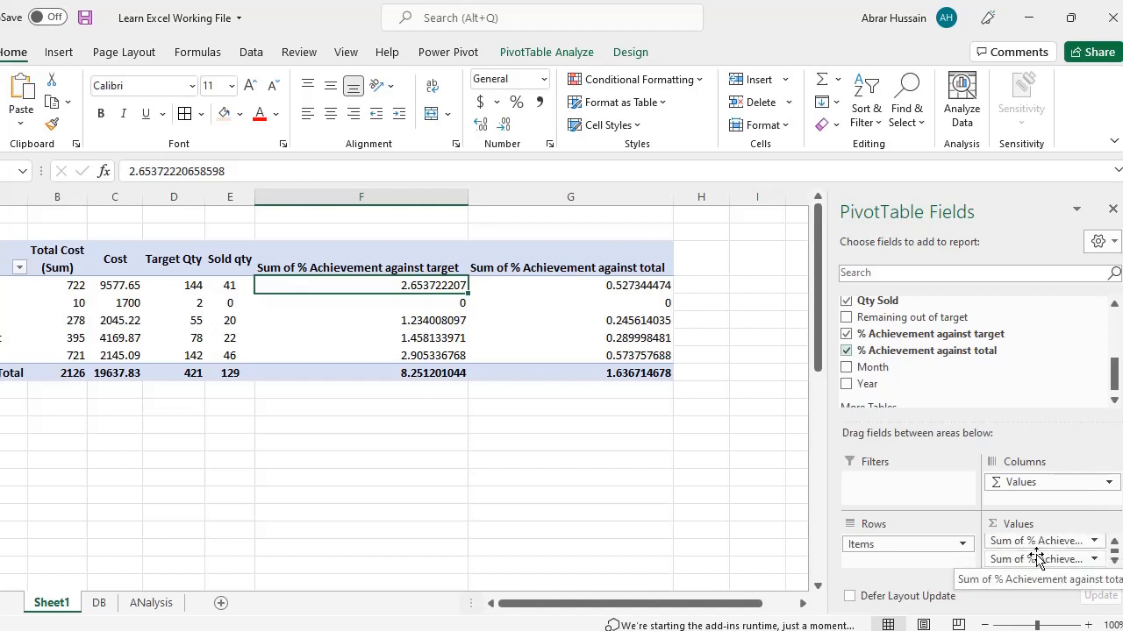
click(1094, 541)
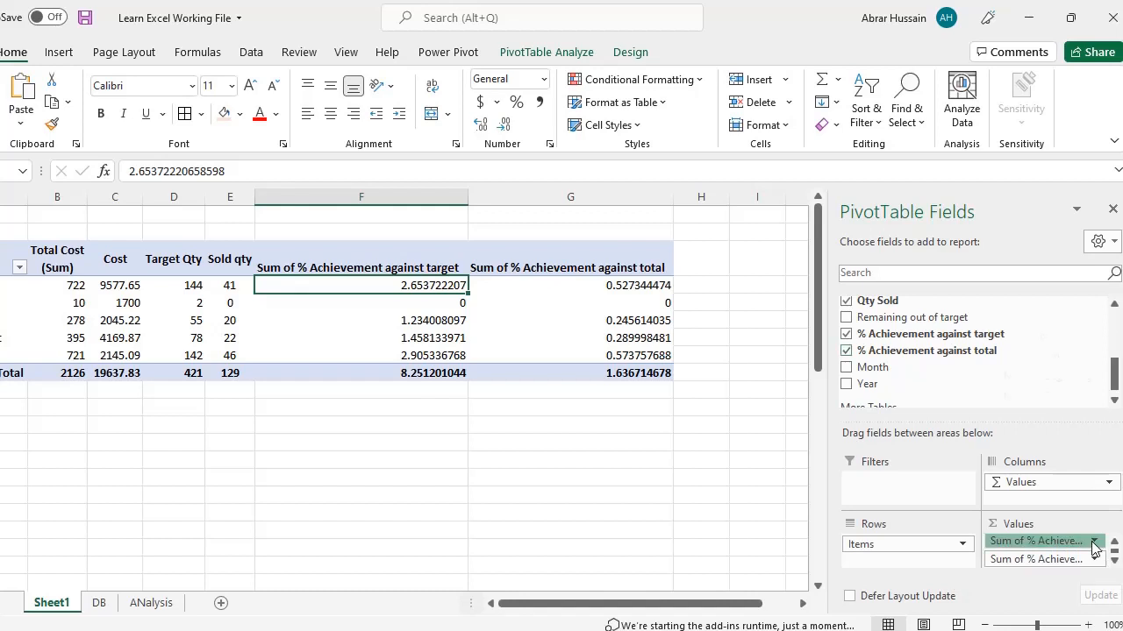
click(1000, 519)
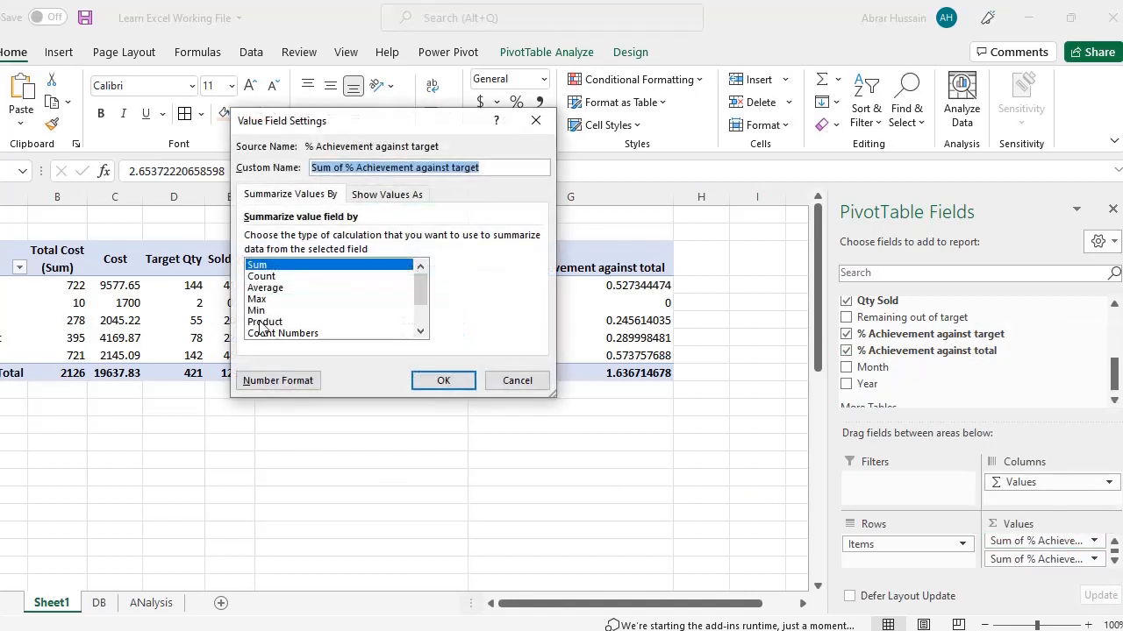
drag(393, 114, 694, 198)
click(575, 344)
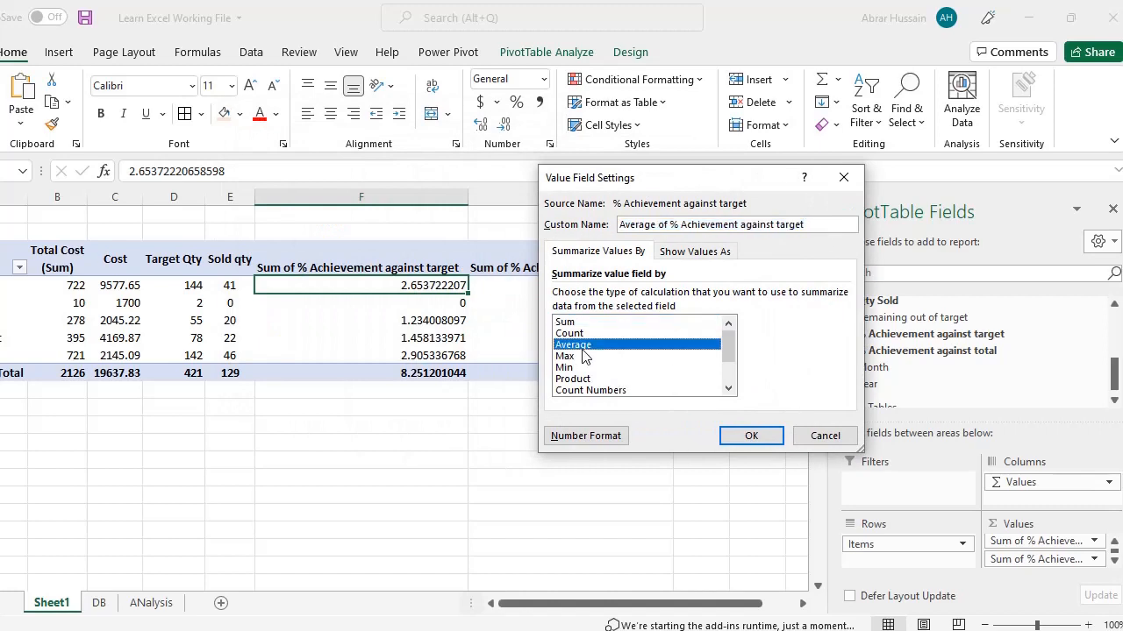
click(760, 432)
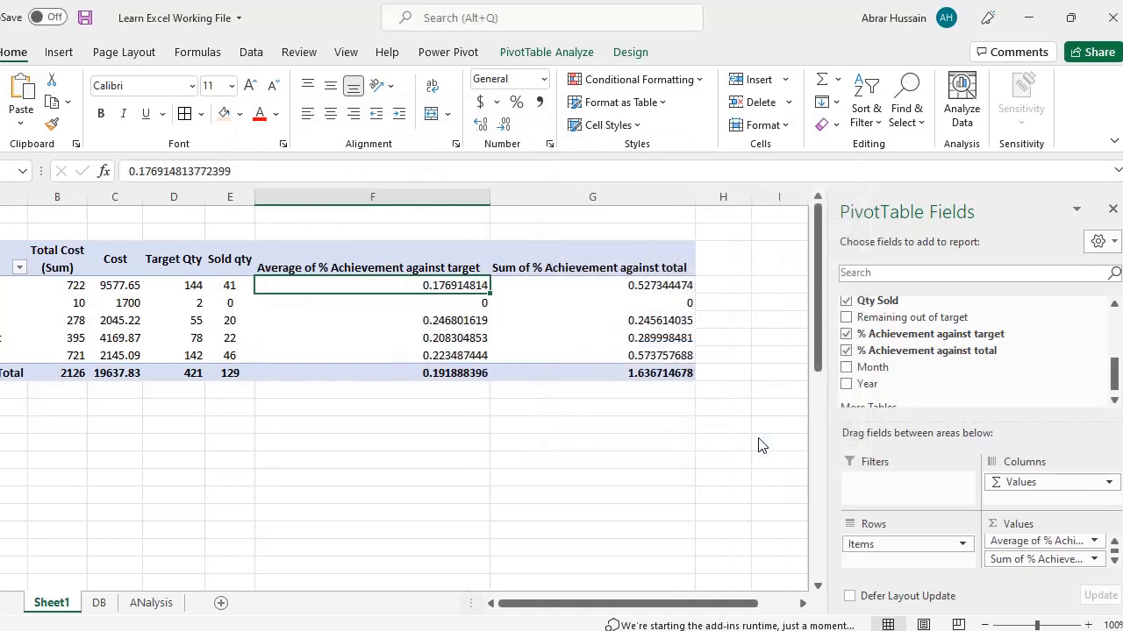
- Change the PivotTable's % Achievement against total value field to be summarized by Average
click(666, 288)
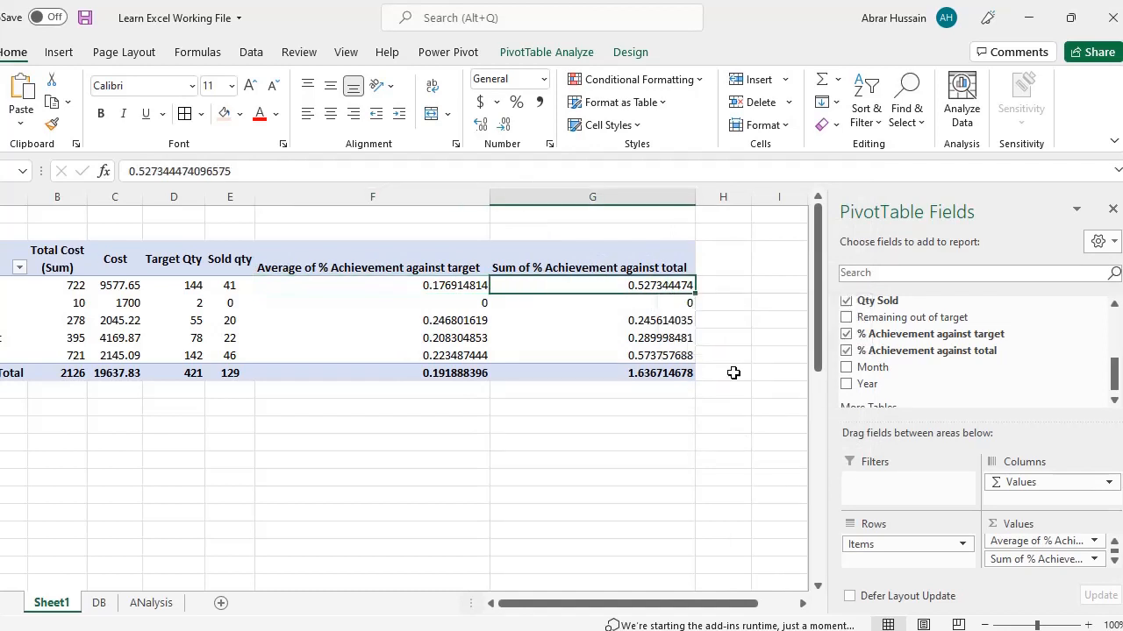
click(1114, 563)
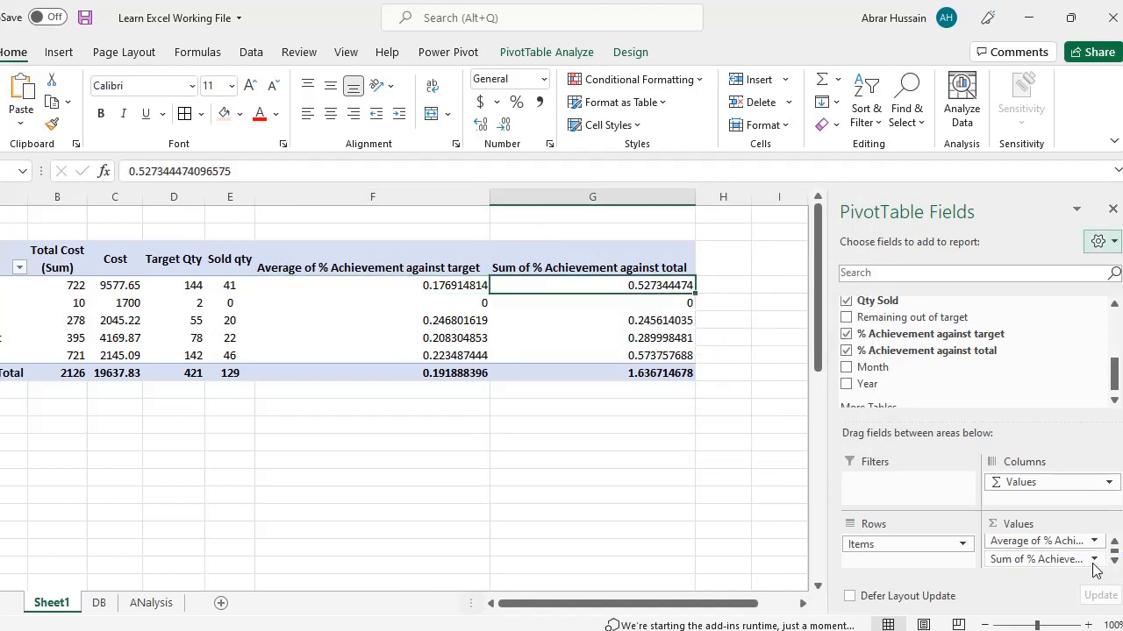
click(1093, 559)
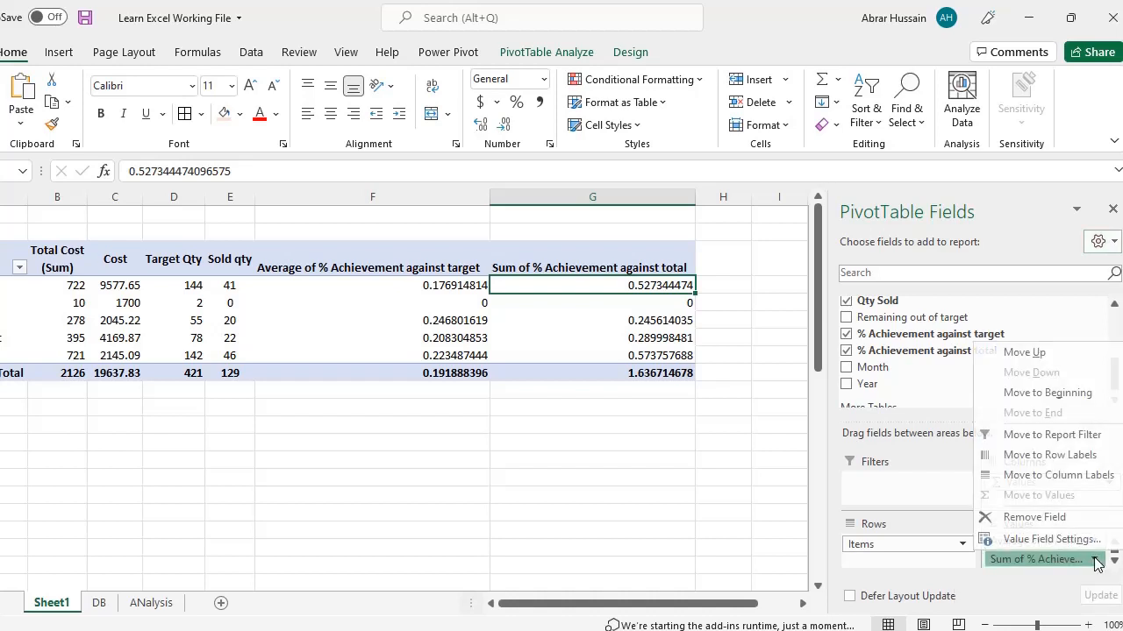
click(1048, 537)
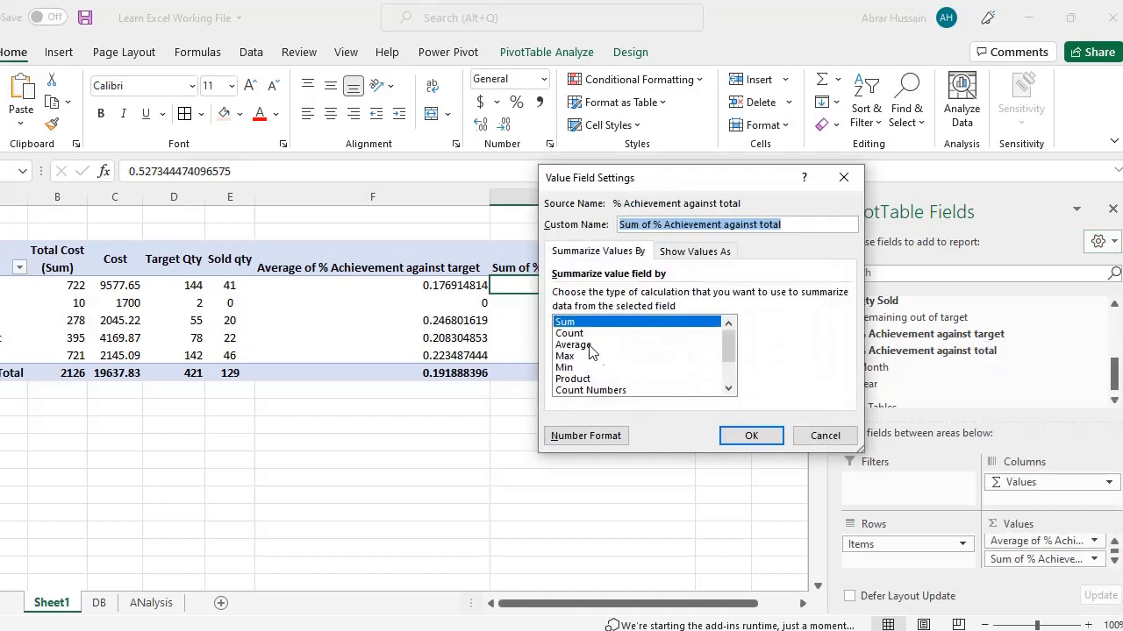
click(587, 346)
click(751, 436)
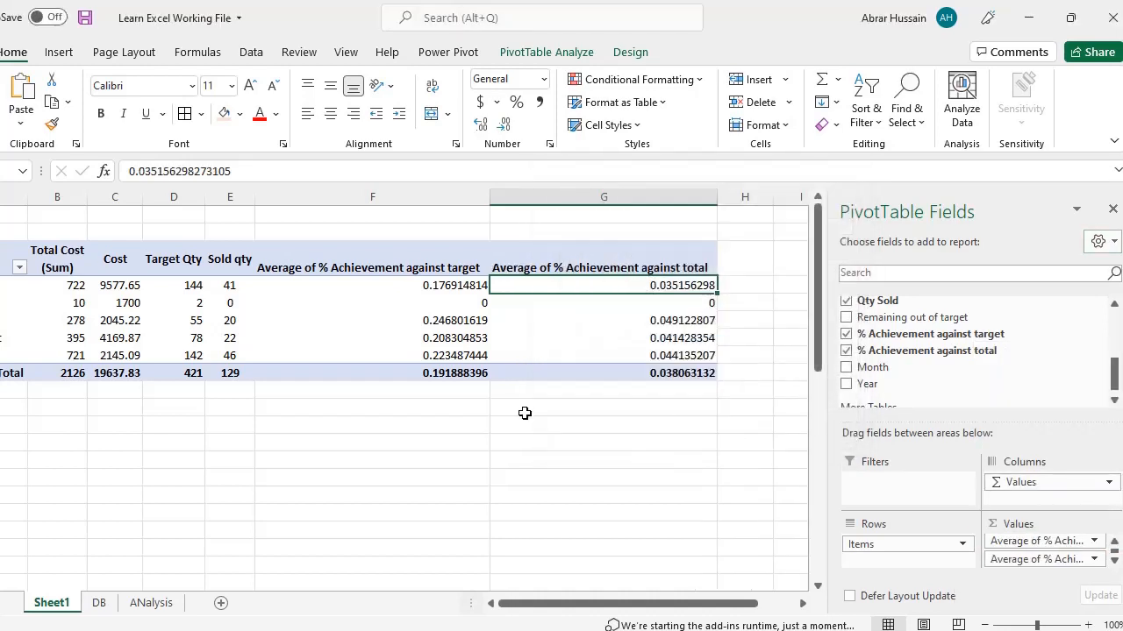
- Check the % Achievement headers on the DB sheet and rename the PivotTable's column F header as % Achievement against target ()
click(99, 603)
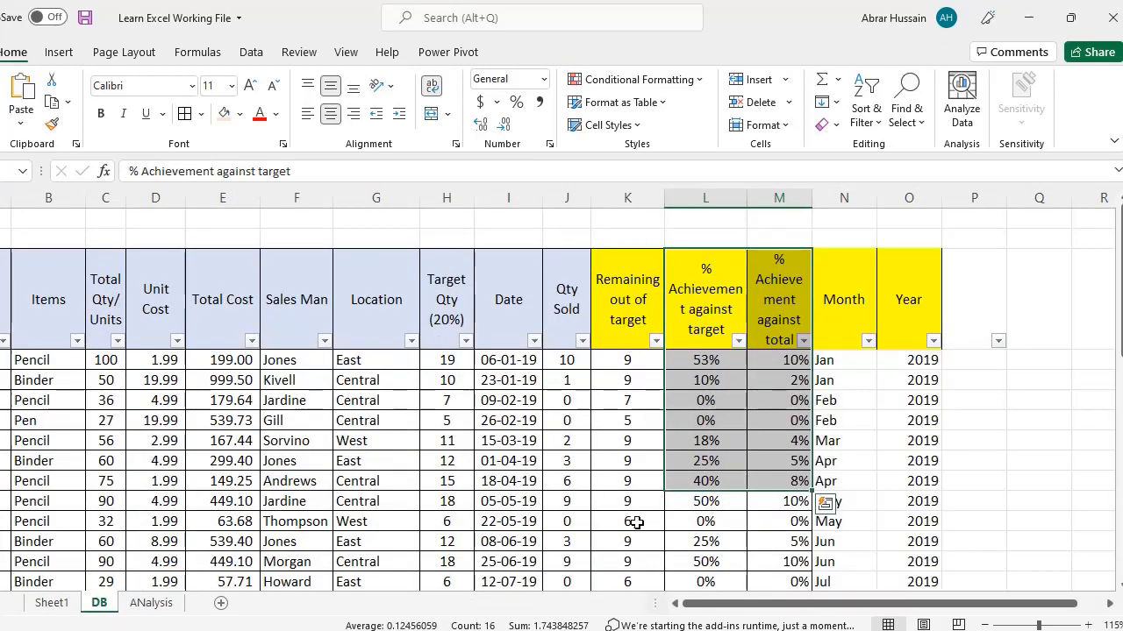
click(51, 603)
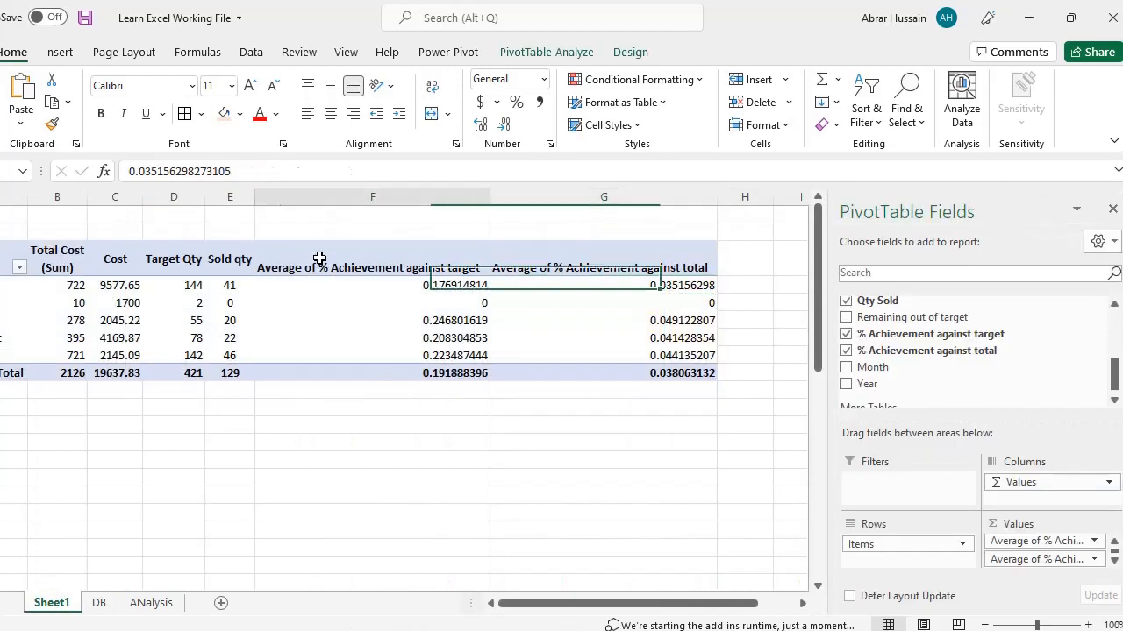
click(320, 263)
key(F2)
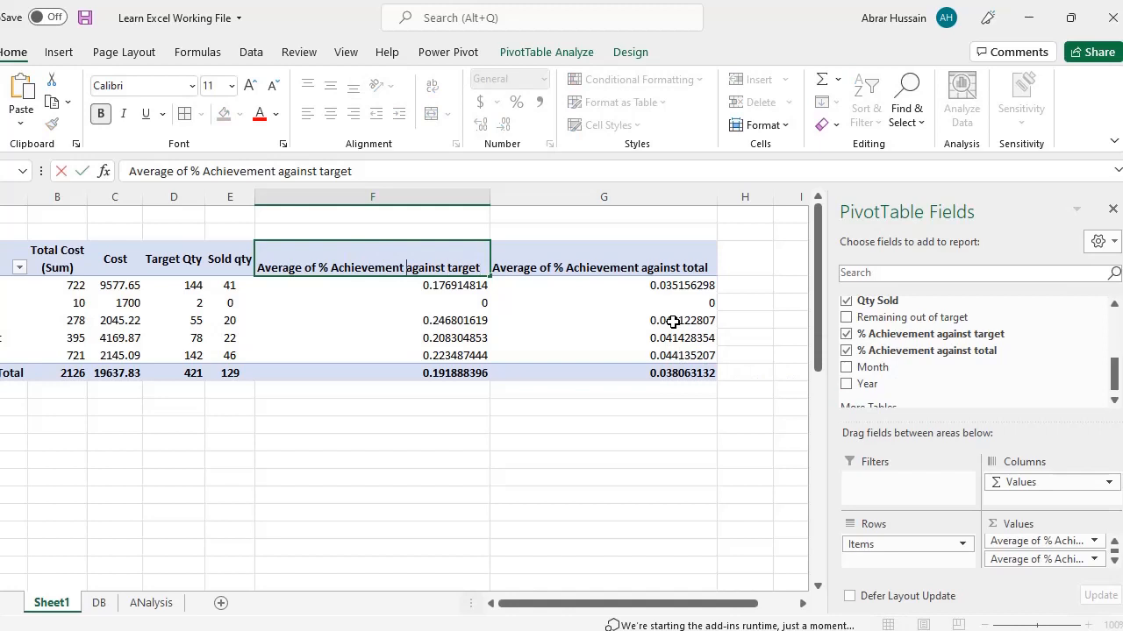
key(ctrl+shift+Left)
key(ctrl+shift+Left)
key(BackSpace)
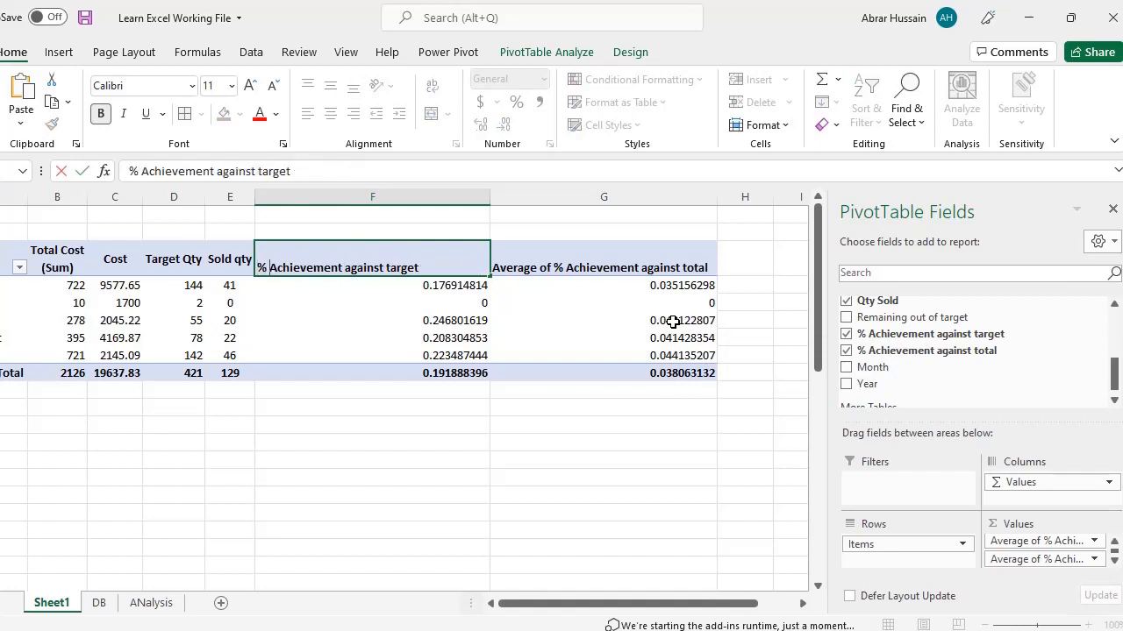
key(ctrl+shift+Right)
key(End)
text(())
key(Return)
key(Up)
key(F2)
key(ctrl+shift+Left)
key(ctrl+shift+Left)
key(ctrl+shift+Left)
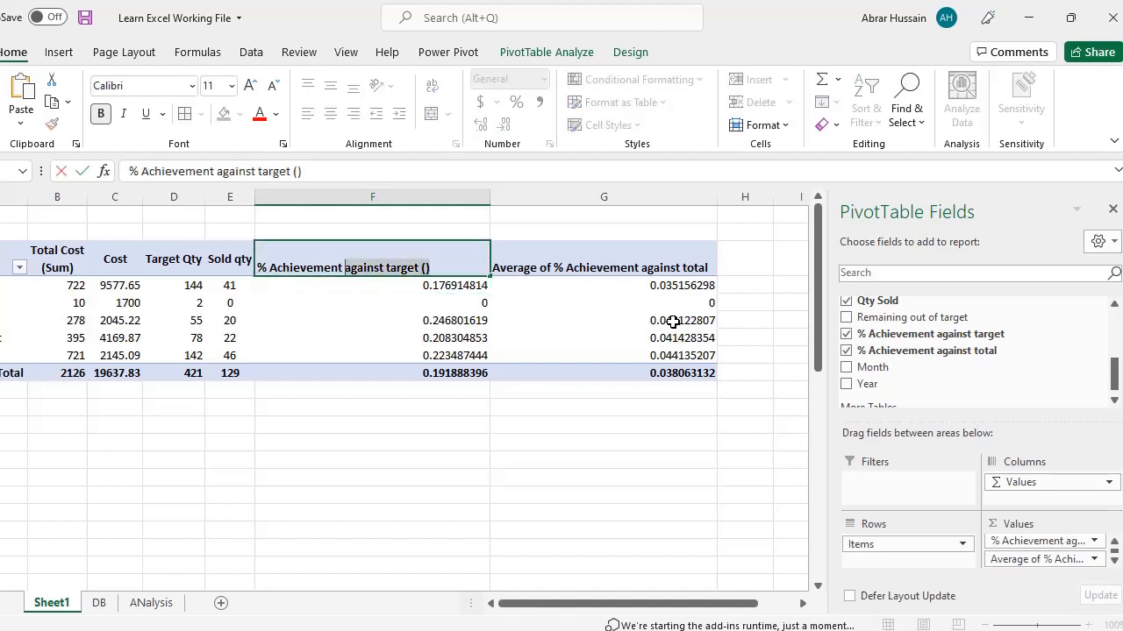
key(ctrl+shift+Left)
key(ctrl+shift+Left)
key(Return)
- Rename the Average of % Achievement against total header as % Achievement against total () and narrow column G
key(Up)
key(Right)
key(F2)
key(ctrl+Left)
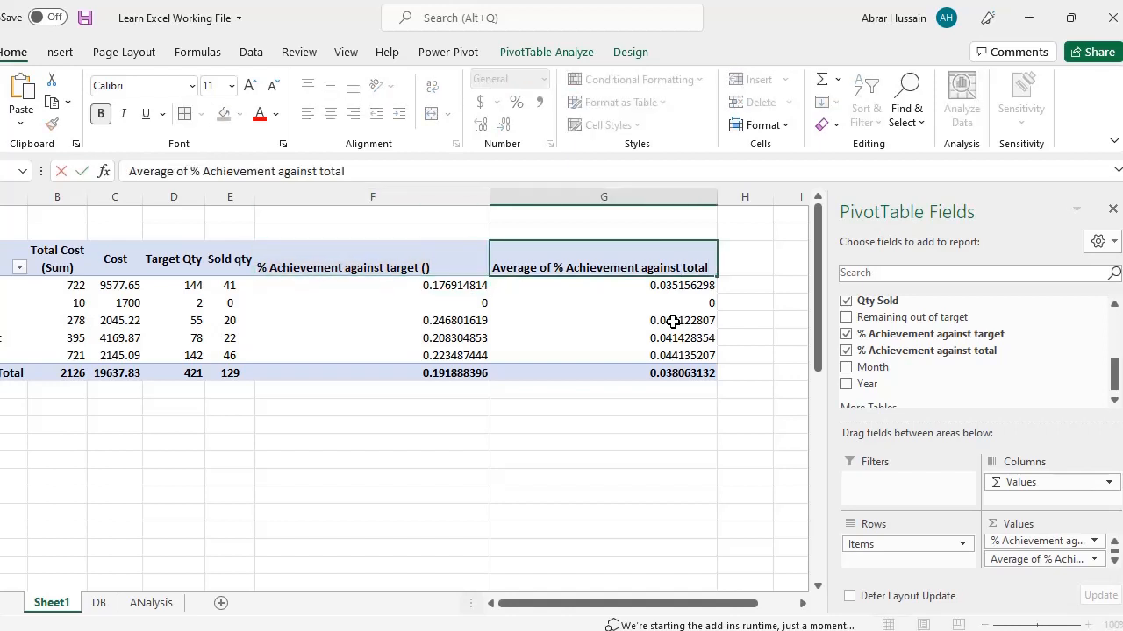
key(ctrl+shift+Left)
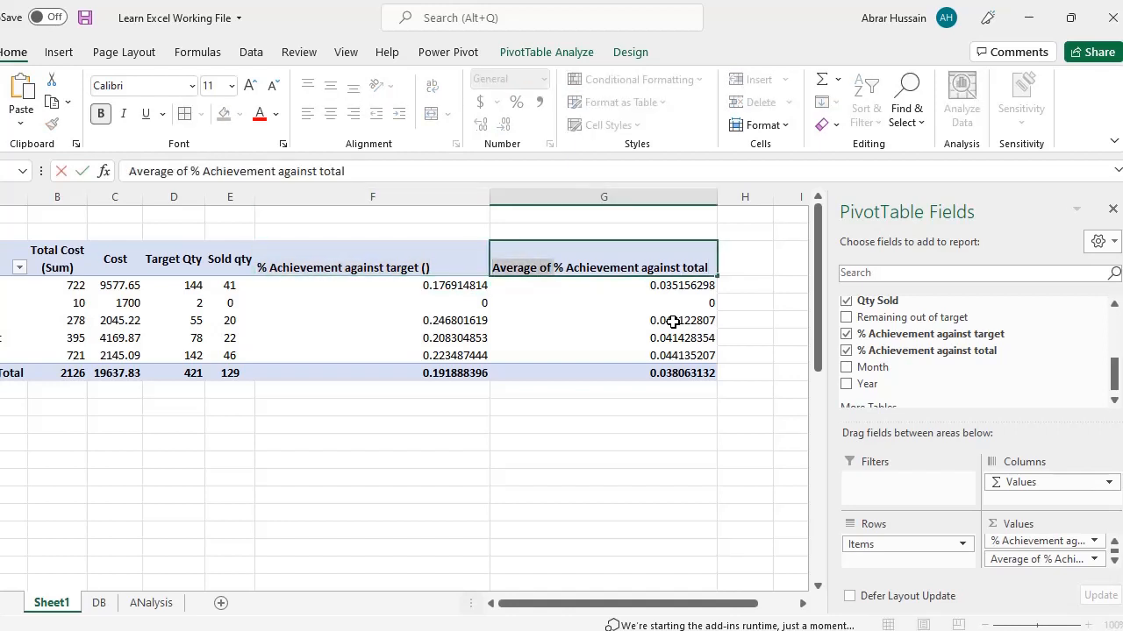
key(BackSpace)
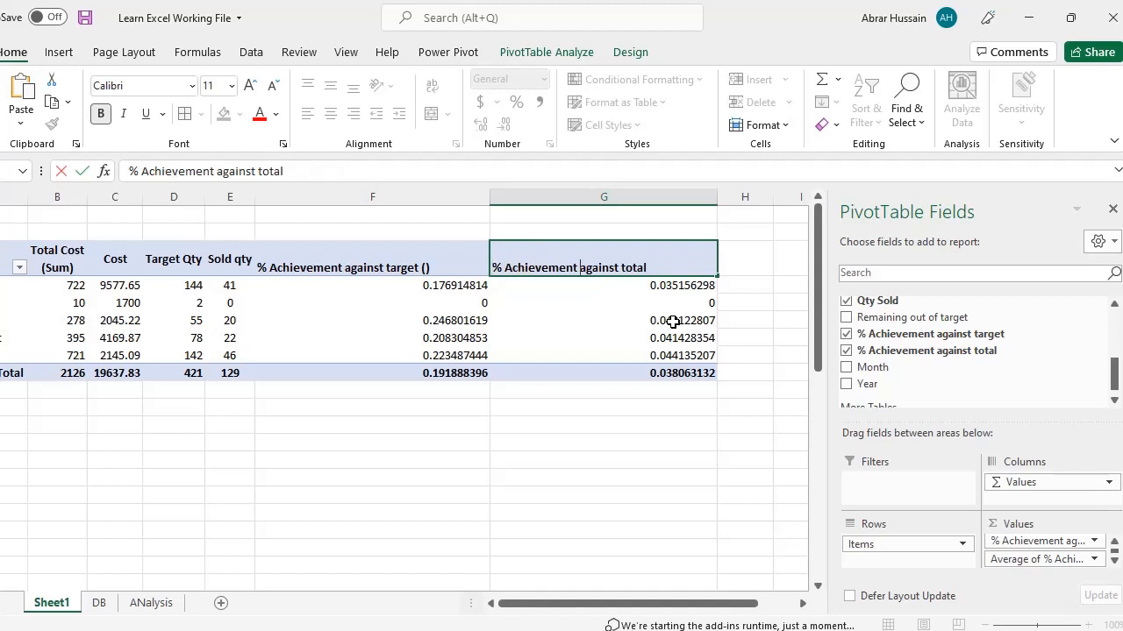
key(Return)
key(Return)
key(Return)
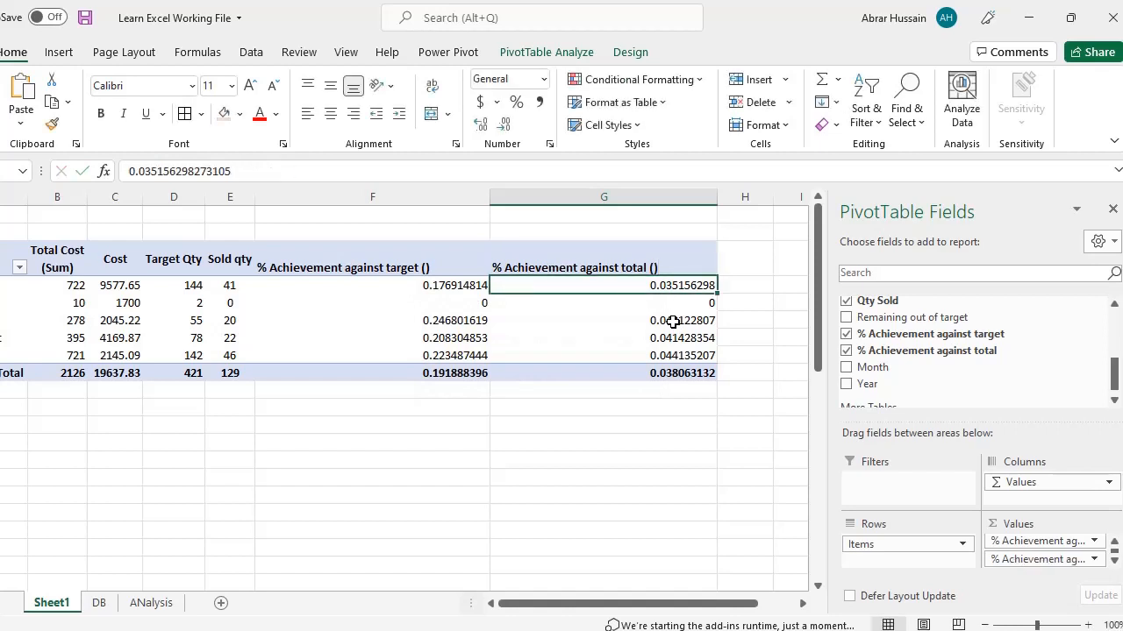
drag(720, 196, 645, 196)
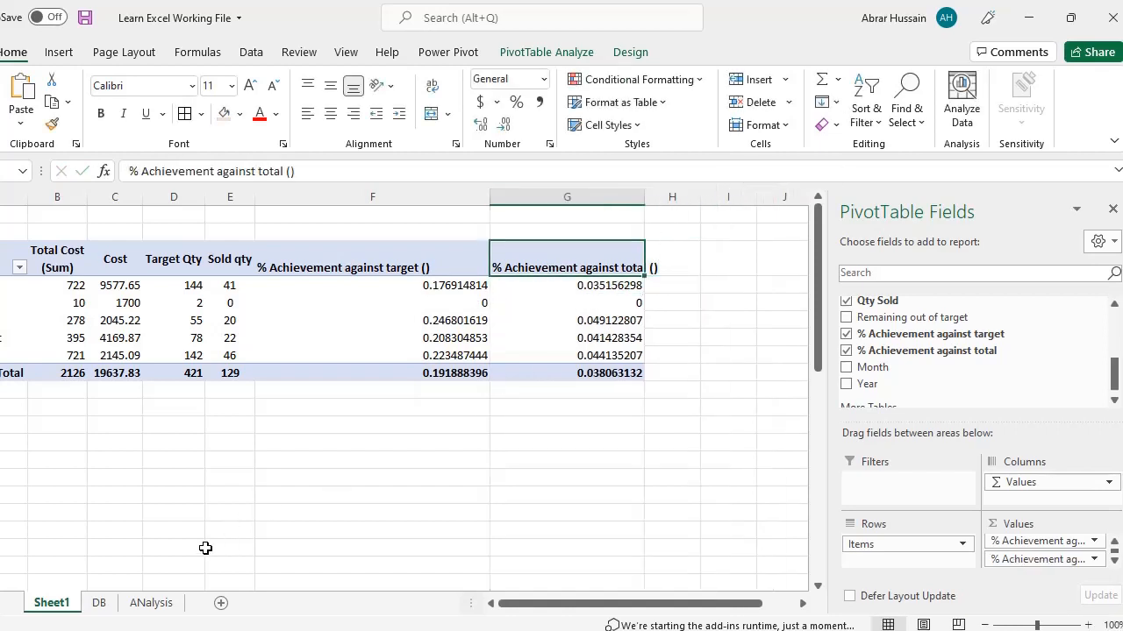
- On the DB sheet, insert an underscore after Qty in the Qty Sold header and after Target in the Target Qty (20%) header
click(96, 603)
click(556, 297)
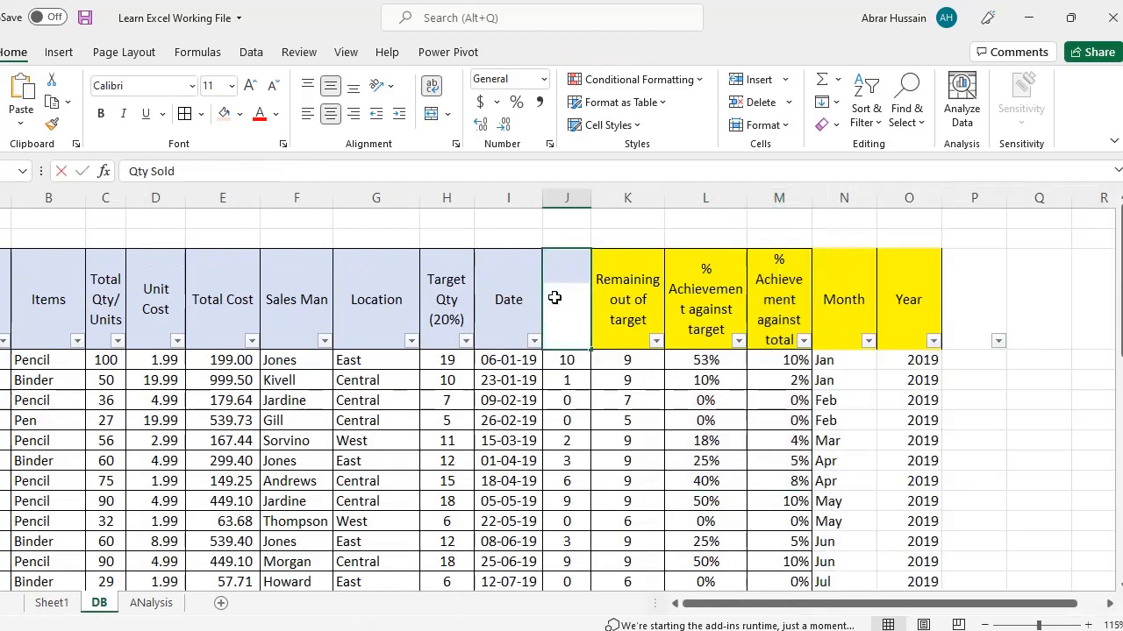
double_click(556, 296)
text(_)
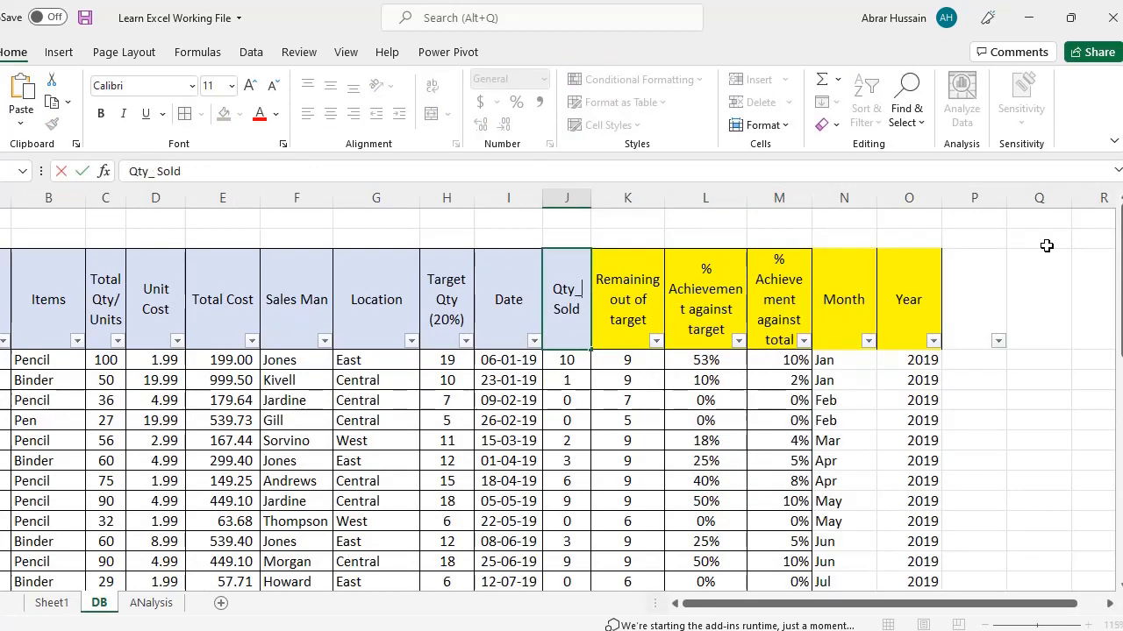
key(ctrl+Return)
key(F2)
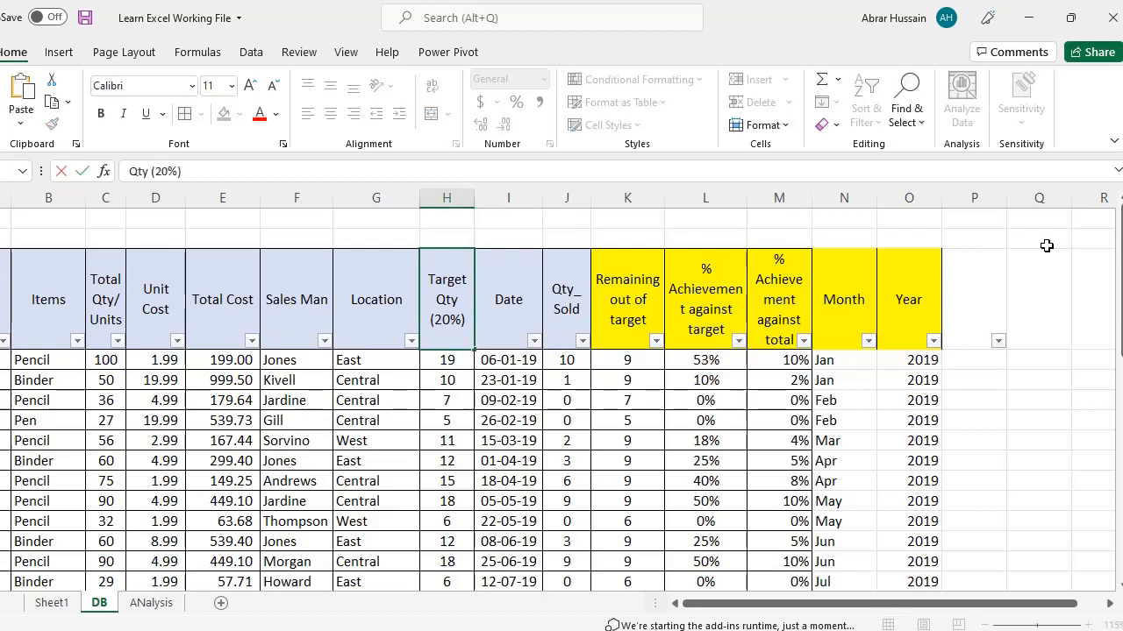
key(Up)
text(_)
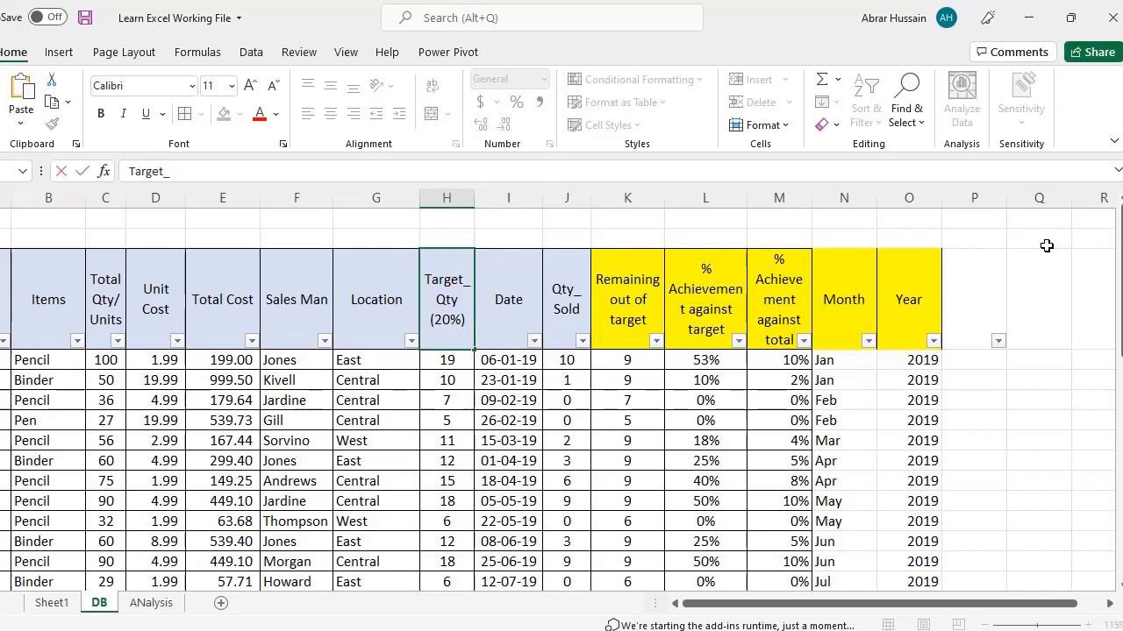
click(359, 282)
click(180, 285)
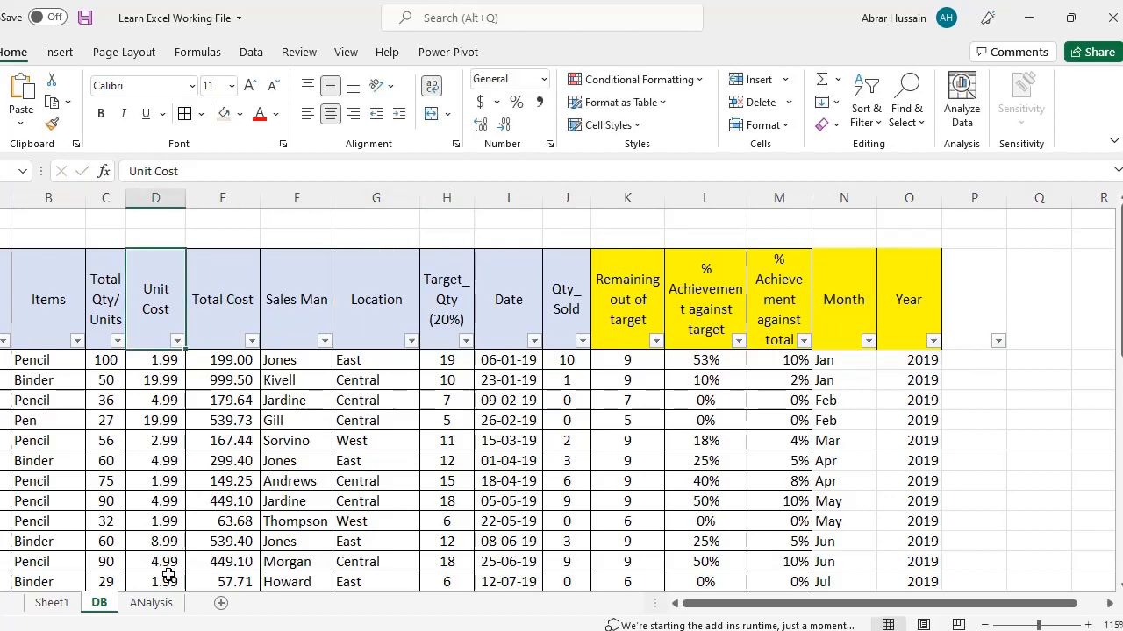
- Check the Analysis by Items percentages on the ANalysis sheet, and format the PivotTable's two % Achievement columns as centred percentages on Sheet1
click(151, 603)
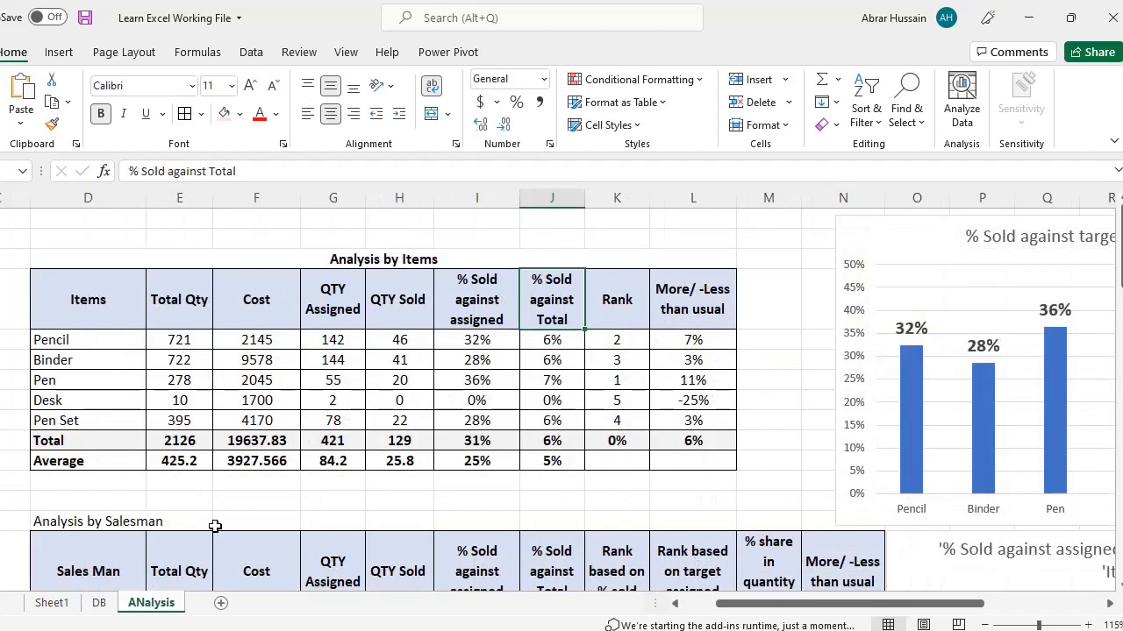
click(51, 602)
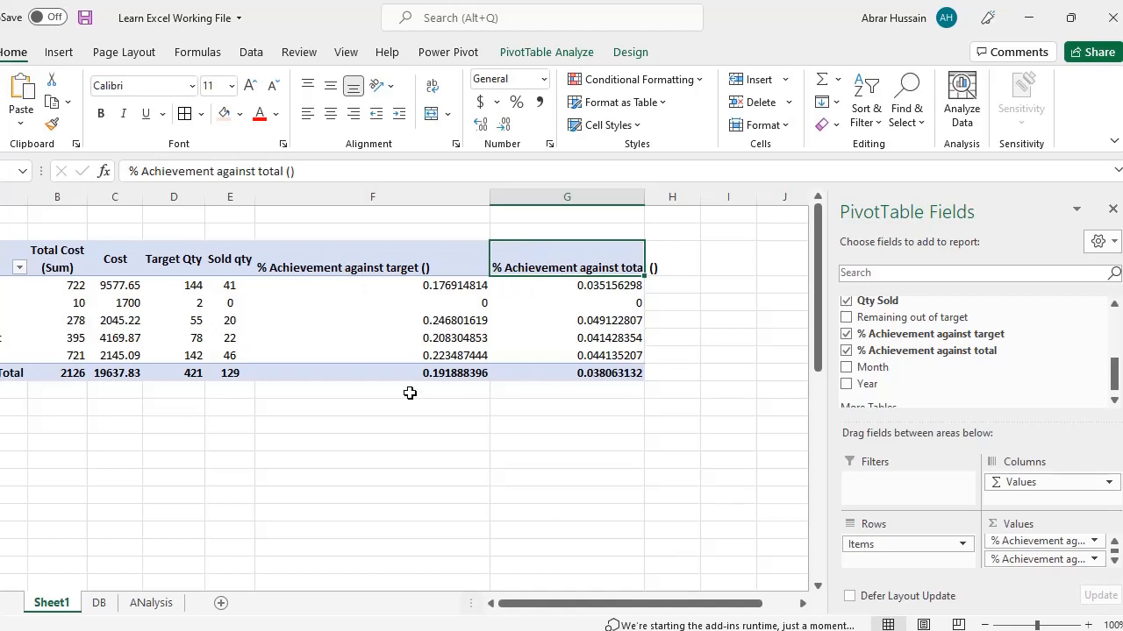
drag(416, 290, 621, 367)
click(516, 101)
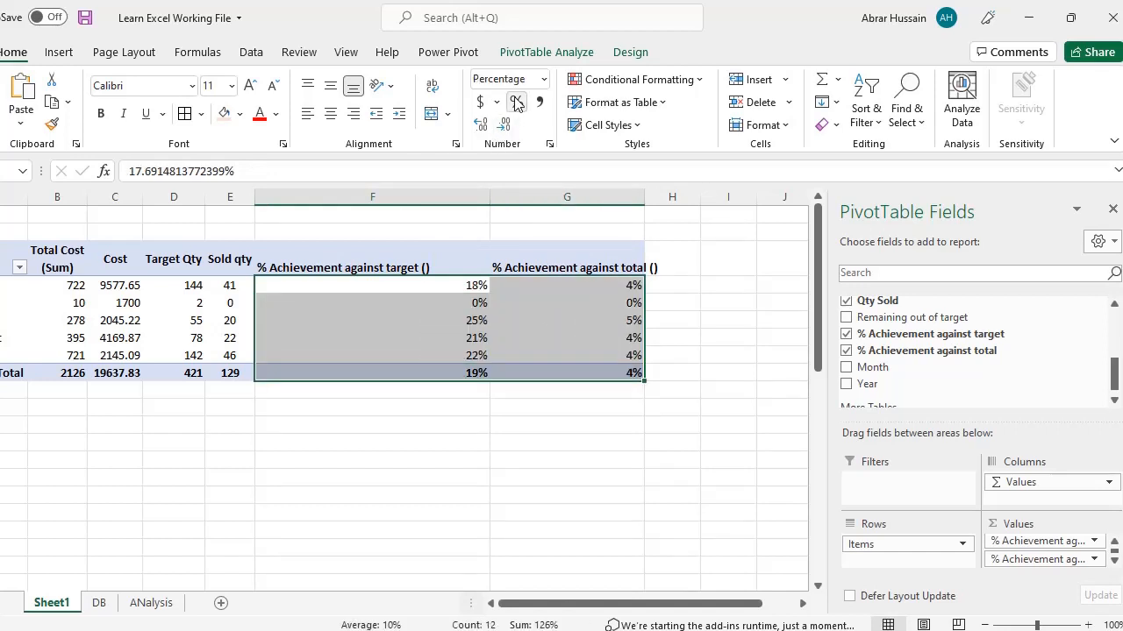
click(331, 114)
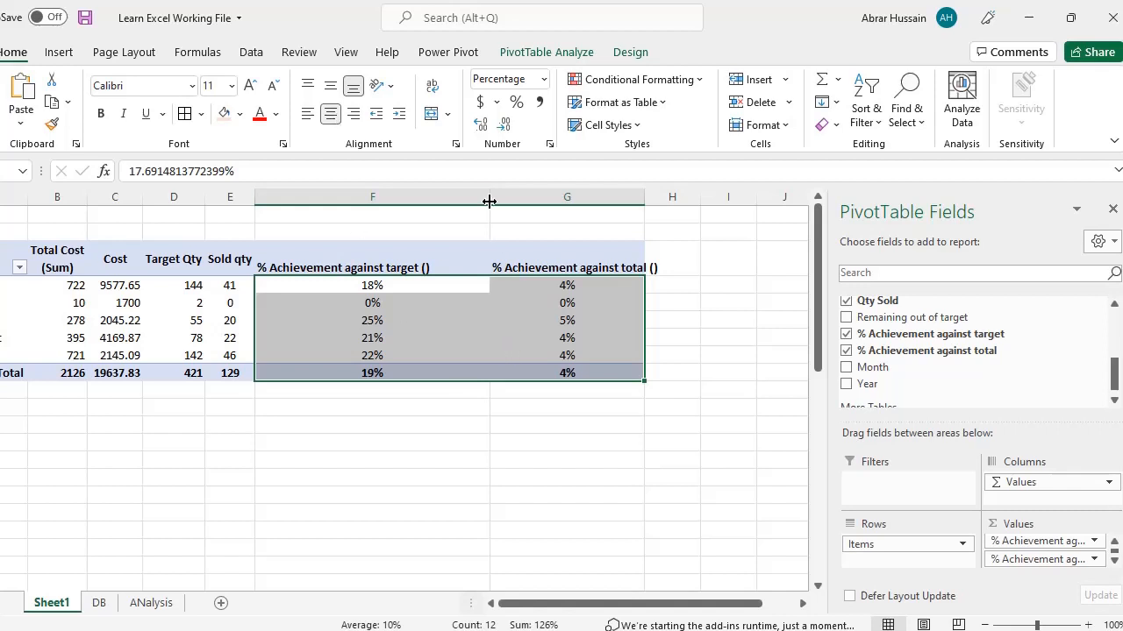
- Narrow columns F and G, and wrap the PivotTable's header row text, centred horizontally and vertically
drag(488, 201, 366, 215)
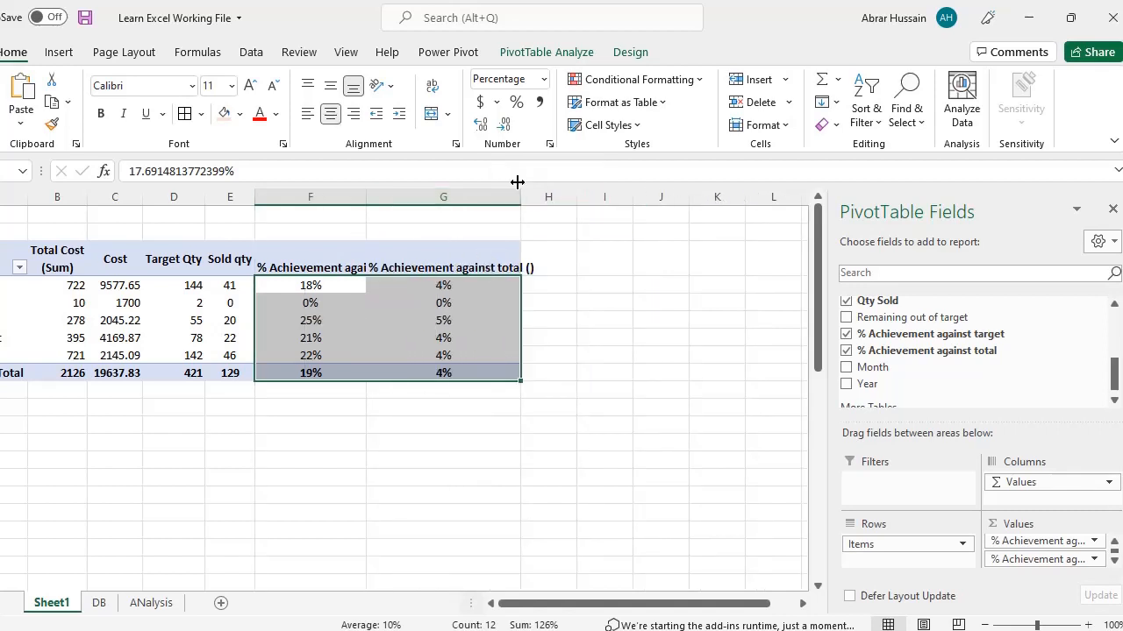
drag(520, 188, 434, 219)
drag(309, 266, 6, 267)
click(433, 85)
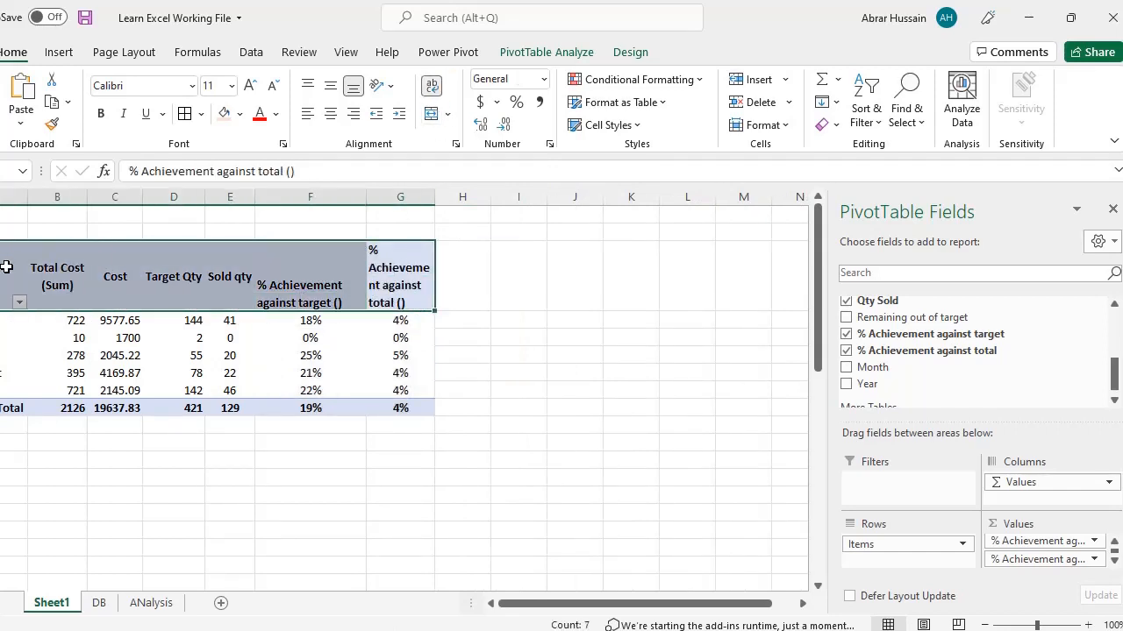
click(329, 113)
click(329, 88)
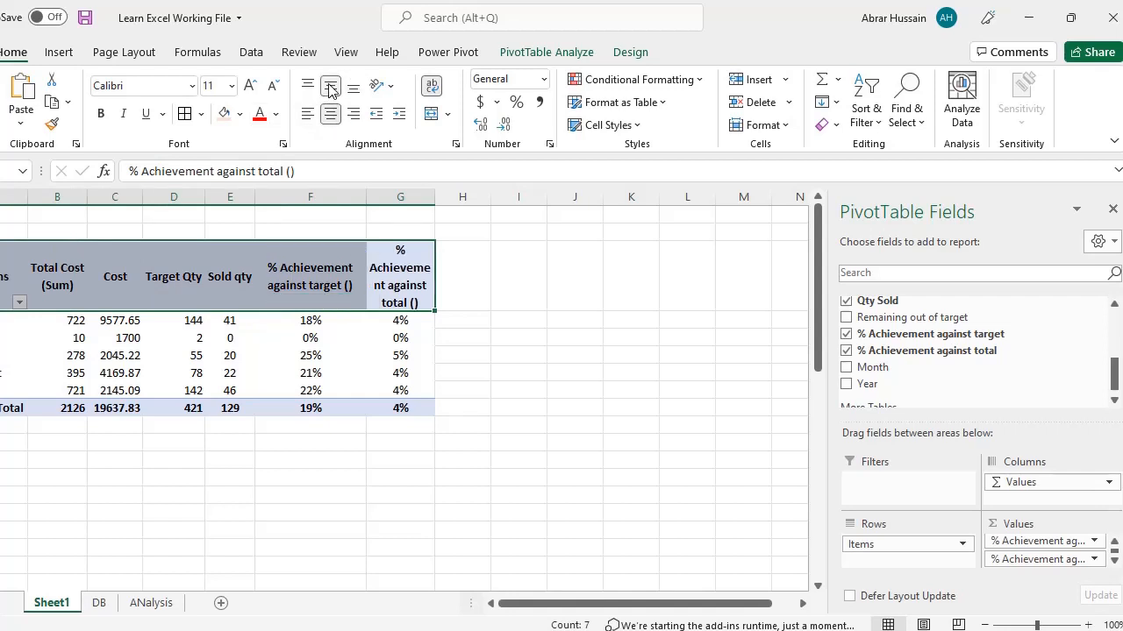
- Apply all borders to the whole PivotTable, from the header row to the Grand Total, and narrow column F
click(184, 115)
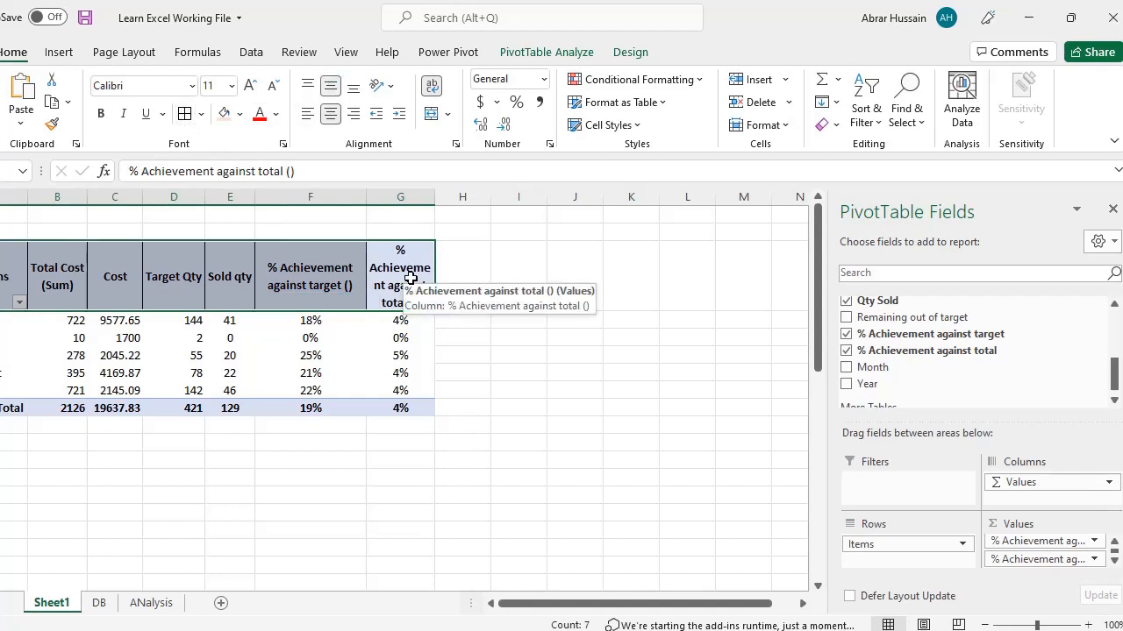
drag(367, 197, 346, 196)
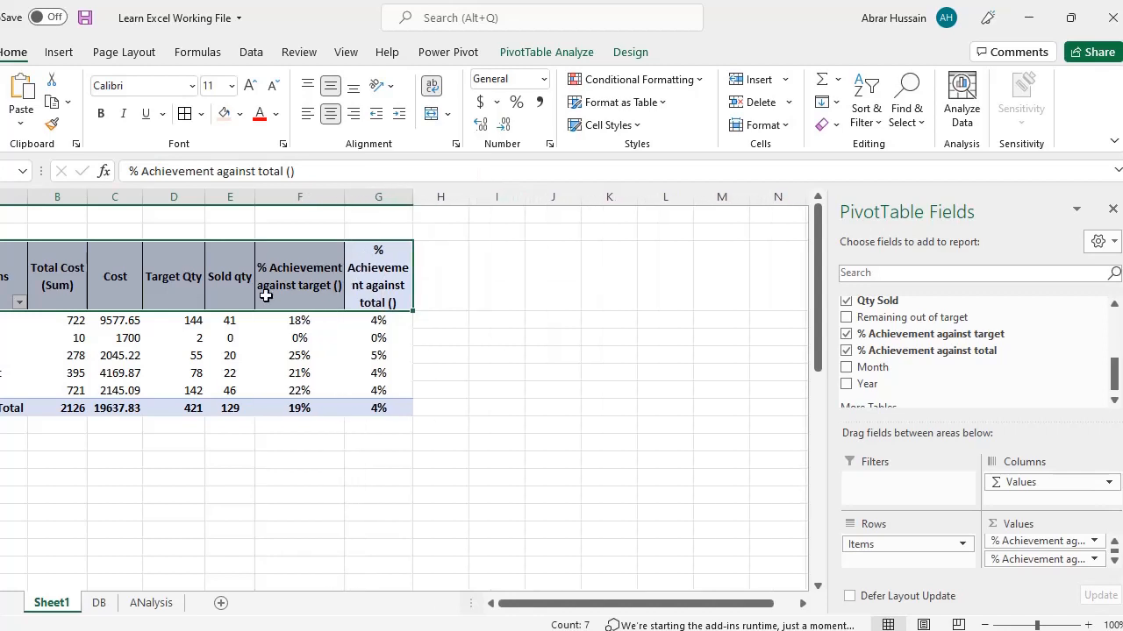
drag(17, 274, 374, 407)
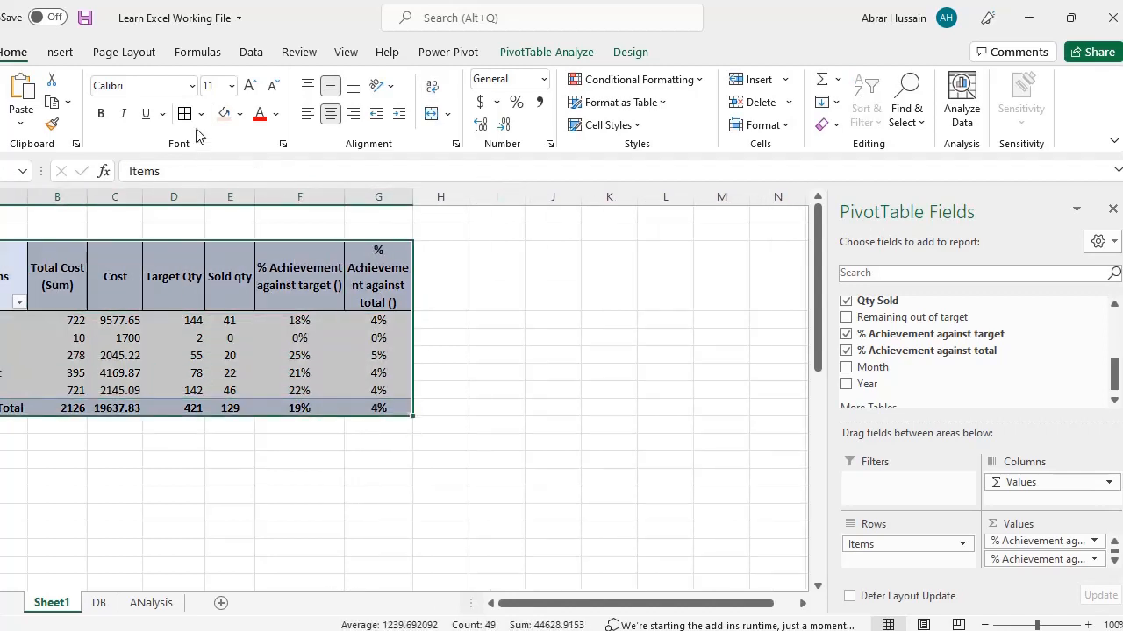
- Centre the PivotTable's values horizontally in columns B to G, including the Grand Total row
click(83, 321)
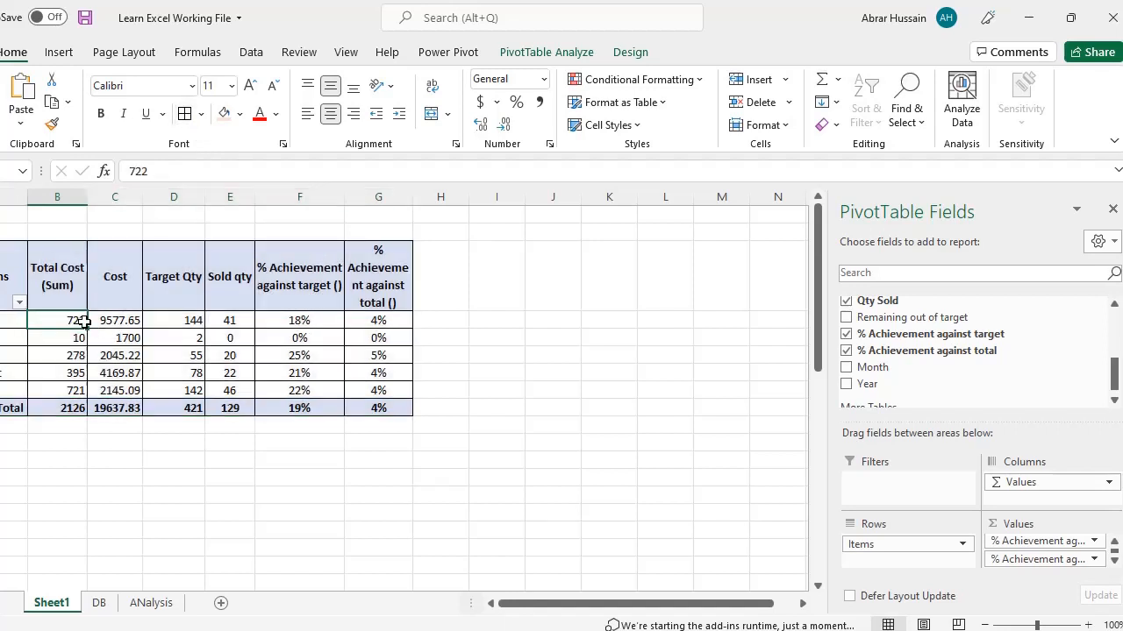
drag(83, 321, 372, 409)
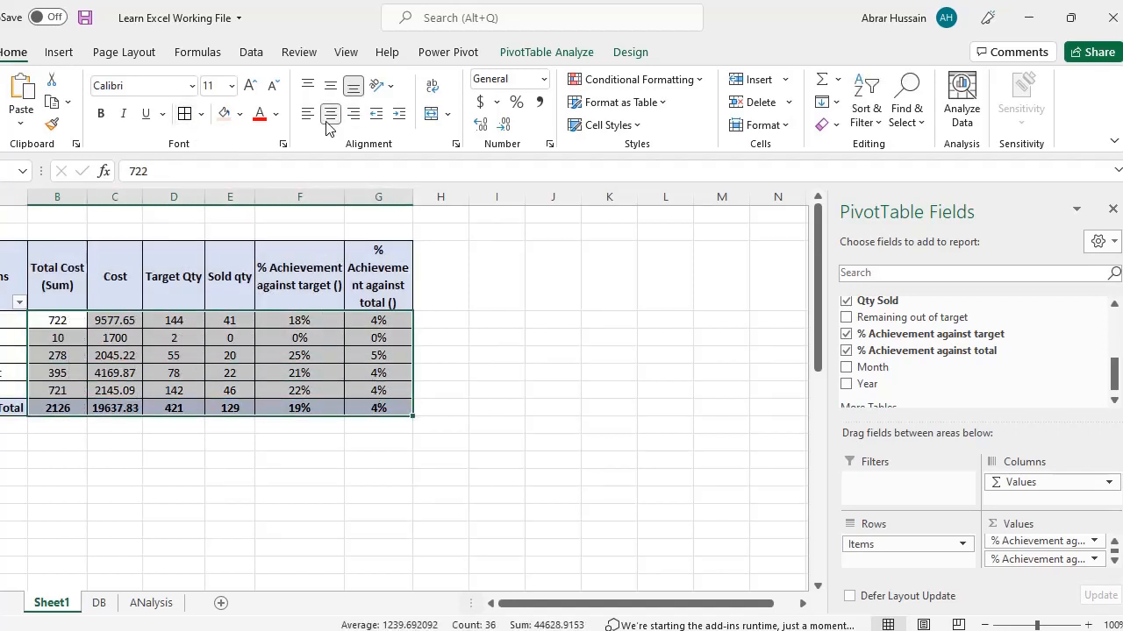
click(139, 319)
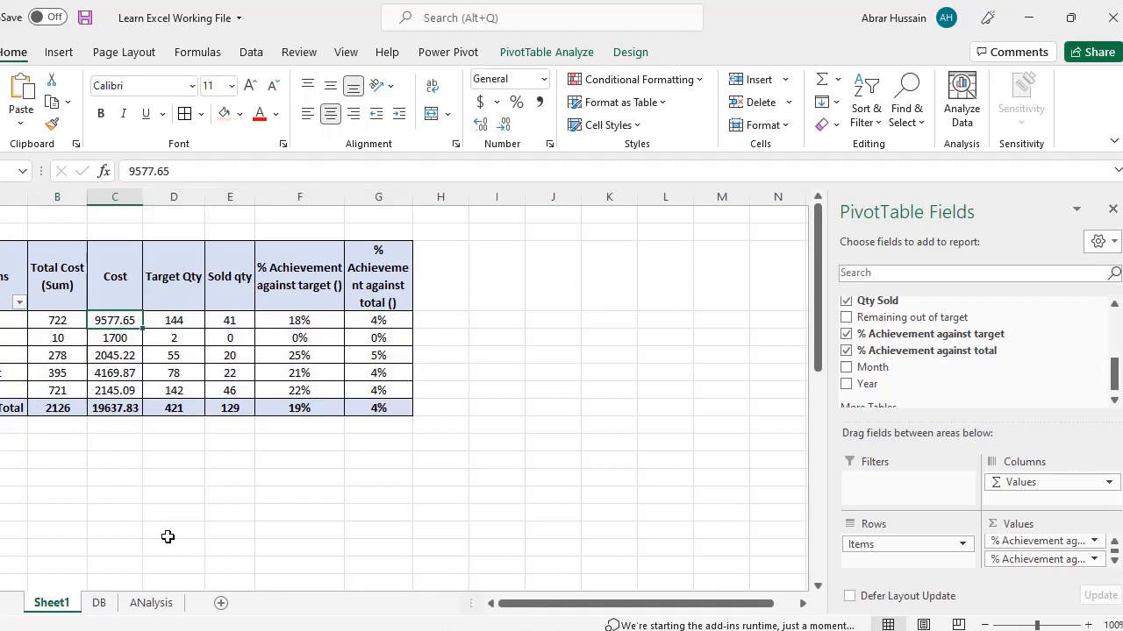
- Review the Analysis by Items and Analysis by Salesman tables on the ANalysis sheet for comparison with the PivotTable on Sheet1
click(151, 603)
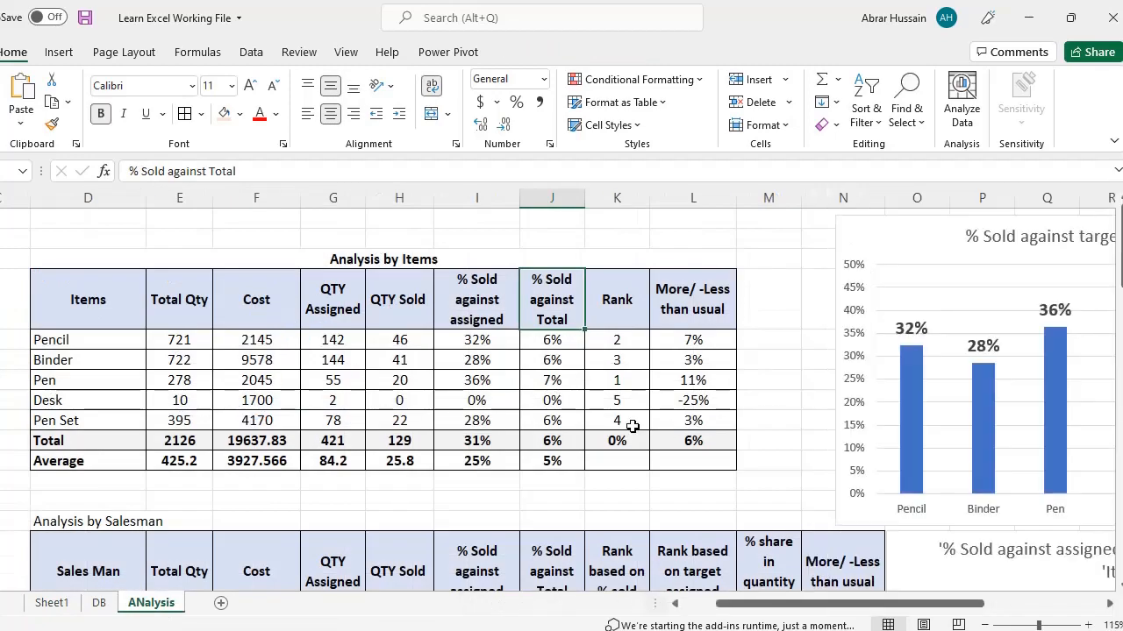
click(316, 363)
click(315, 334)
click(207, 352)
click(258, 383)
click(507, 352)
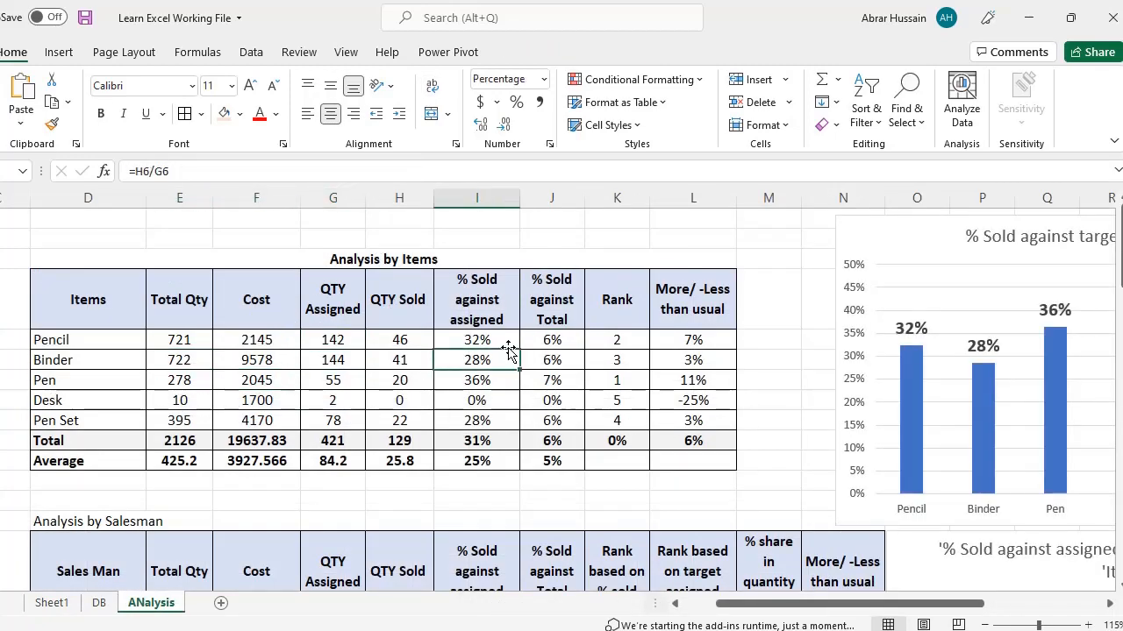
click(554, 343)
click(611, 366)
click(58, 605)
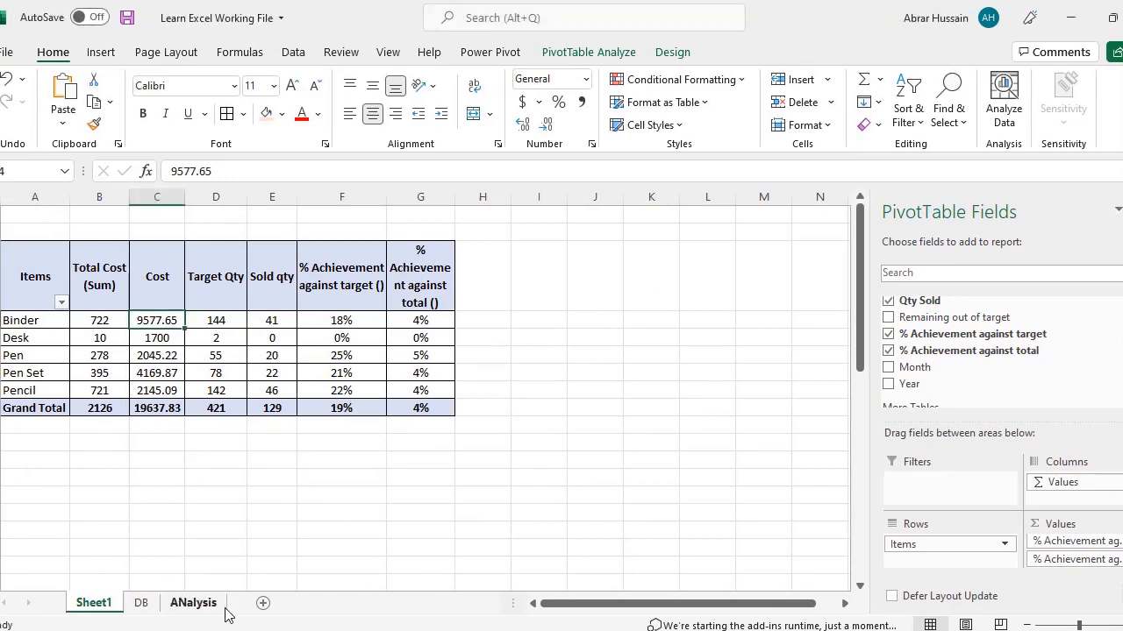
click(193, 603)
scroll(77, 532, down, 5)
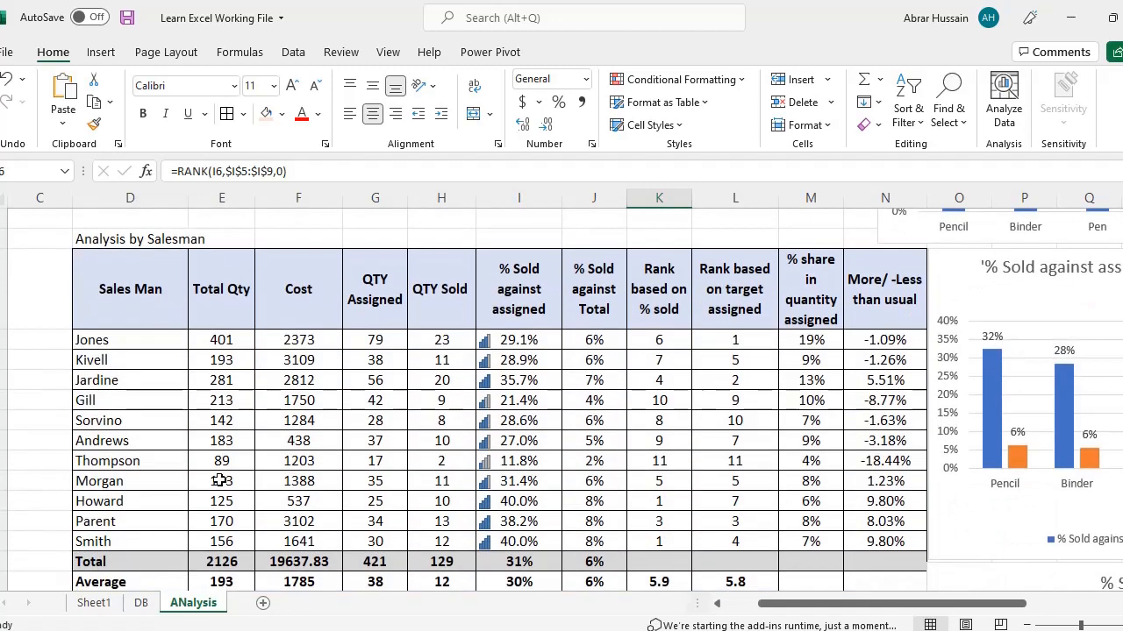
click(94, 602)
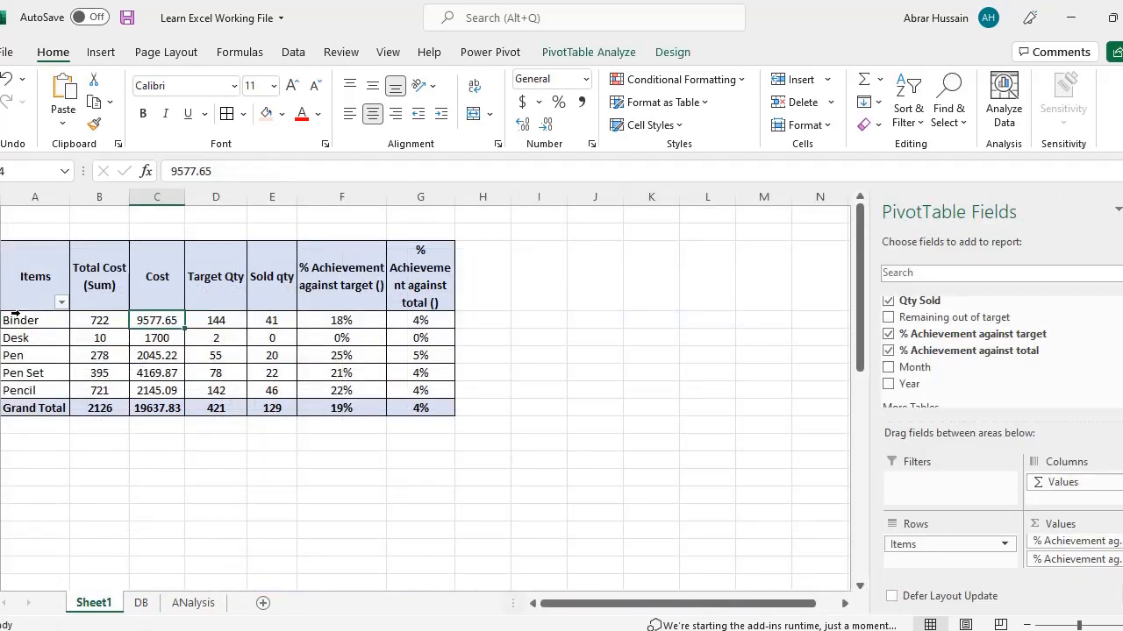
- Copy the whole Items PivotTable and paste the copy below it on Sheet1, starting at cell A12
drag(38, 274, 416, 421)
key(ctrl+c)
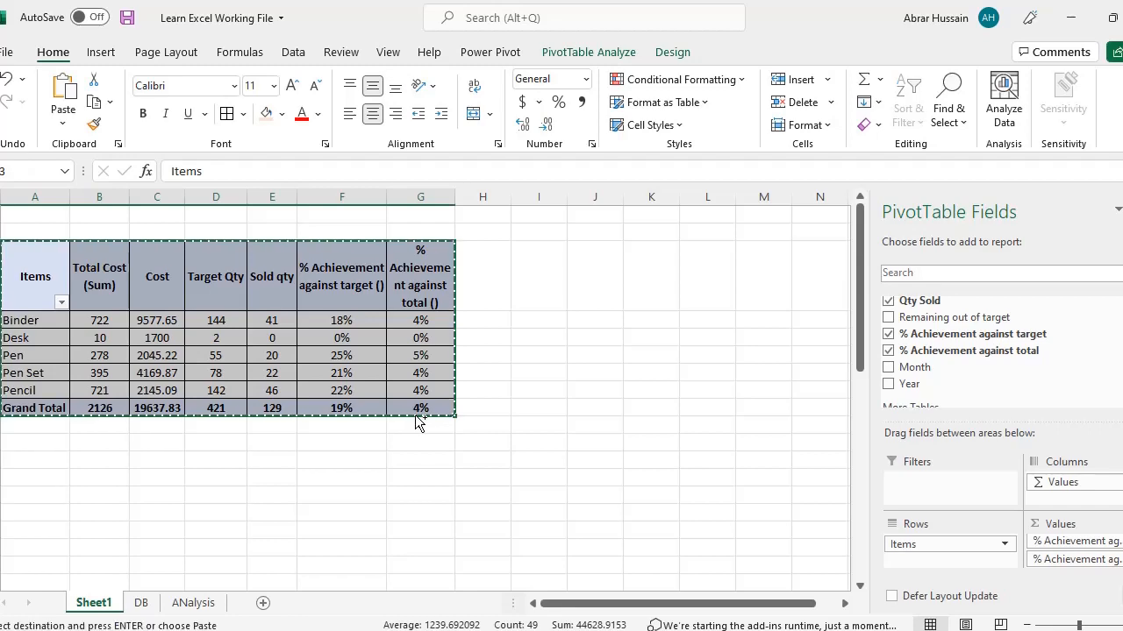
click(46, 461)
key(ctrl+v)
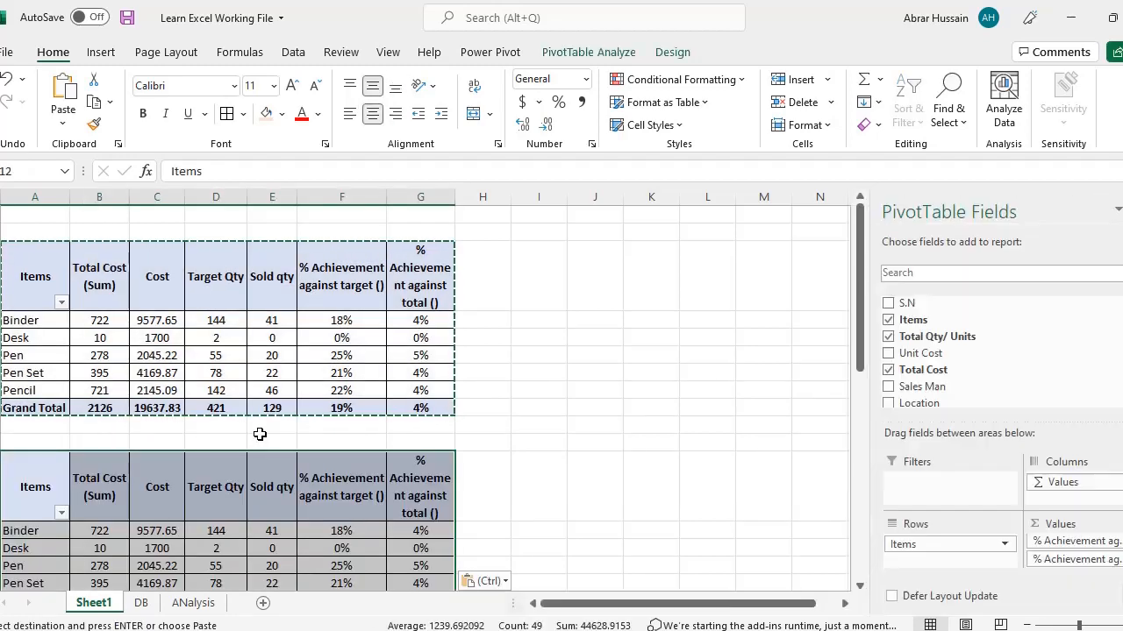
scroll(175, 393, down, 3)
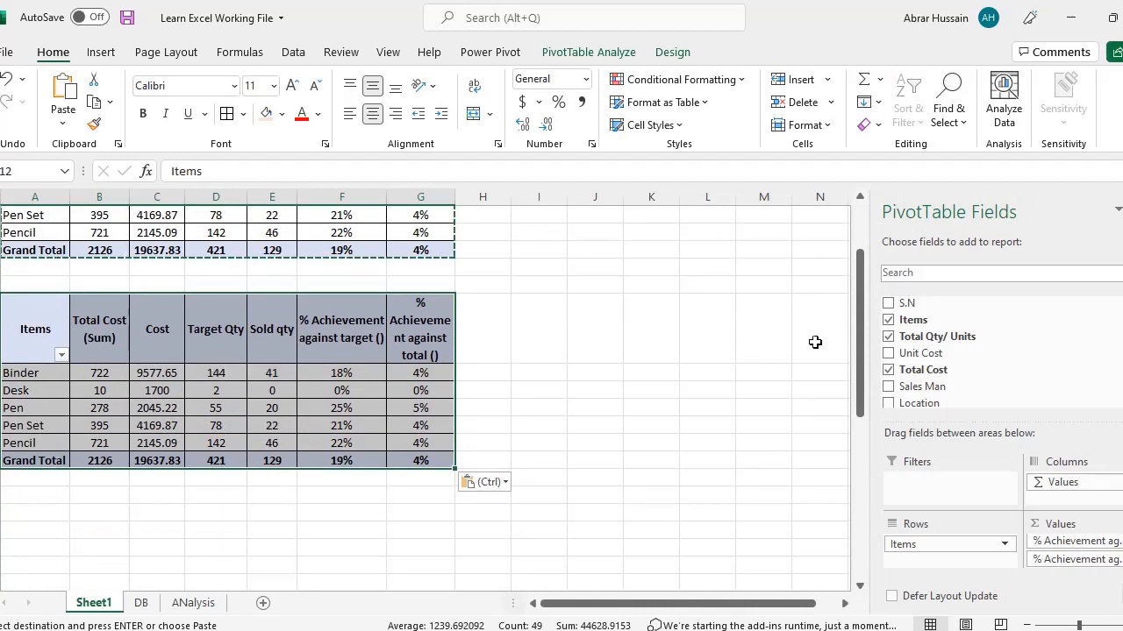
scroll(359, 316, up, 1)
click(351, 268)
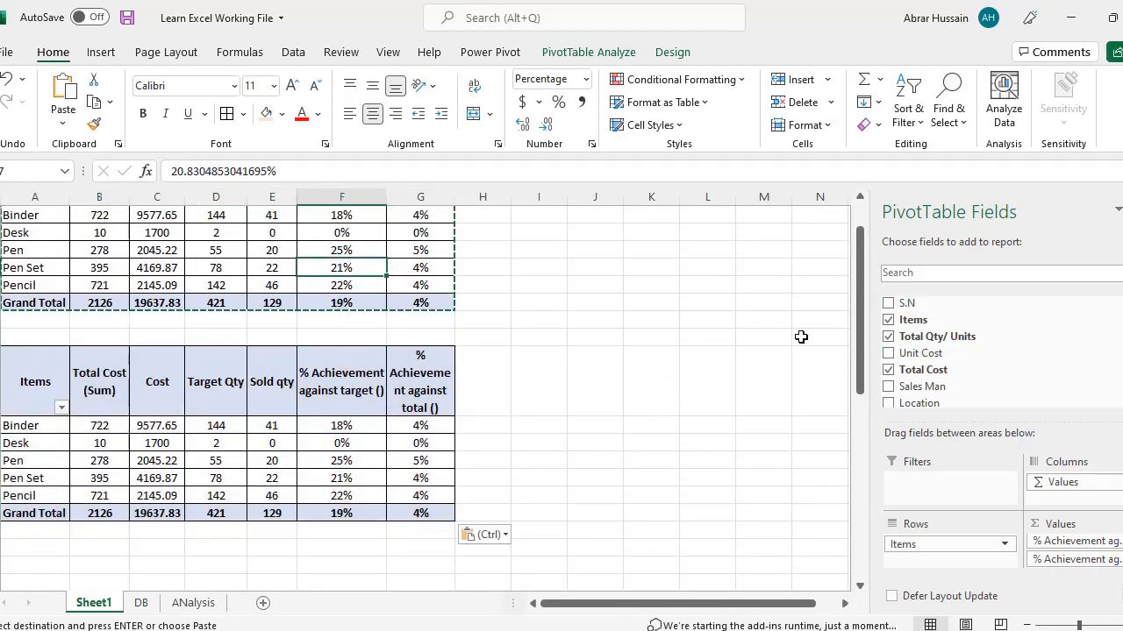
click(350, 408)
click(320, 458)
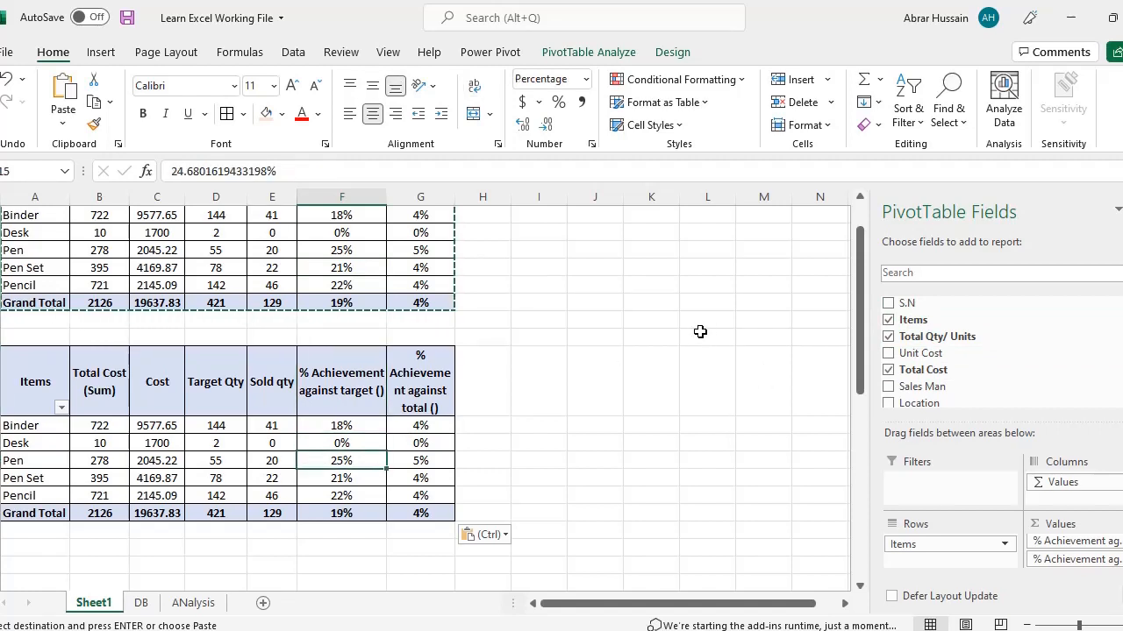
- Replace Items with Sales Man in the rows of the PivotTable copy at A12, and select the whole copy for bordering
click(888, 321)
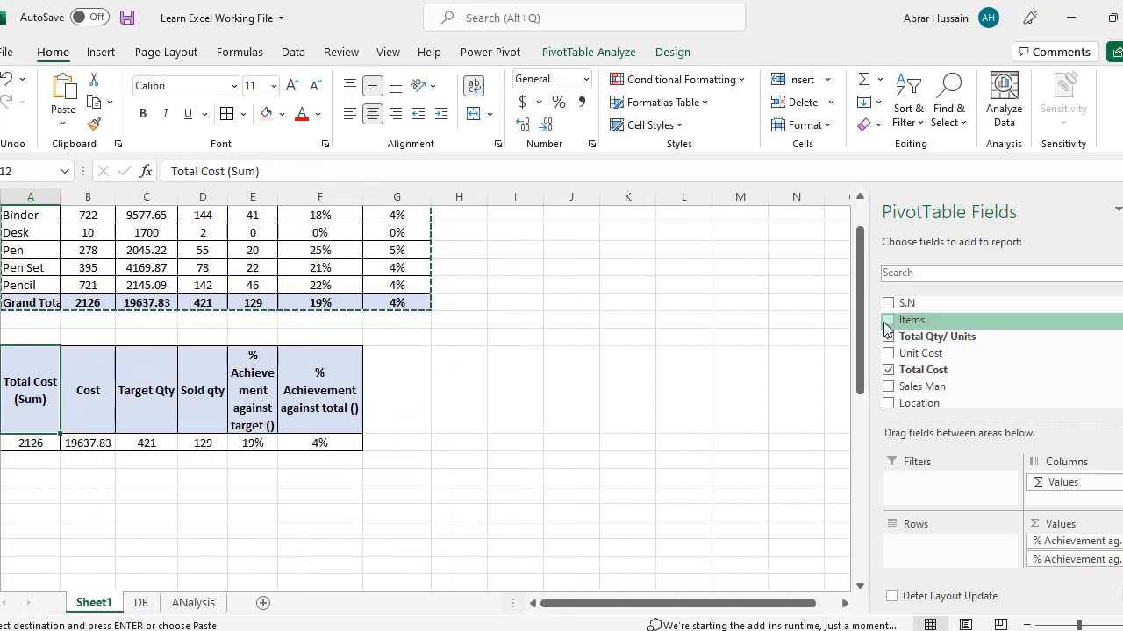
drag(924, 386, 934, 542)
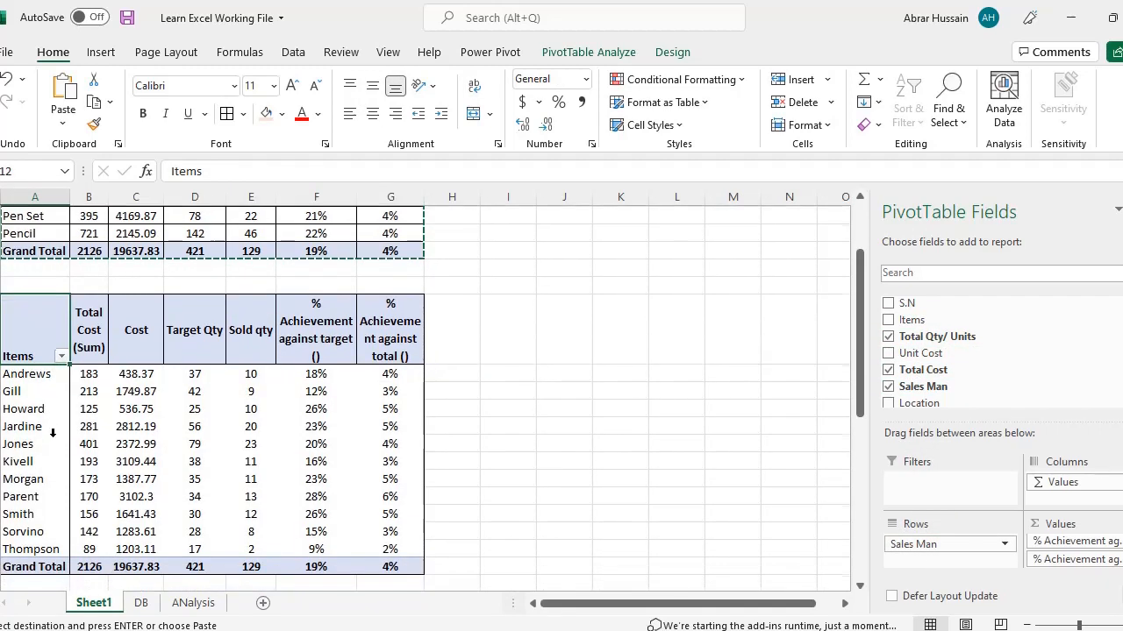
drag(38, 336, 398, 565)
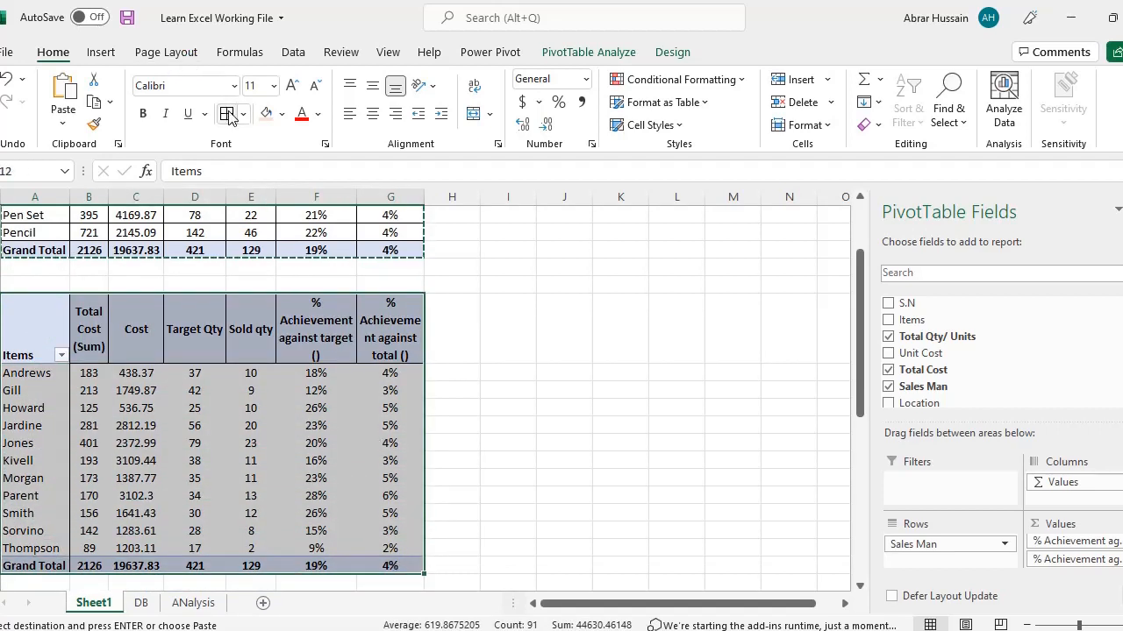
- Undo the pasted PivotTable and its row field changes, keeping the original table's values centred
key(Escape)
scroll(215, 228, up, 3)
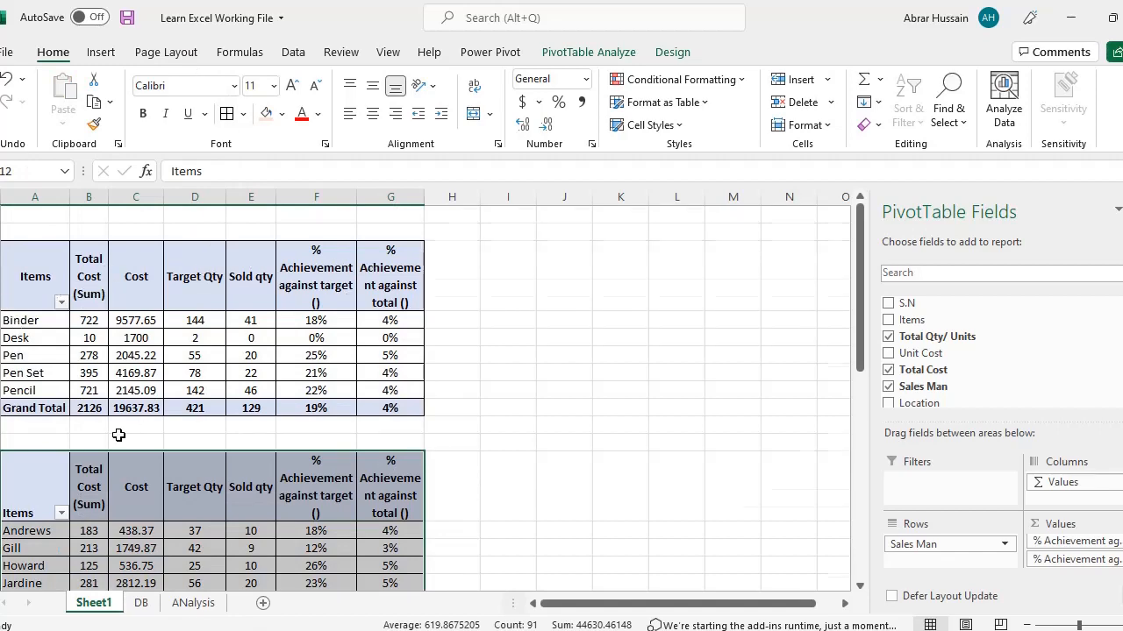
scroll(119, 435, down, 3)
key(ctrl+z)
key(ctrl+z)
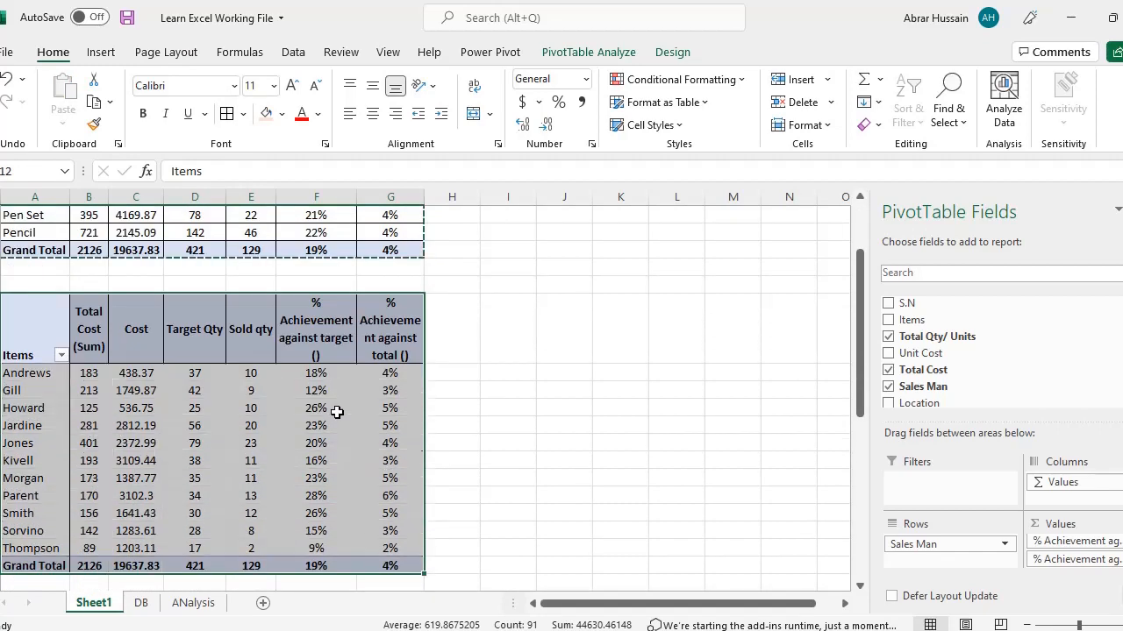
key(ctrl+z)
key(ctrl+z)
key(ctrl+z)
key(ctrl+z)
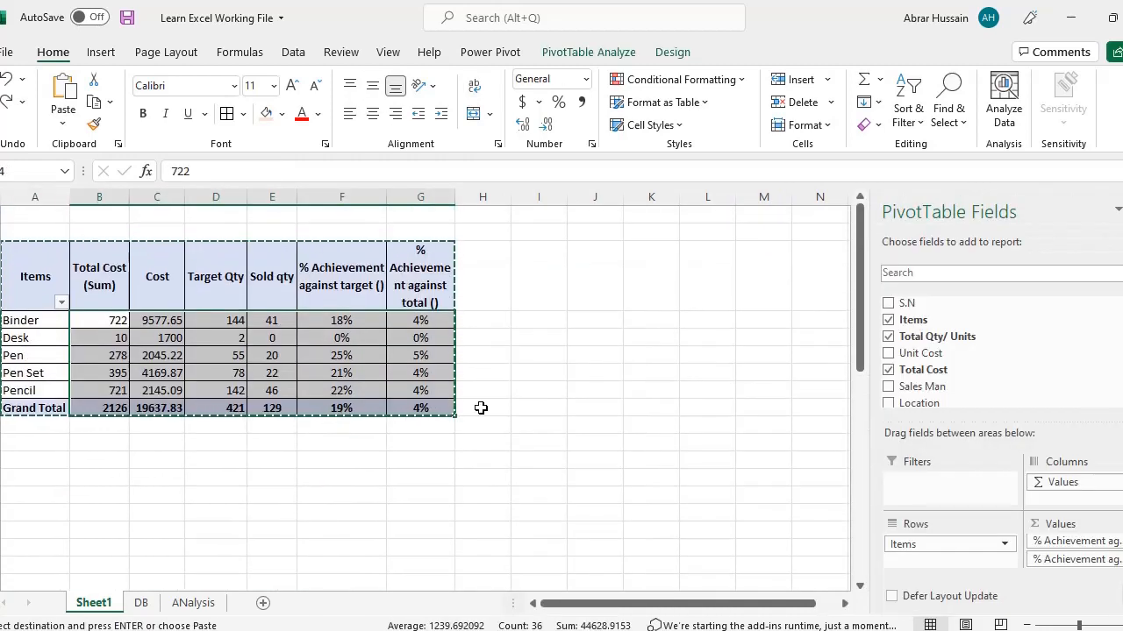
key(ctrl+y)
- Copy the whole Items PivotTable and paste the copy below it on Sheet1, starting at cell A13
drag(35, 276, 412, 401)
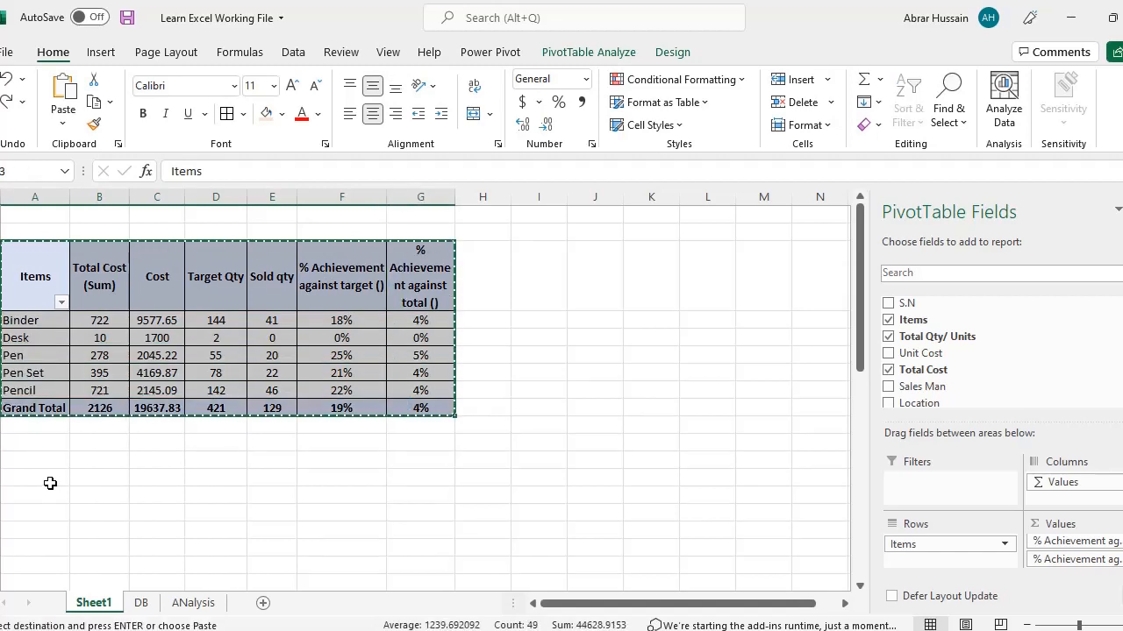
click(48, 483)
key(ctrl+v)
scroll(193, 464, down, 4)
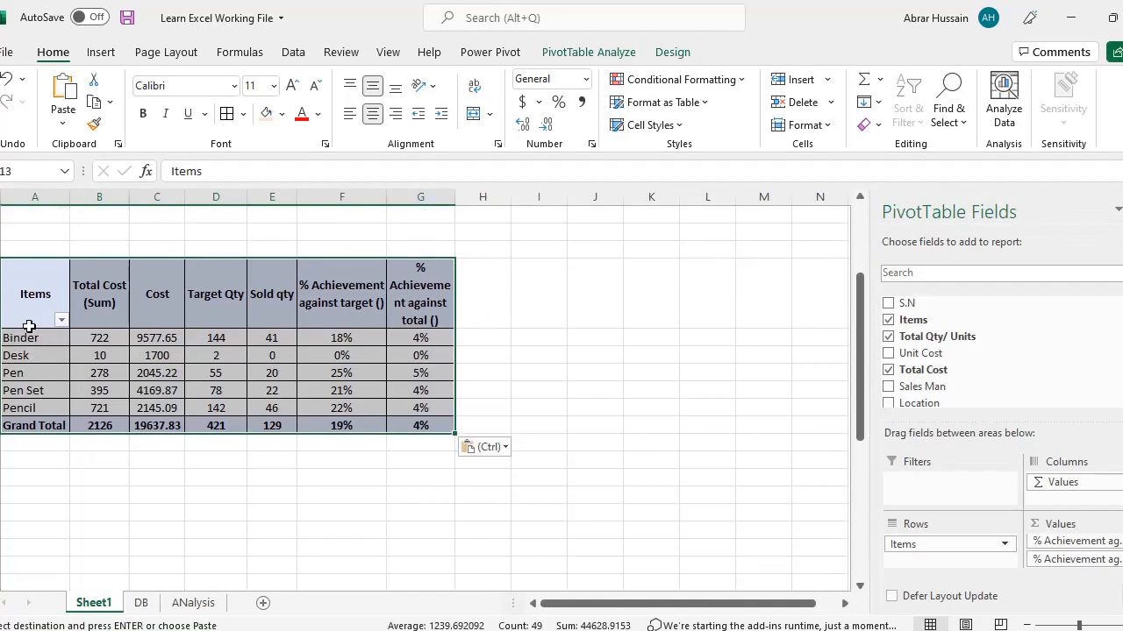
click(43, 301)
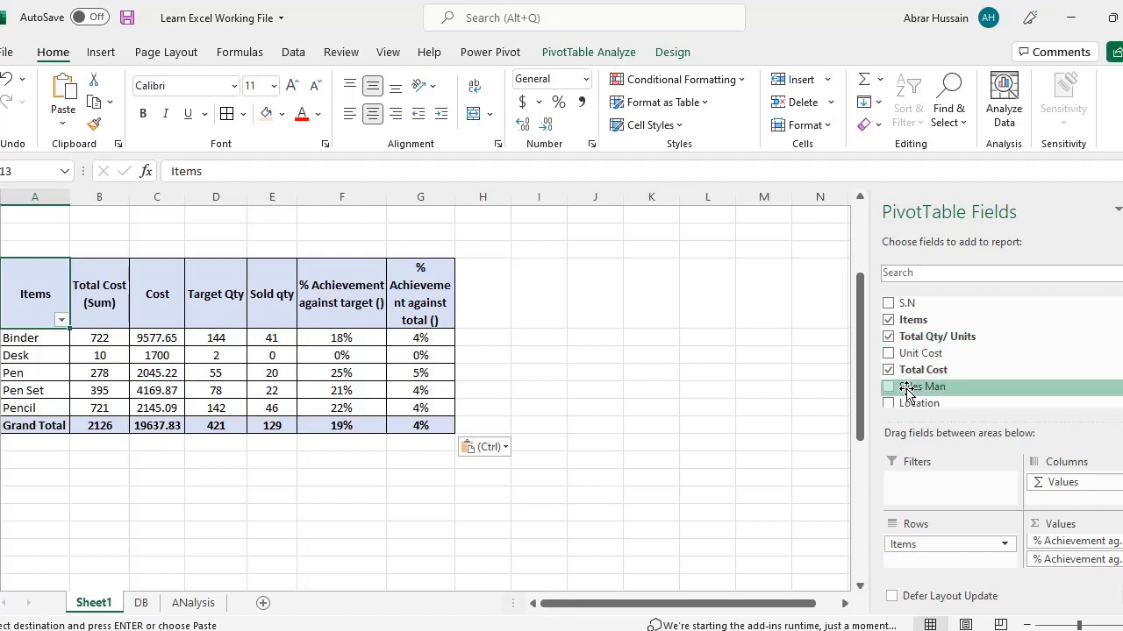
- Replace Items with Sales Man as the row field of the PivotTable copy, nest Items beneath it, and review the breakdown
click(888, 321)
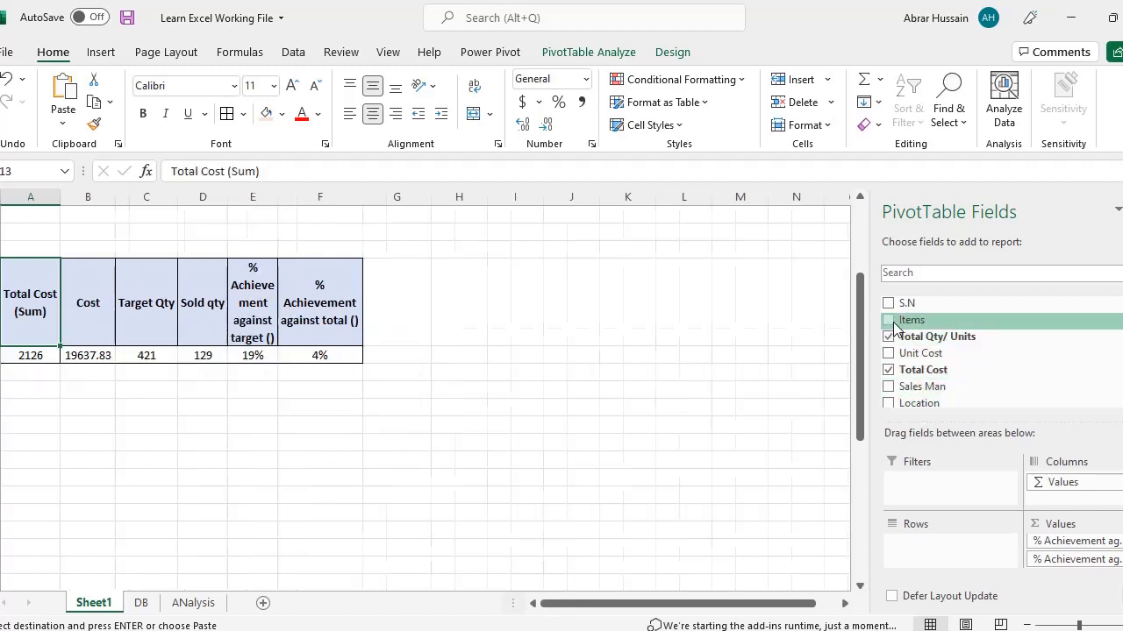
drag(933, 394, 943, 541)
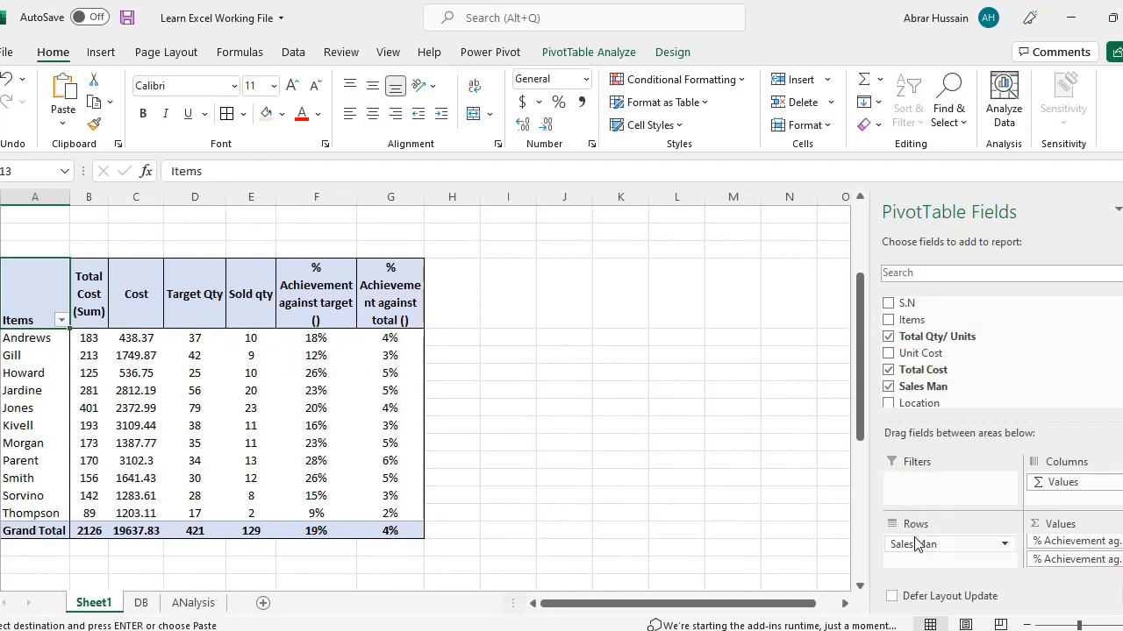
drag(909, 320, 953, 559)
click(49, 340)
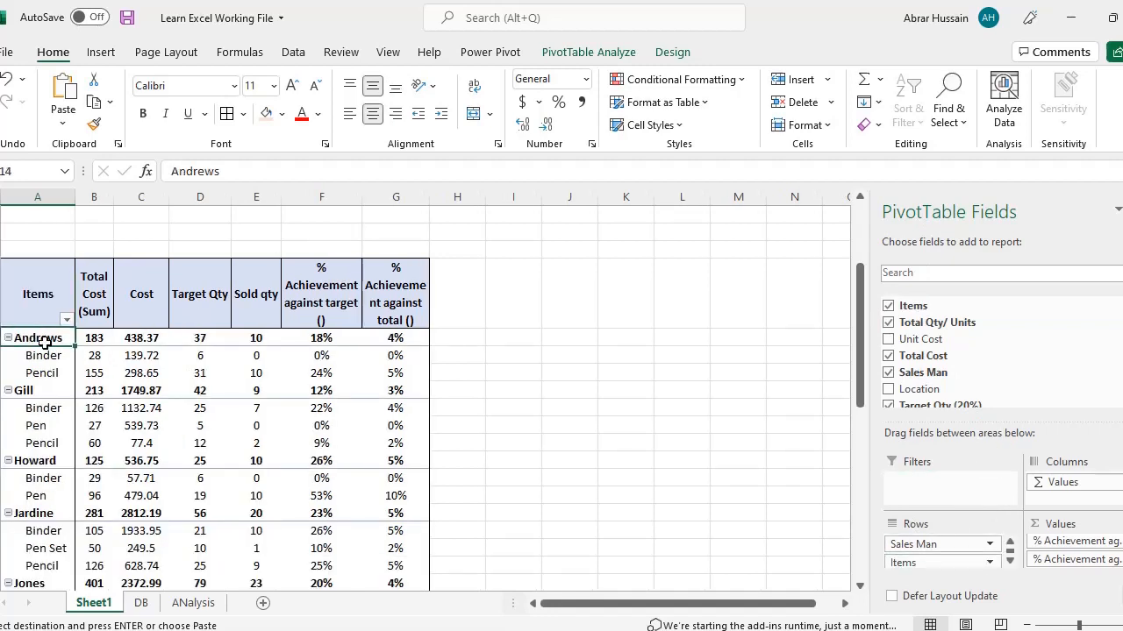
drag(48, 355, 426, 371)
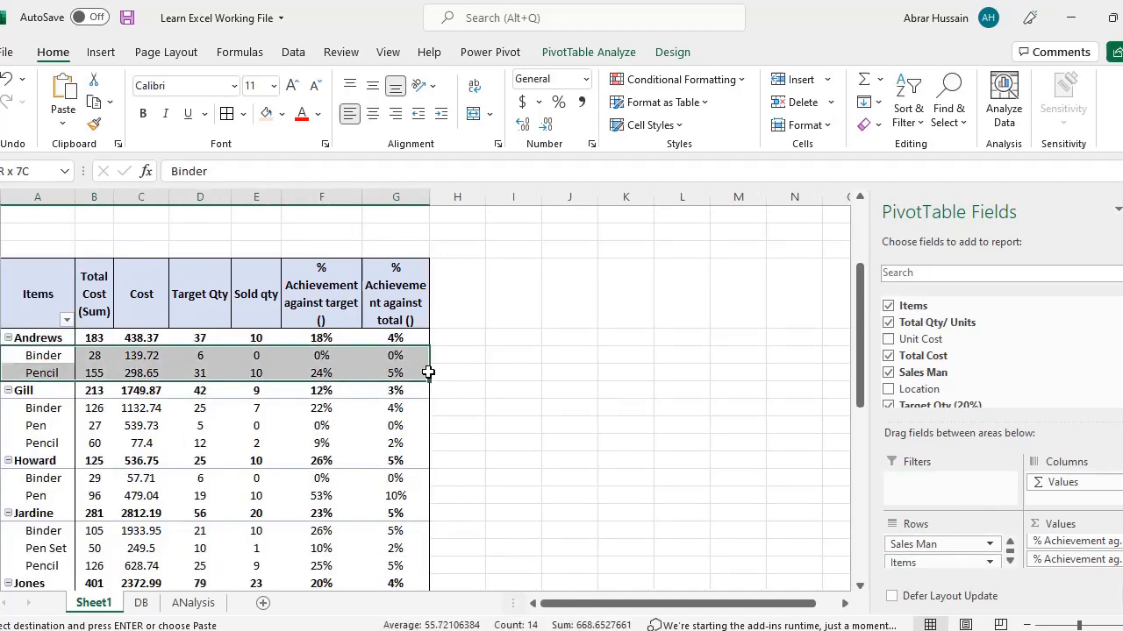
scroll(27, 359, down, 10)
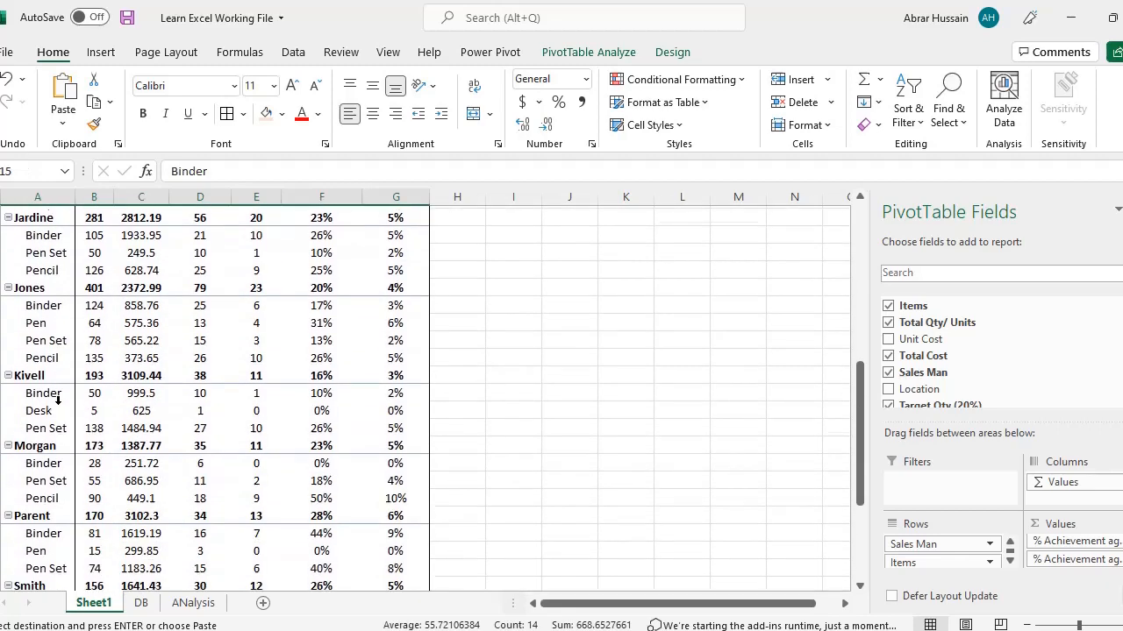
scroll(62, 414, up, 12)
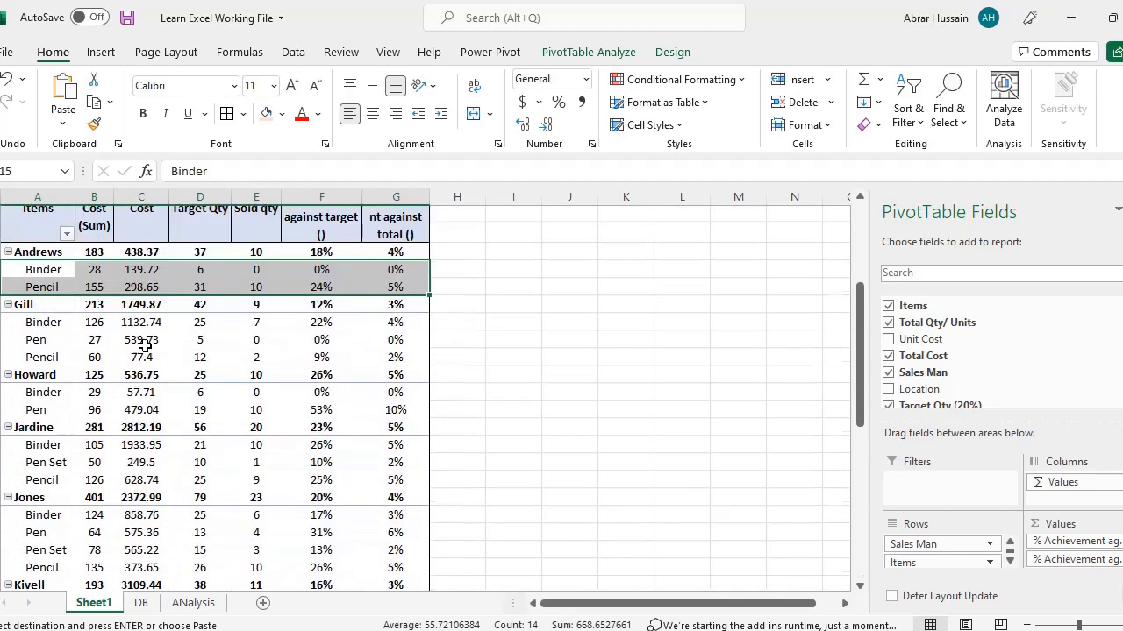
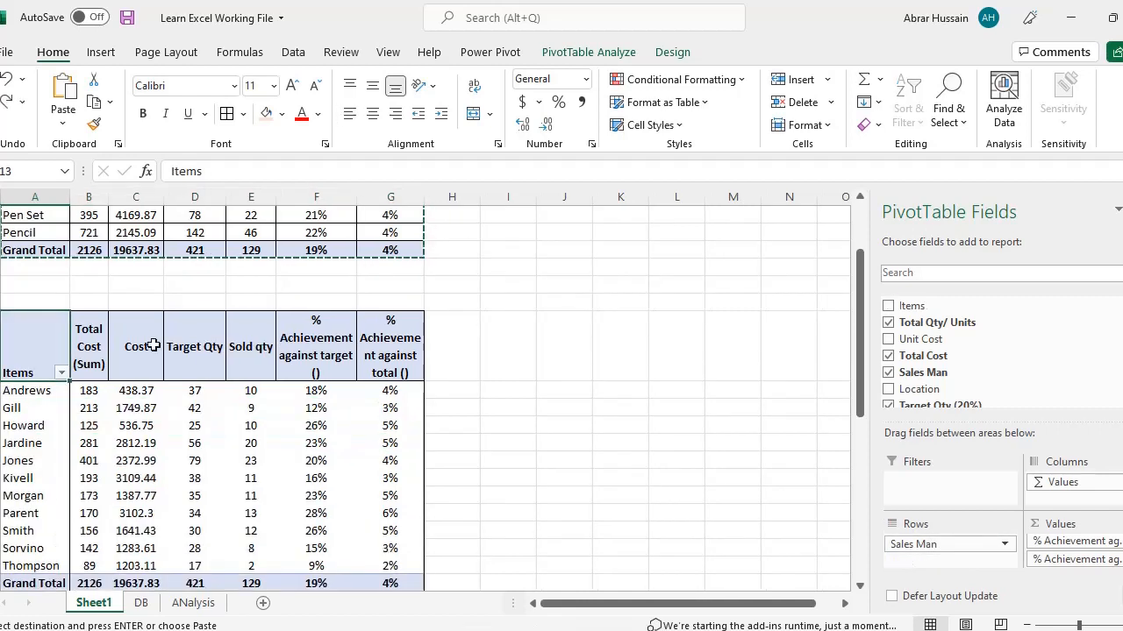
- Examine the sales man pivot table and the items pivot table above it on Sheet1
drag(23, 347, 413, 491)
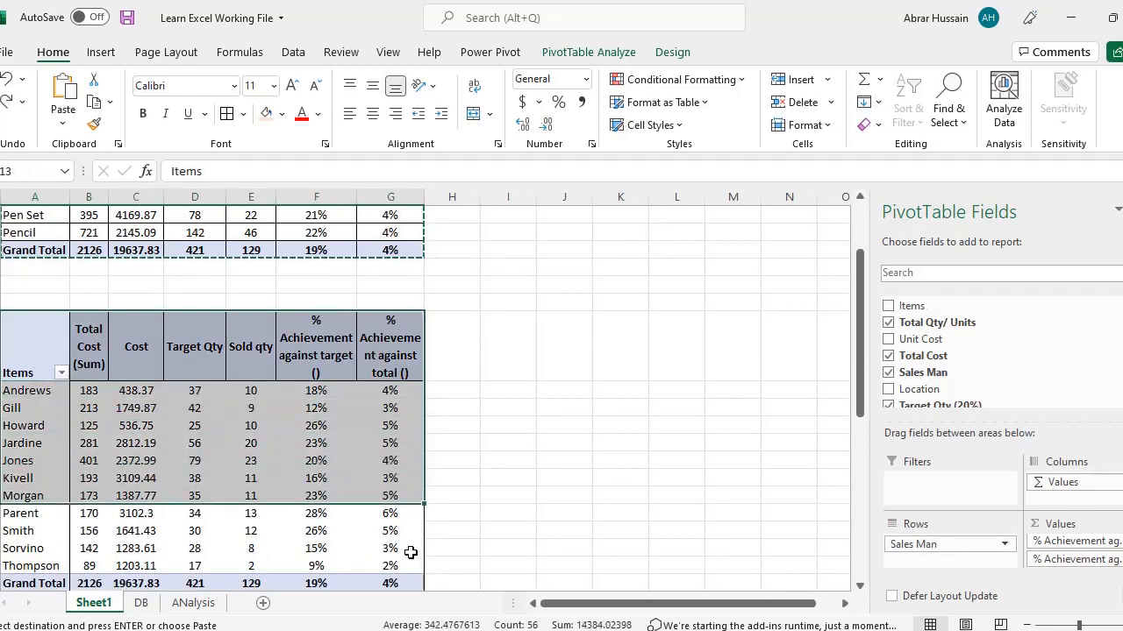
scroll(412, 553, down, 1)
drag(407, 533, 408, 532)
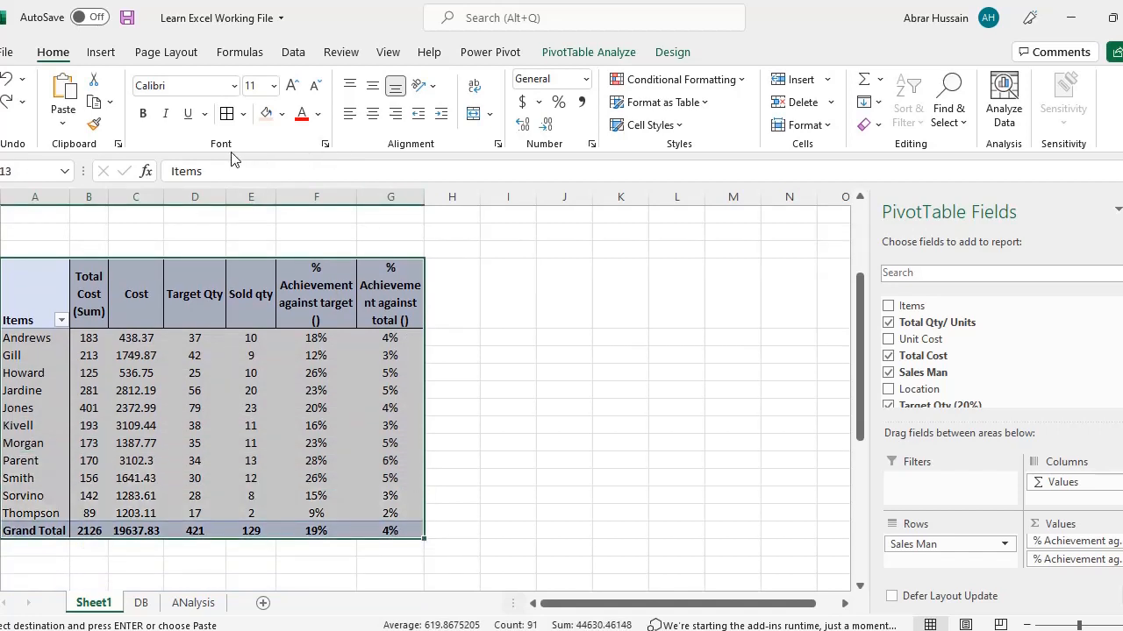
click(220, 372)
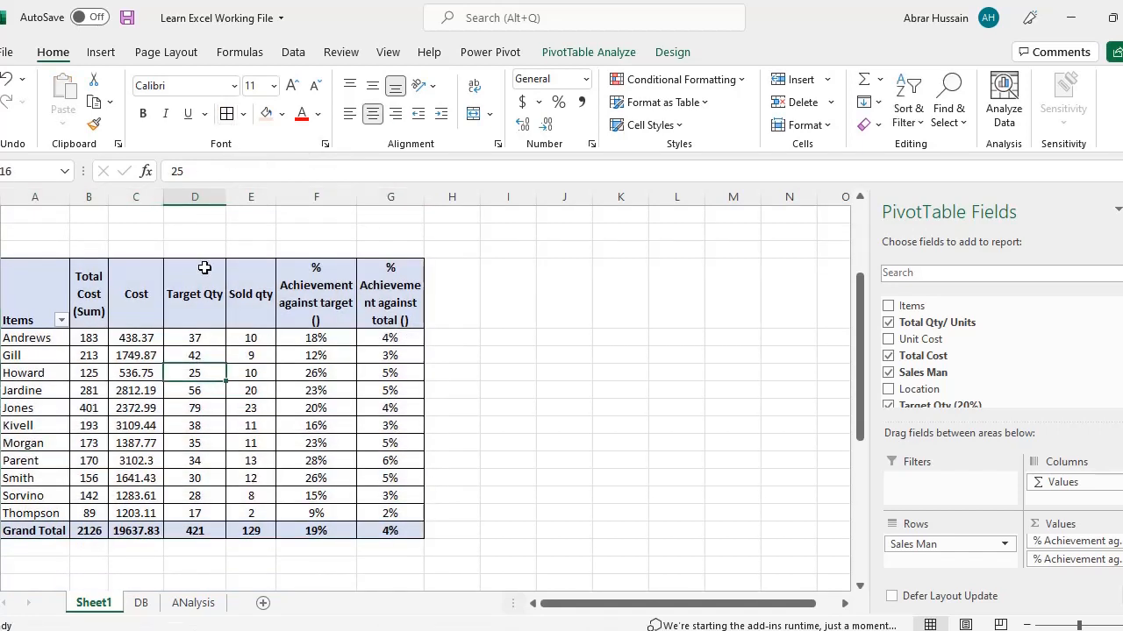
drag(18, 289, 387, 516)
scroll(545, 404, up, 4)
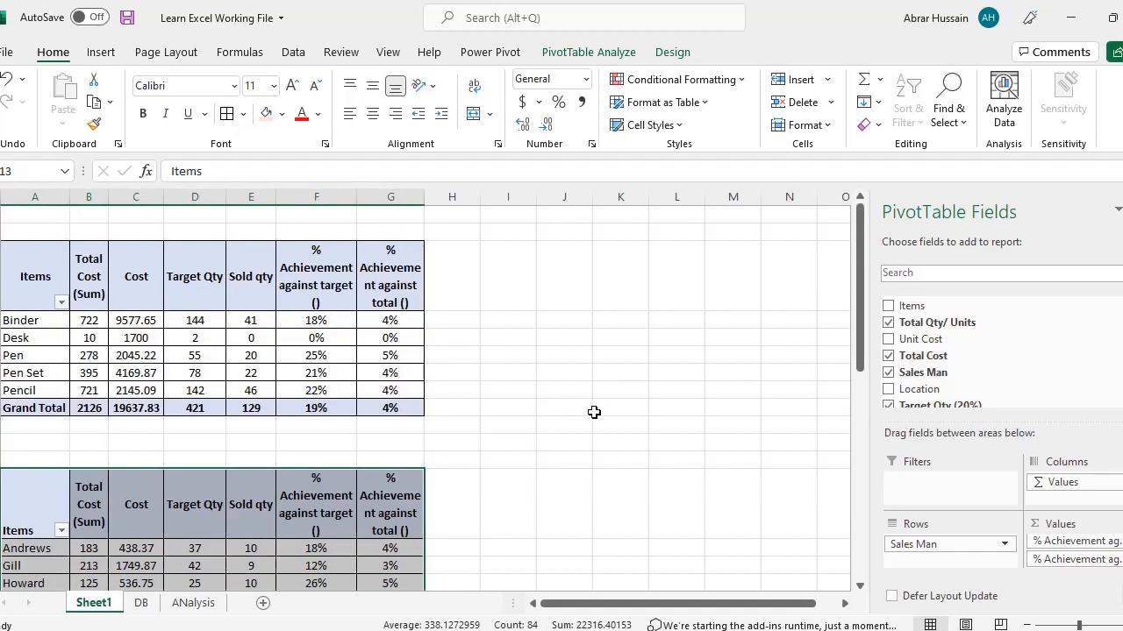
click(56, 287)
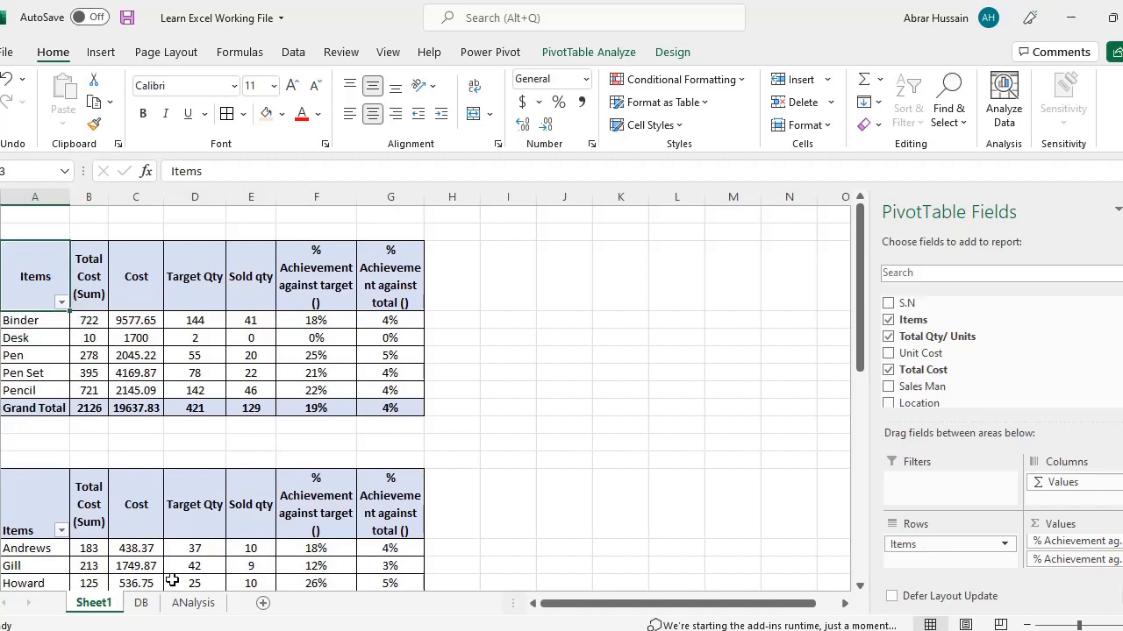
- Check the start and end date cells on the ANalysis sheet, and return to the items pivot table on Sheet1
click(191, 603)
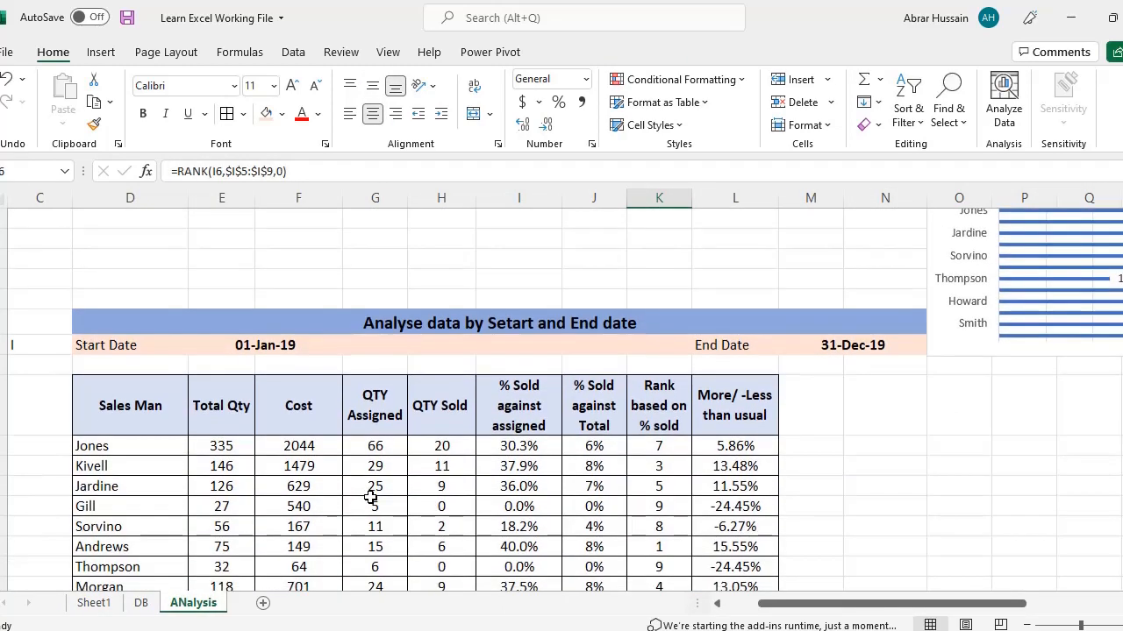
click(248, 345)
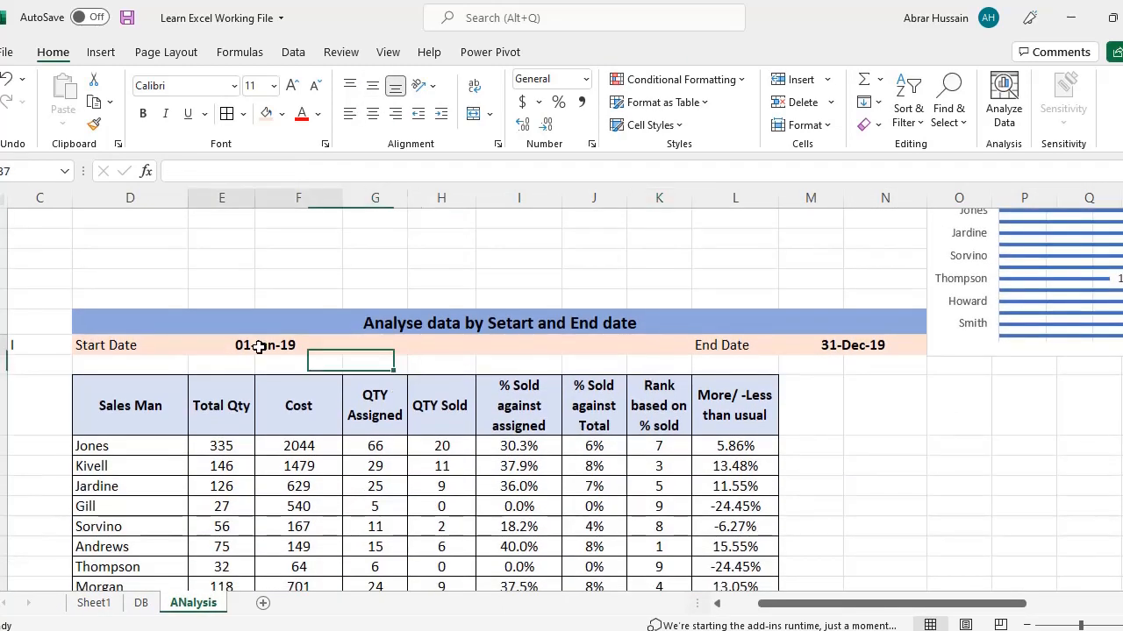
click(873, 346)
click(93, 603)
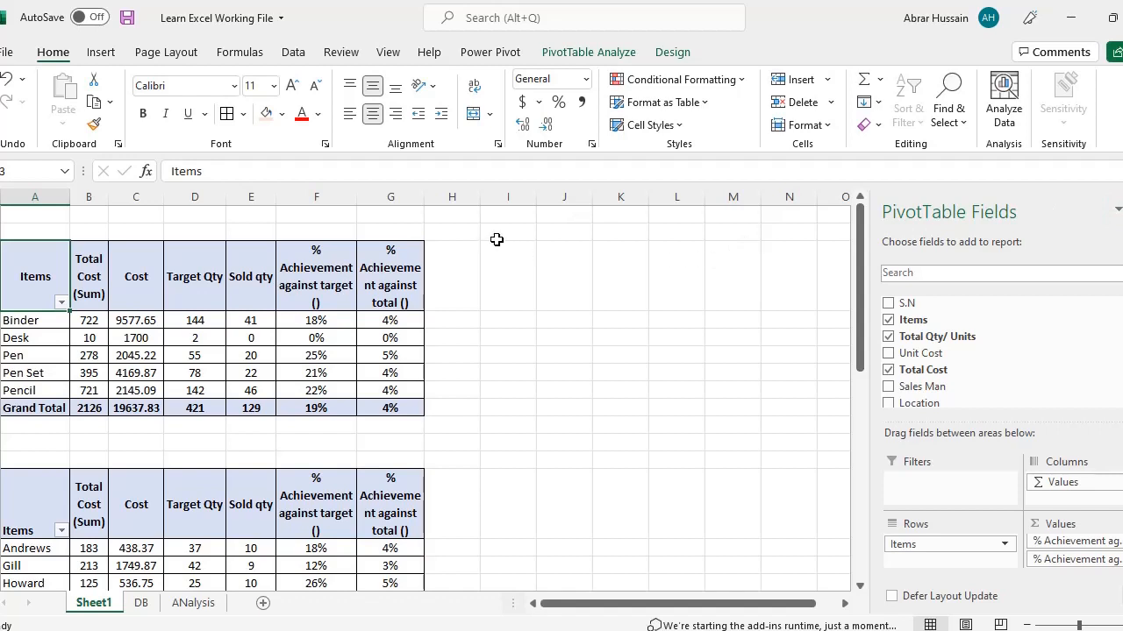
mouse_move(20, 271)
mouse_down()
mouse_move(343, 271)
mouse_move(445, 299)
mouse_move(389, 401)
mouse_up()
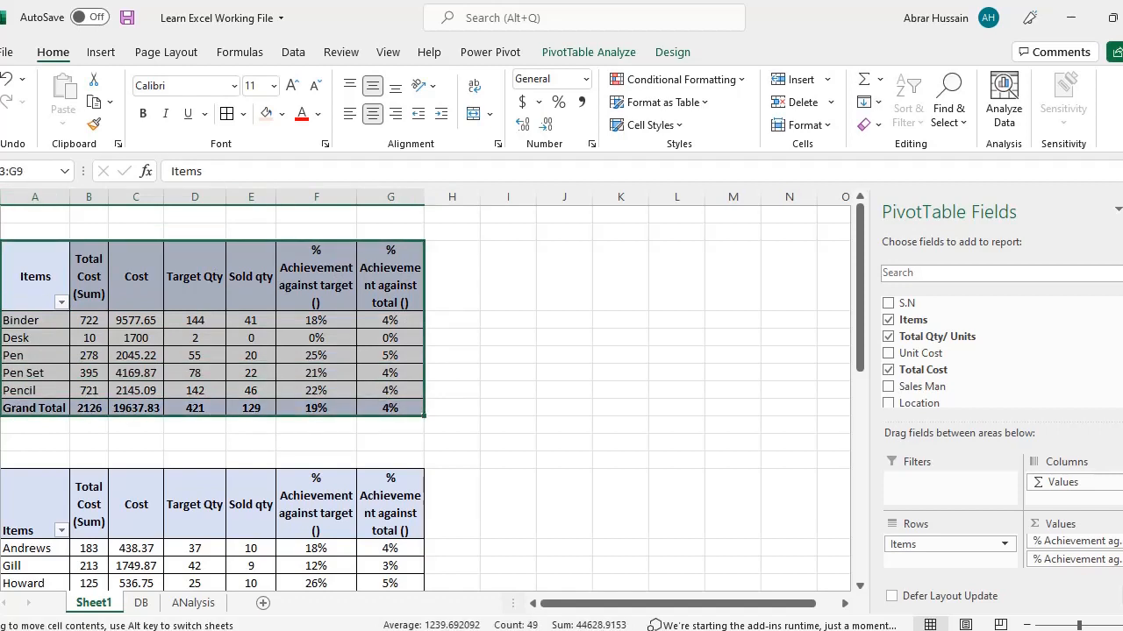
- Insert five blank rows at the start of Sheet1, above the items pivot table
click(8, 211)
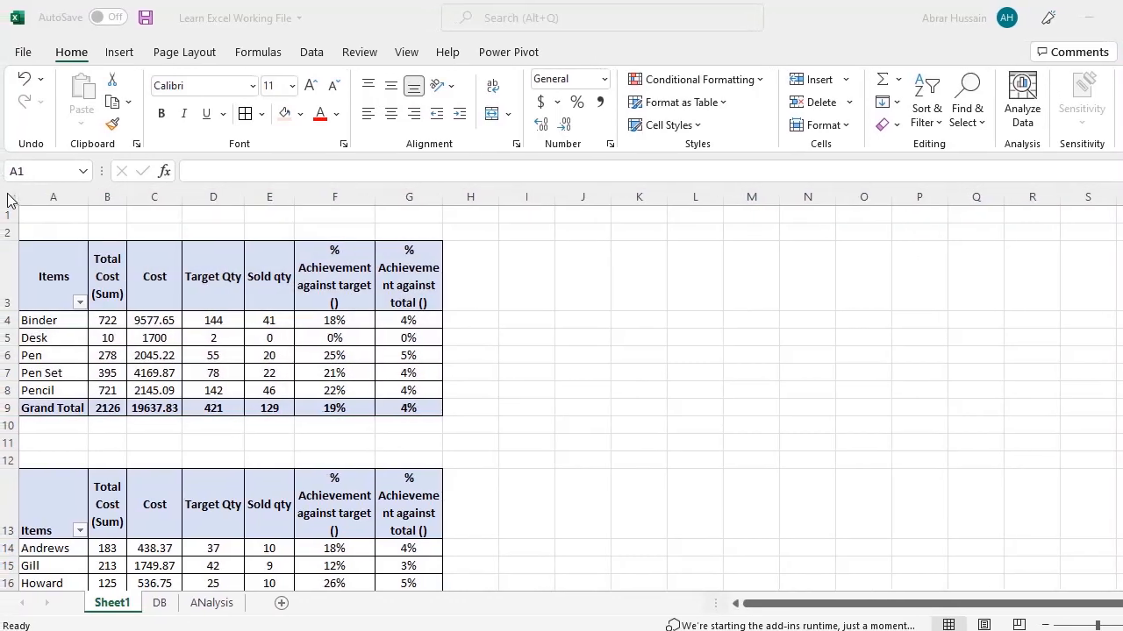
click(7, 212)
drag(7, 212, 7, 333)
right_click(7, 335)
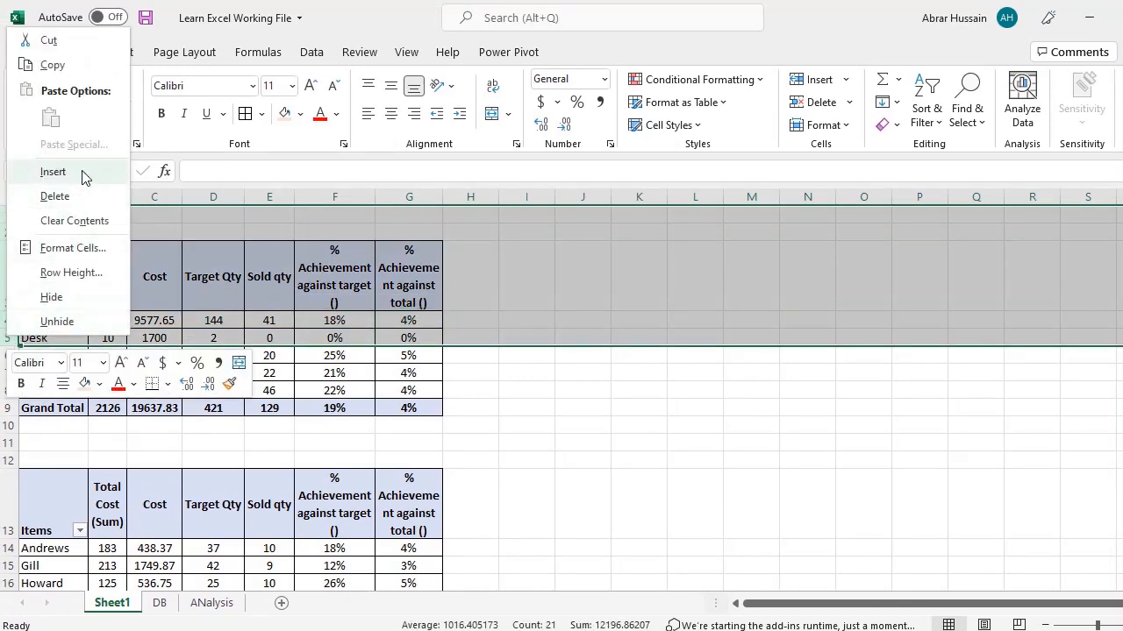
click(53, 172)
drag(195, 212, 912, 301)
click(278, 248)
click(171, 251)
click(230, 213)
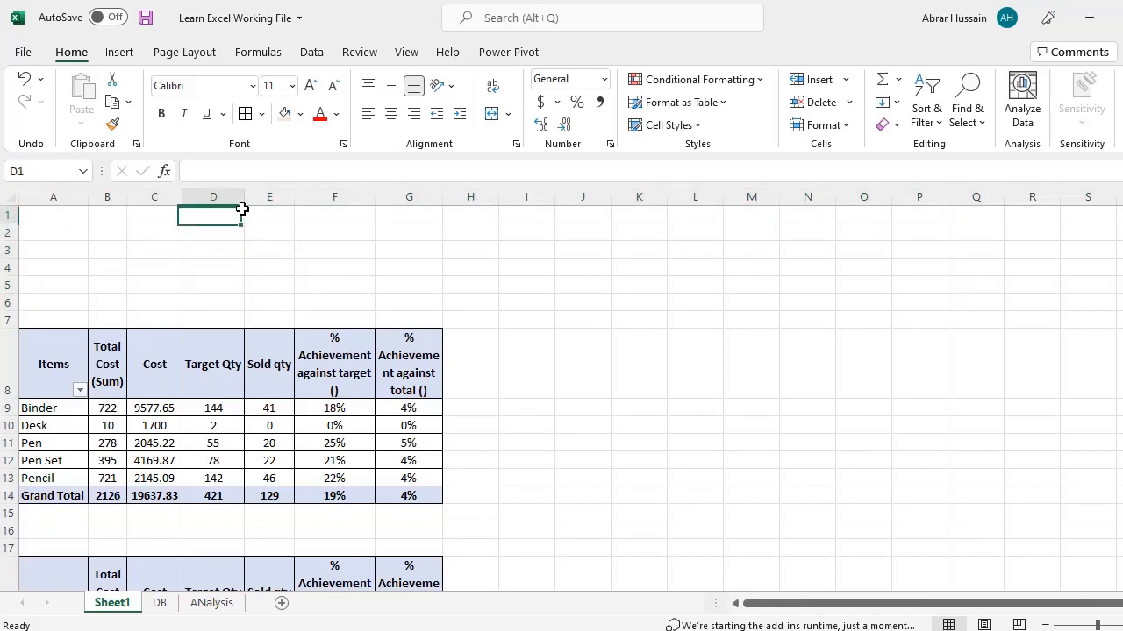
click(260, 265)
click(168, 265)
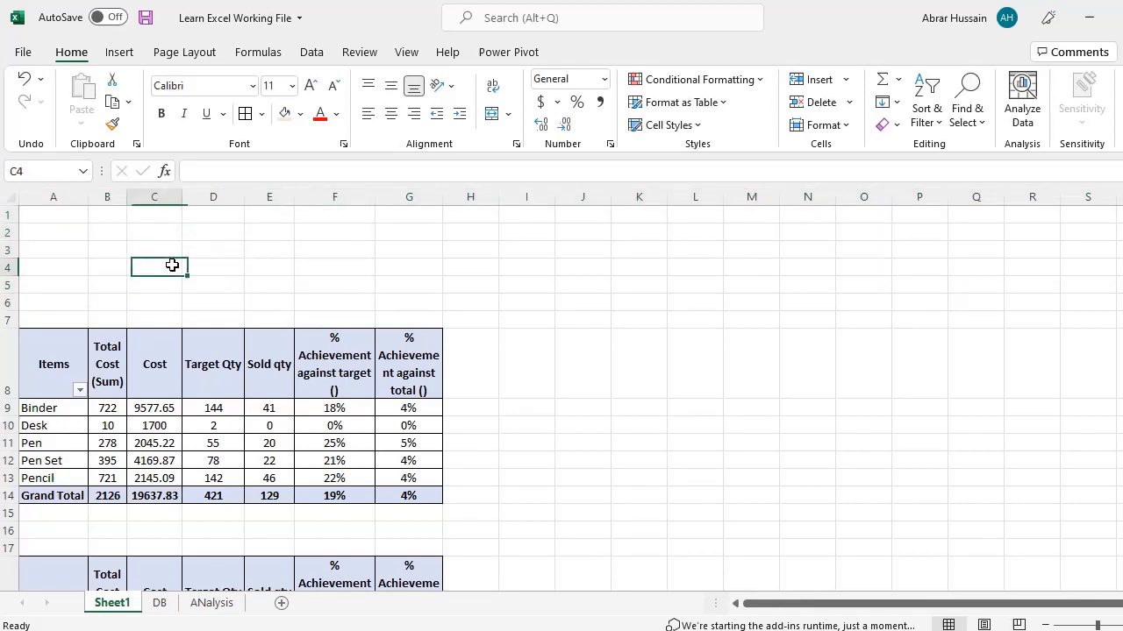
- Compare the commands offered for cells inside the items pivot table, including its design options, with those for blank cells
click(211, 421)
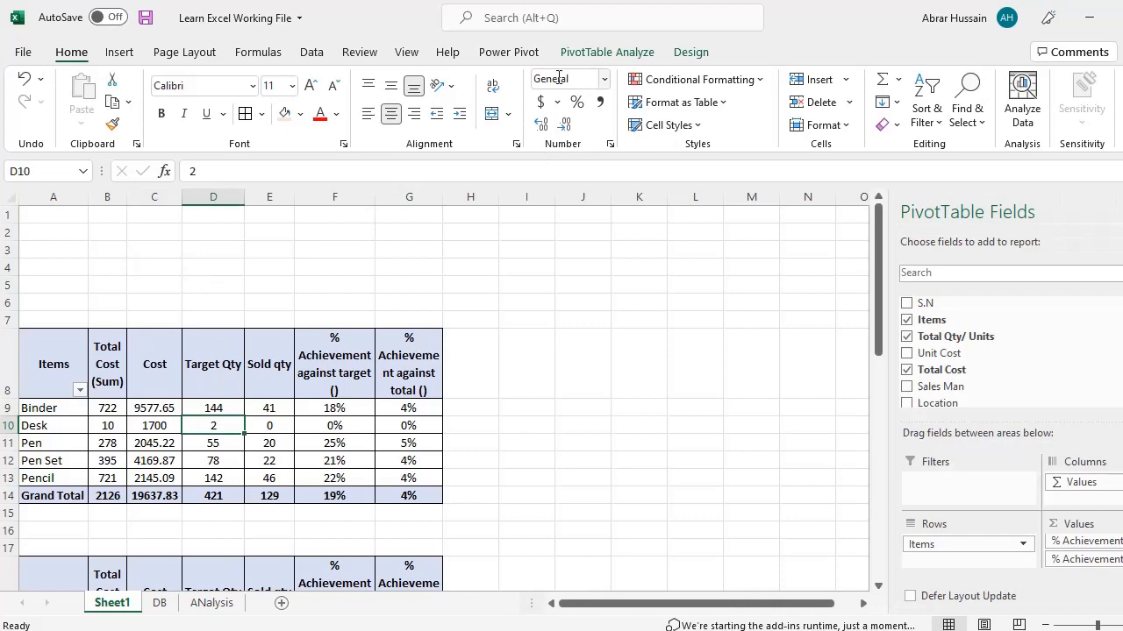
click(692, 53)
click(367, 302)
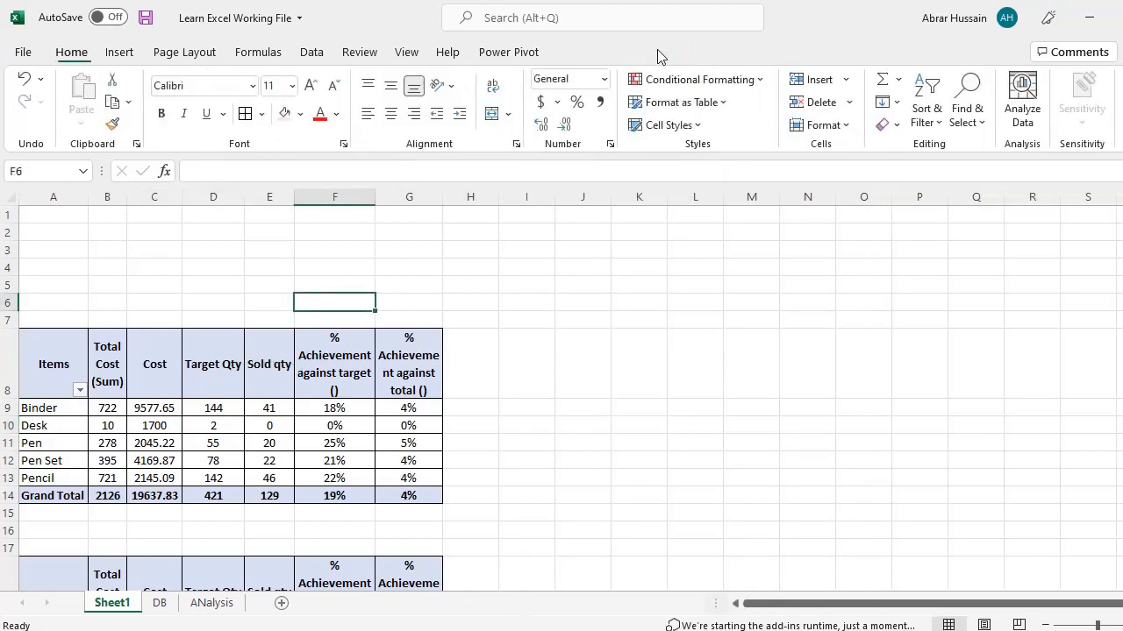
click(334, 331)
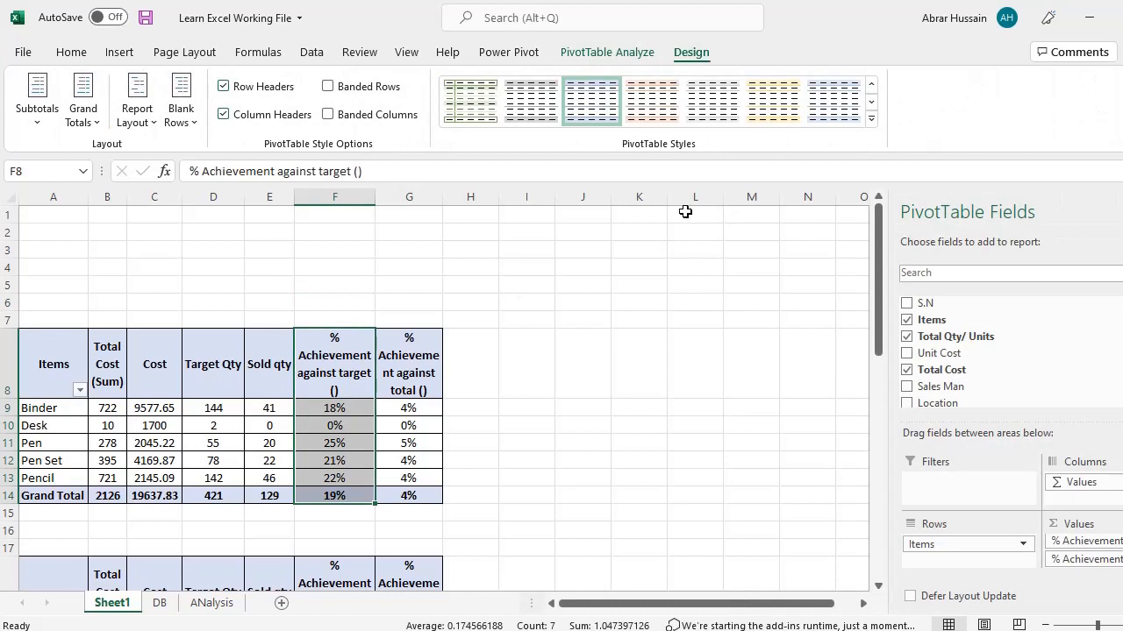
click(156, 268)
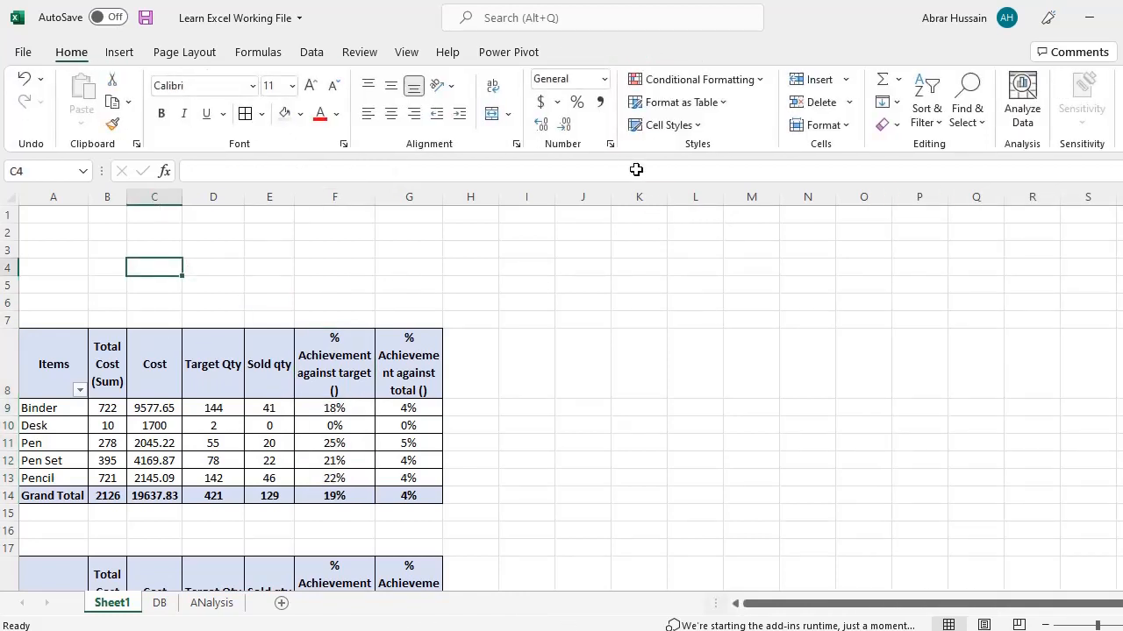
click(209, 370)
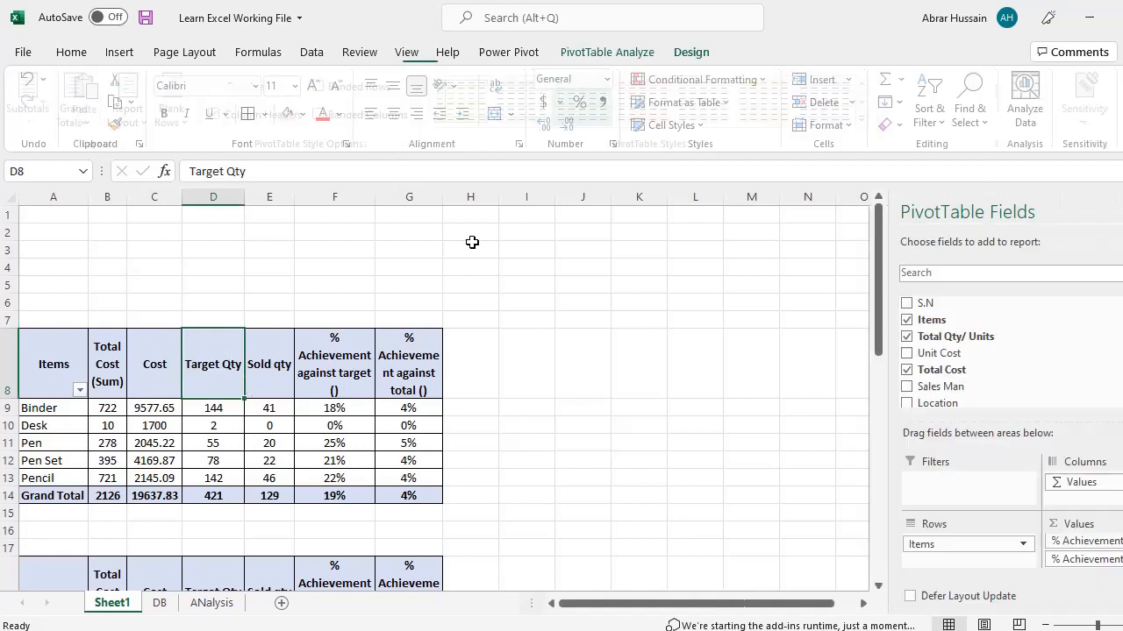
click(617, 50)
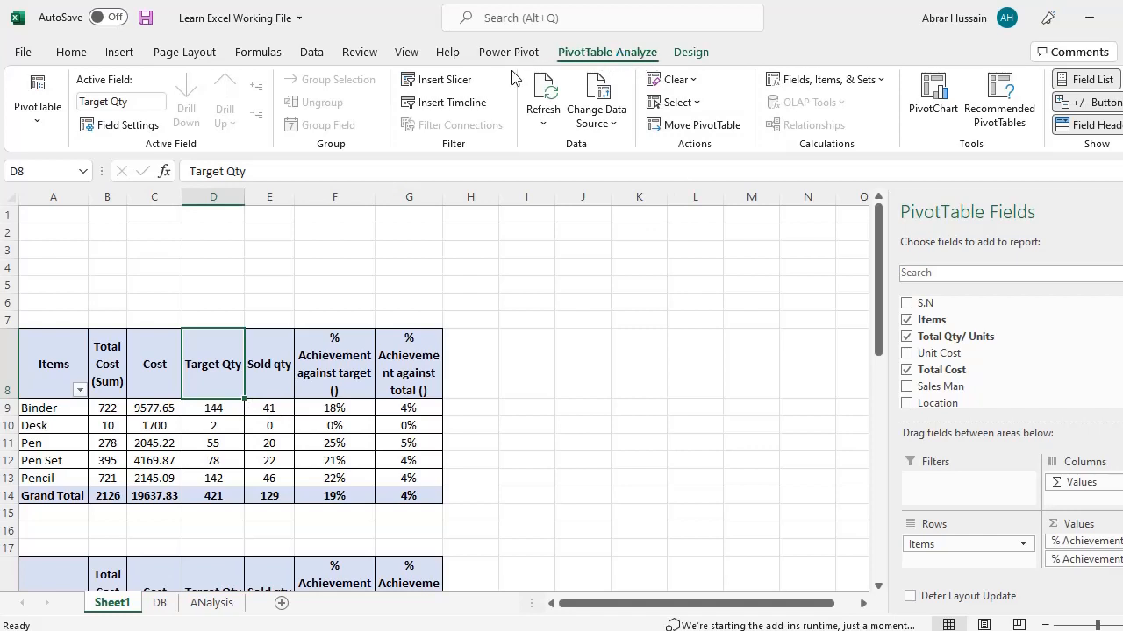
click(454, 86)
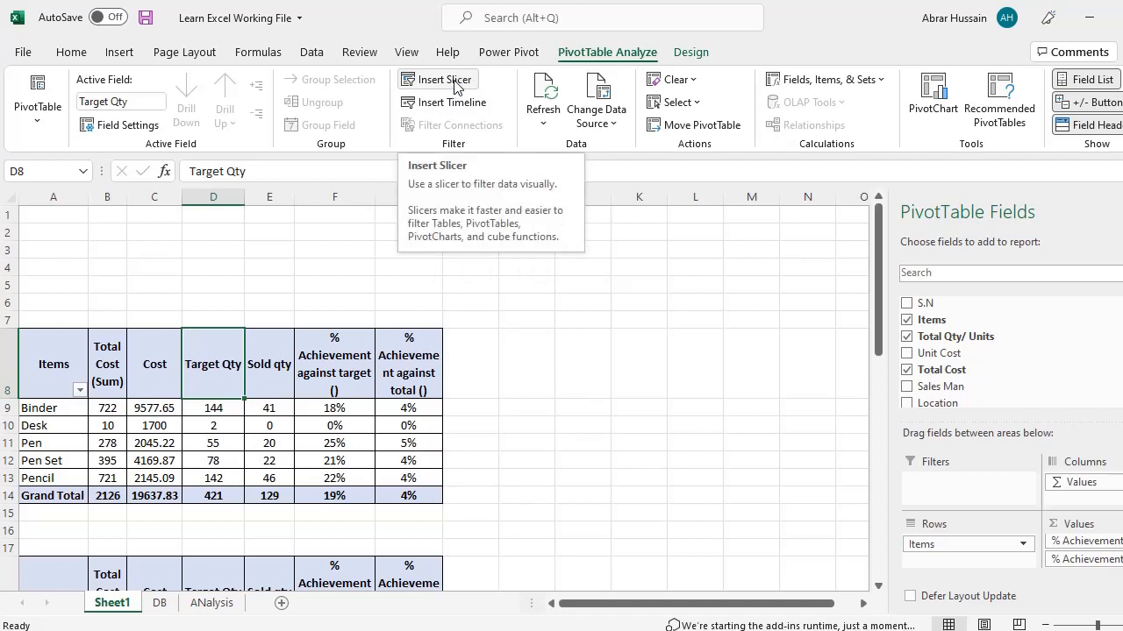
click(454, 84)
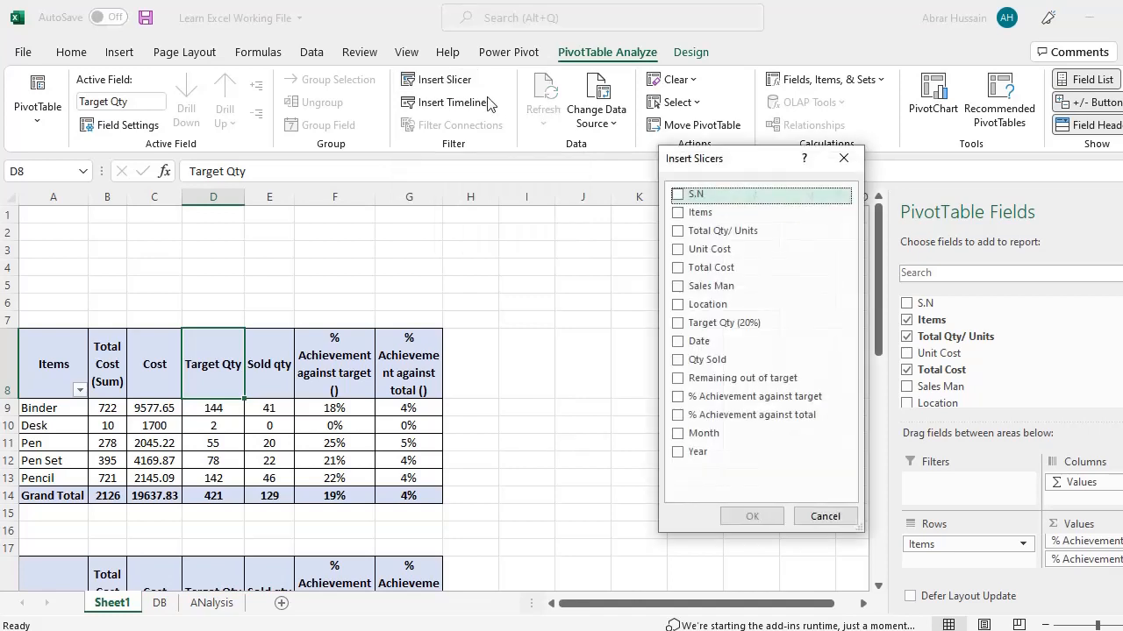
drag(753, 162, 607, 101)
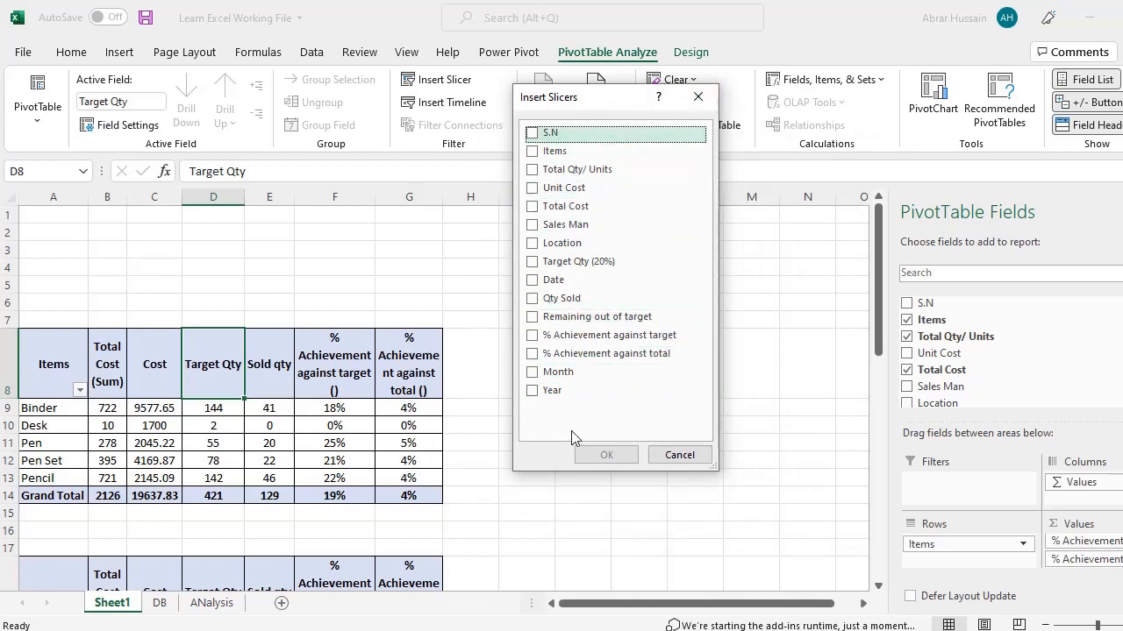
click(682, 456)
- Examine the Items column header and its entries on the DB sheet
click(159, 602)
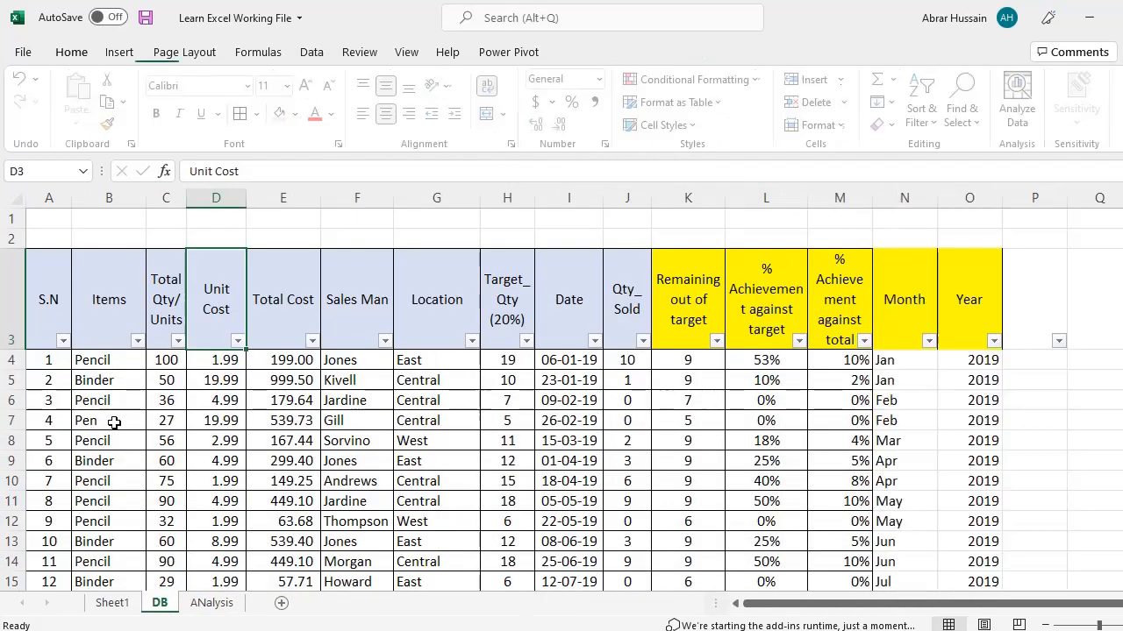
click(109, 301)
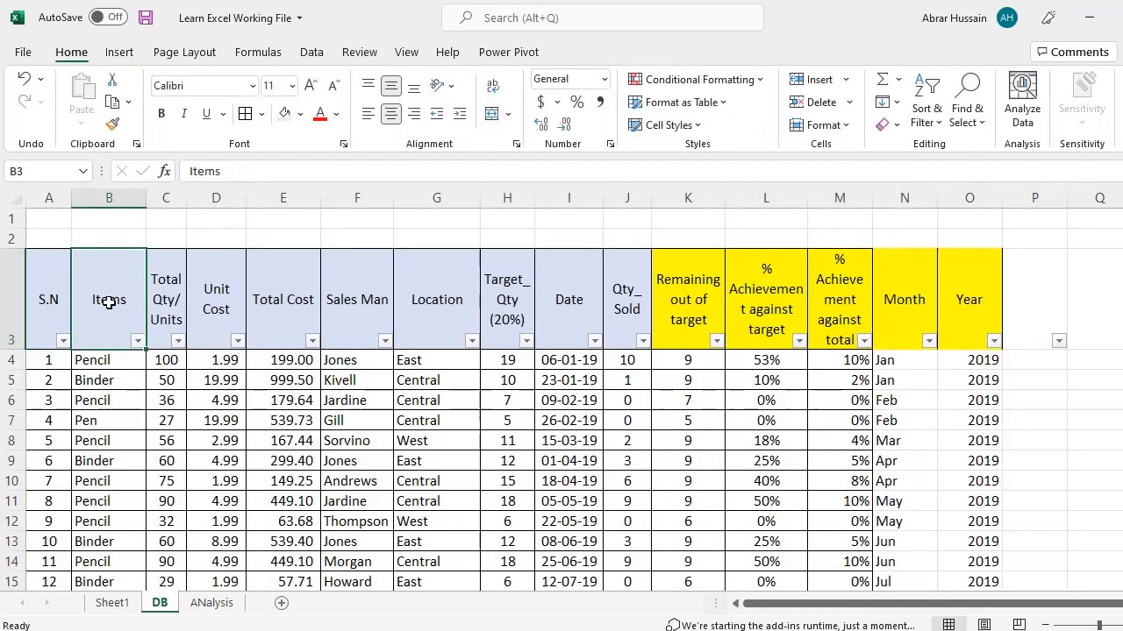
click(102, 379)
click(96, 417)
click(101, 379)
click(107, 314)
click(108, 379)
click(117, 330)
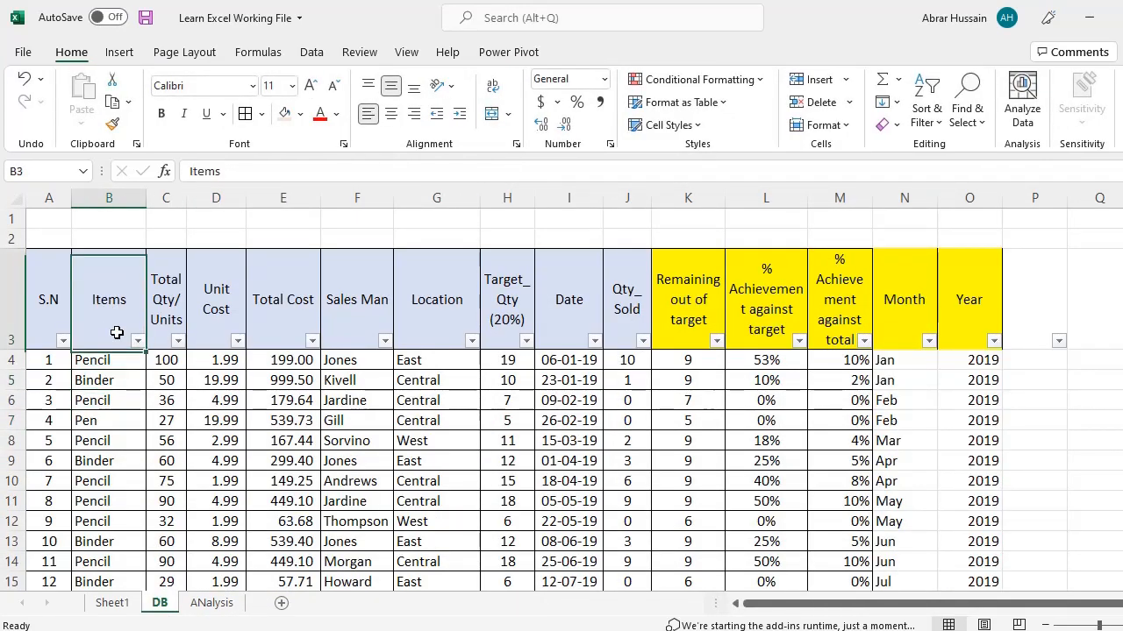
click(110, 401)
click(109, 322)
click(108, 360)
click(107, 320)
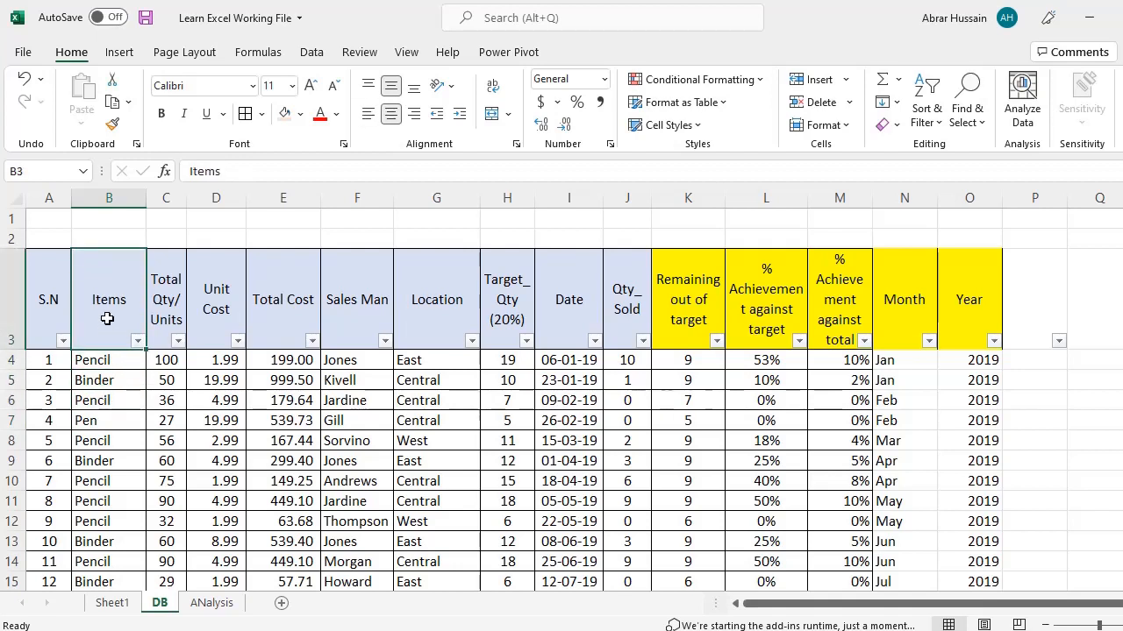
- Fill the Items, Sales Man and Location headers on the DB sheet with light orange
click(370, 314)
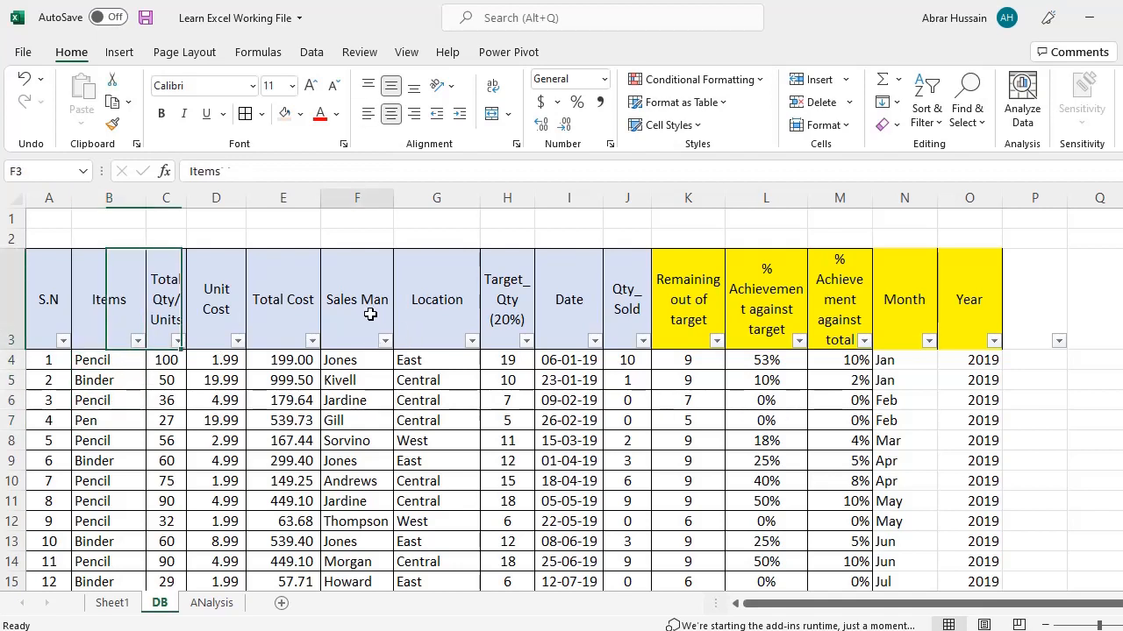
ctrl+click(128, 317)
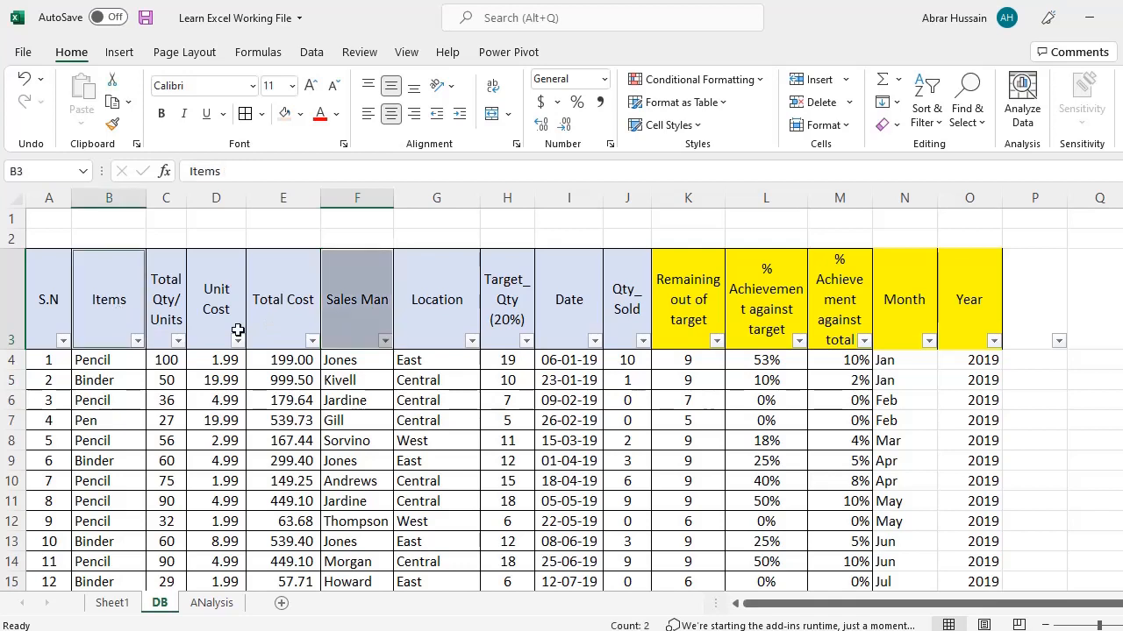
ctrl+click(418, 338)
click(285, 113)
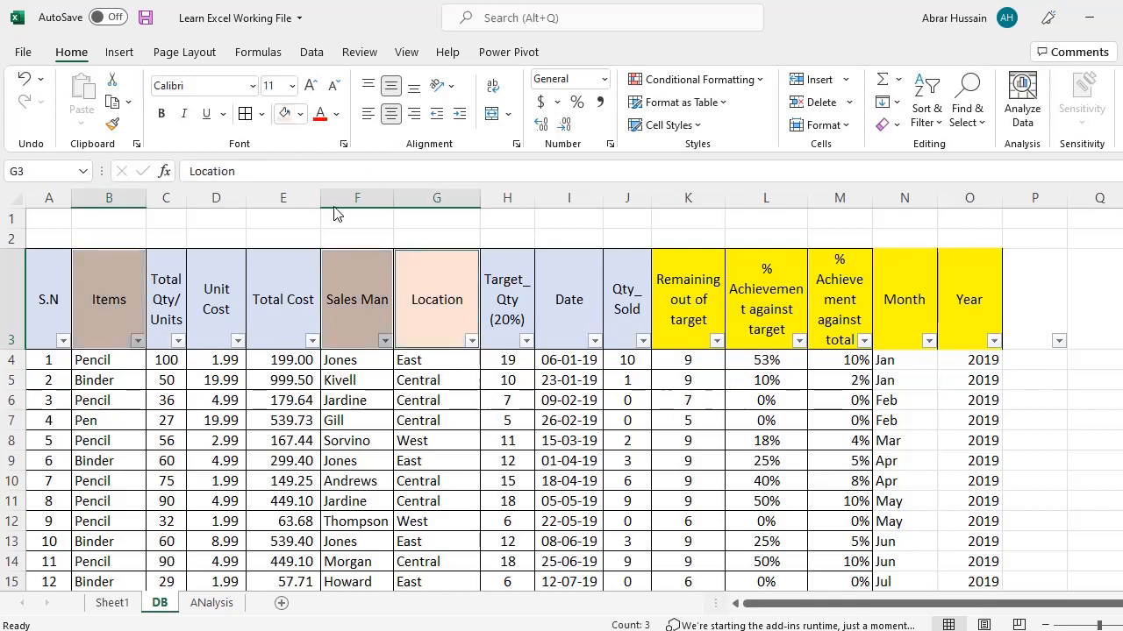
- Fill the Date, Month and Year headers on the DB sheet with the same light orange
click(581, 281)
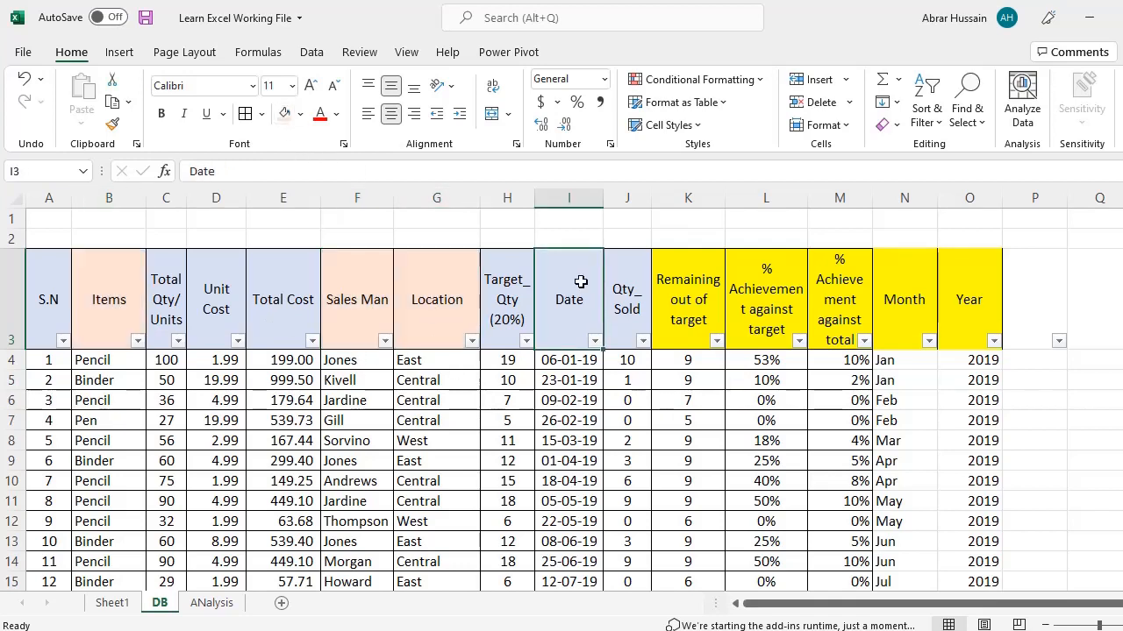
ctrl+click(916, 308)
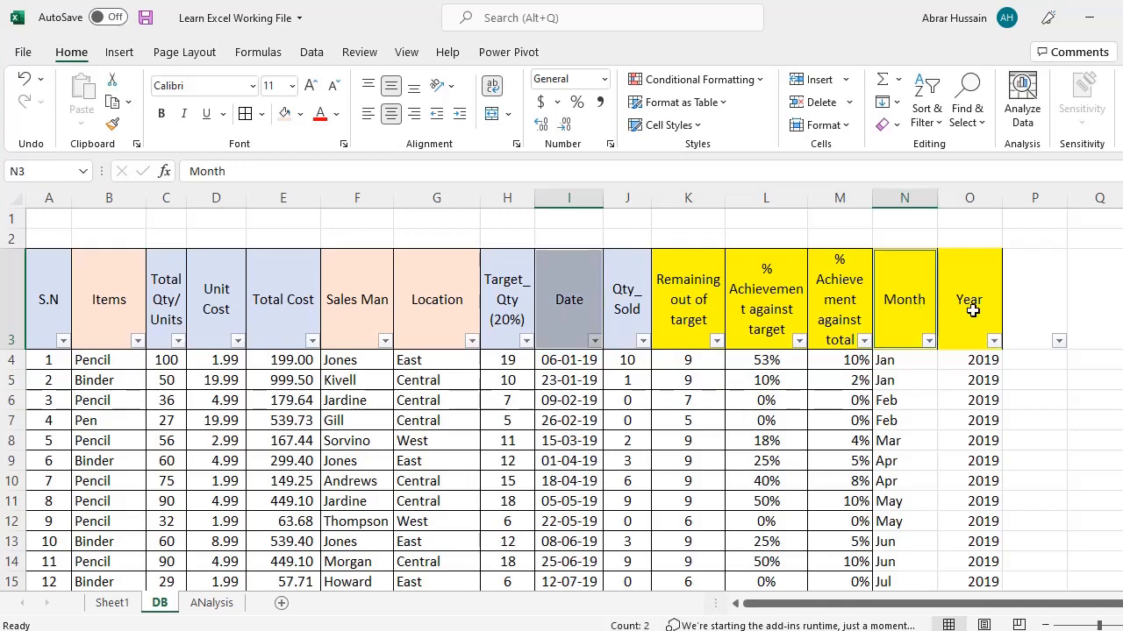
ctrl+click(973, 311)
click(288, 114)
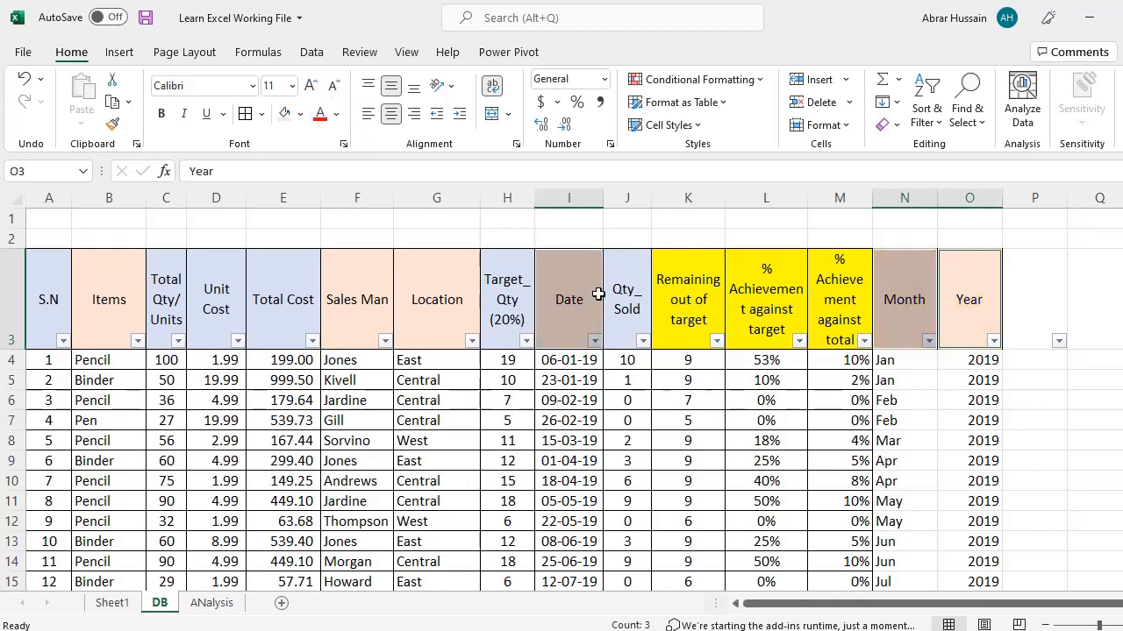
- Insert an Items slicer for the items pivot table on Sheet1 and place it beside the table
click(113, 603)
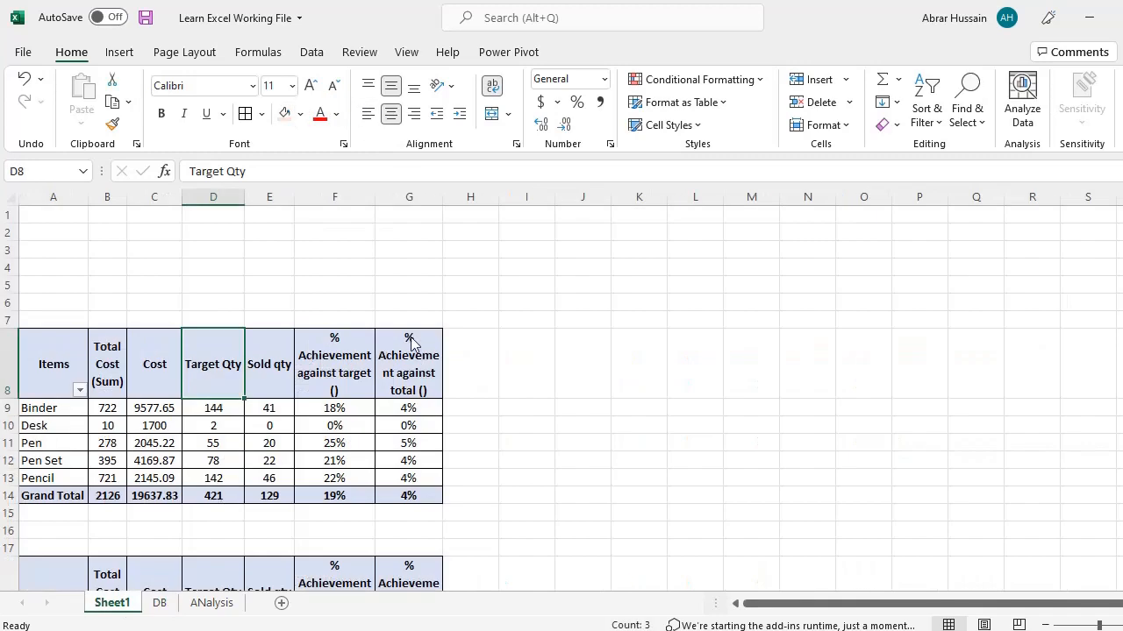
click(227, 427)
click(619, 51)
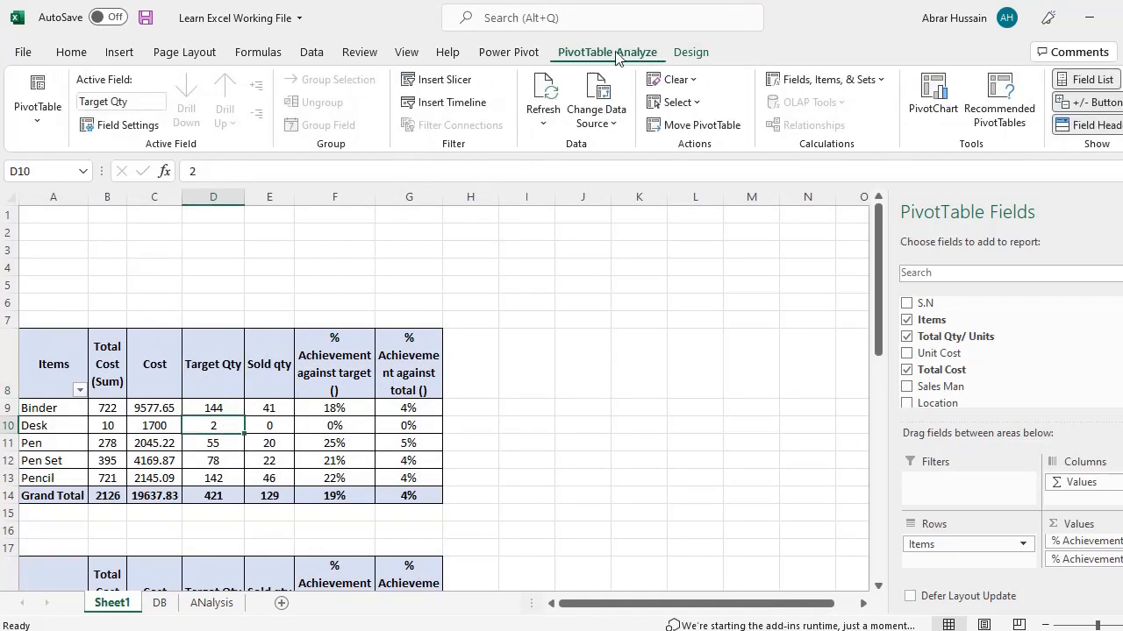
click(446, 88)
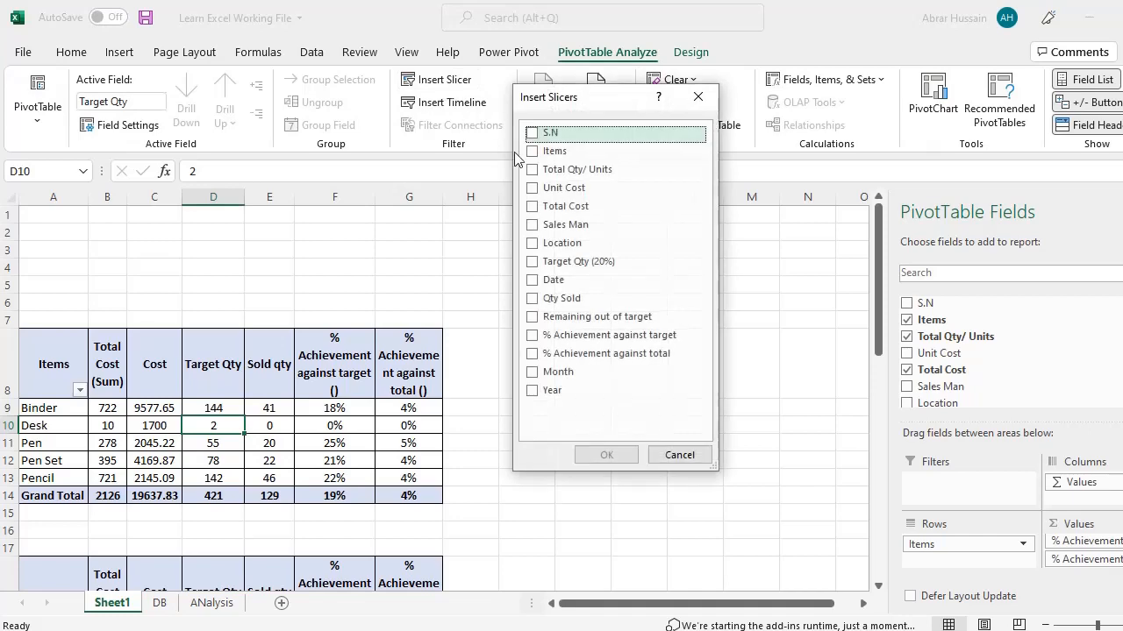
click(532, 152)
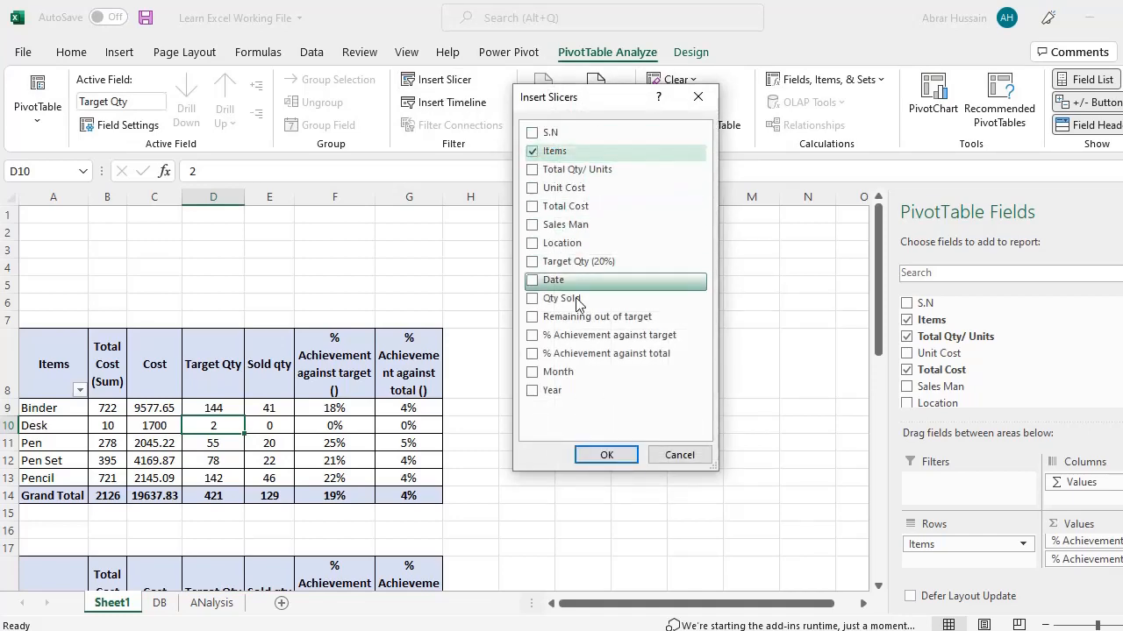
click(606, 455)
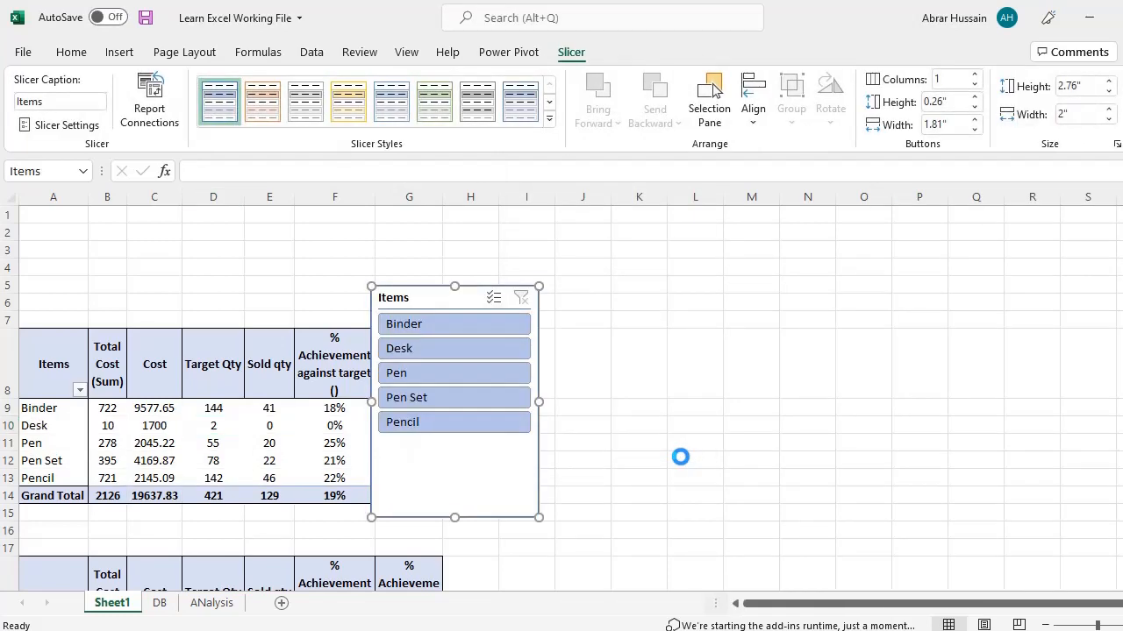
drag(431, 283, 526, 278)
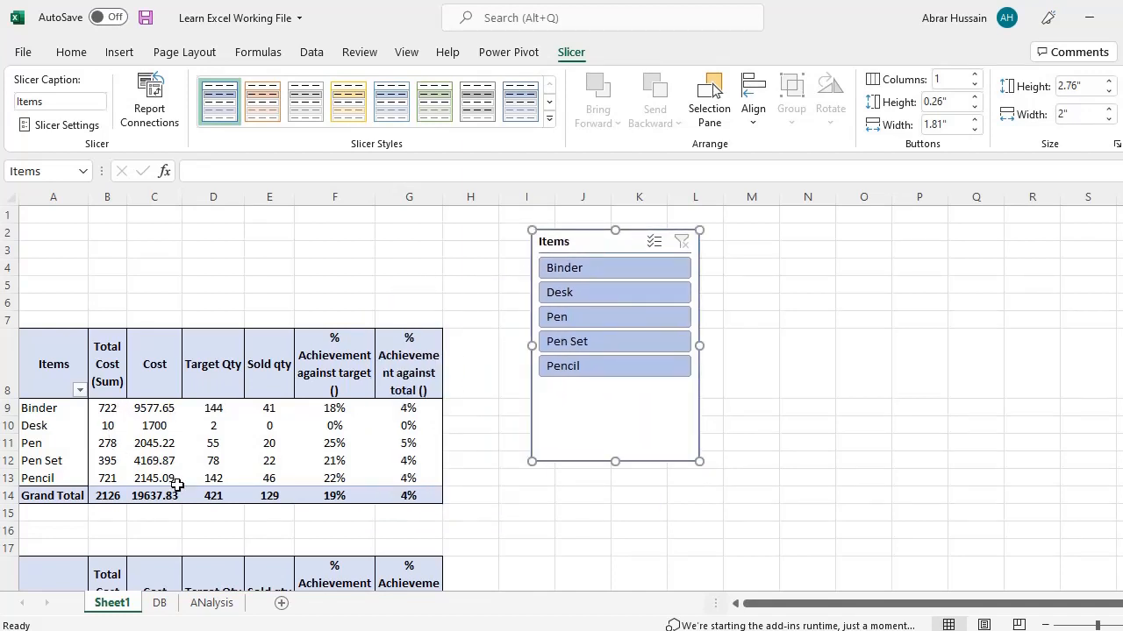
- Filter the items pivot table to Binder with its slicer and compare it with the salesman pivot table below
click(587, 268)
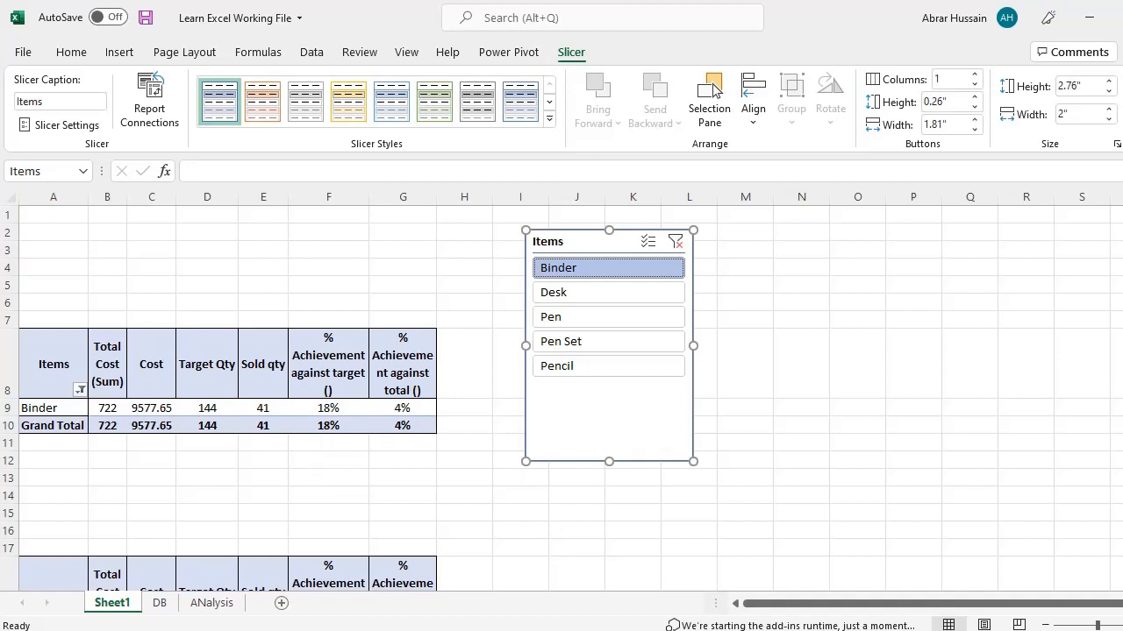
scroll(561, 395, down, 5)
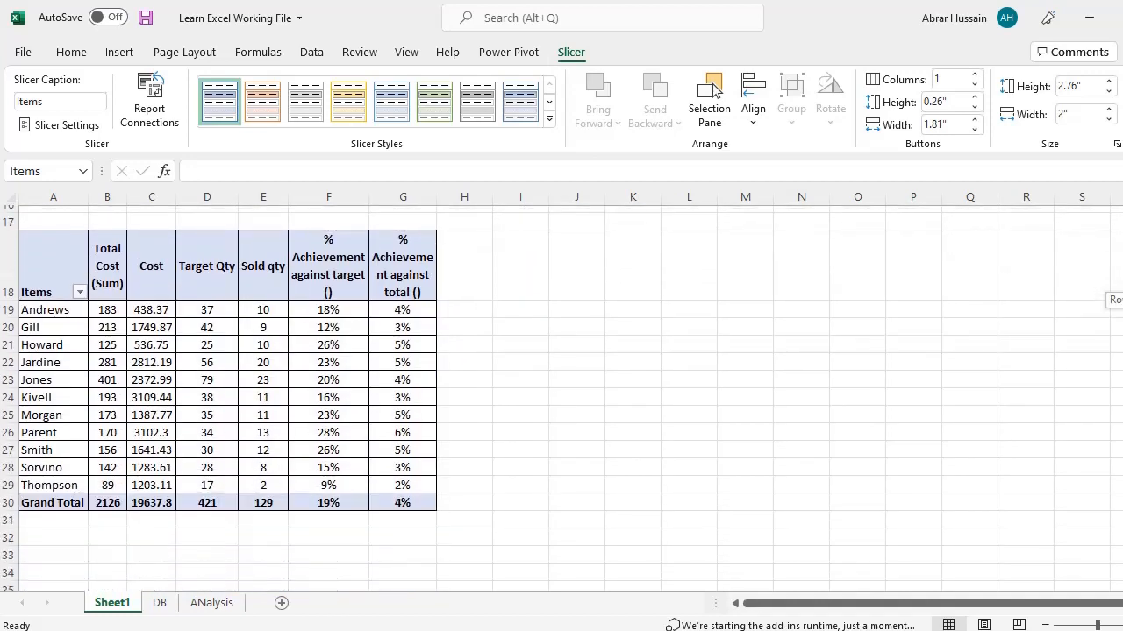
scroll(562, 395, up, 5)
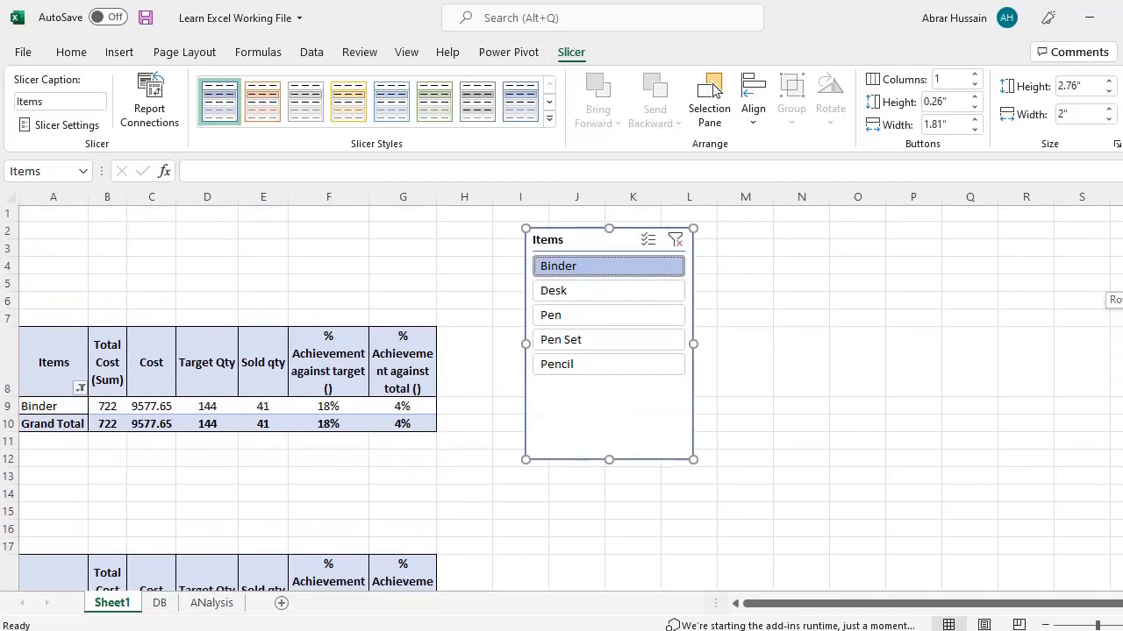
- Insert a separate Items slicer for the salesman pivot table and place it beside that table
scroll(561, 395, down, 6)
click(226, 387)
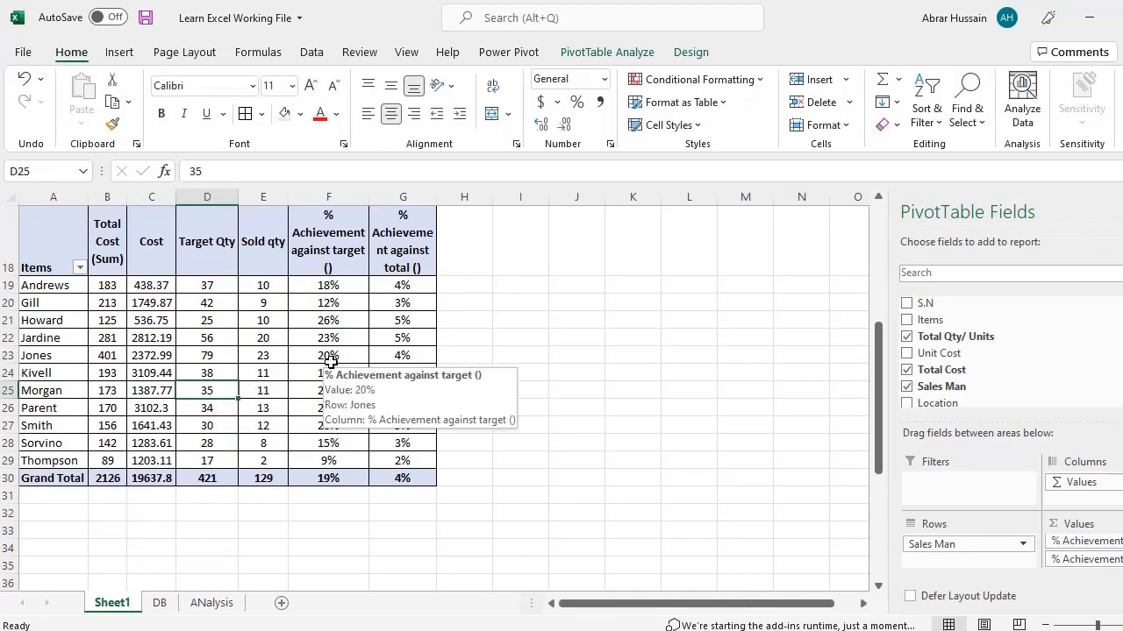
scroll(327, 360, up, 2)
click(606, 54)
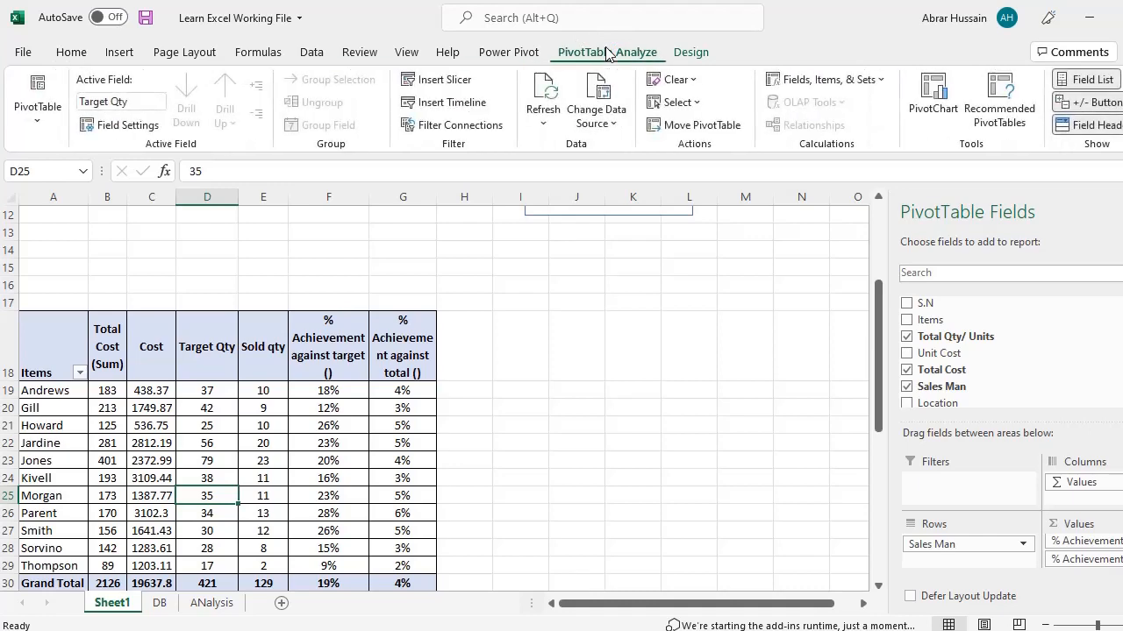
click(442, 80)
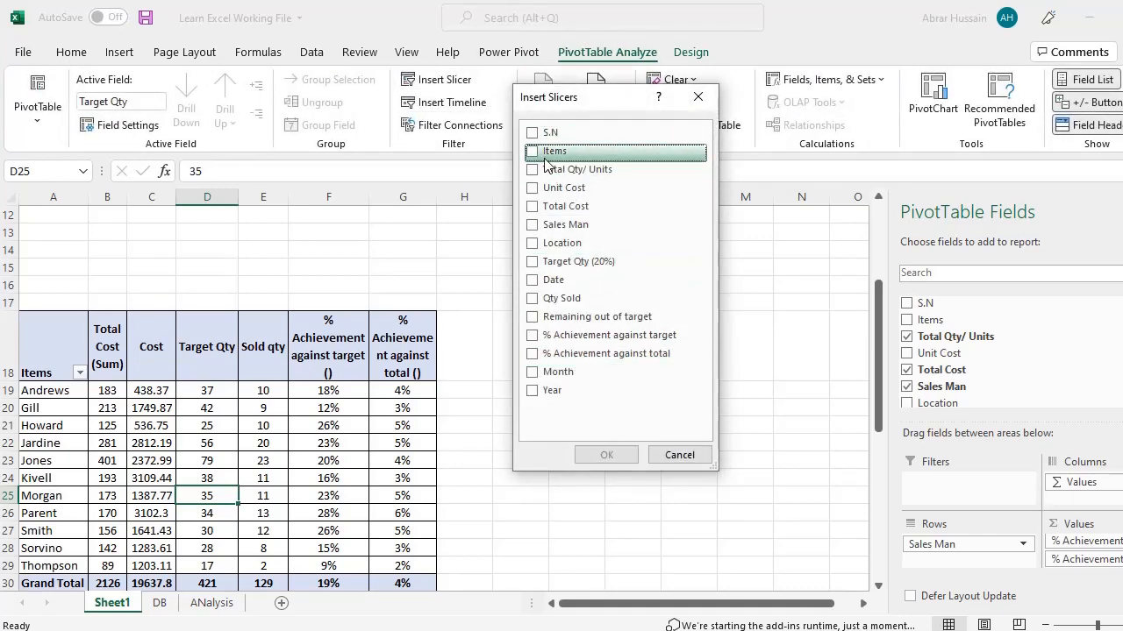
click(532, 154)
click(606, 454)
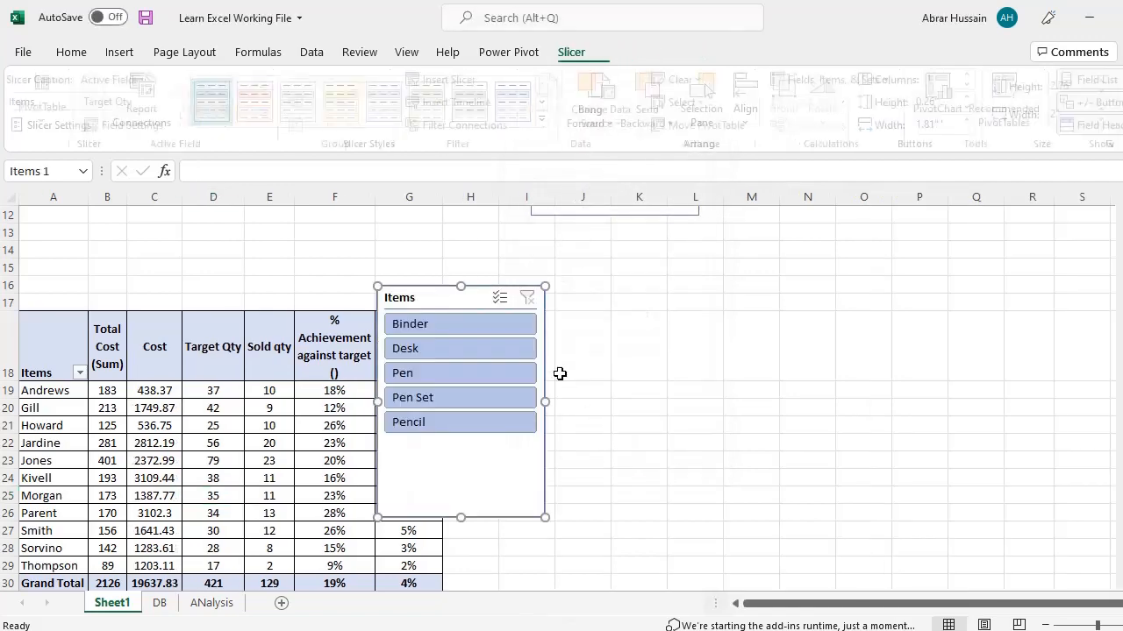
drag(446, 295, 622, 306)
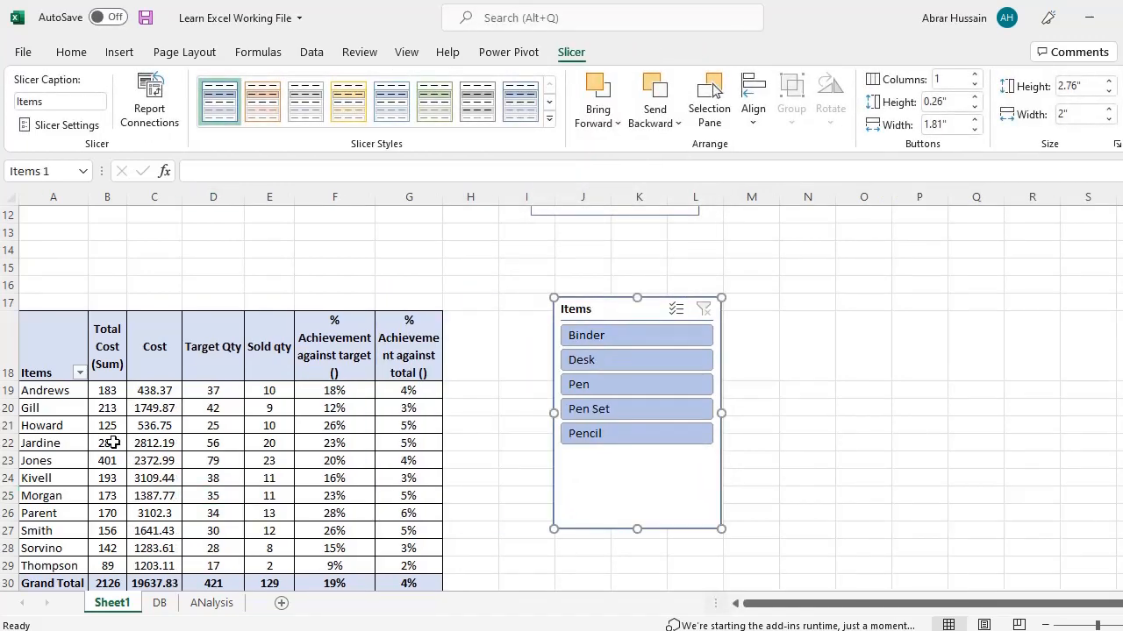
- Filter the salesman pivot table to Binder with its own slicer and clear the filters on both Items slicers
click(612, 333)
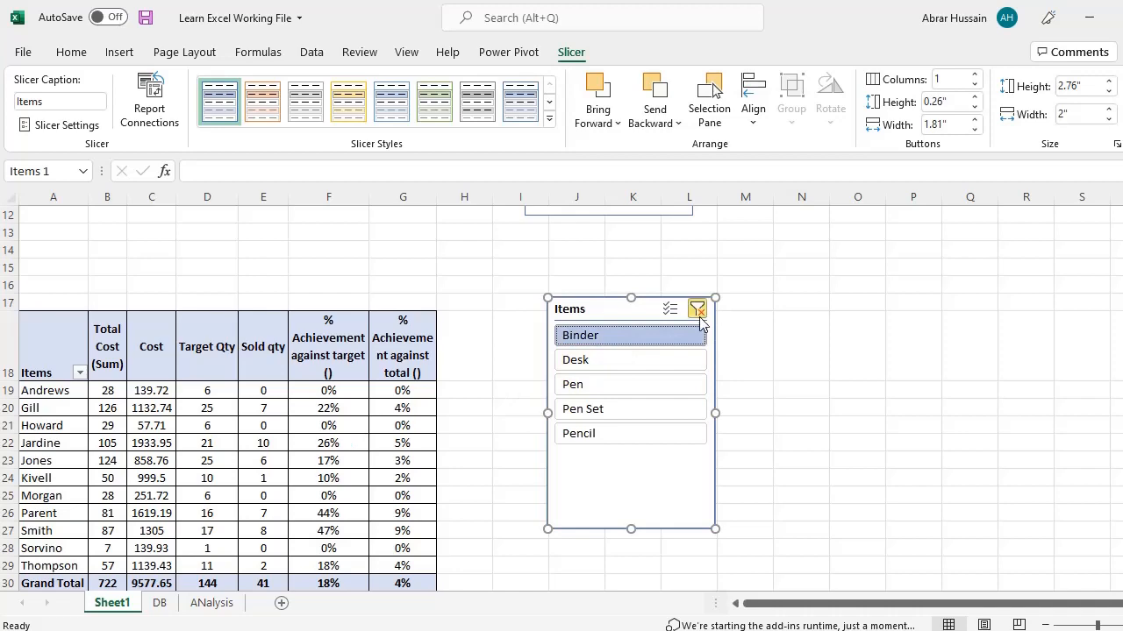
click(698, 313)
click(765, 327)
scroll(757, 361, up, 4)
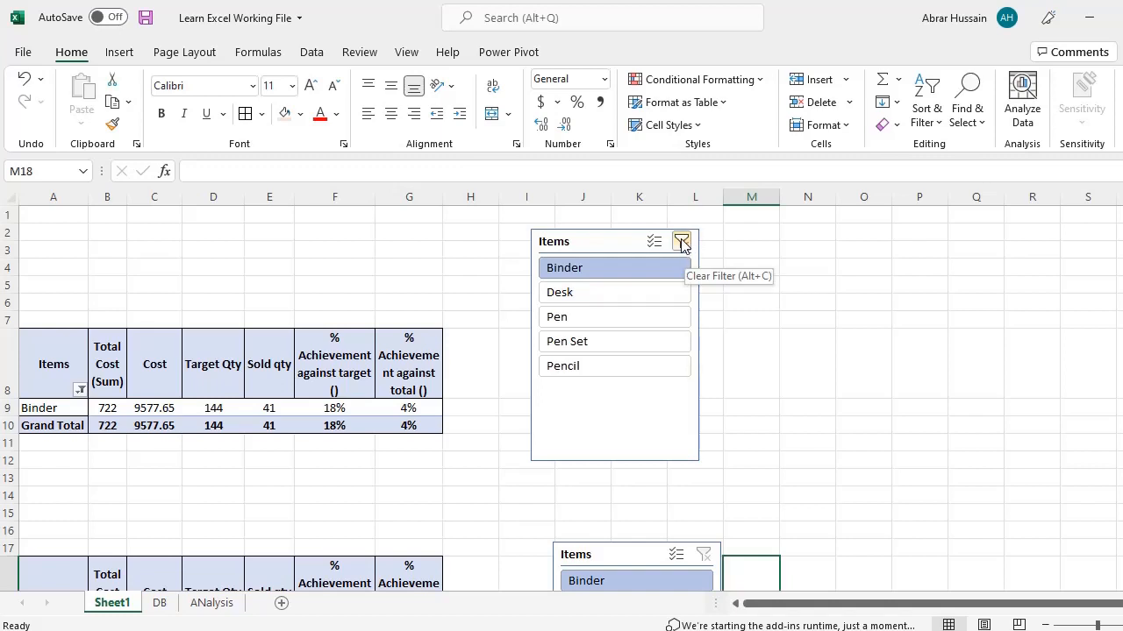
click(682, 242)
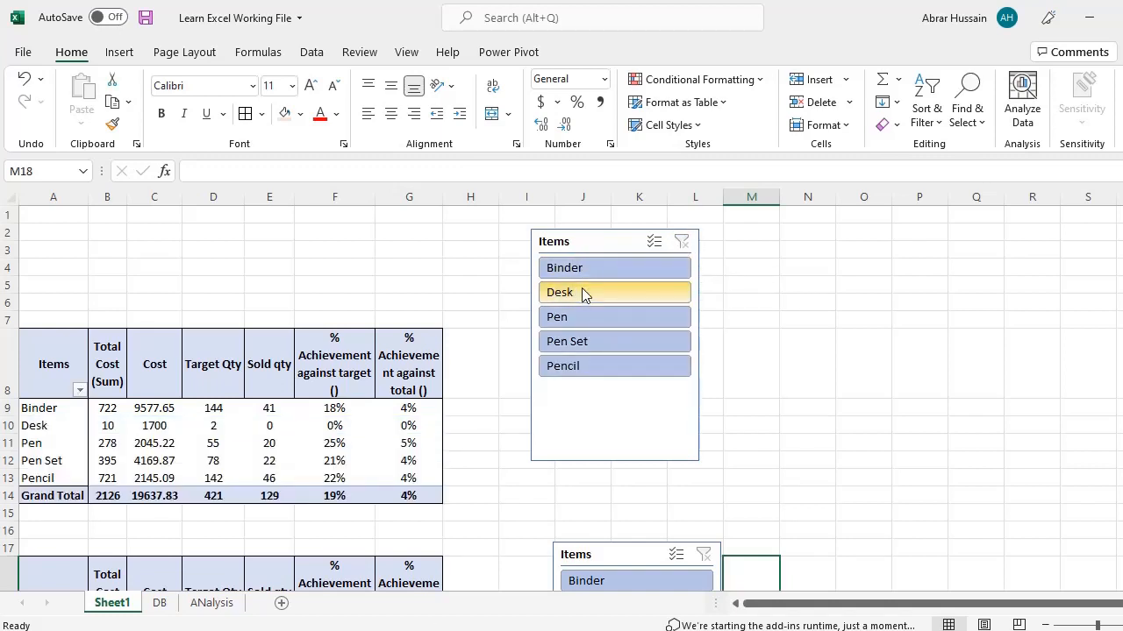
- Move the items pivot table's slicer into the space above the table and resize it to about 1.13 by 5.02 inches
click(598, 233)
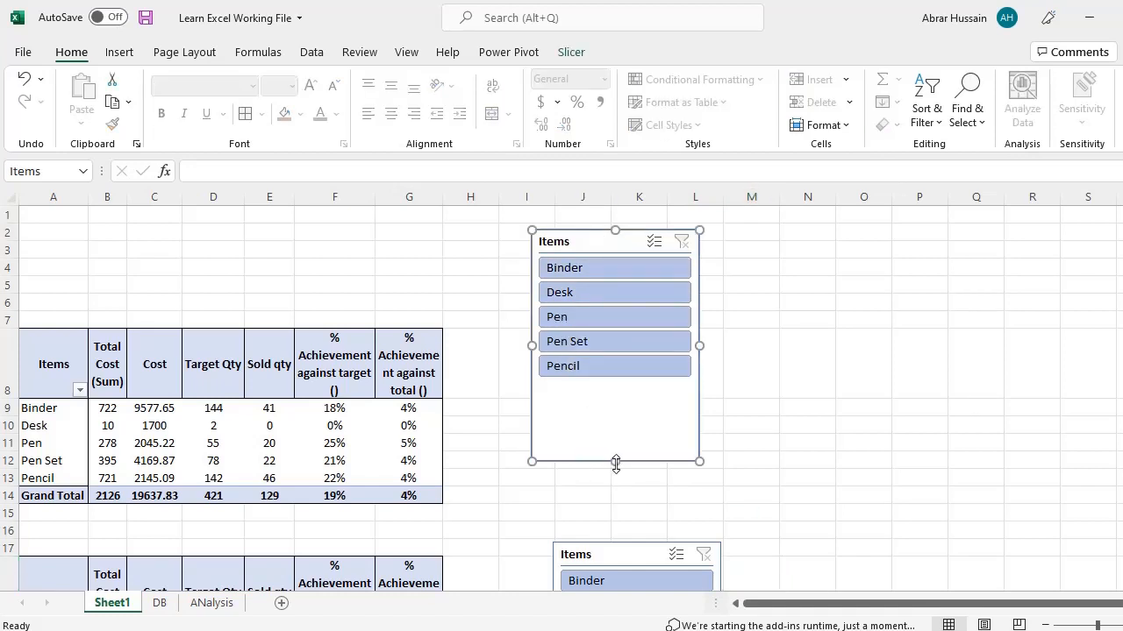
drag(616, 454, 613, 294)
drag(570, 228, 70, 220)
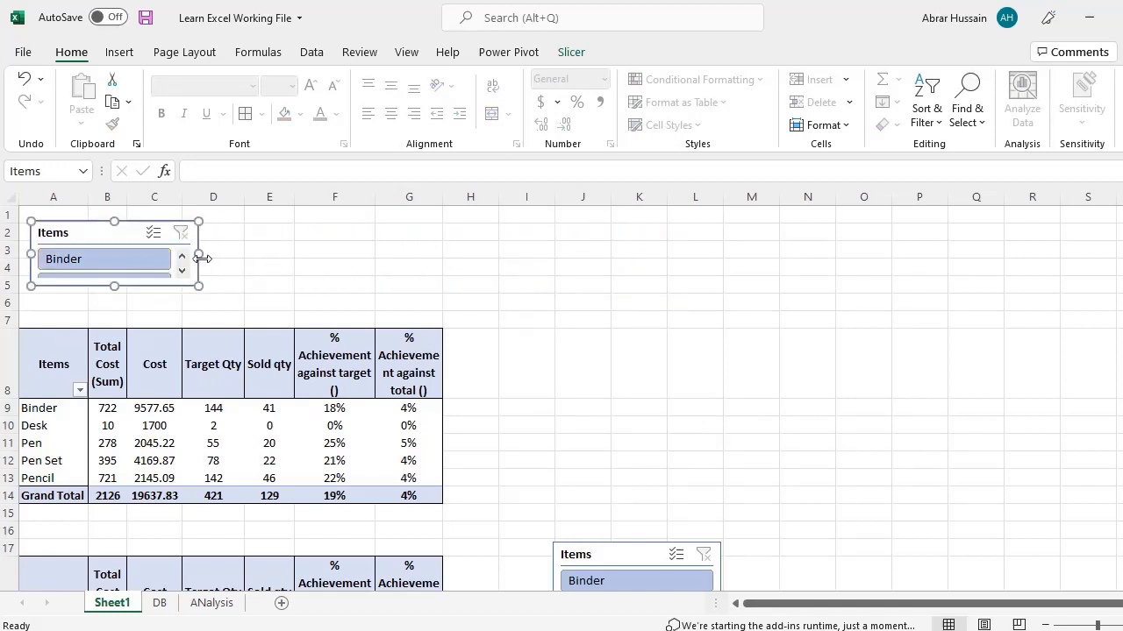
drag(199, 253, 452, 274)
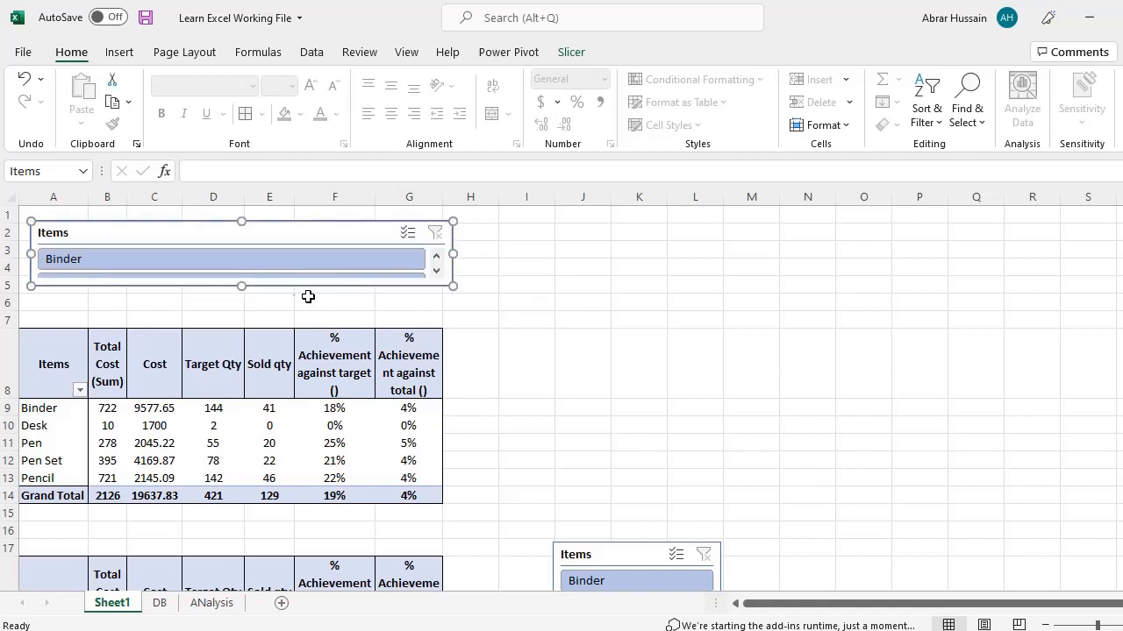
drag(239, 286, 234, 314)
drag(205, 221, 199, 218)
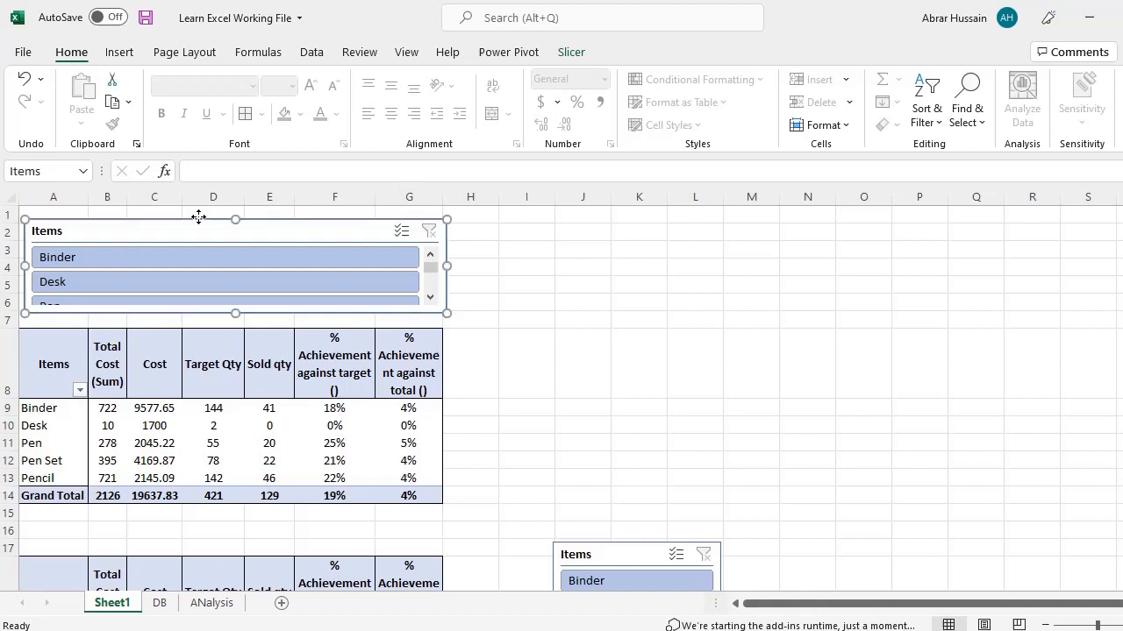
- Try the light orange and light green styles on the upper Items slicer and return it to light blue
click(83, 276)
click(571, 53)
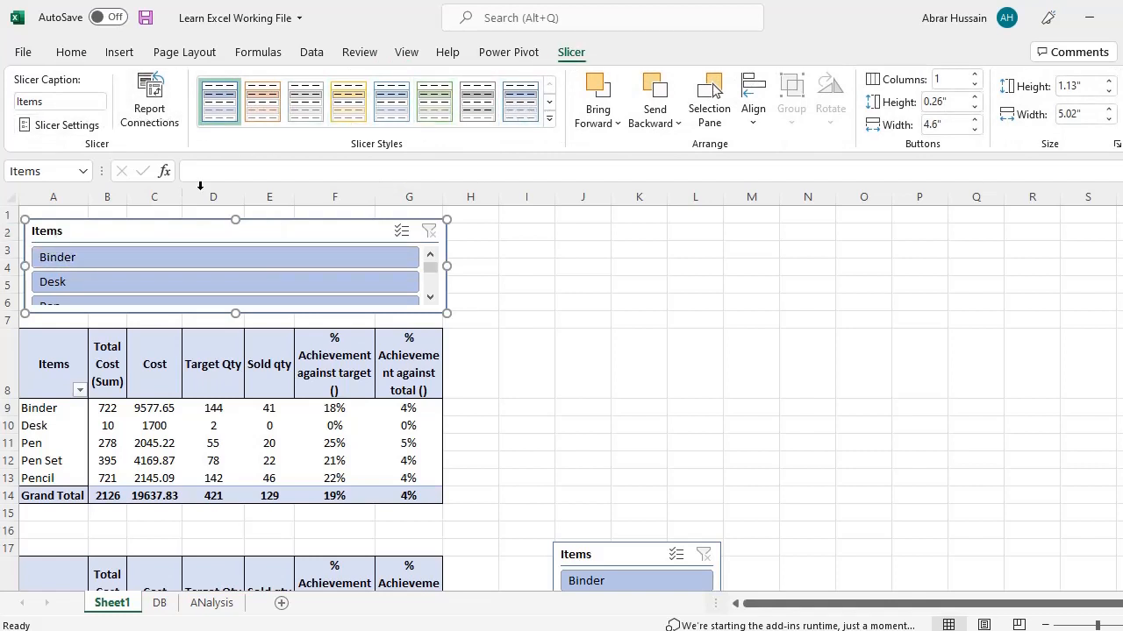
click(544, 333)
click(310, 223)
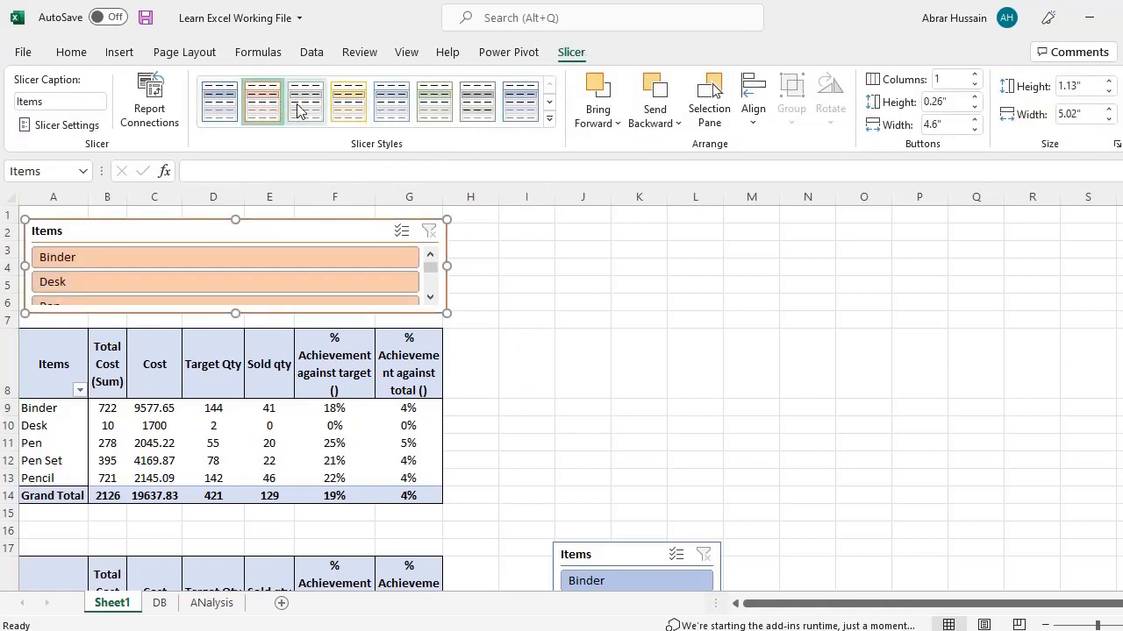
click(434, 101)
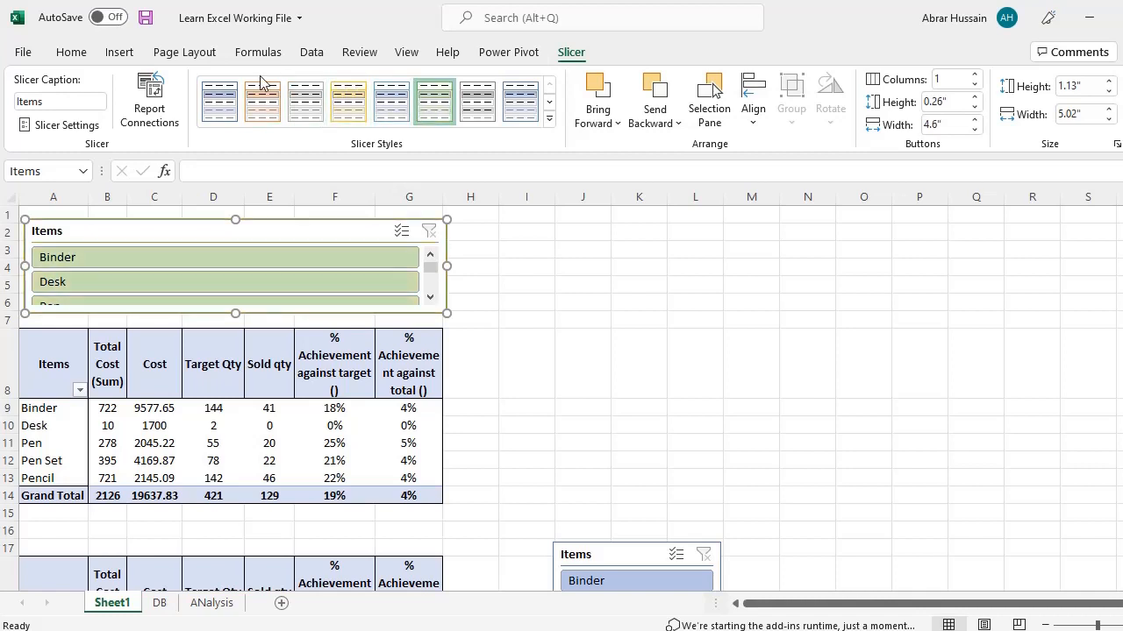
click(217, 102)
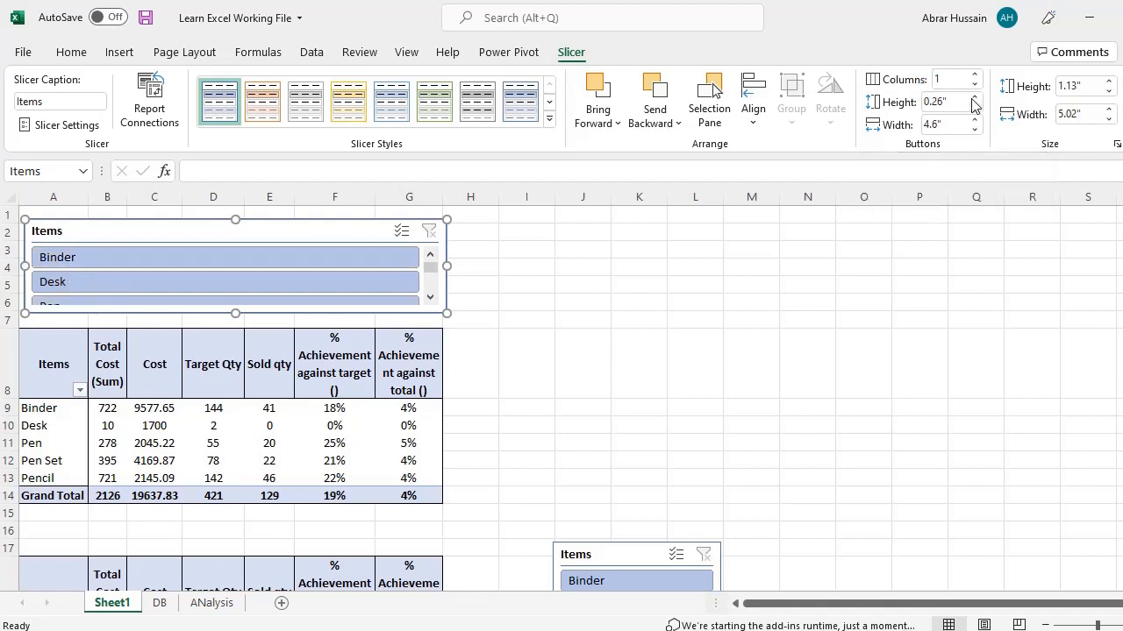
- Arrange the upper Items slicer's buttons in 5 columns and resize the slicer to about 0.79 inches high and 5.45 inches wide
click(903, 80)
text(5)
click(954, 102)
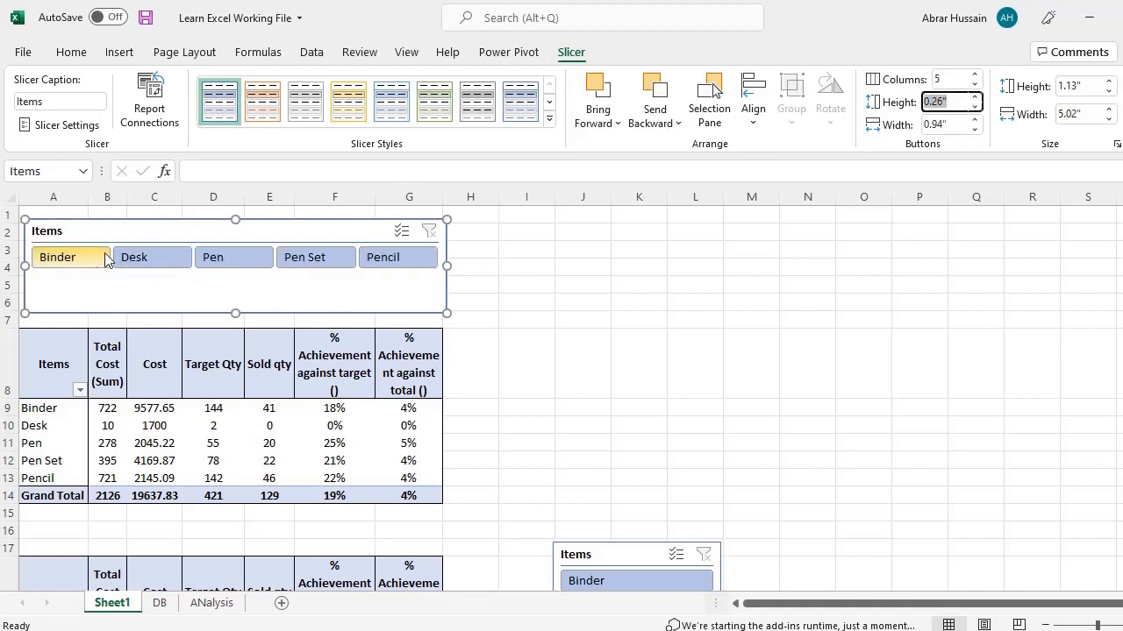
click(236, 314)
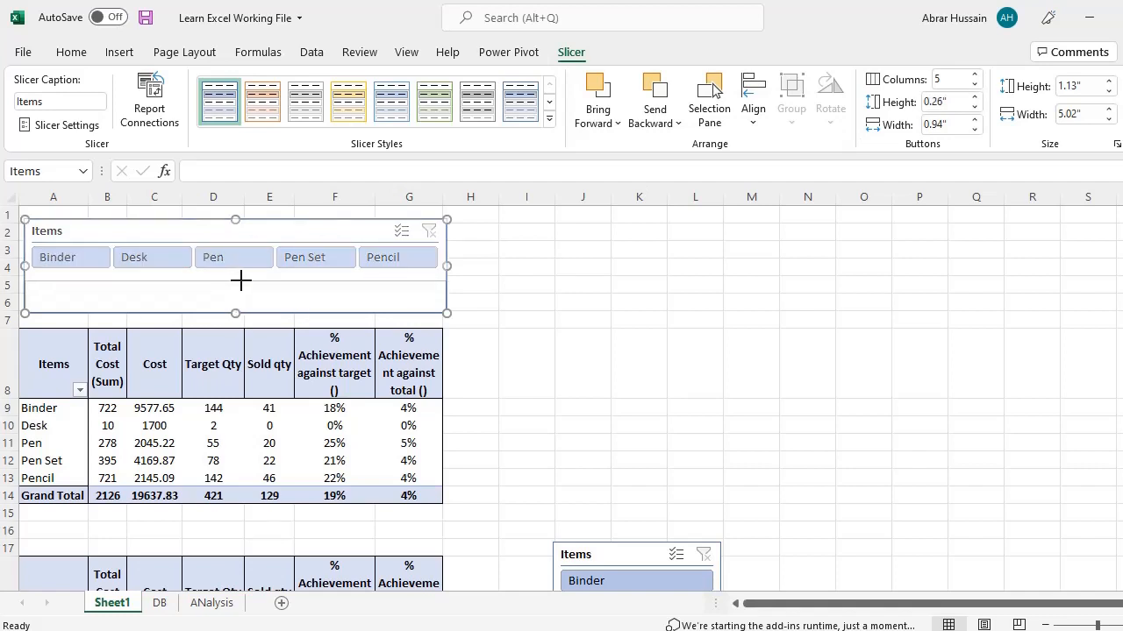
drag(241, 280, 236, 285)
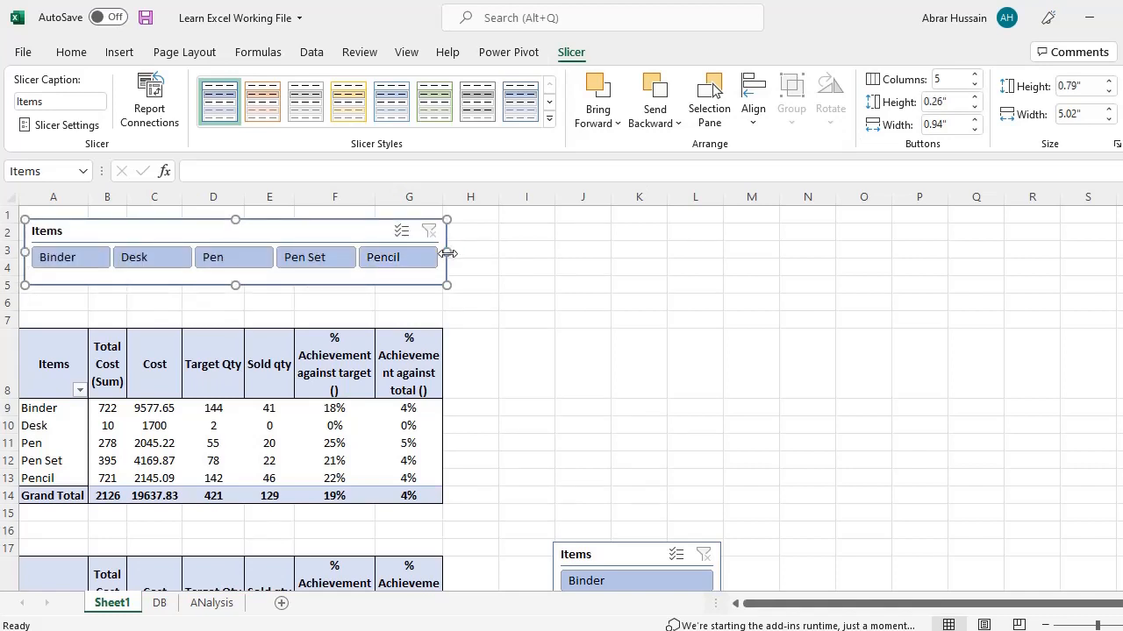
drag(448, 253, 483, 256)
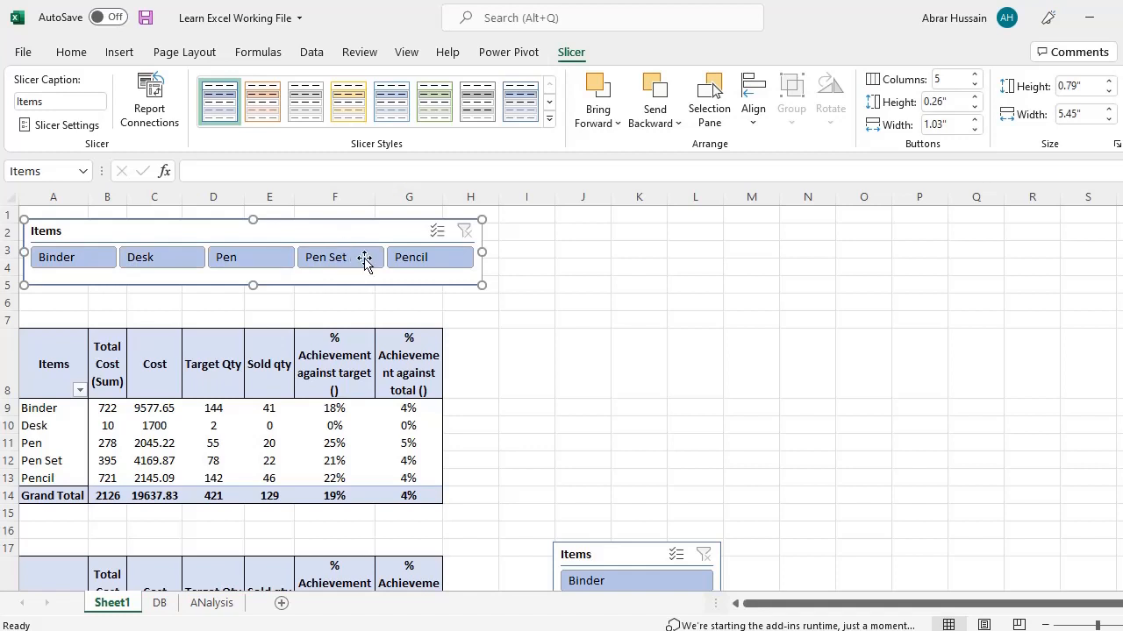
- Set the upper Items slicer's button height to 0.2 inches and button width to 0.8 inches
click(950, 79)
click(947, 104)
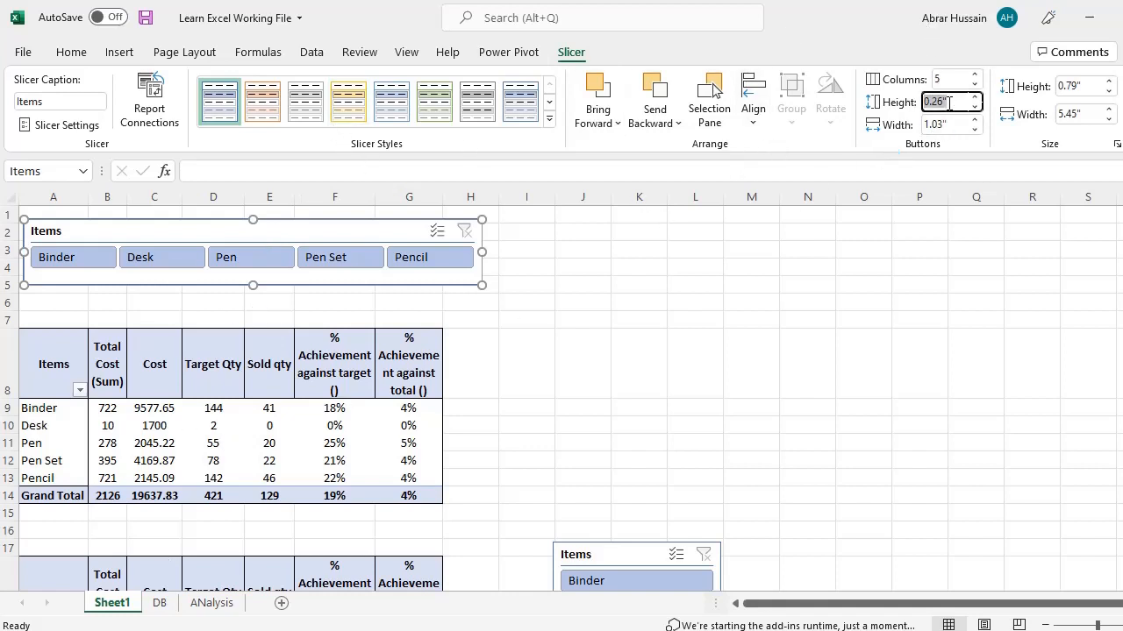
click(955, 127)
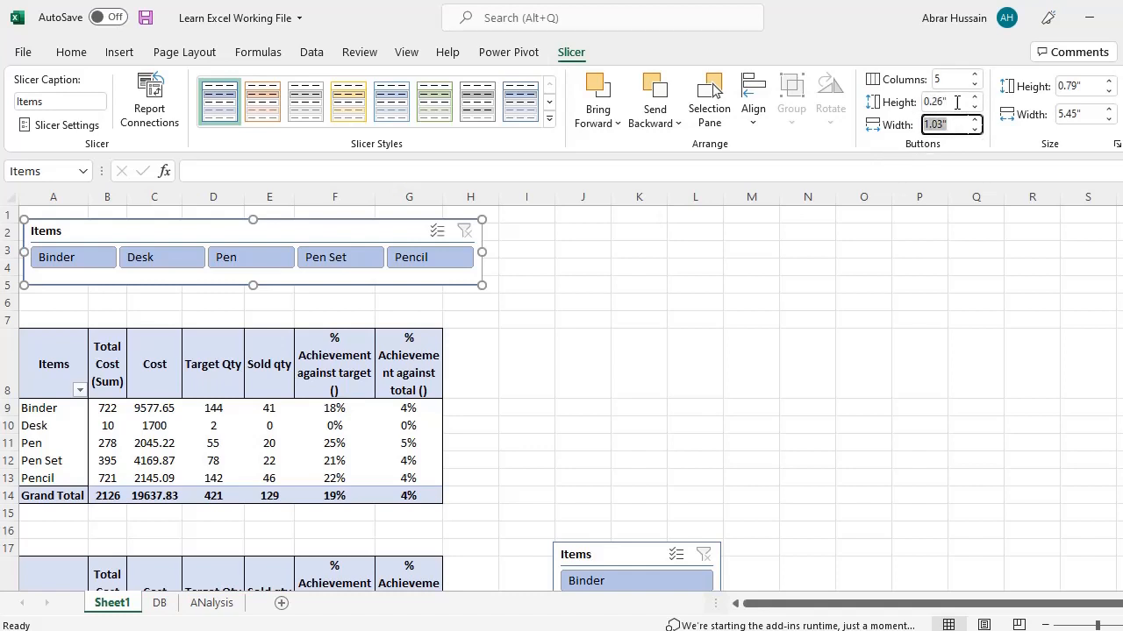
click(956, 102)
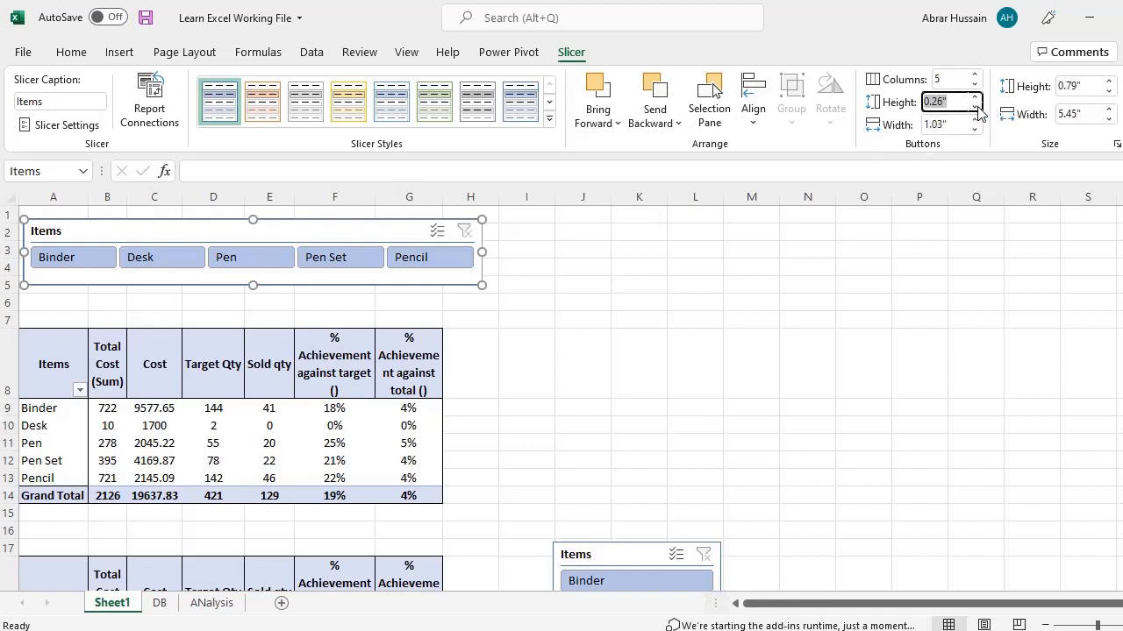
click(975, 107)
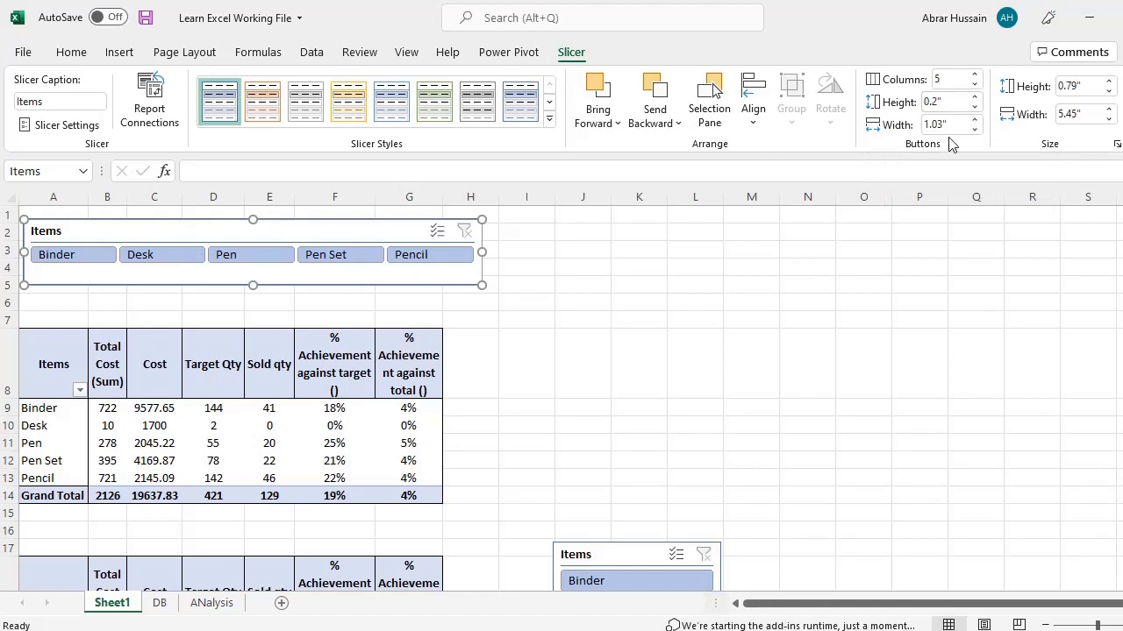
click(947, 128)
click(975, 130)
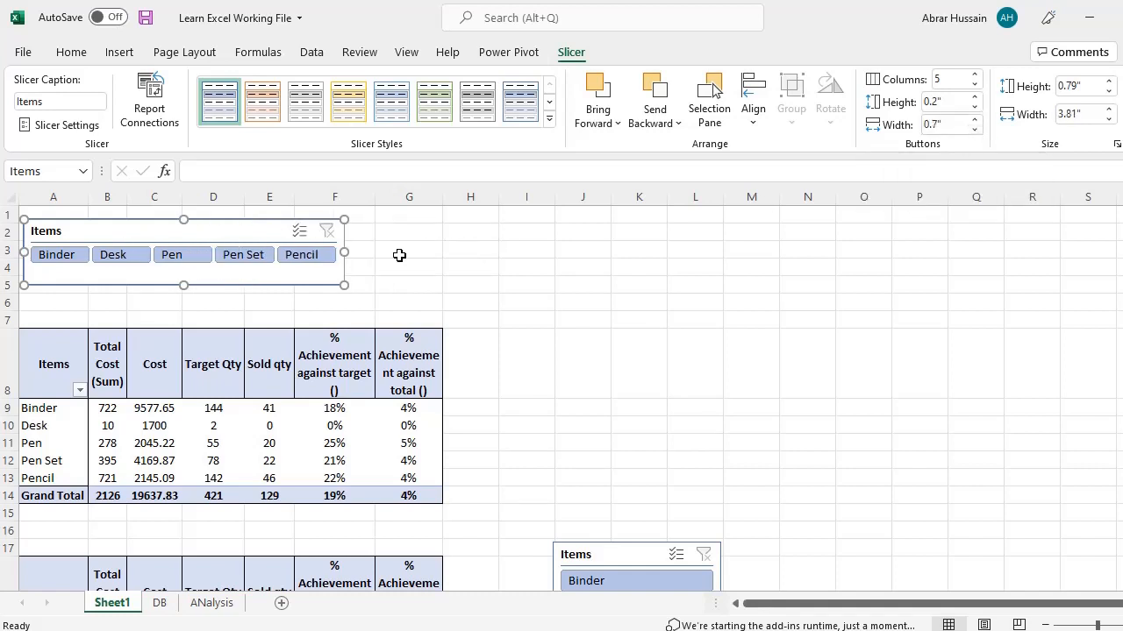
click(975, 122)
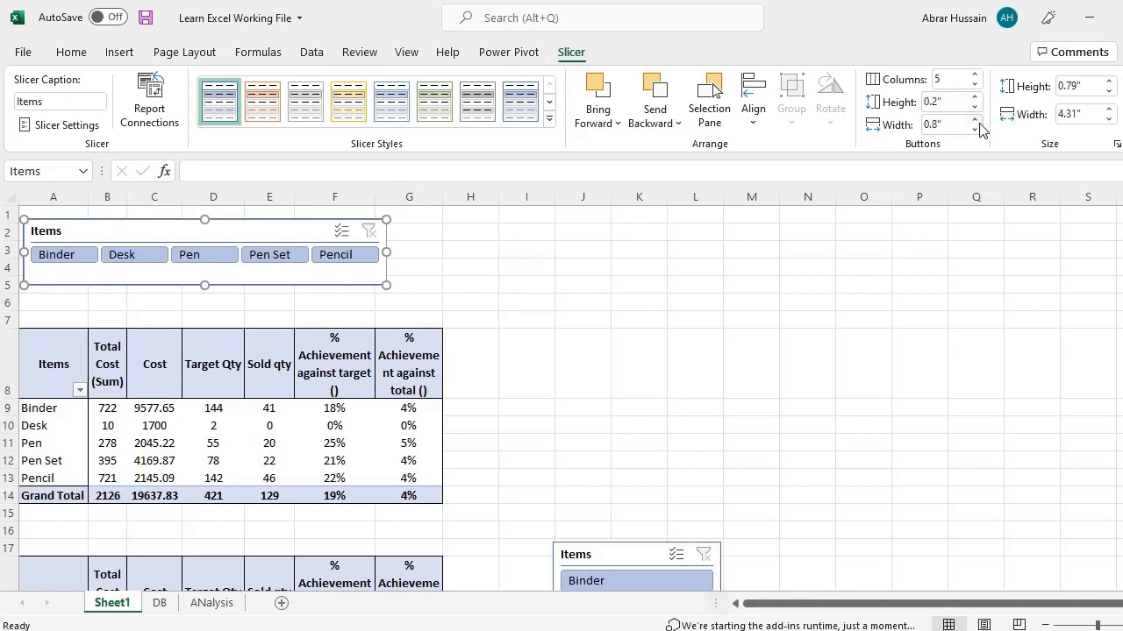
- Set the upper Items slicer's button width to 0.9 inches and change its caption to "Analysis by Items"
click(975, 121)
click(618, 308)
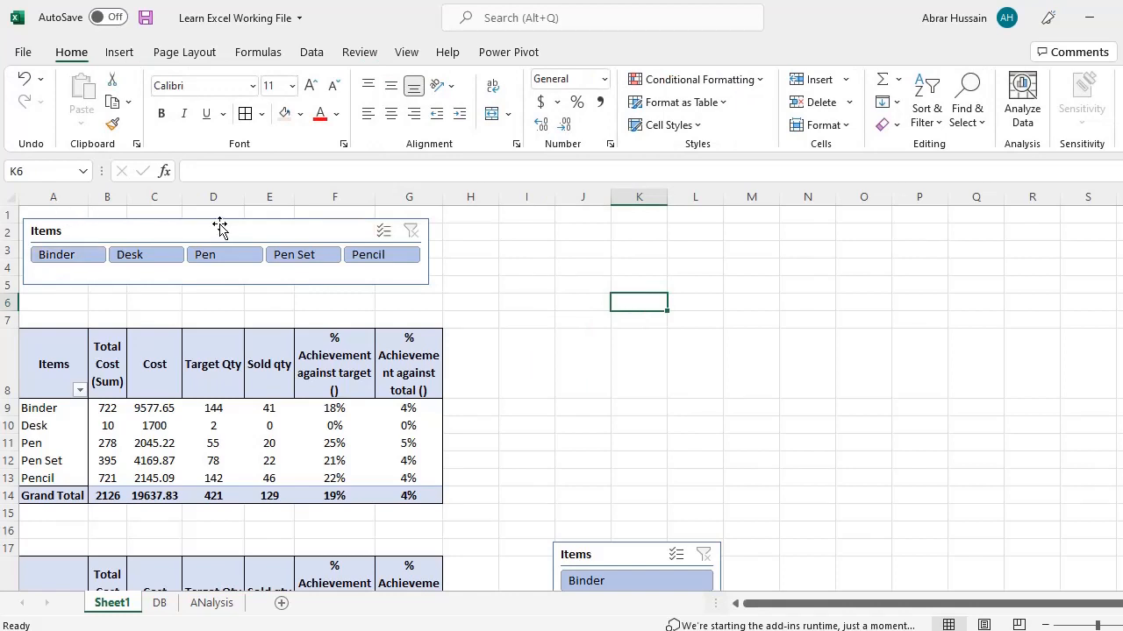
click(56, 231)
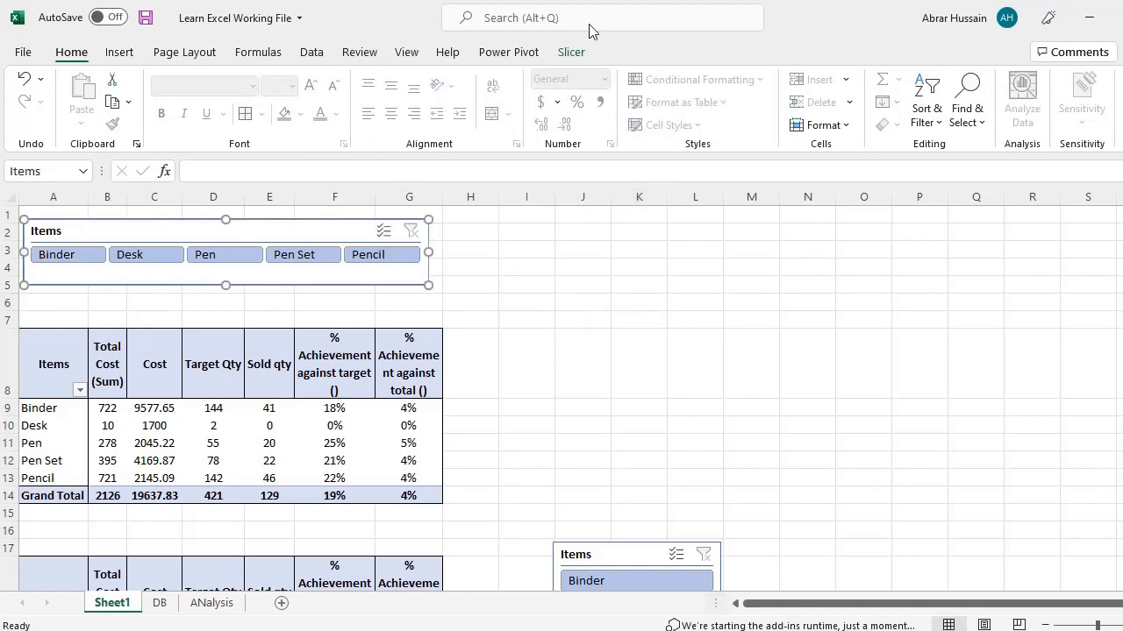
click(571, 53)
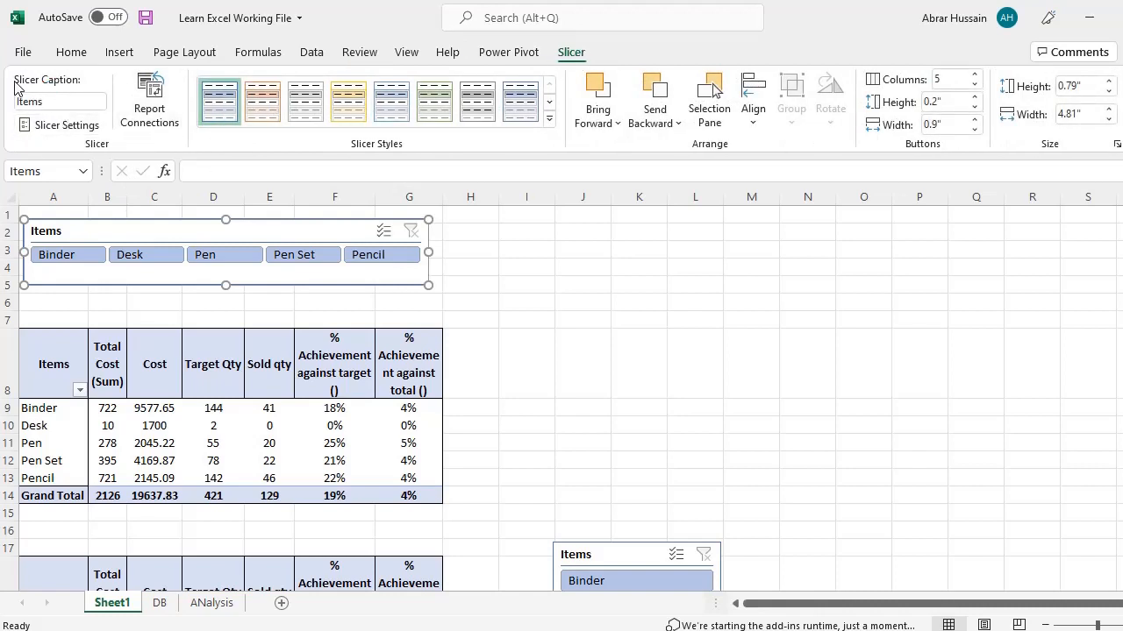
click(60, 101)
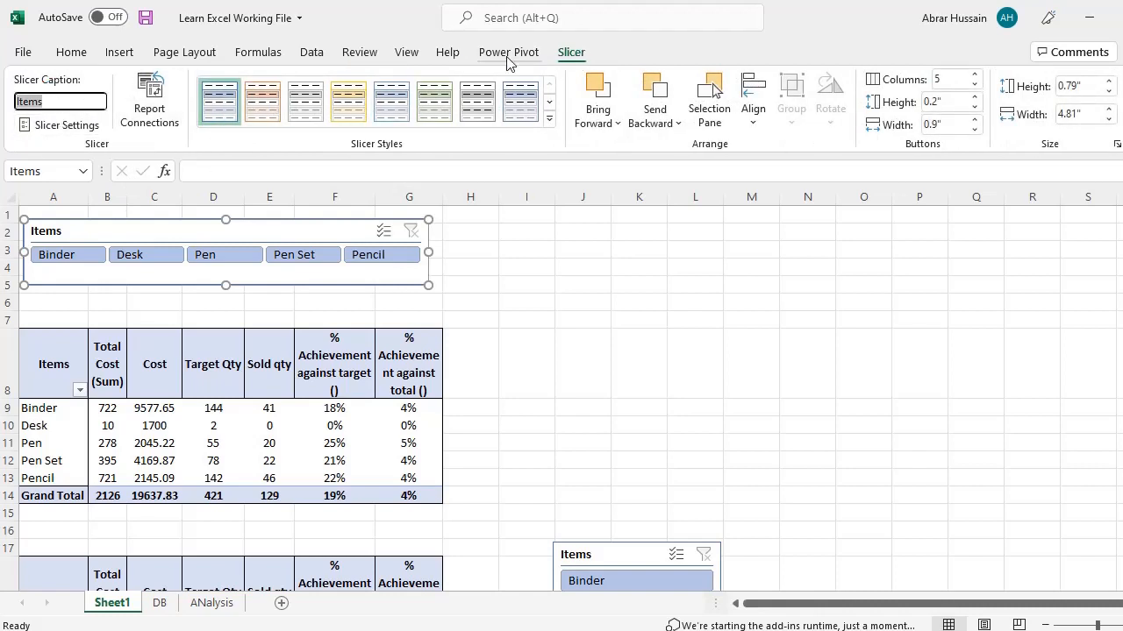
key(Left)
text(ANqalysis by)
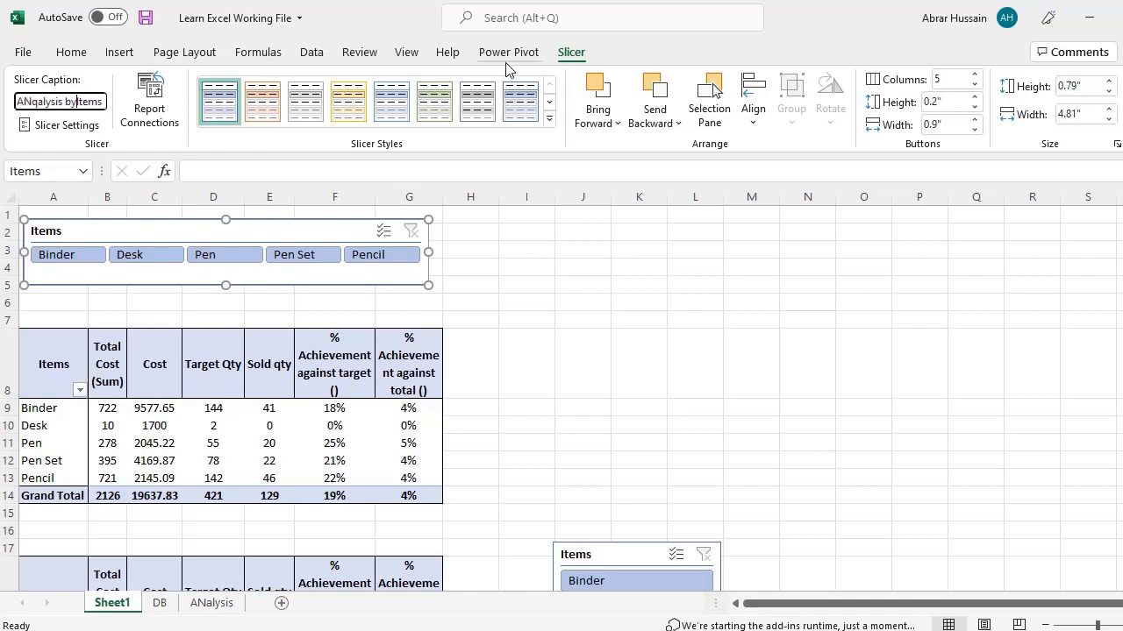
key(ctrl+shift+Right)
text(Analysis)
click(682, 251)
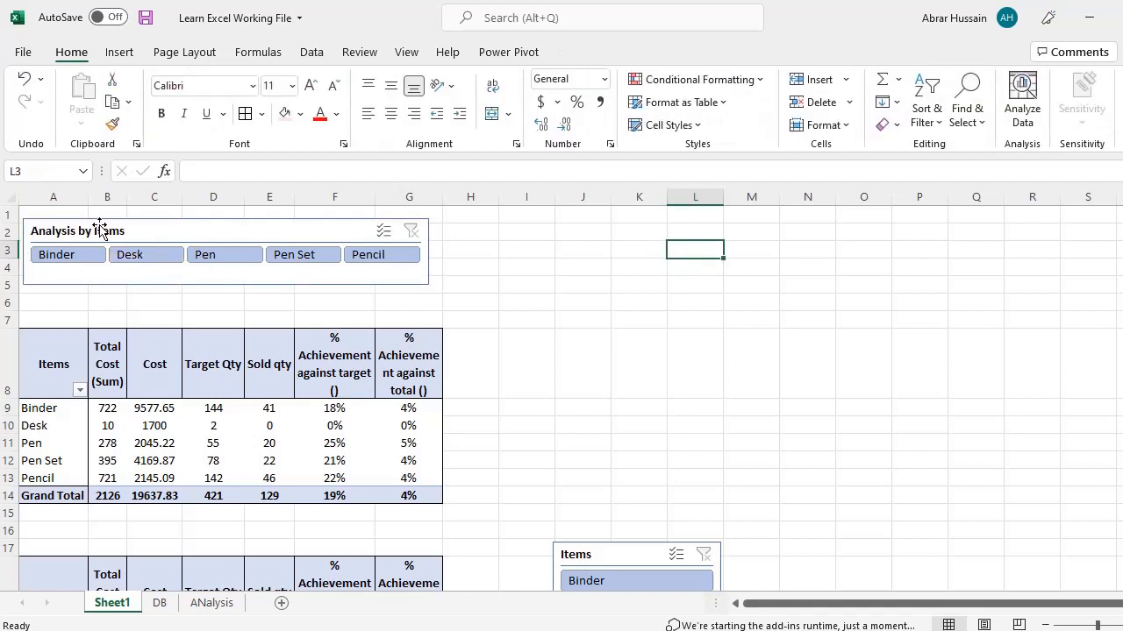
click(370, 319)
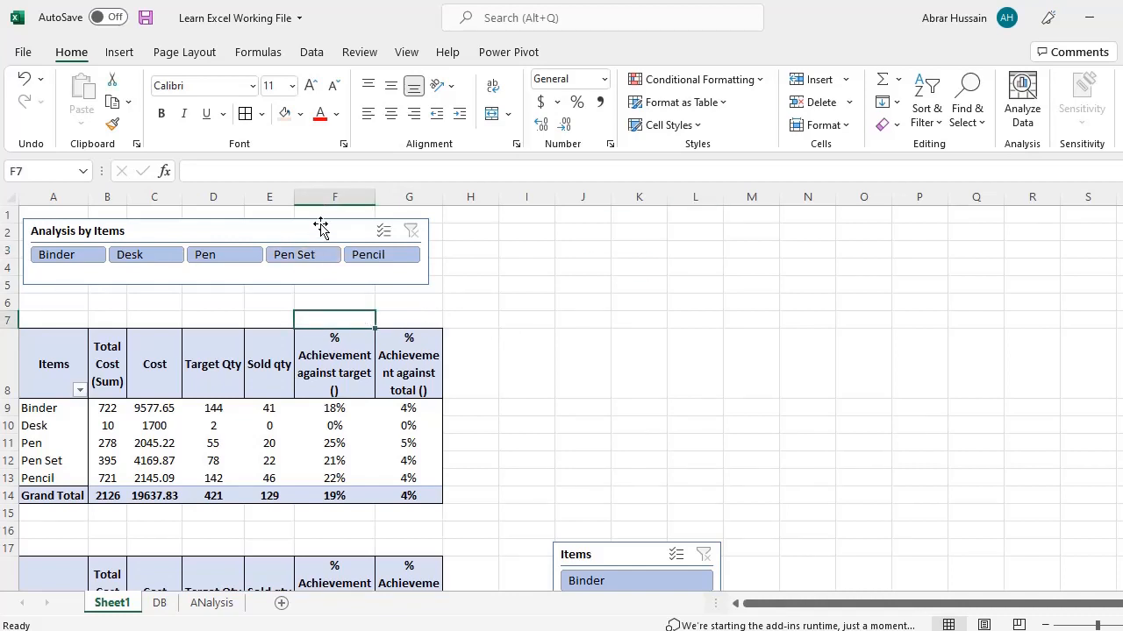
- Insert a Sales Man slicer for the items pivot table and place it beside the table, starting at row 1 in column H
click(258, 428)
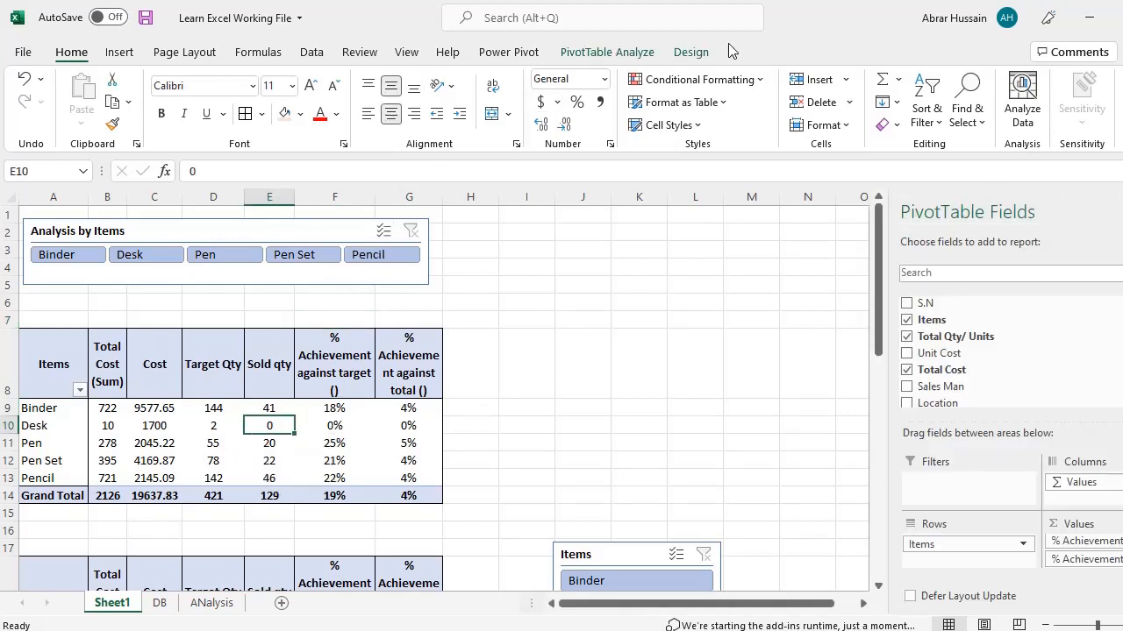
click(620, 54)
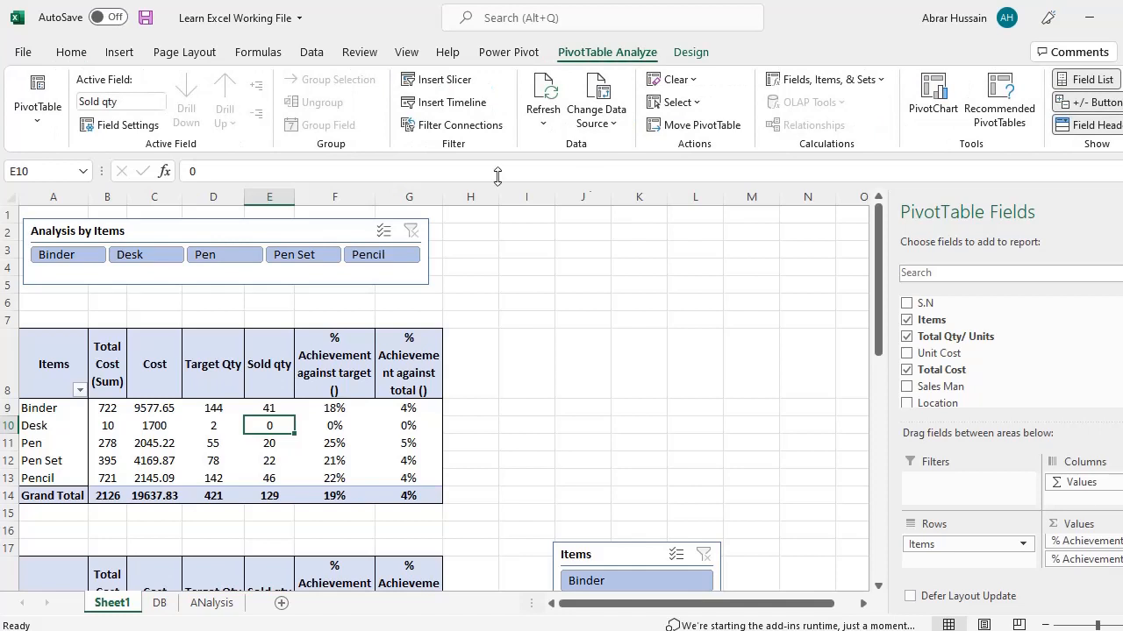
click(454, 79)
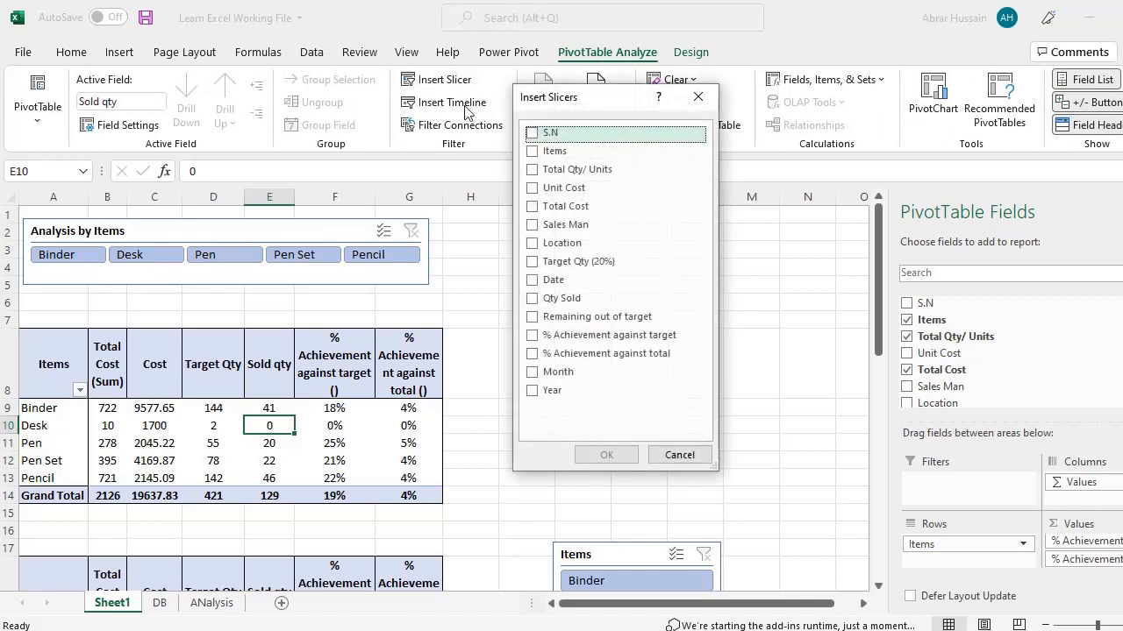
click(533, 226)
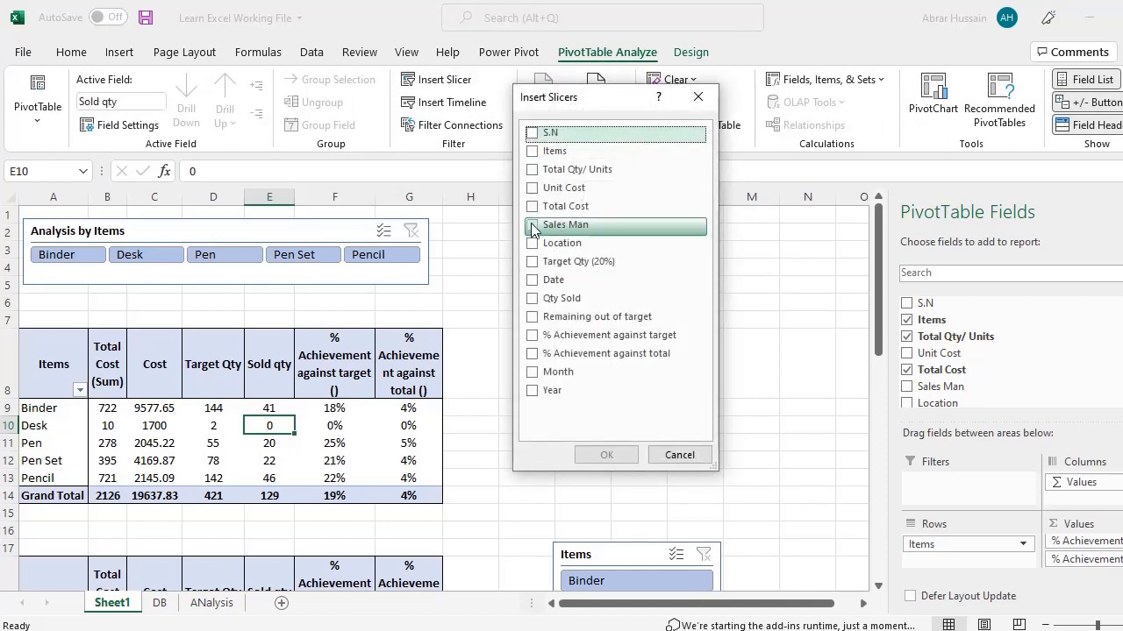
click(607, 456)
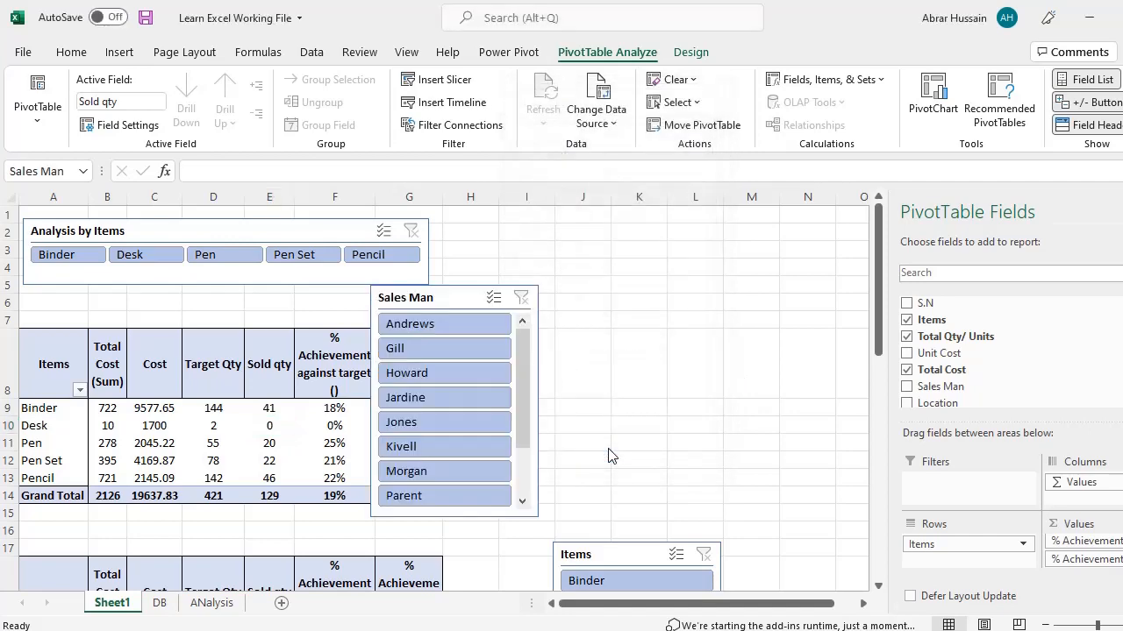
drag(433, 281, 510, 208)
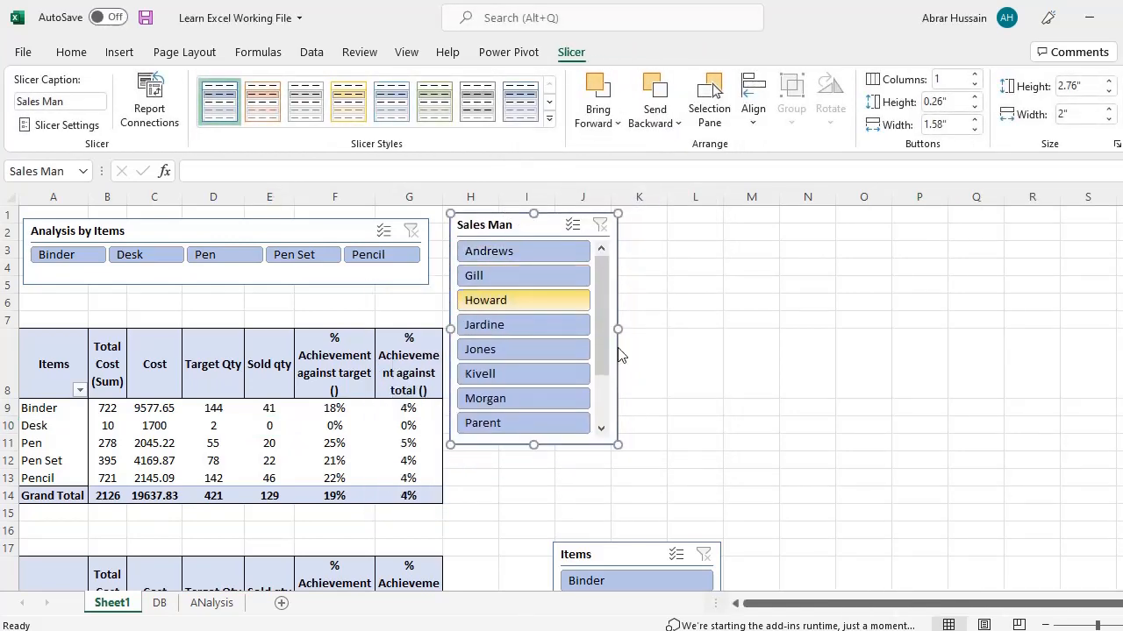
scroll(272, 458, down, 2)
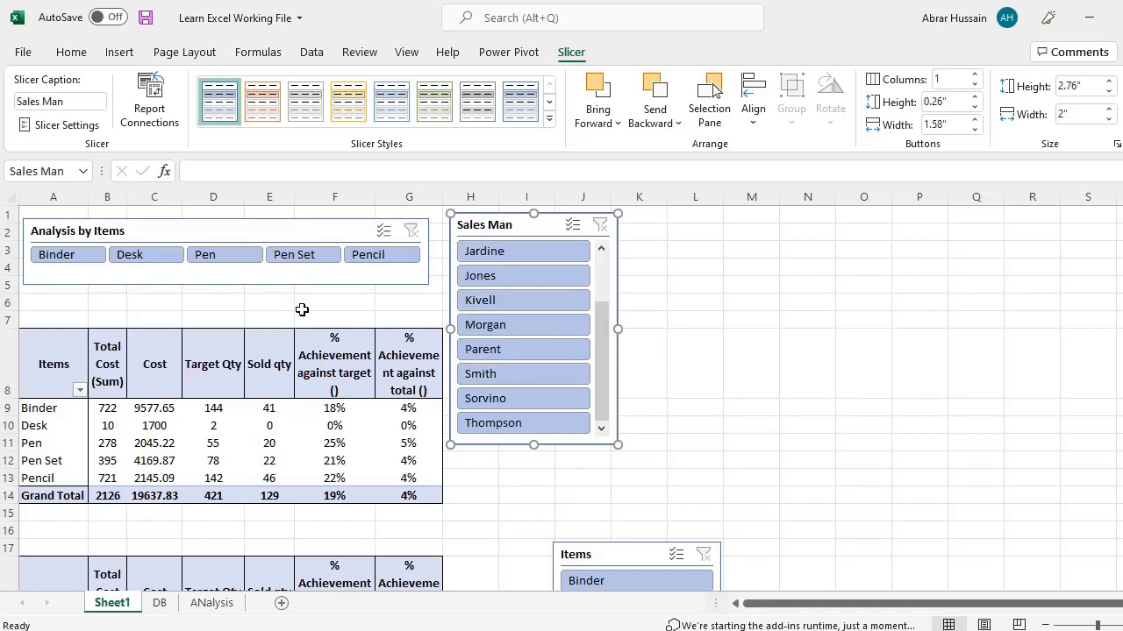
- Delete the Items slicer beside the lower pivot table that lists the salesmen
click(312, 357)
scroll(209, 474, down, 4)
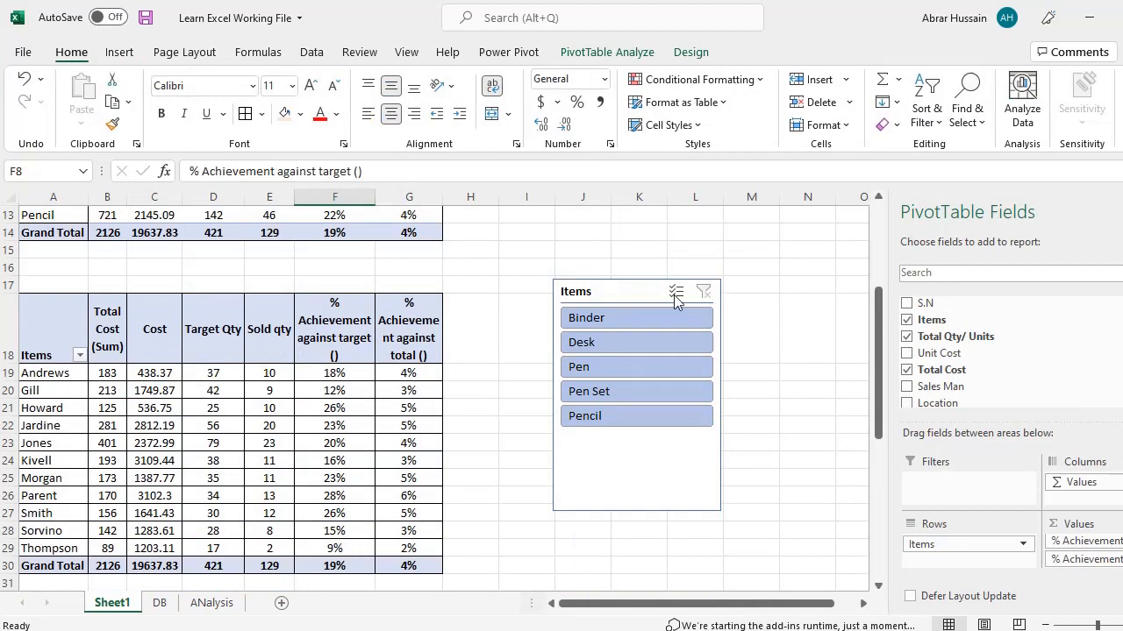
click(636, 280)
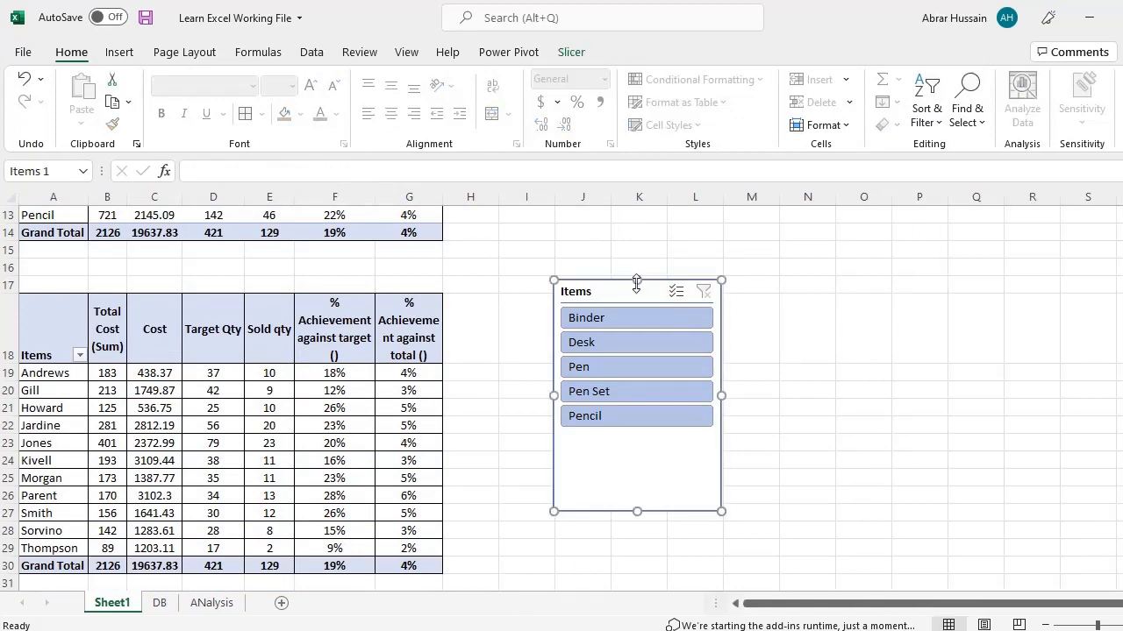
key(Delete)
scroll(279, 455, up, 4)
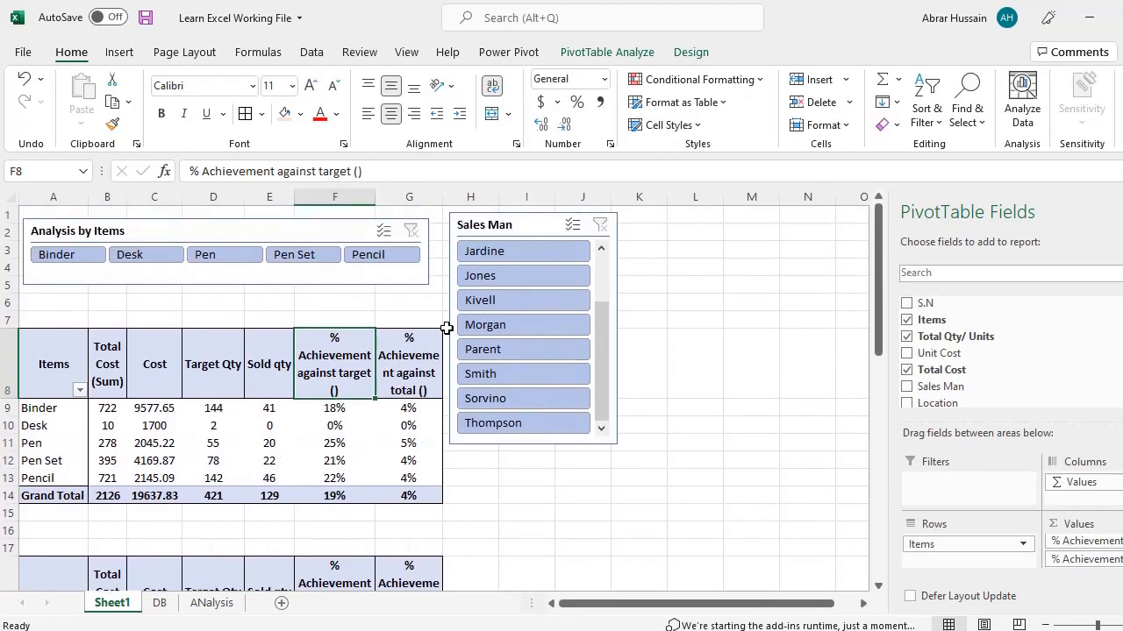
- Nudge the Sales Man slicer closer to the items pivot table and lengthen it to about 3.45 inches
click(500, 224)
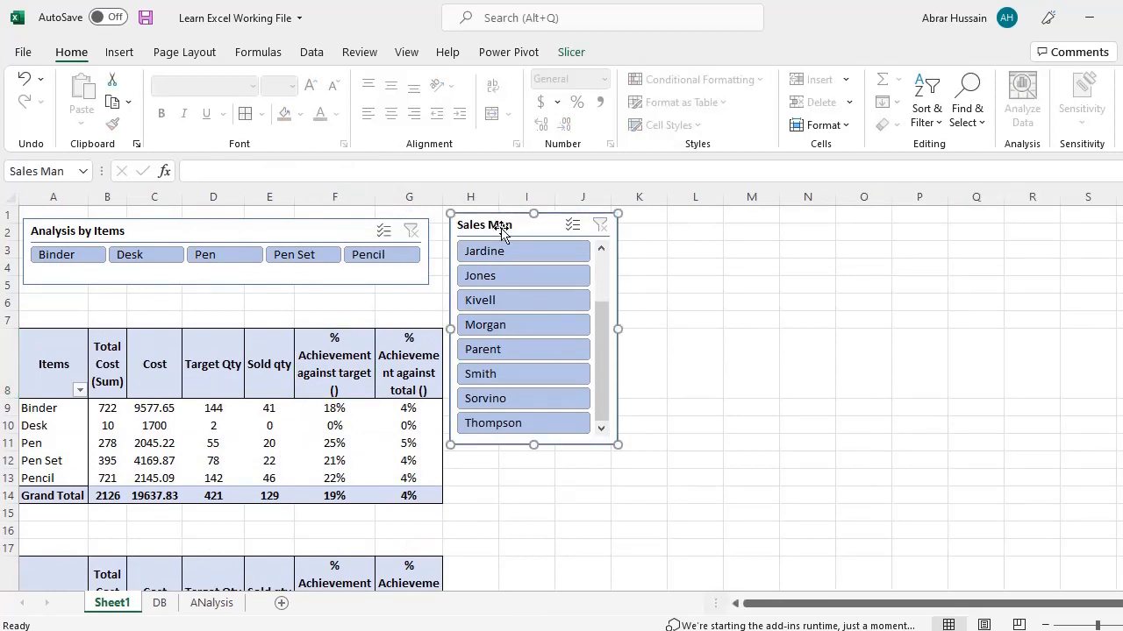
drag(501, 214, 498, 217)
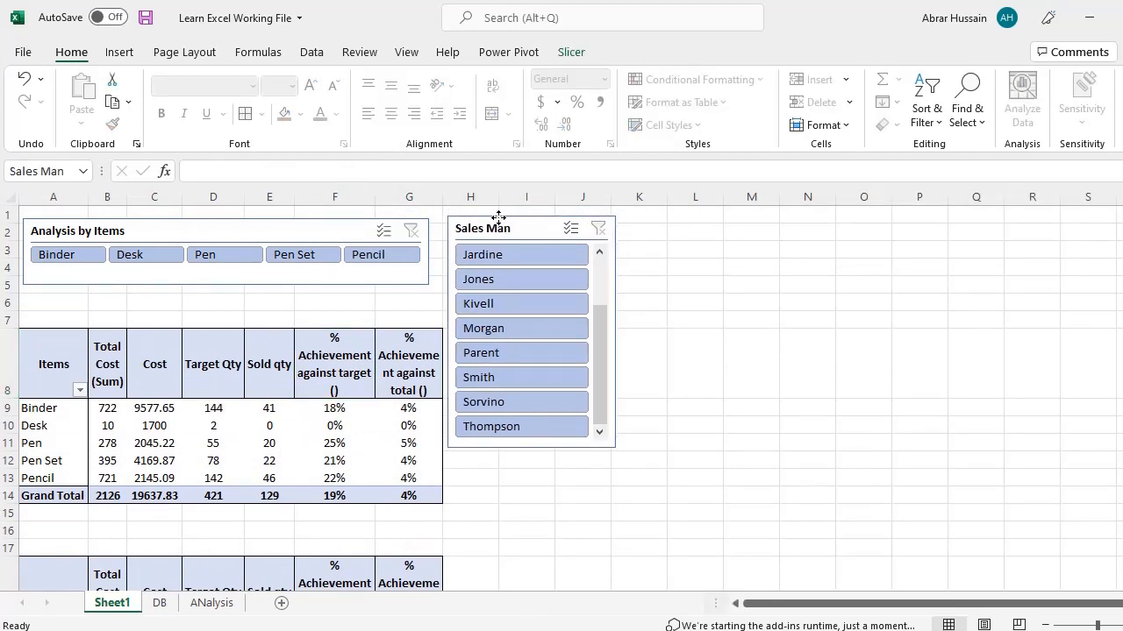
drag(532, 448, 523, 505)
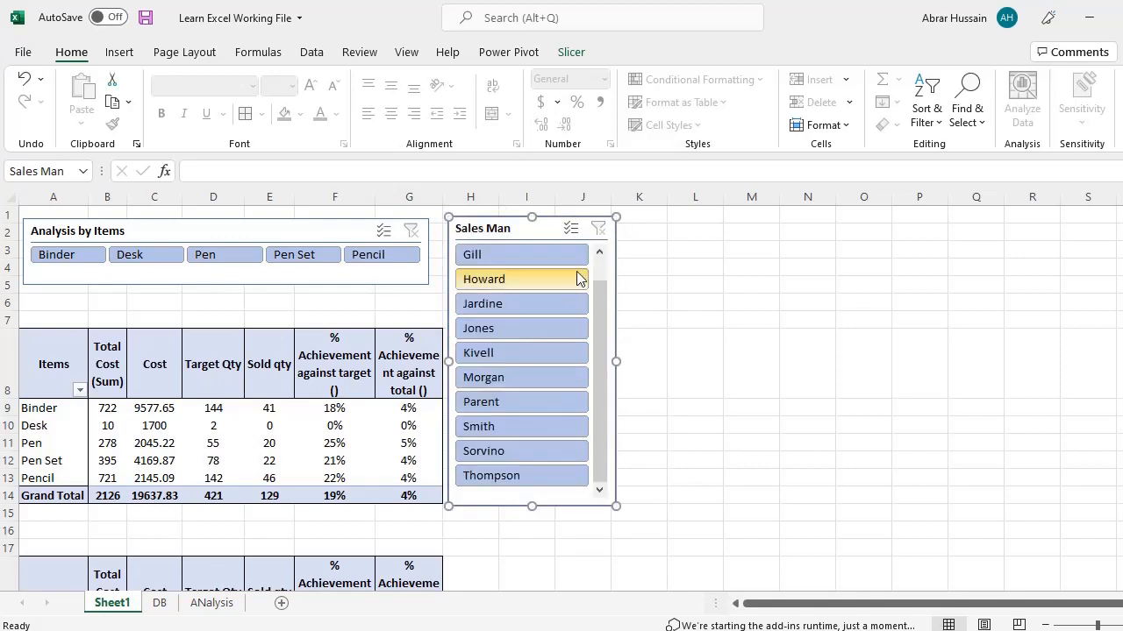
drag(603, 359, 589, 215)
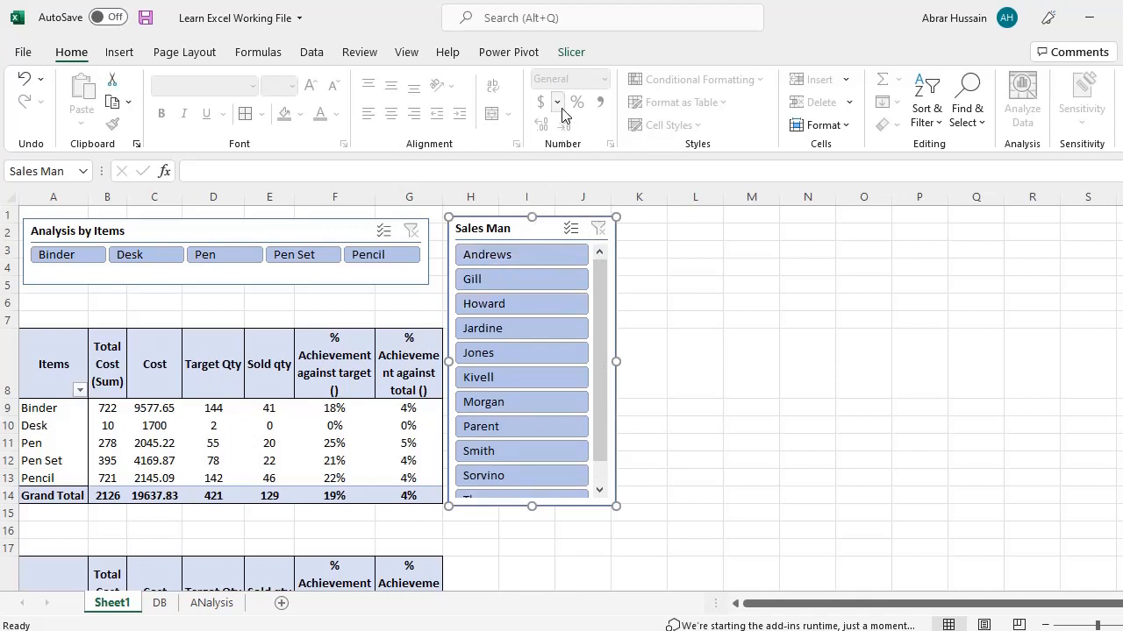
- Set the Sales Man slicer's buttons to 0.2 inches high and 1.2 inches wide, and shorten the slicer to end just below Thompson
click(571, 52)
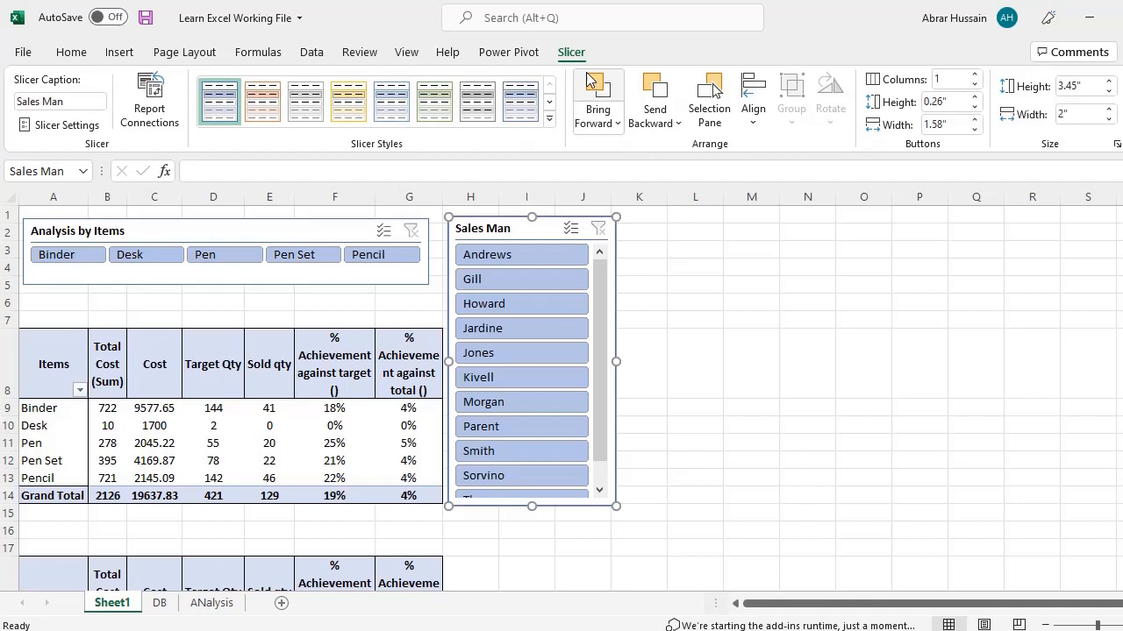
click(973, 107)
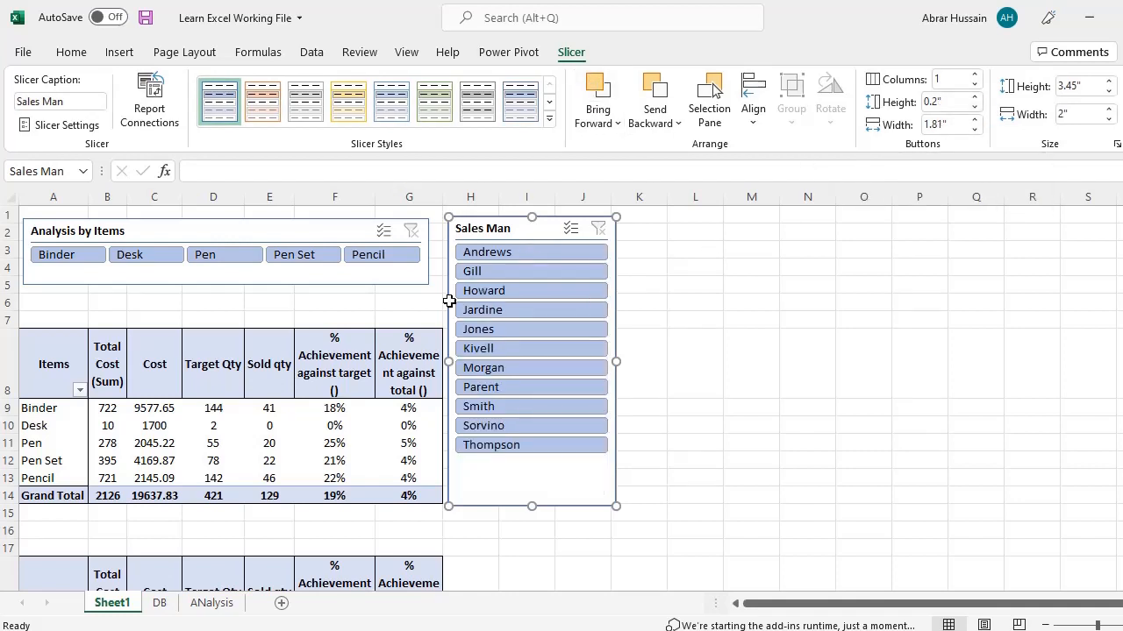
click(975, 129)
click(974, 130)
click(974, 130)
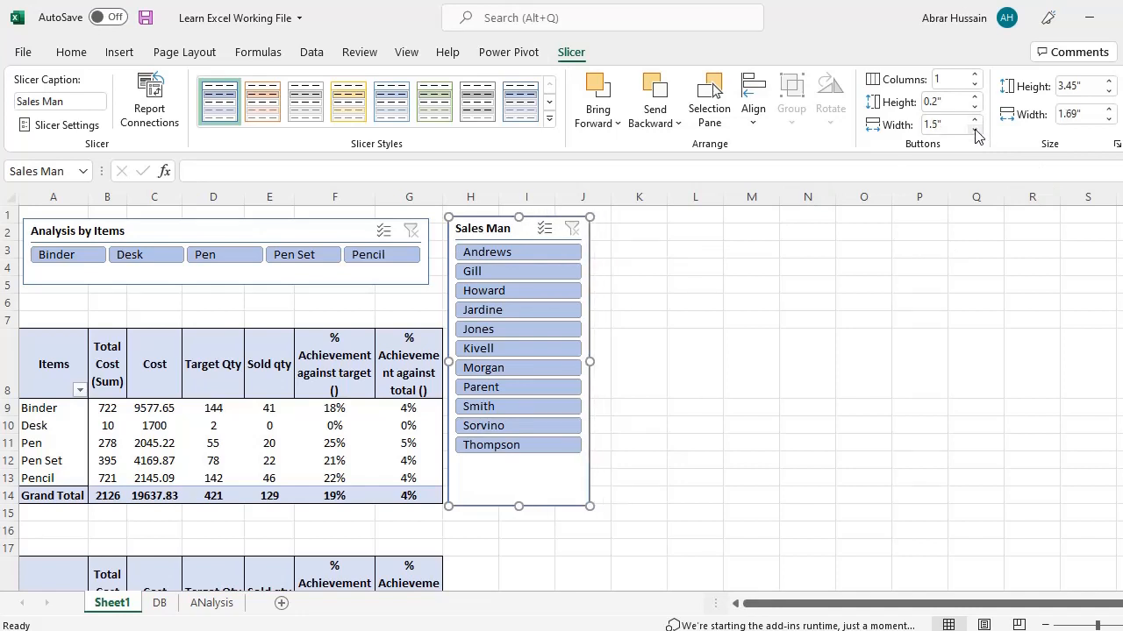
click(974, 130)
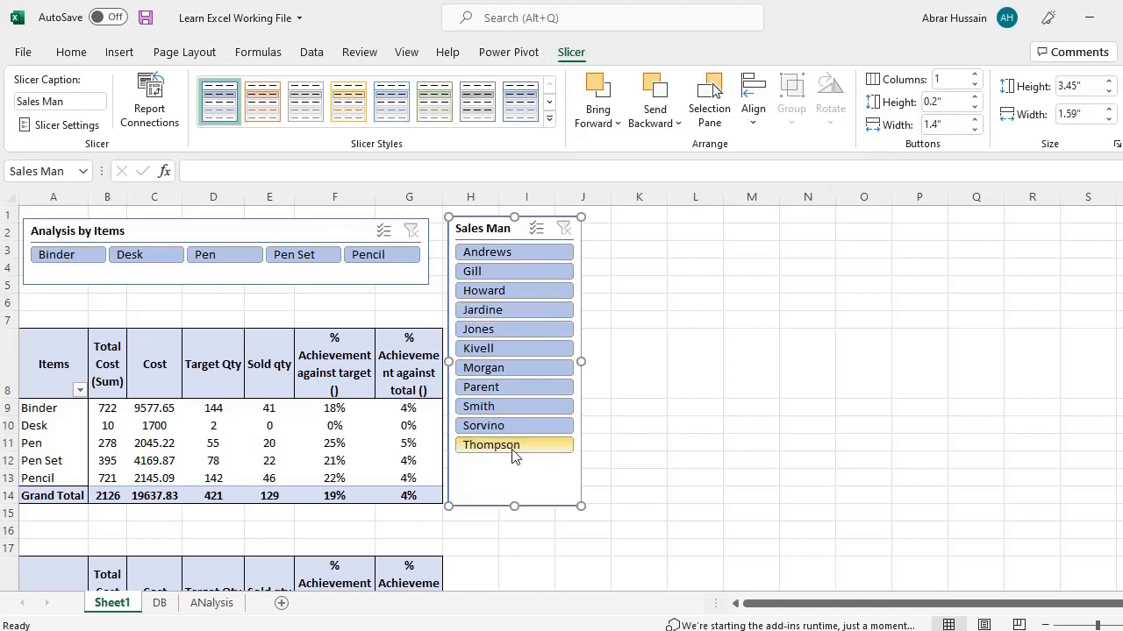
click(975, 130)
click(975, 130)
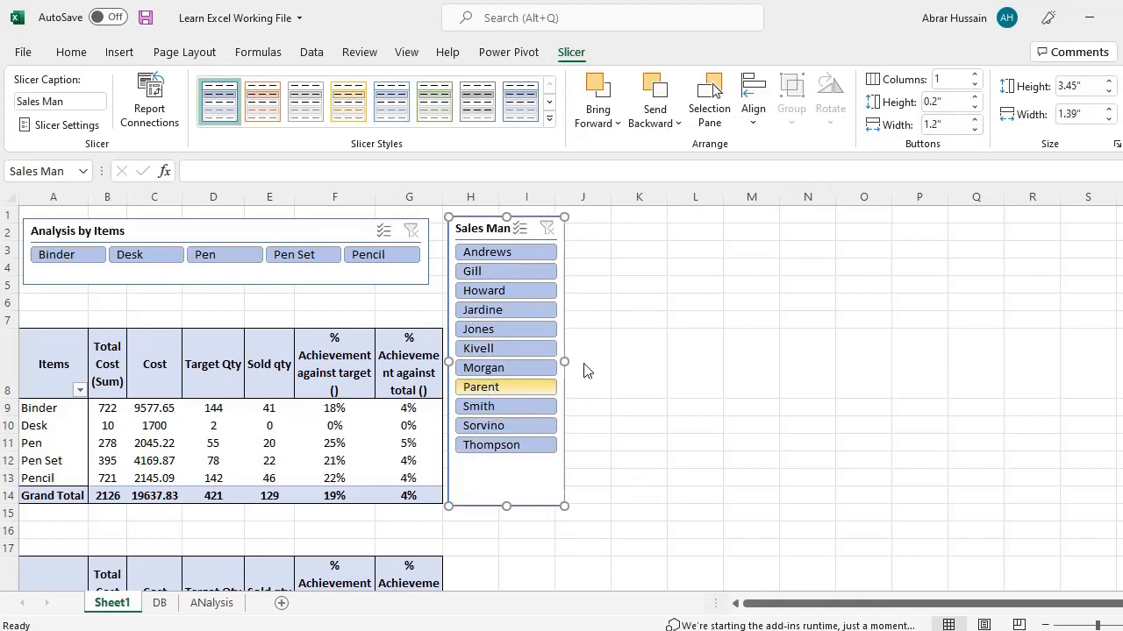
drag(508, 502, 513, 472)
click(771, 270)
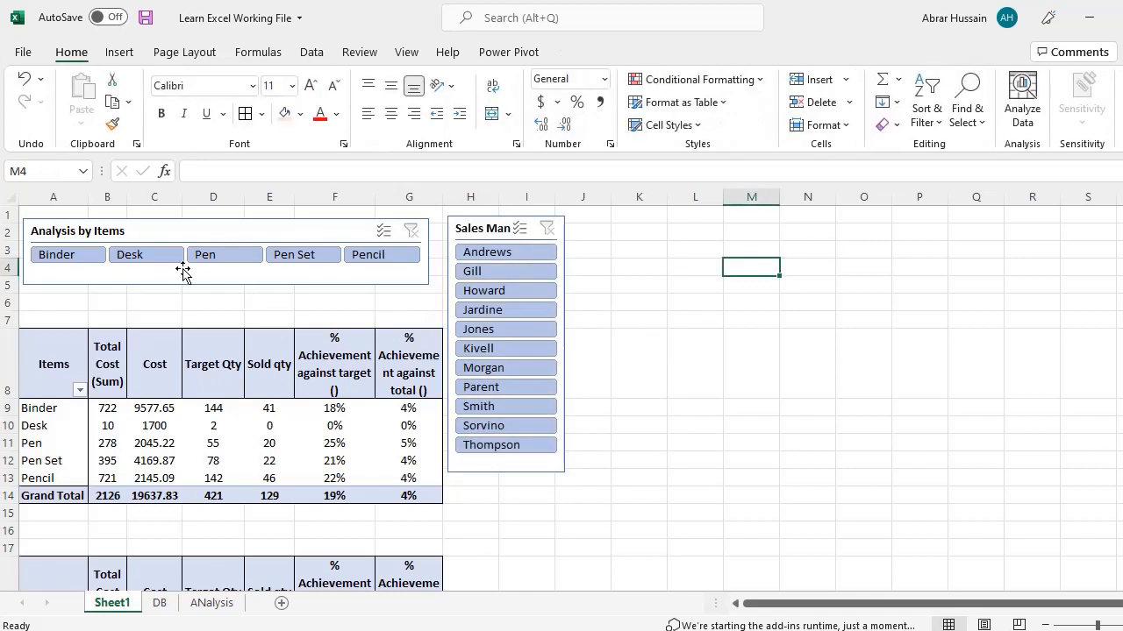
- Filter the items pivot table to Desk and clear that filter, and move the Sales Man slicer slightly away from the table
click(146, 258)
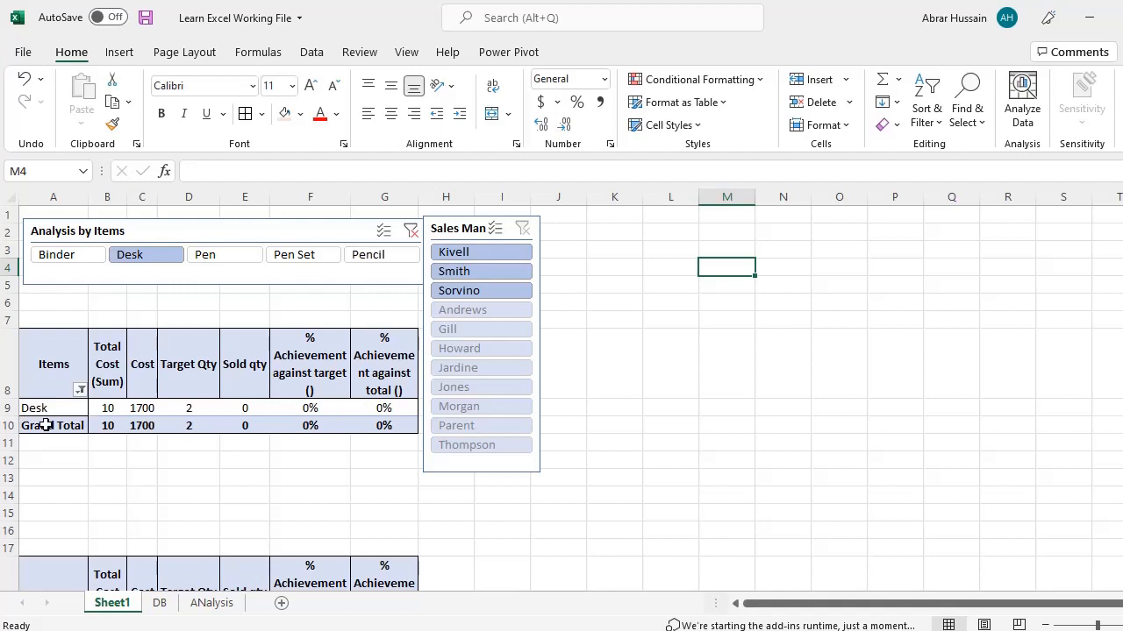
click(410, 232)
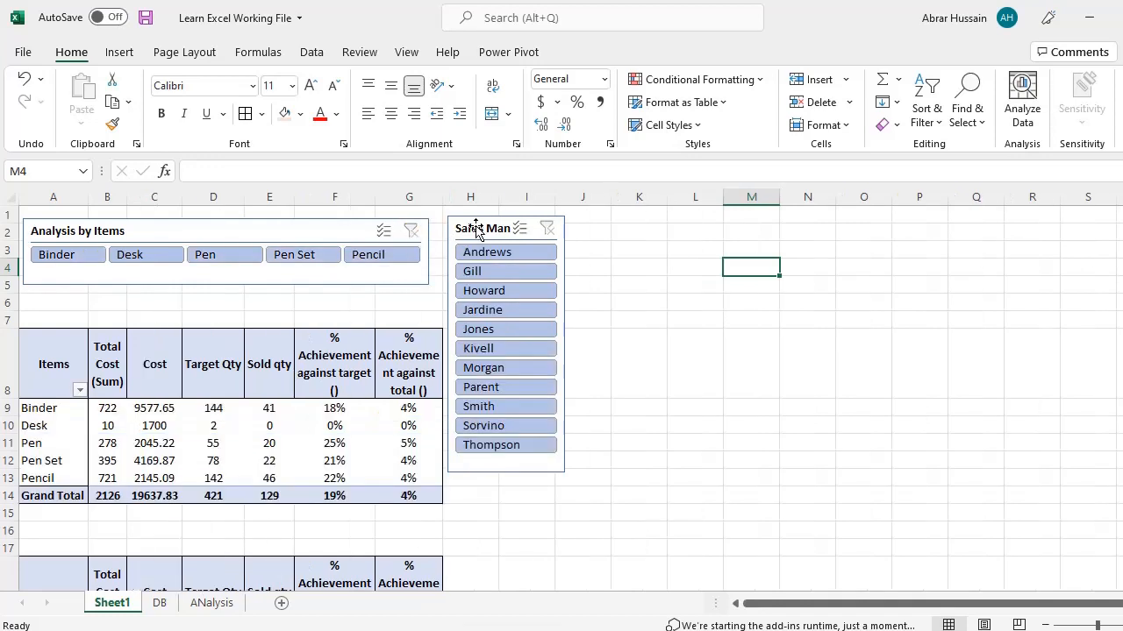
drag(497, 218, 515, 217)
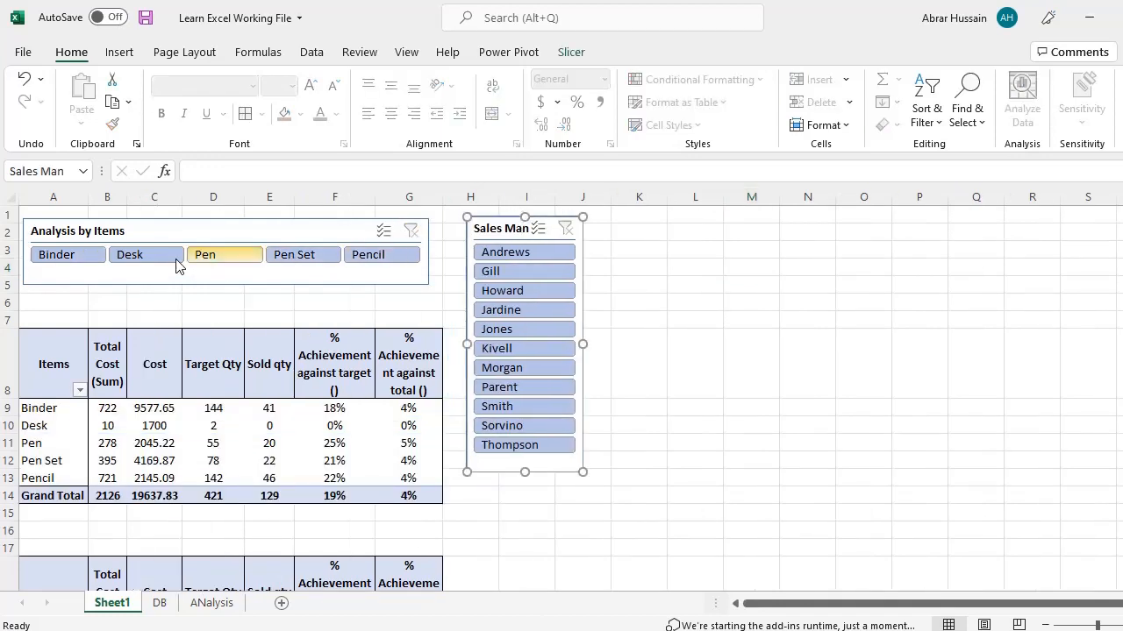
- Filter the items pivot table to Binder through Pen, to Pen alone, to Desk alone, and finally to Pen Set together with Desk
mouse_move(58, 257)
mouse_down()
mouse_move(218, 266)
mouse_move(80, 263)
mouse_up()
click(217, 265)
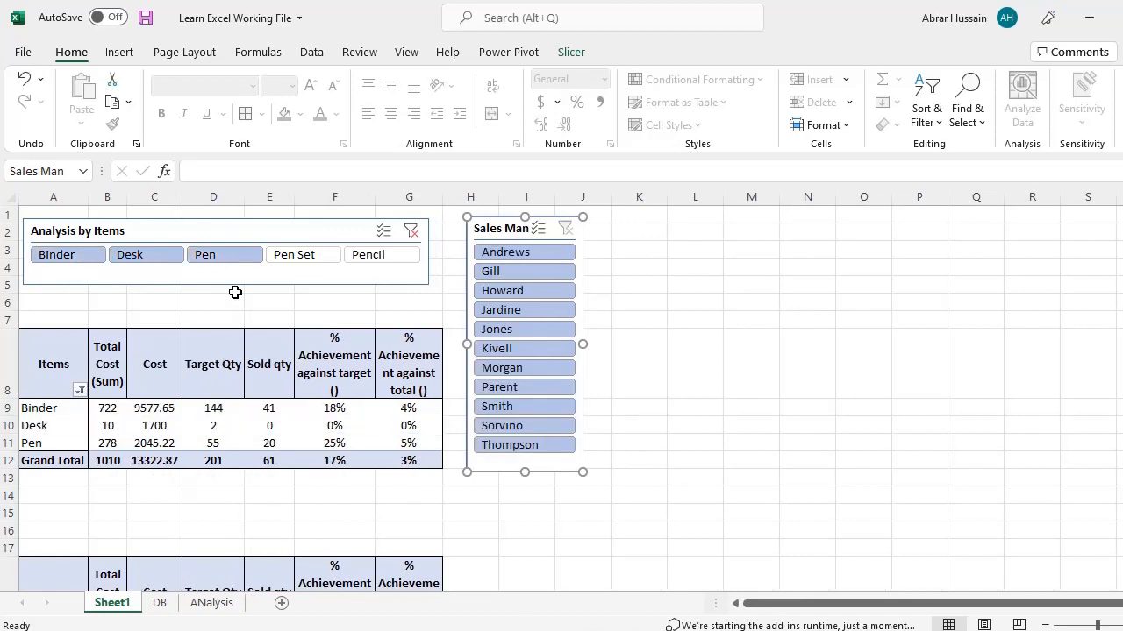
click(225, 256)
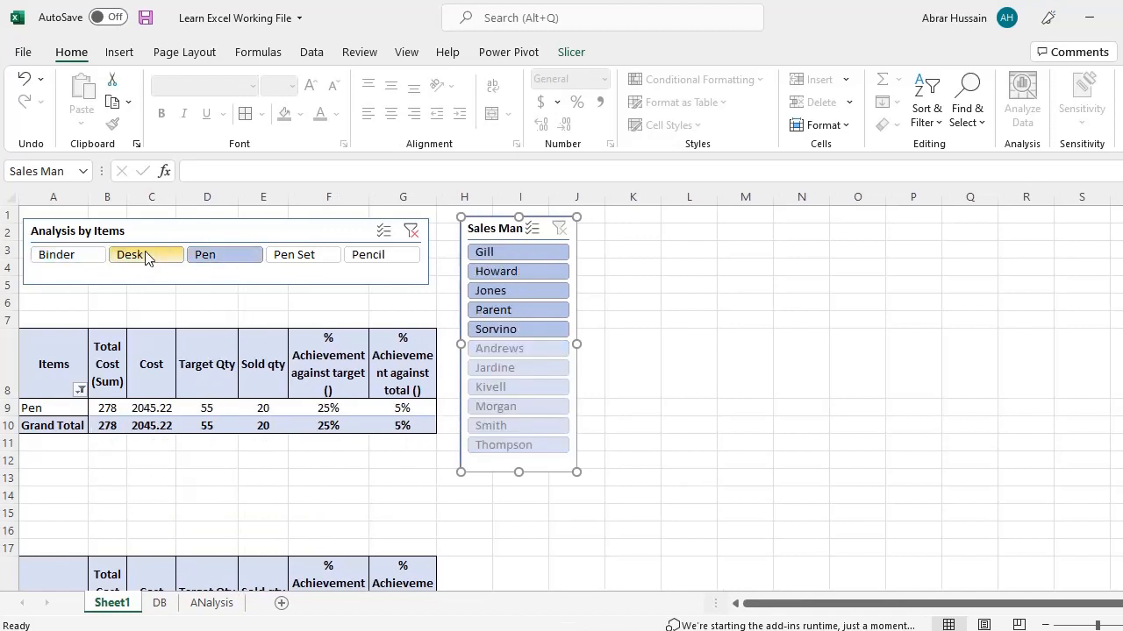
click(150, 255)
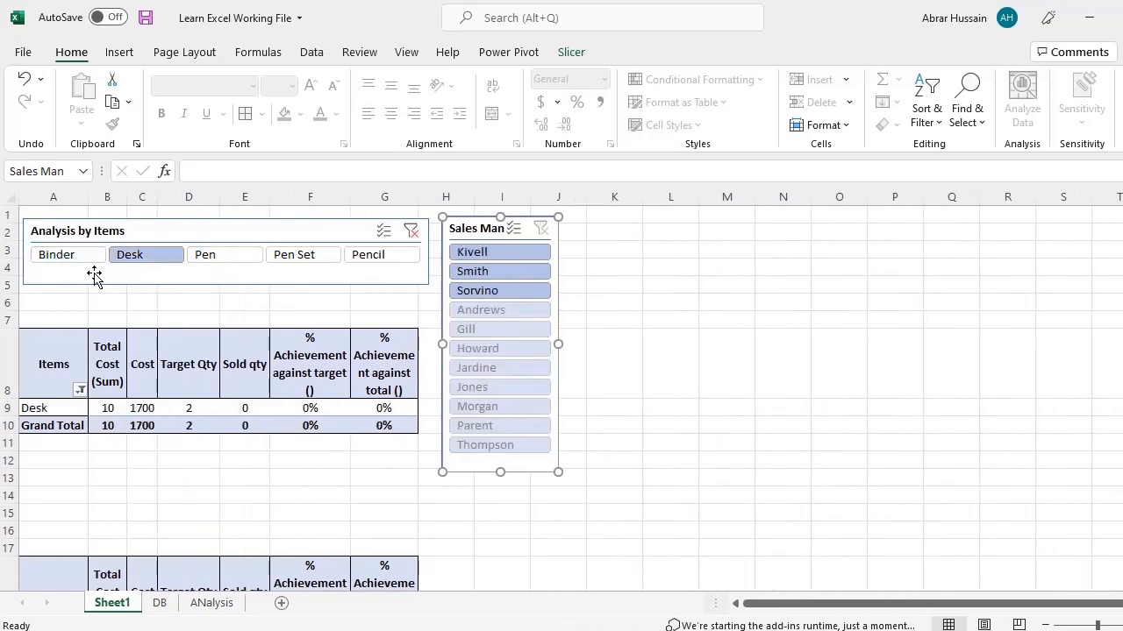
click(310, 254)
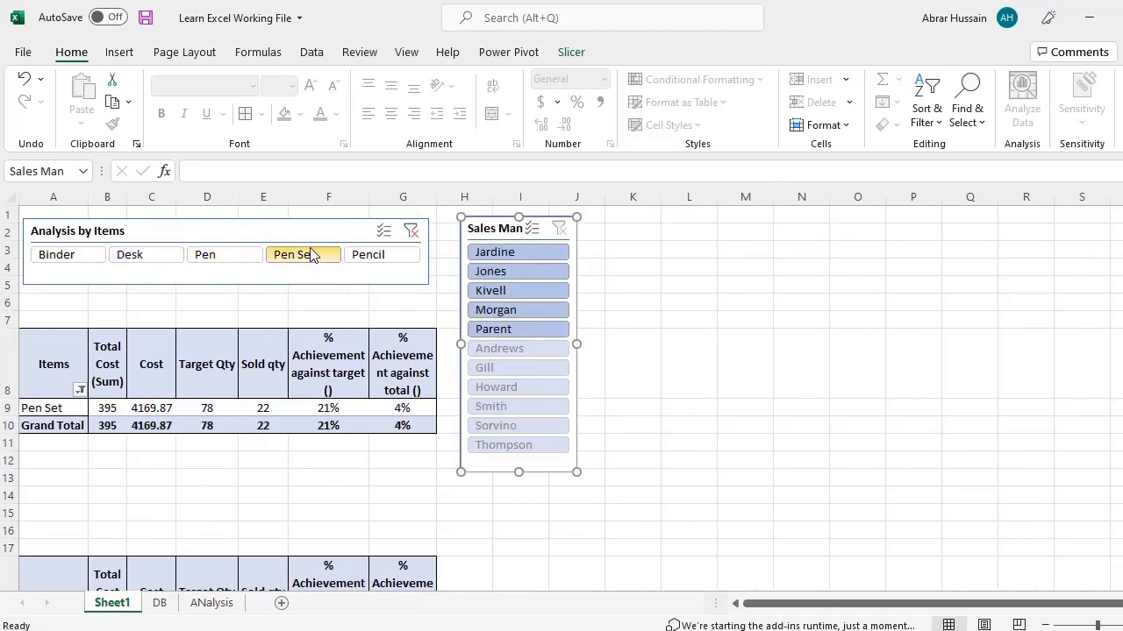
ctrl+click(154, 257)
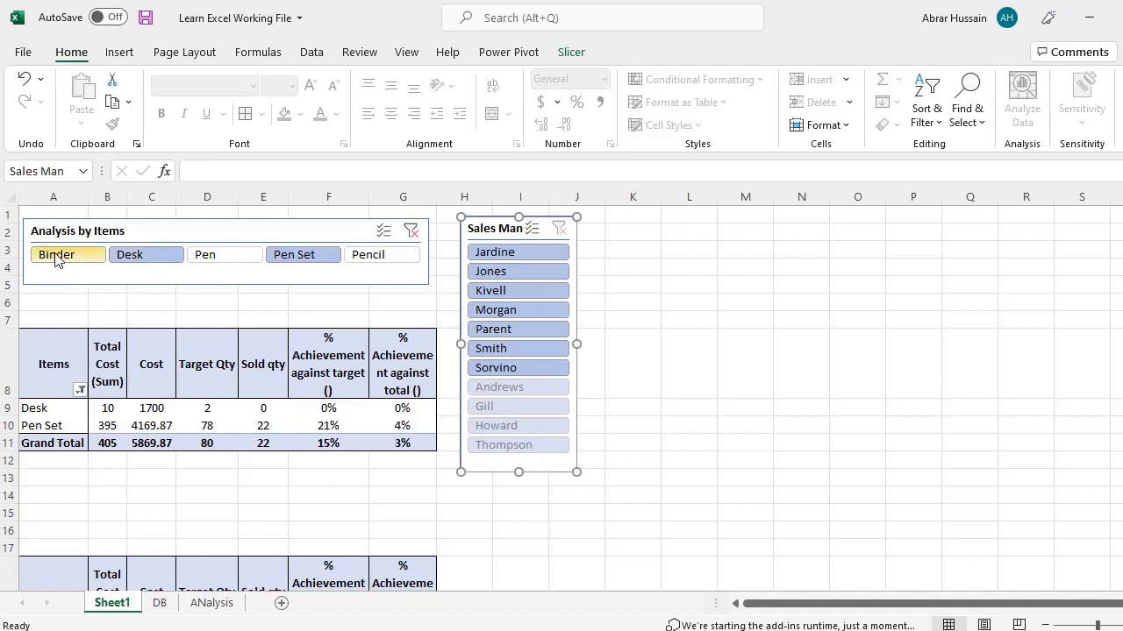
- Filter the items pivot table to all five items, to Binder alone, and to Binder with Pencil, and clear the Items filter
drag(55, 255, 363, 256)
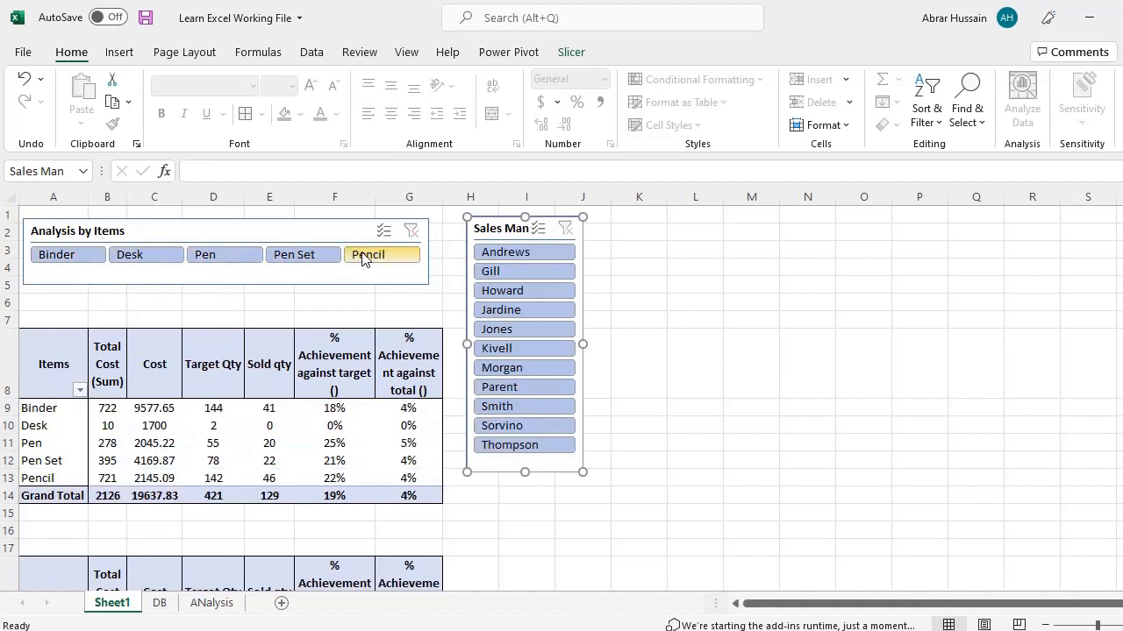
click(66, 255)
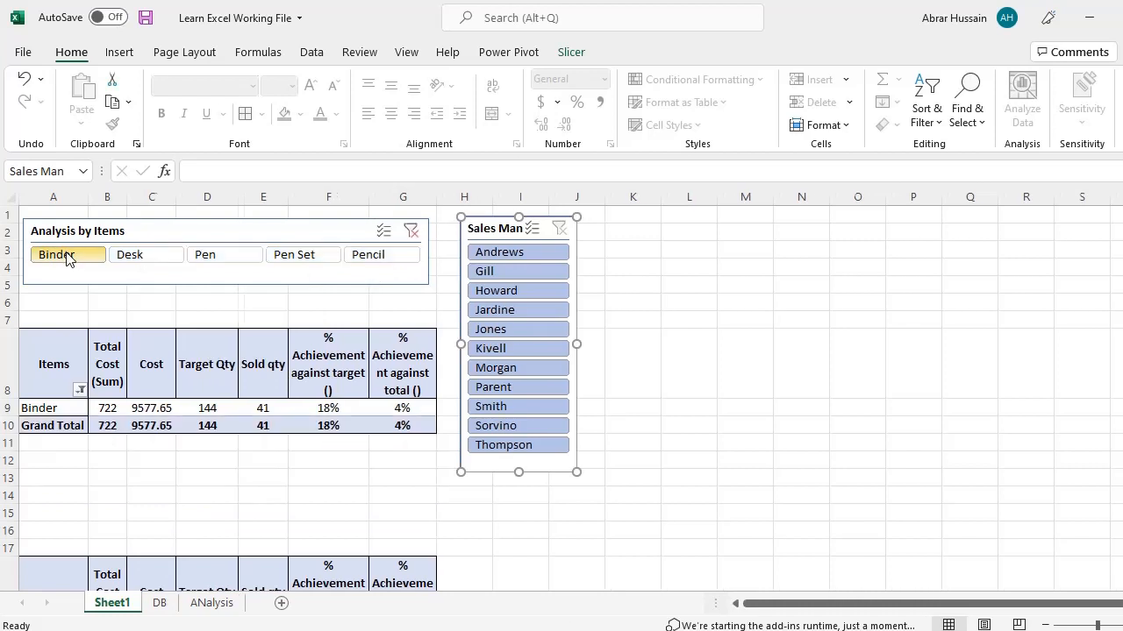
ctrl+click(394, 255)
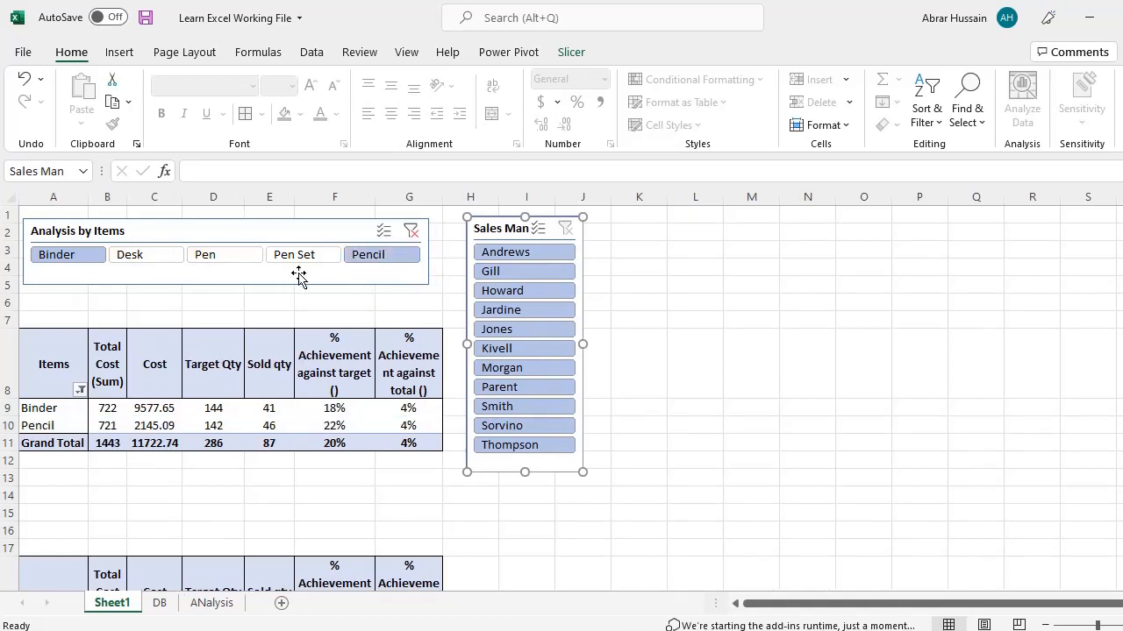
click(411, 231)
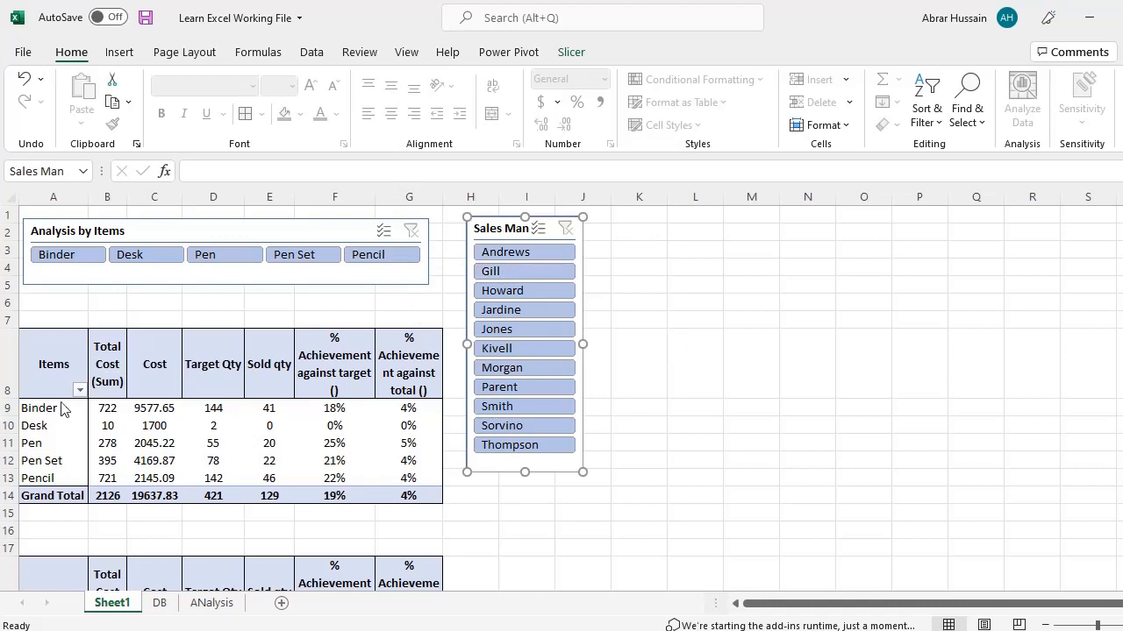
- Filter the items pivot table to the second salesperson alone and to the first five salespeople, clearing the Sales Man filter each time
click(549, 274)
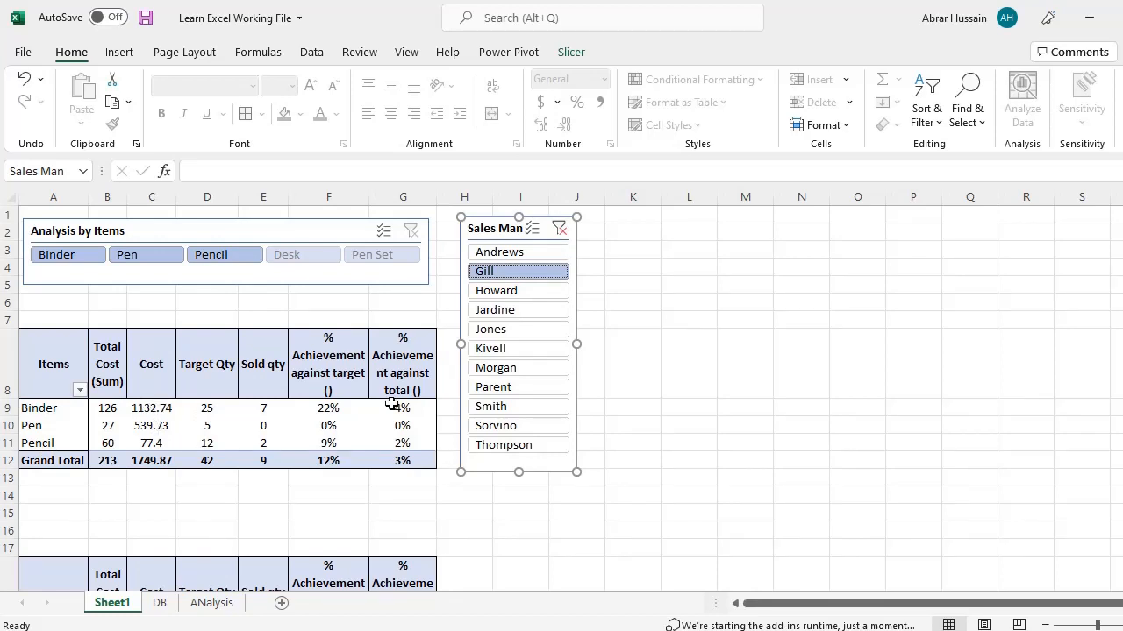
click(561, 228)
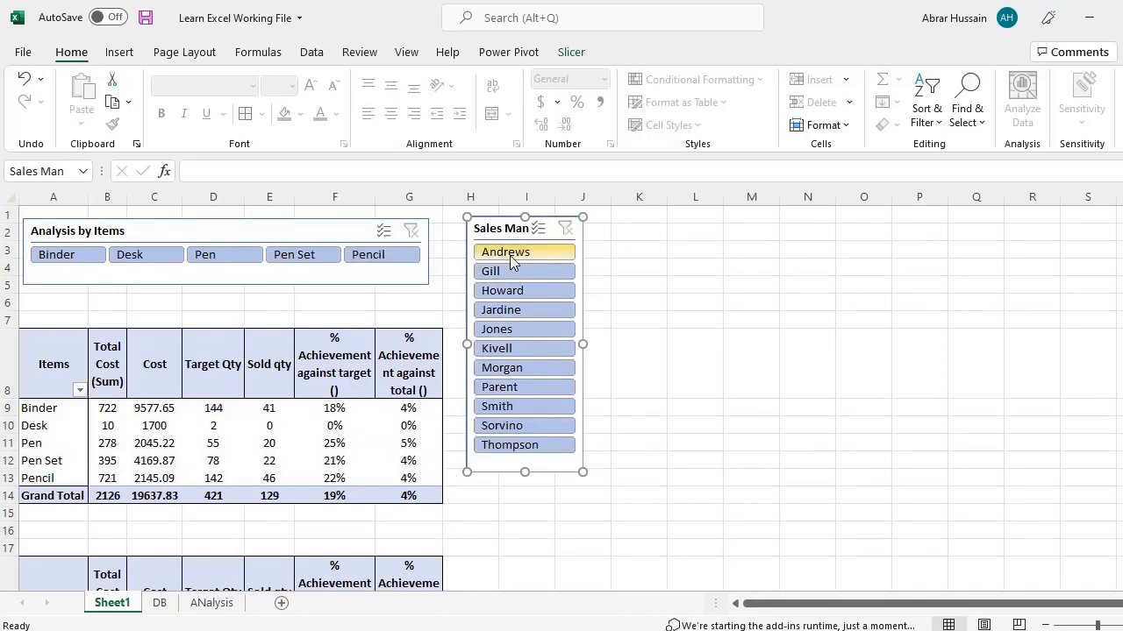
drag(511, 258, 515, 332)
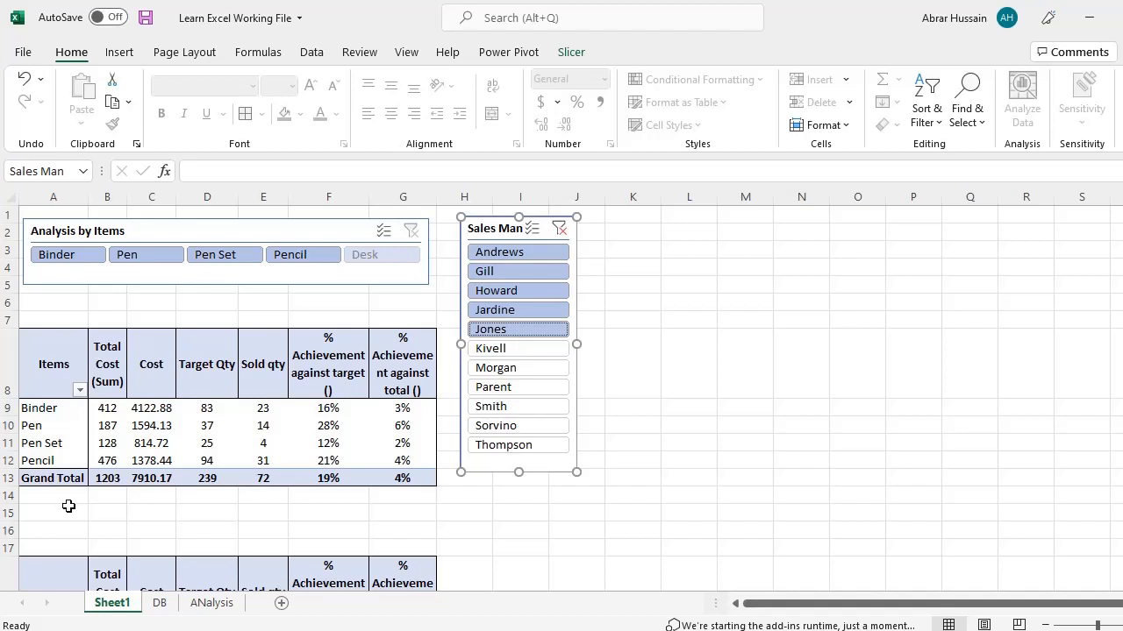
click(560, 228)
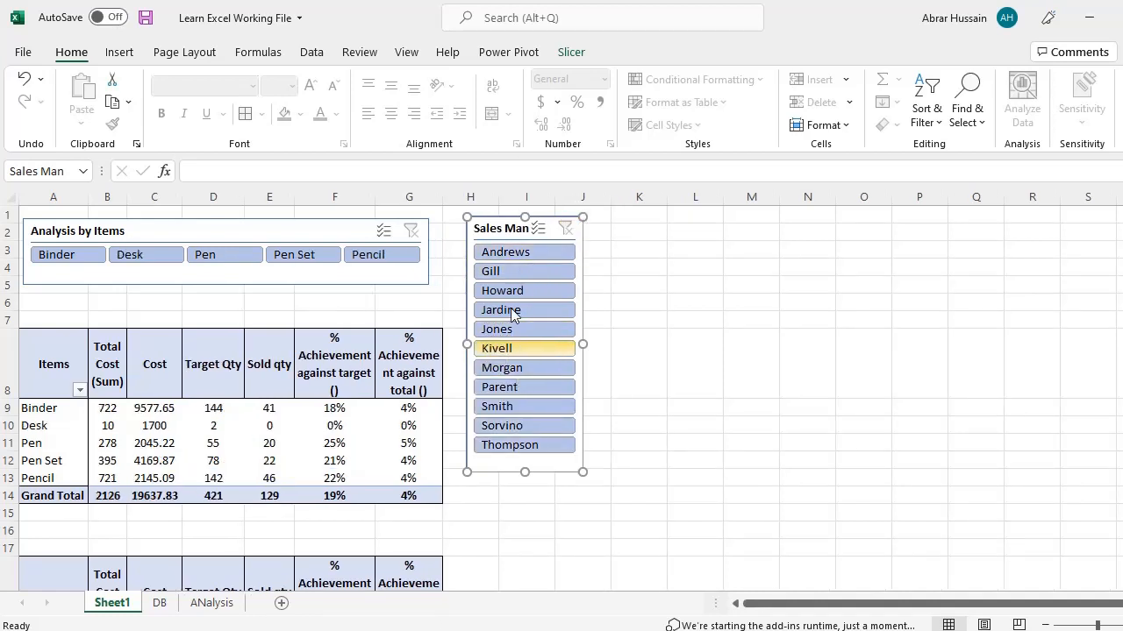
- Filter the items pivot table to the first and seventh salespeople together and to the first seven salespeople, clearing the filter each time
click(518, 252)
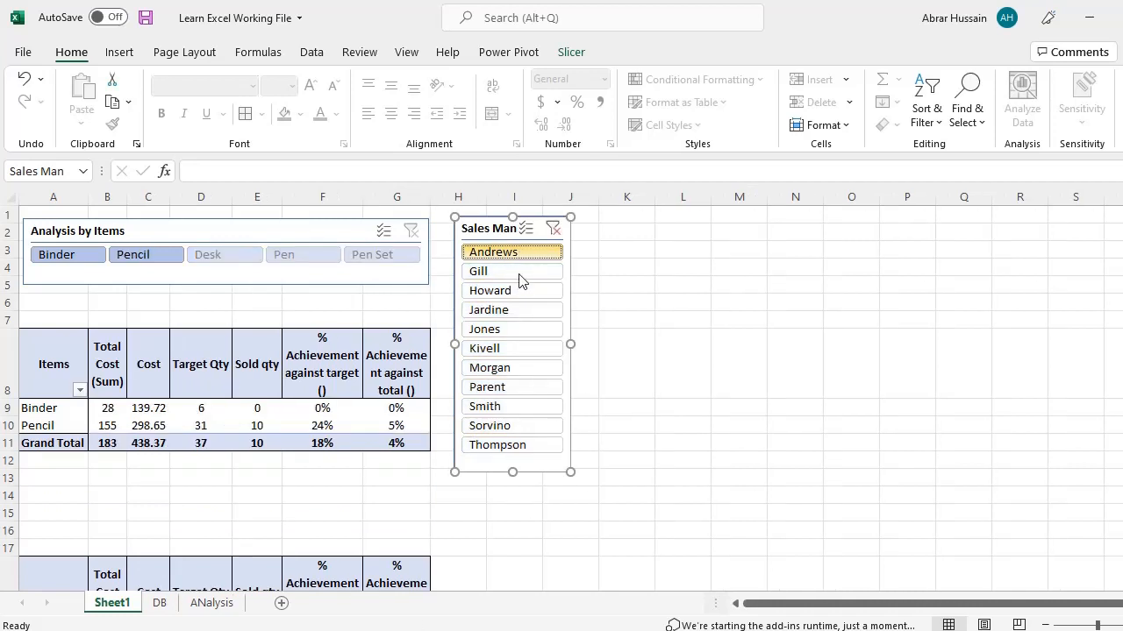
click(506, 376)
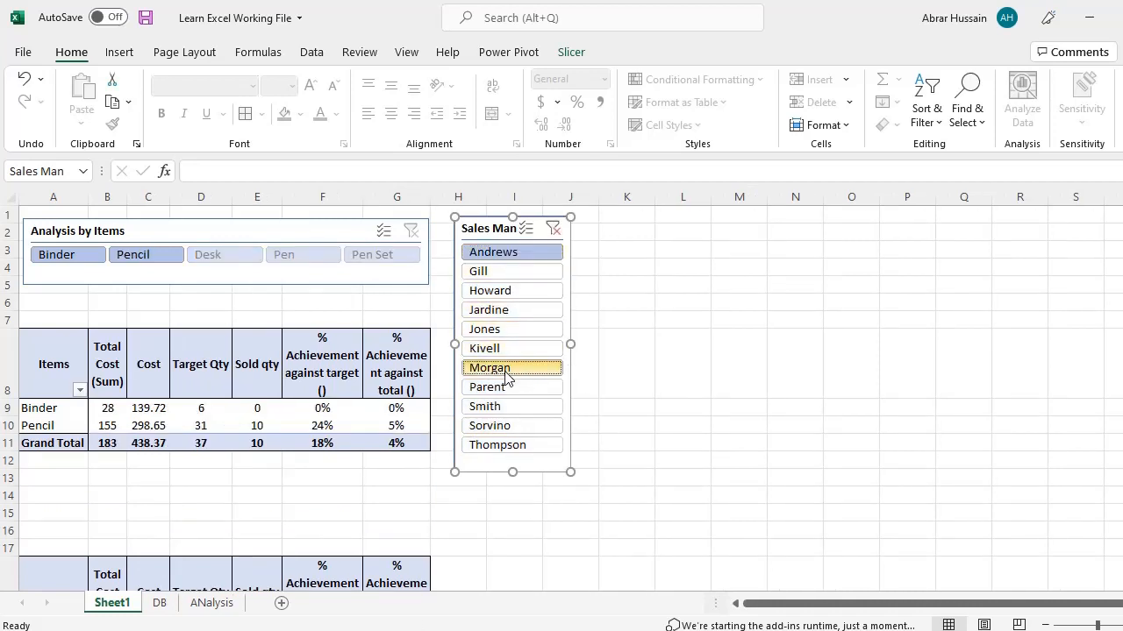
ctrl+click(506, 375)
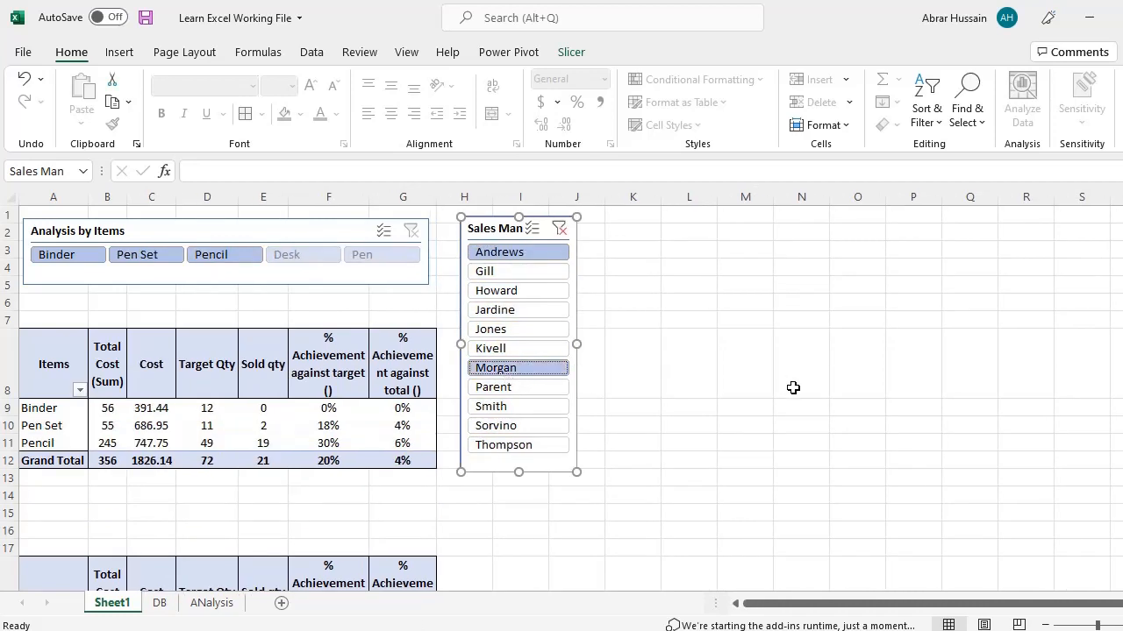
click(560, 228)
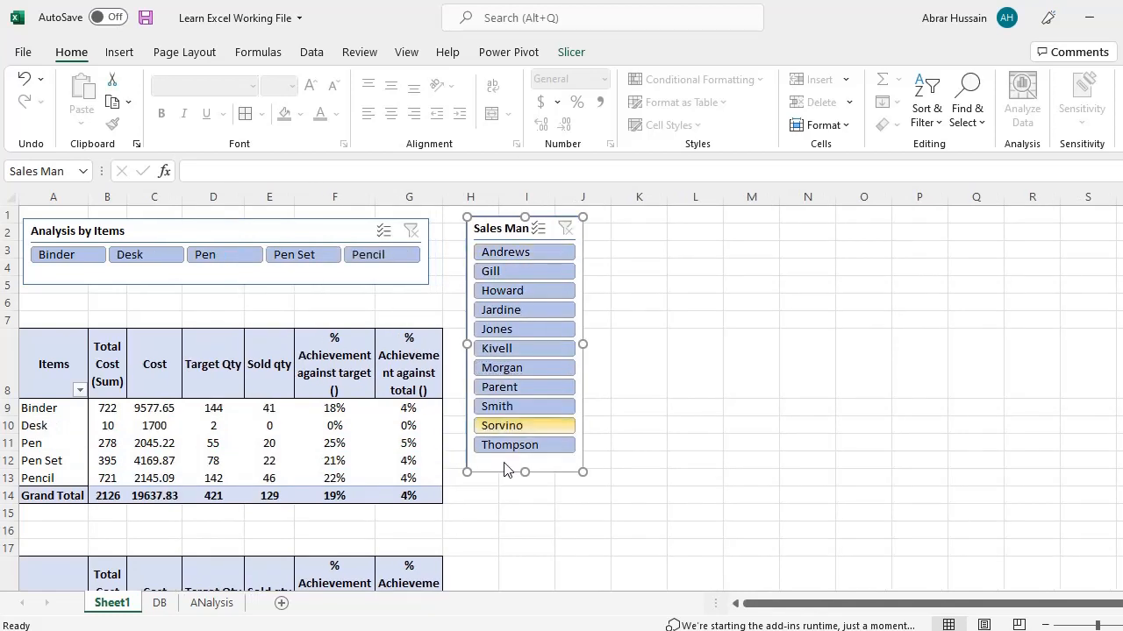
drag(531, 251, 536, 365)
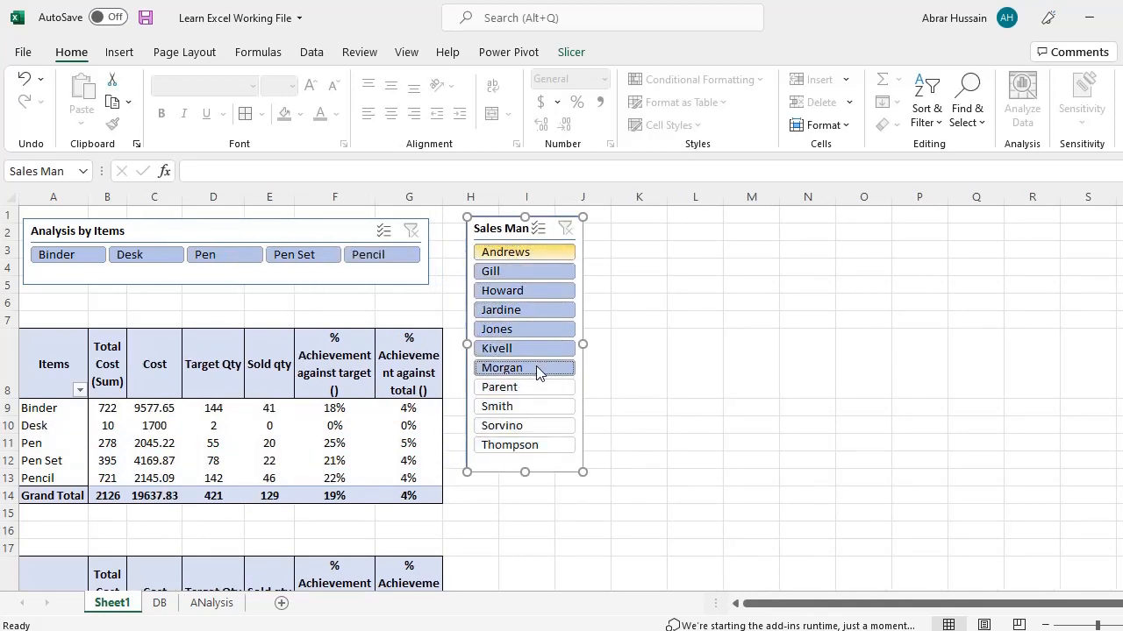
click(566, 228)
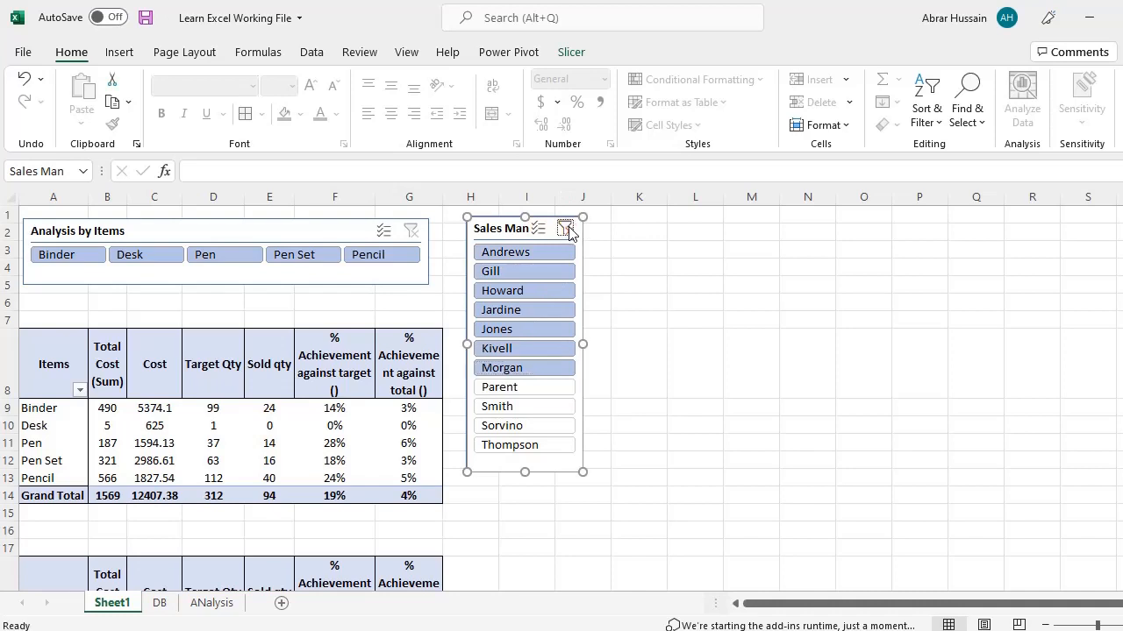
- Filter the items pivot table to the first, tenth, seventh and fourth salespeople together, and clear the Sales Man filter
click(530, 253)
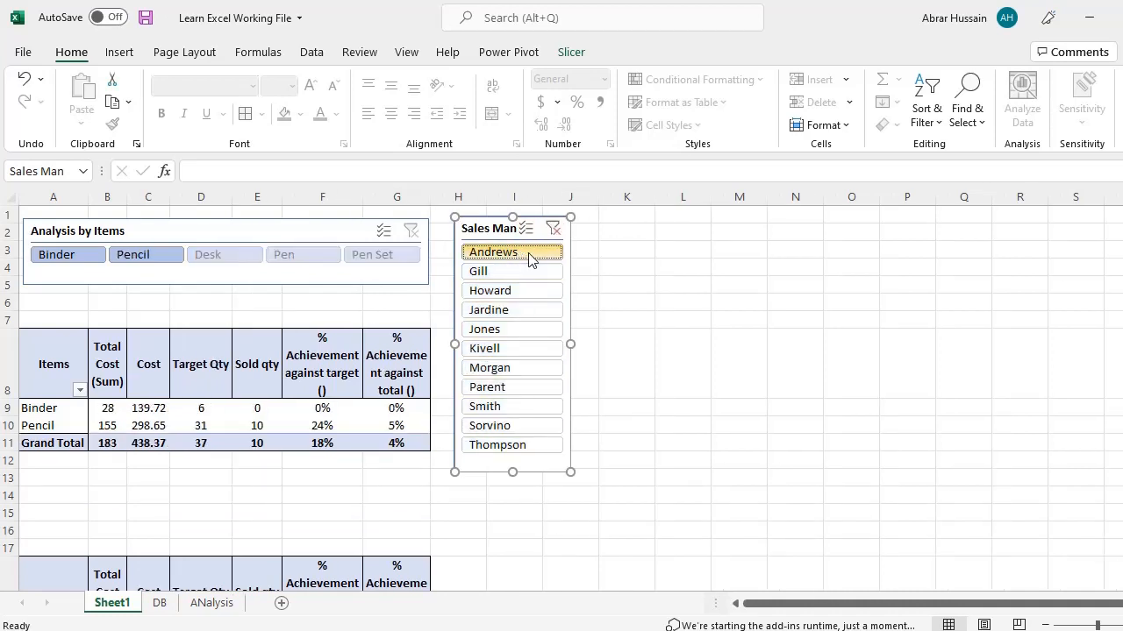
ctrl+click(511, 426)
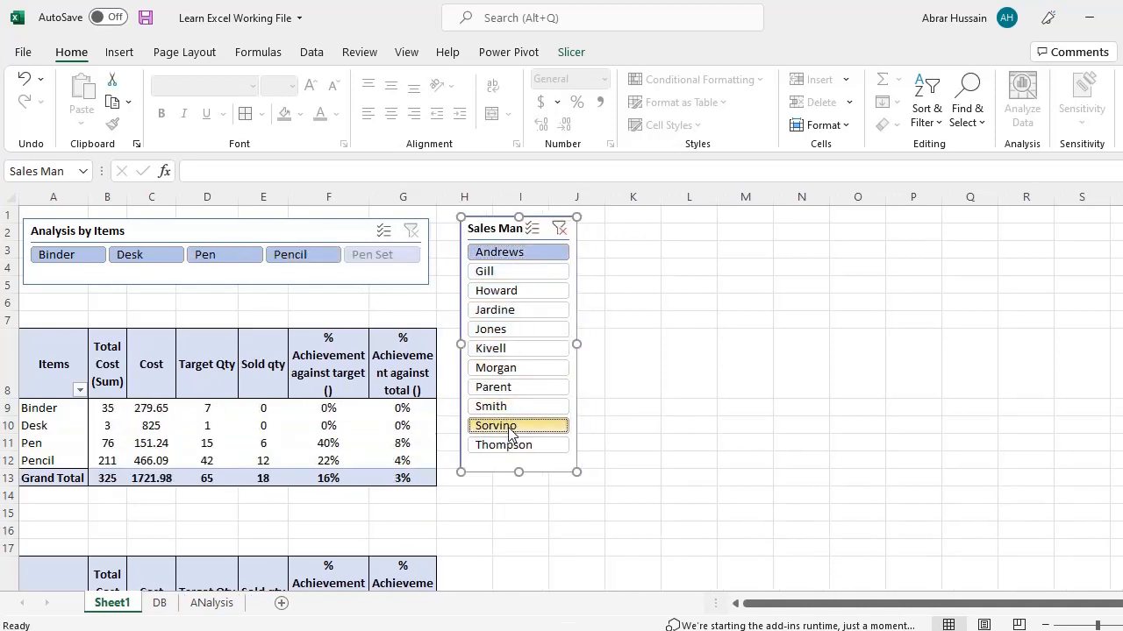
ctrl+click(518, 373)
ctrl+click(526, 310)
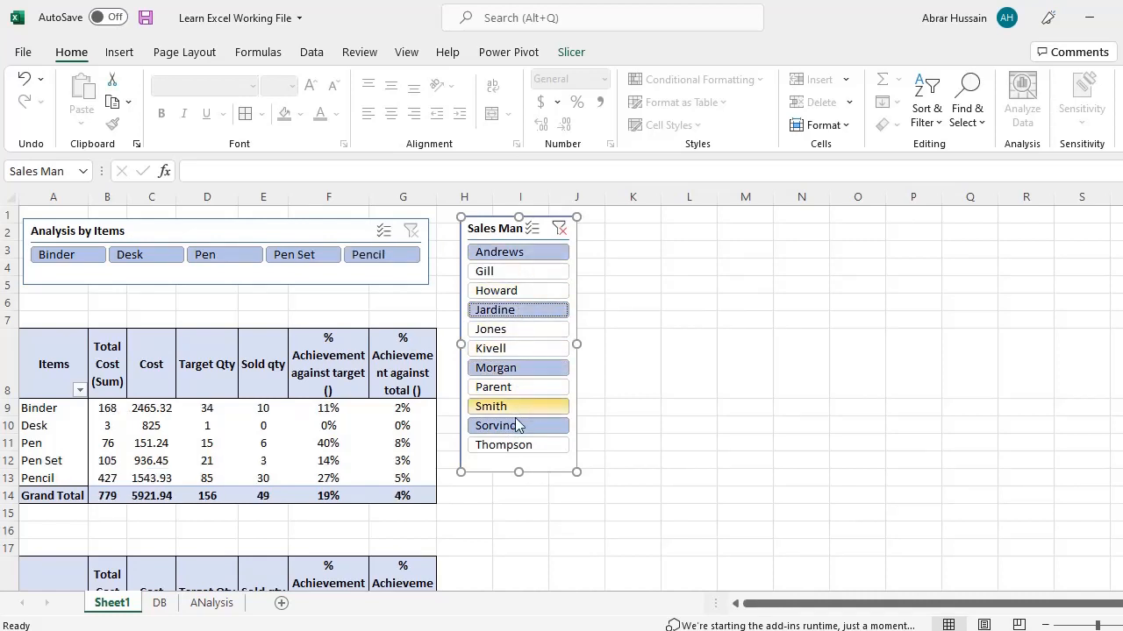
click(560, 228)
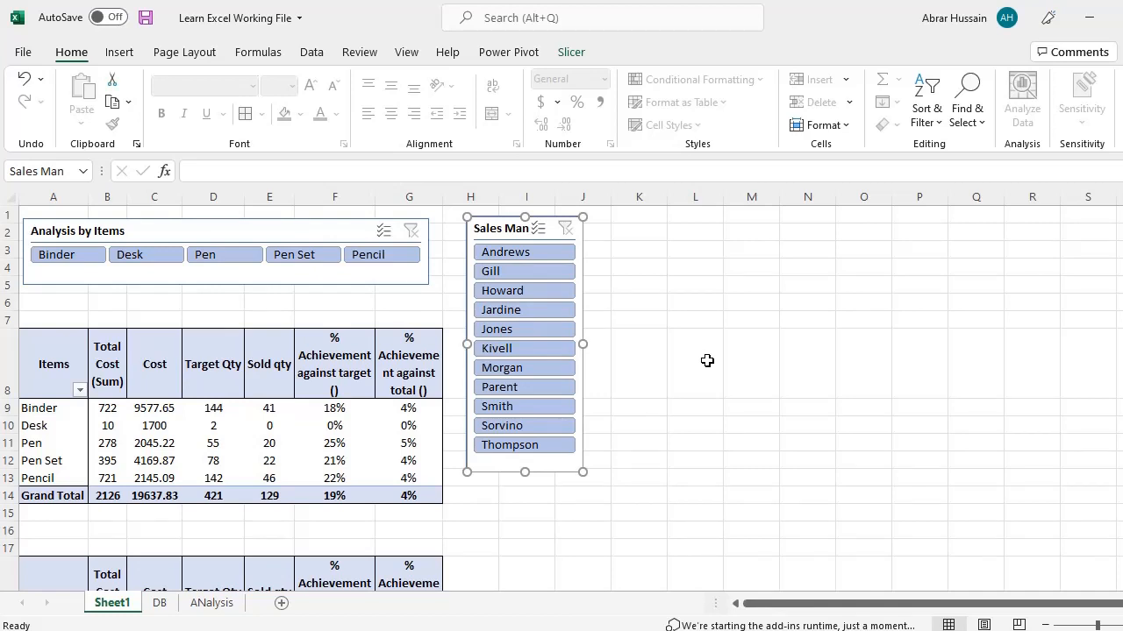
- Insert Month and Year slicers for the items pivot table and line them up beside the Sales Man slicer, Year before Month
click(304, 395)
click(341, 410)
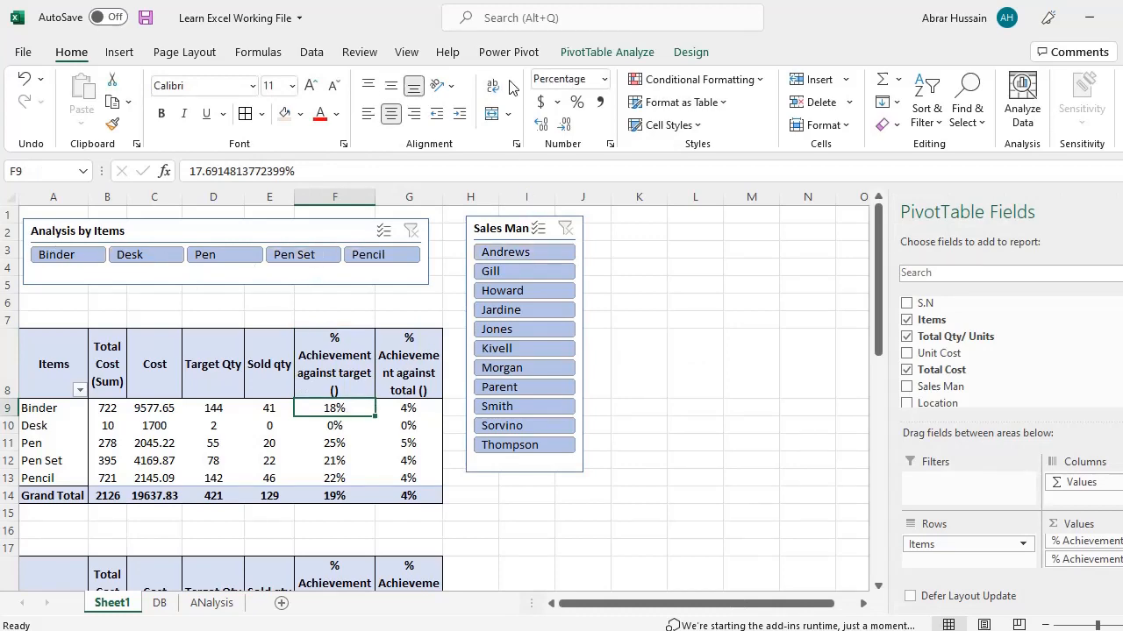
click(609, 53)
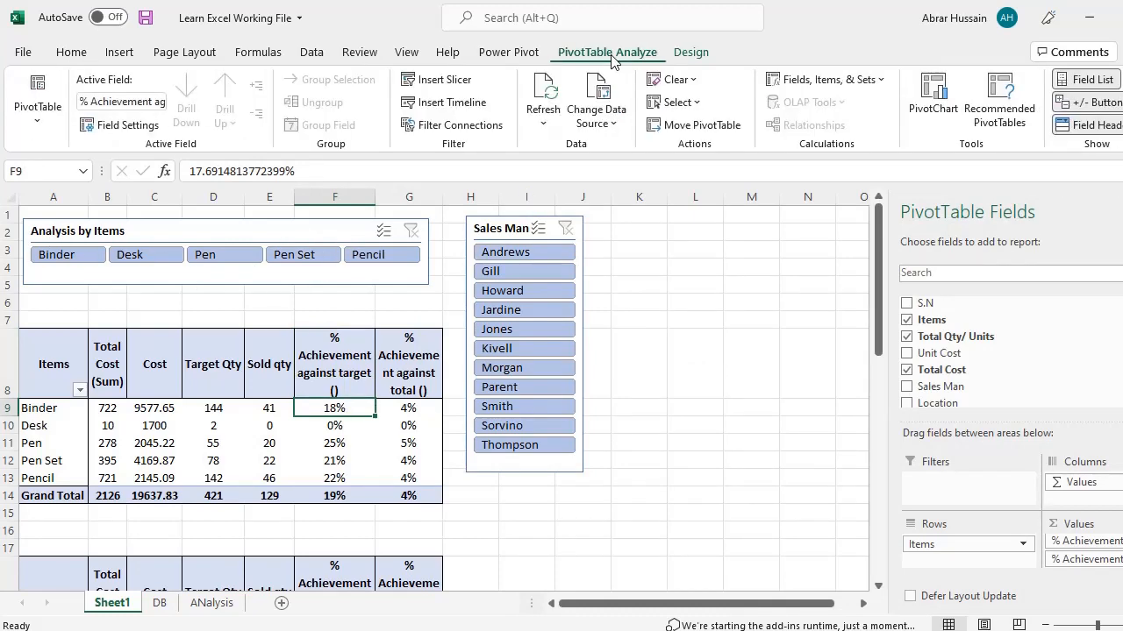
click(437, 83)
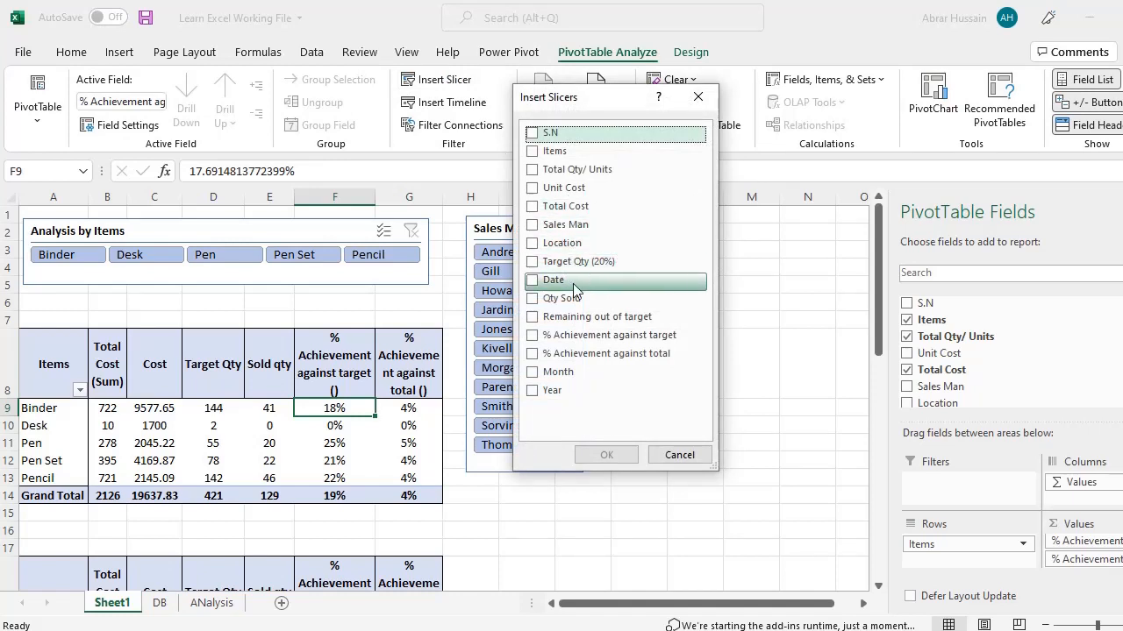
click(544, 375)
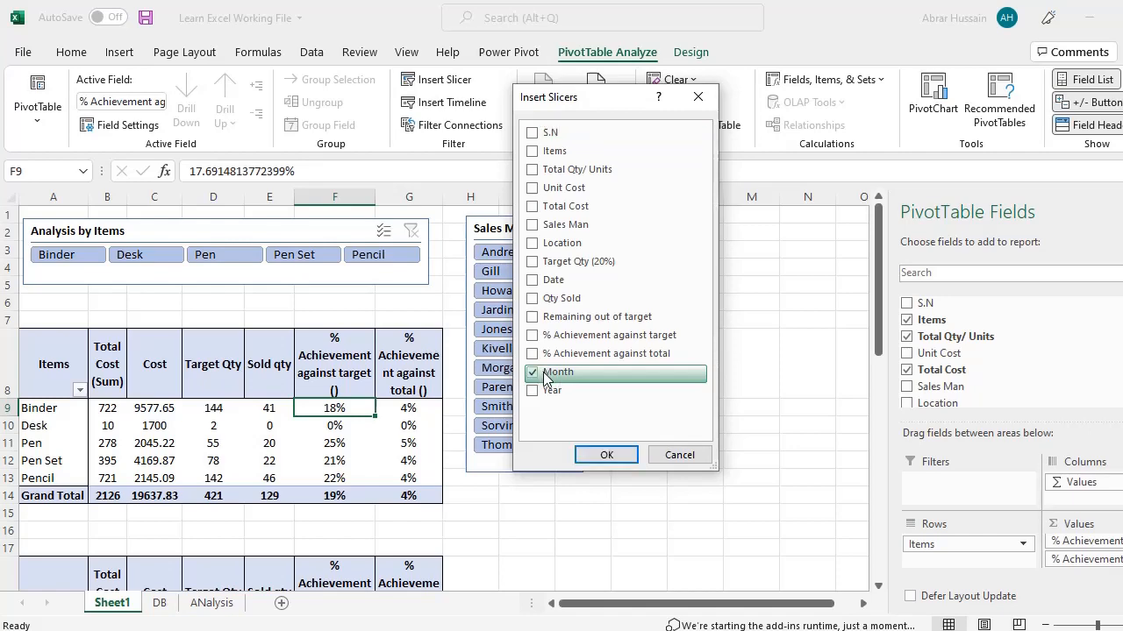
click(534, 391)
click(618, 458)
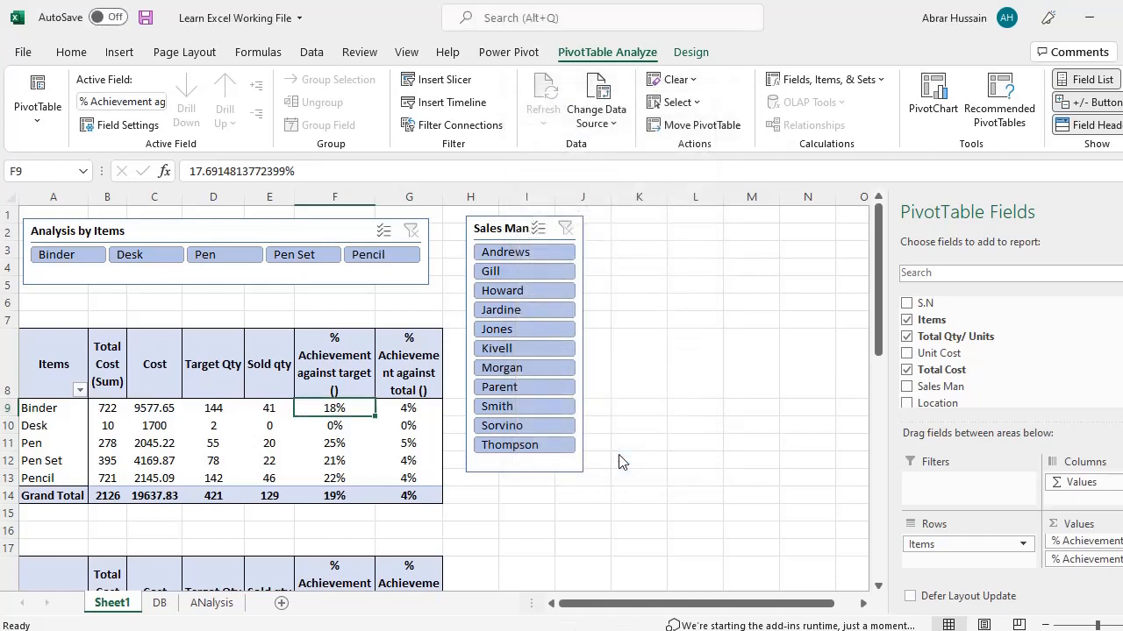
drag(434, 318, 644, 226)
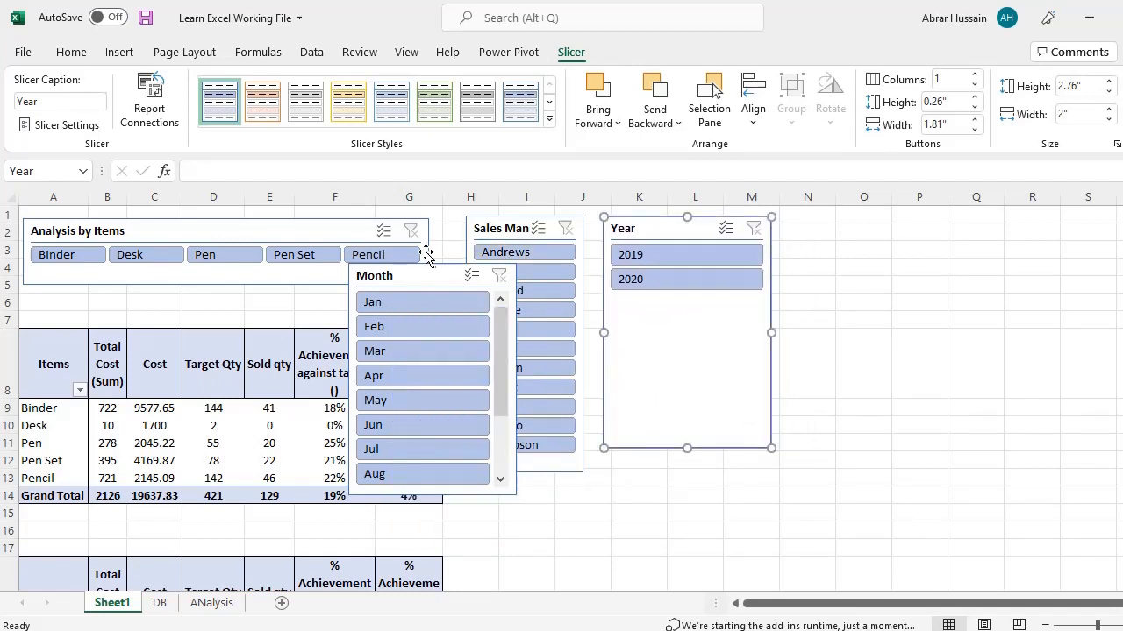
drag(430, 266, 857, 217)
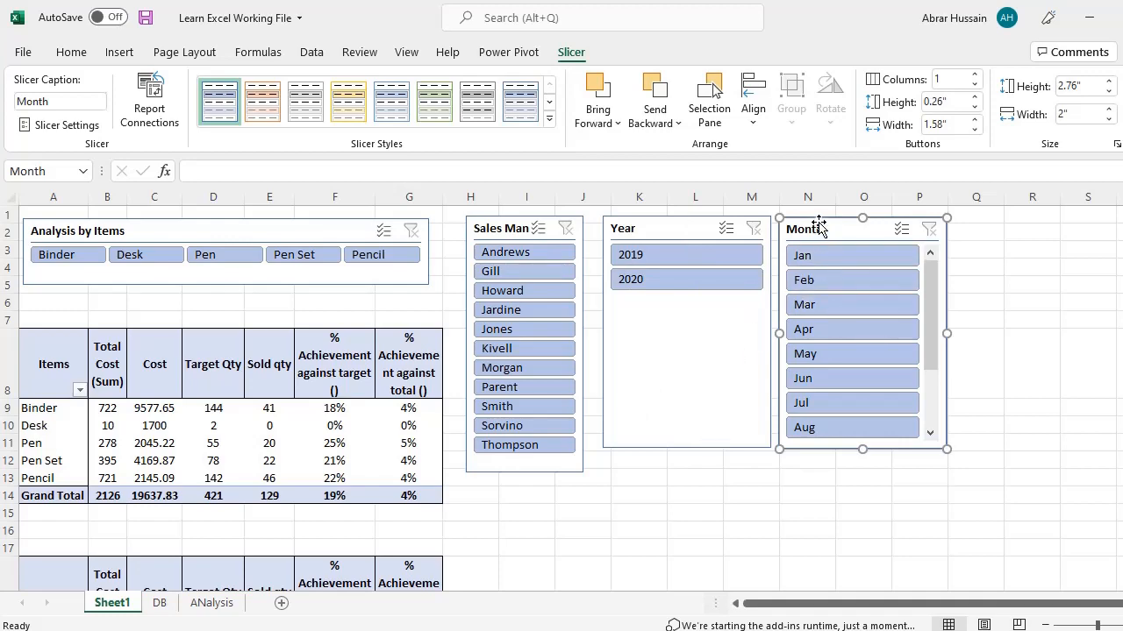
- Delete the Month and Year slicers from Sheet1
key(Delete)
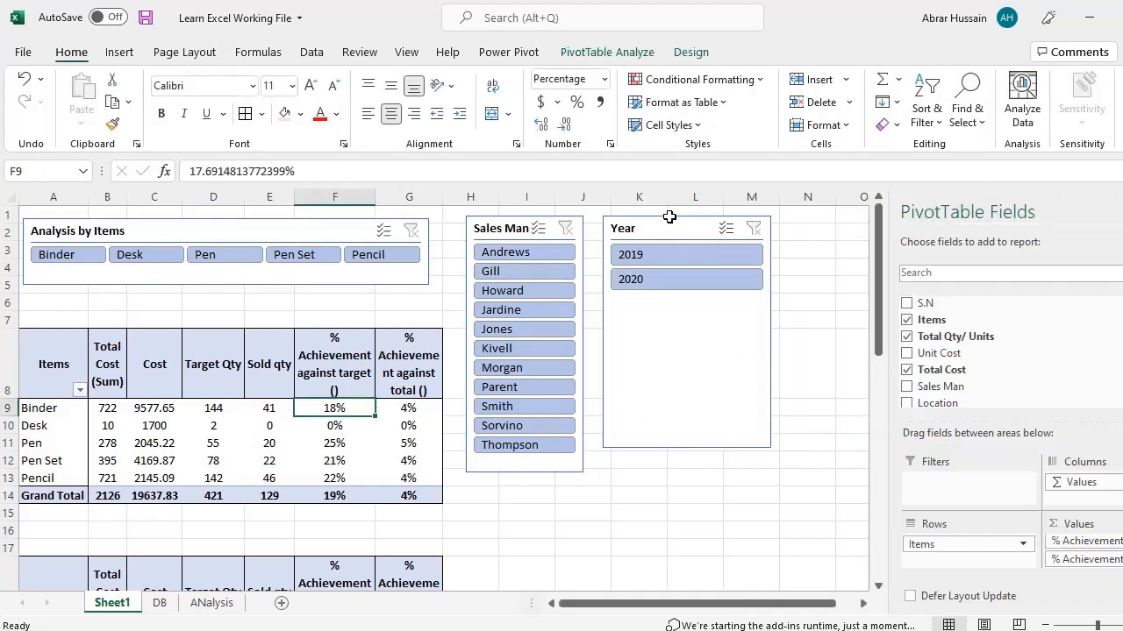
click(676, 220)
key(Delete)
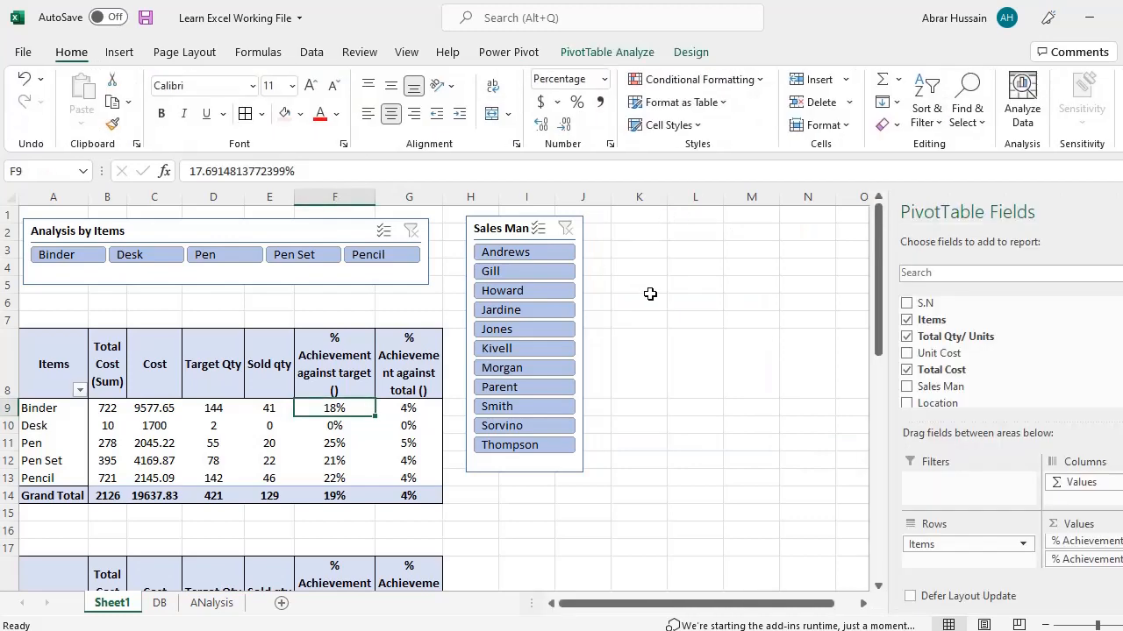
- Move the Sales Man and Analysis by Items slicers to the empty area around columns L to R, from about row 12 down
click(222, 411)
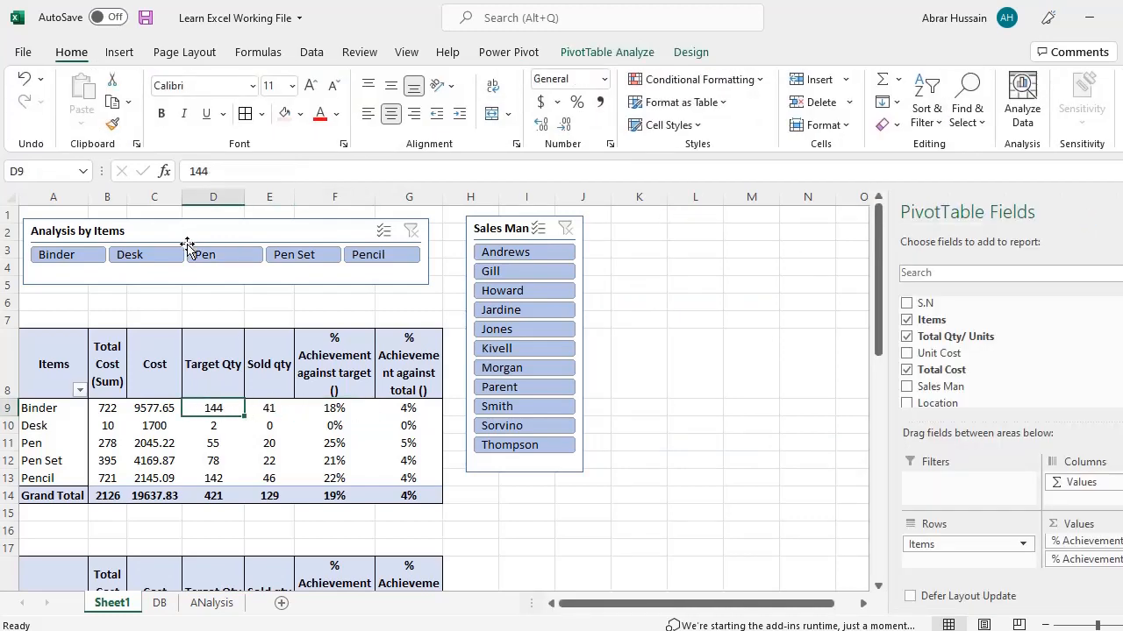
click(618, 51)
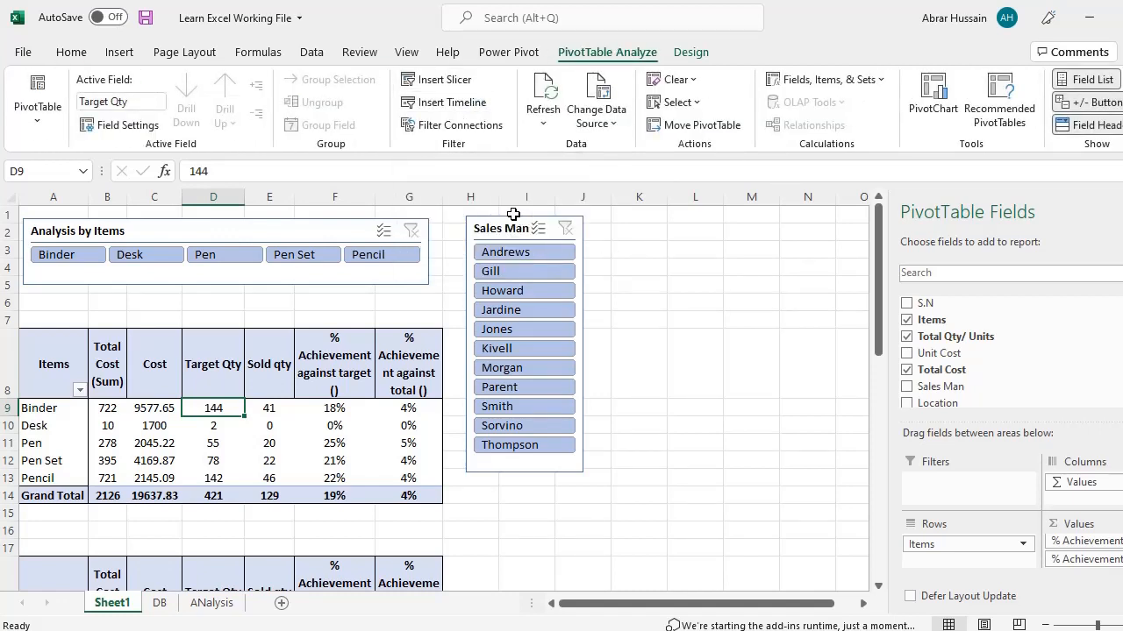
drag(513, 226, 762, 466)
click(308, 220)
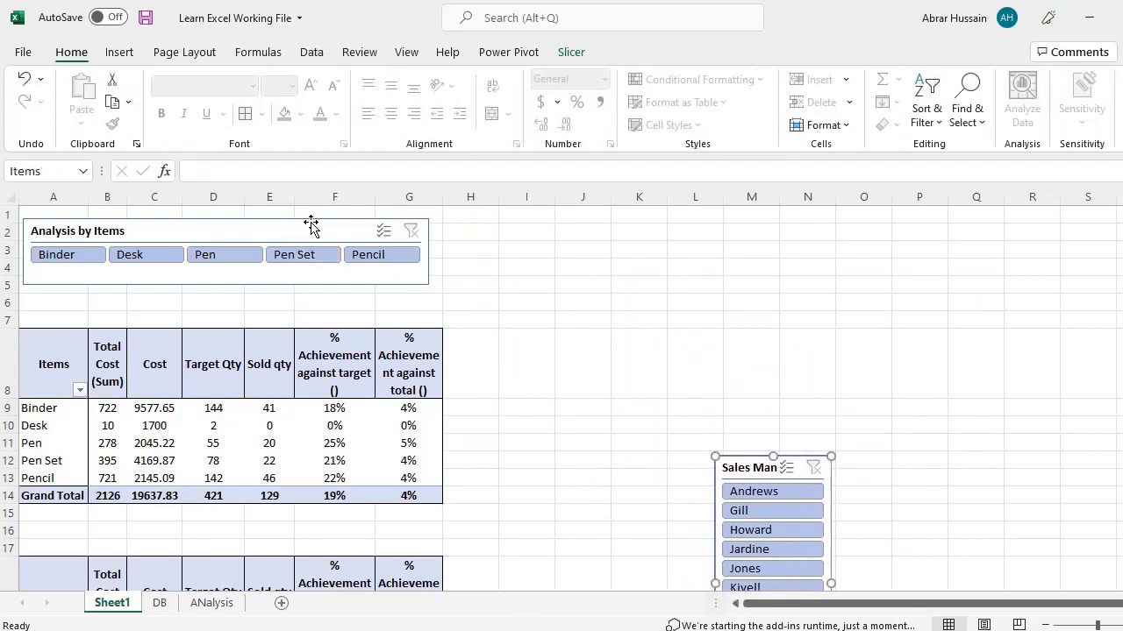
drag(308, 220, 977, 520)
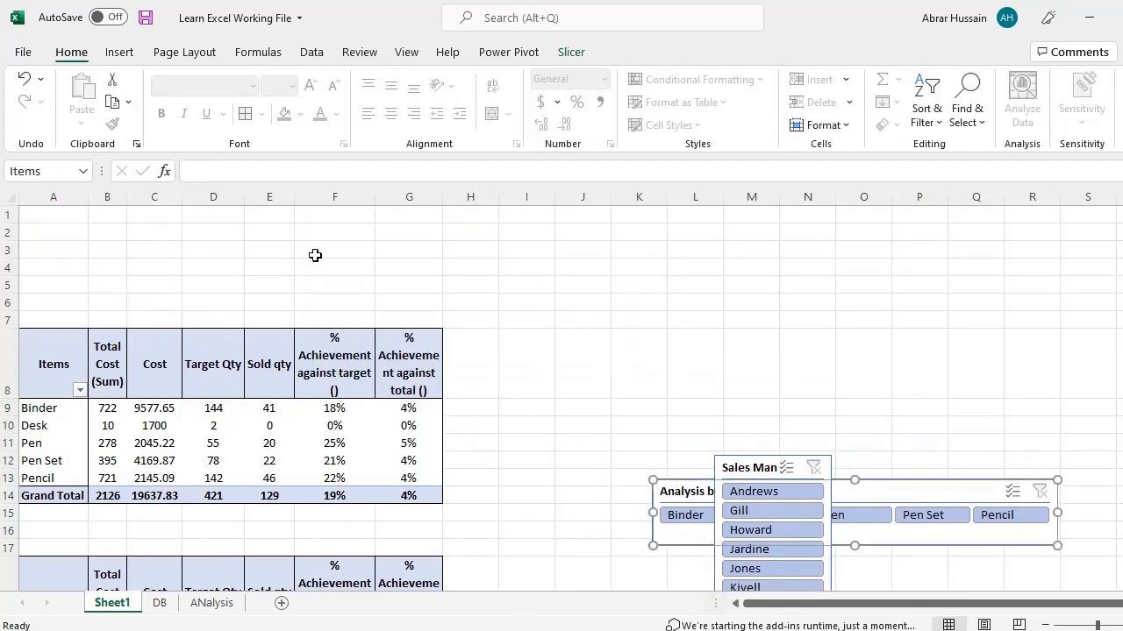
- Insert a Date timeline for the items pivot table and move it to the empty area around columns H to M, rows 2 to 8
click(191, 402)
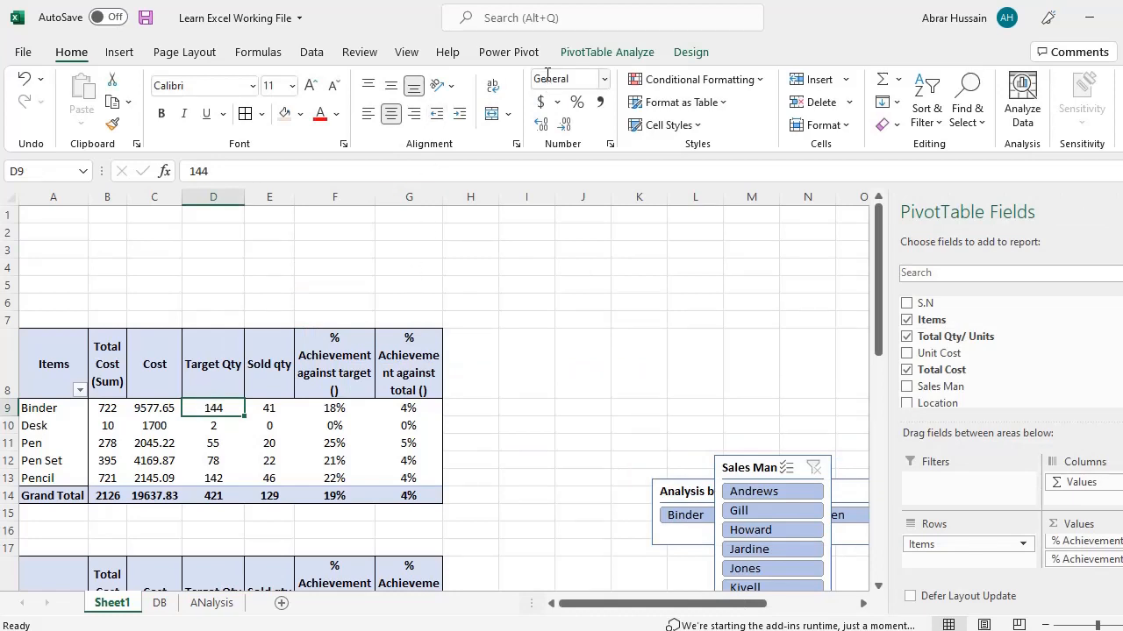
click(587, 54)
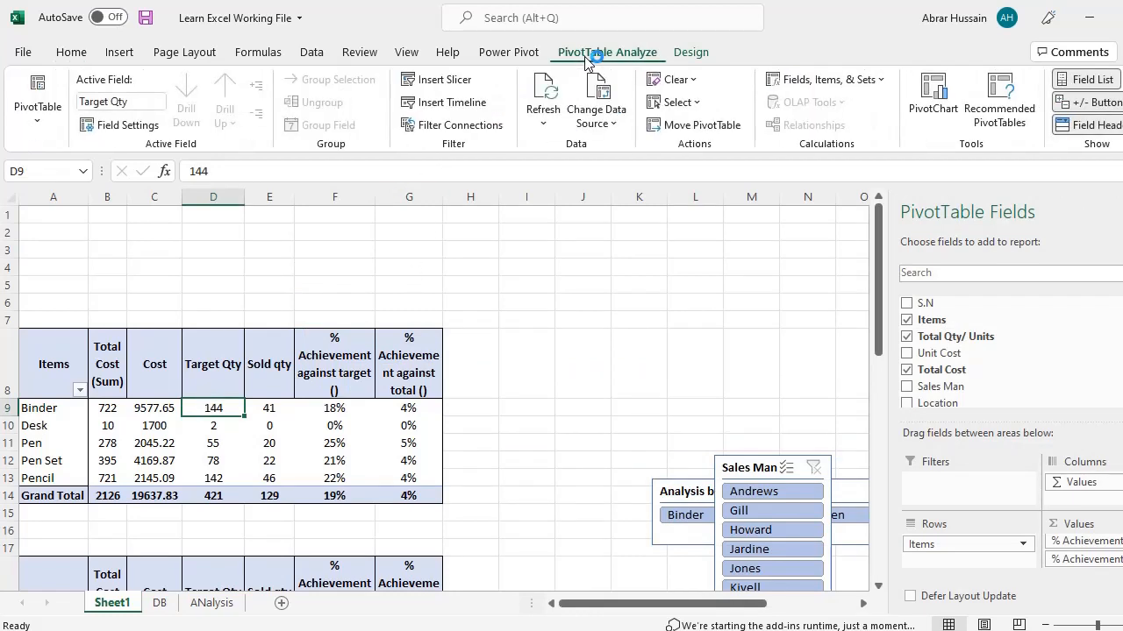
click(462, 107)
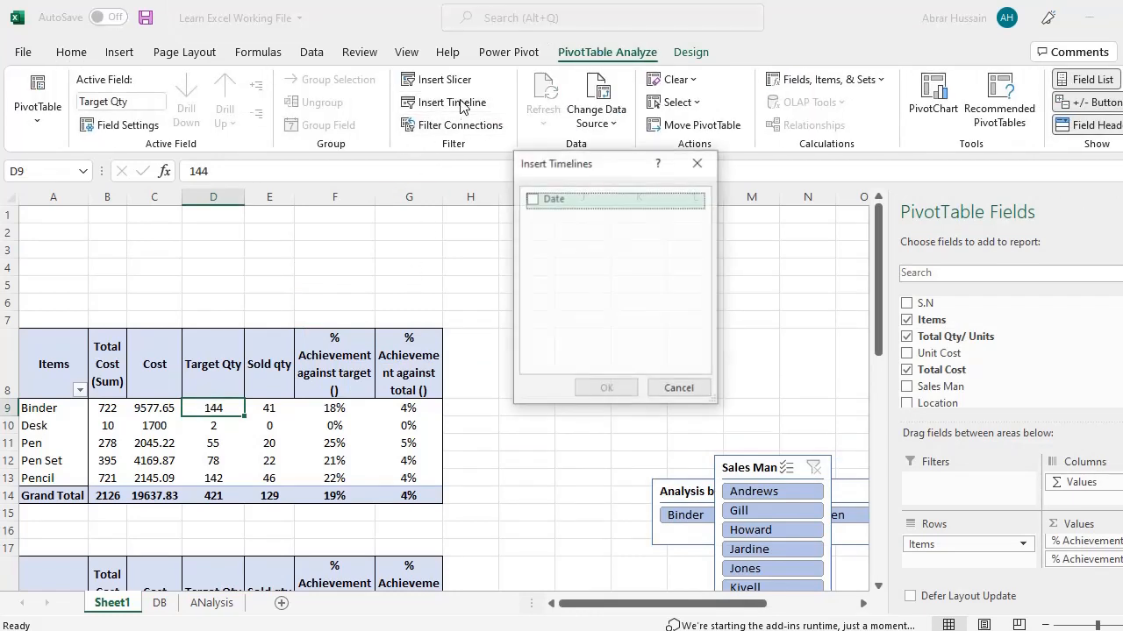
click(531, 200)
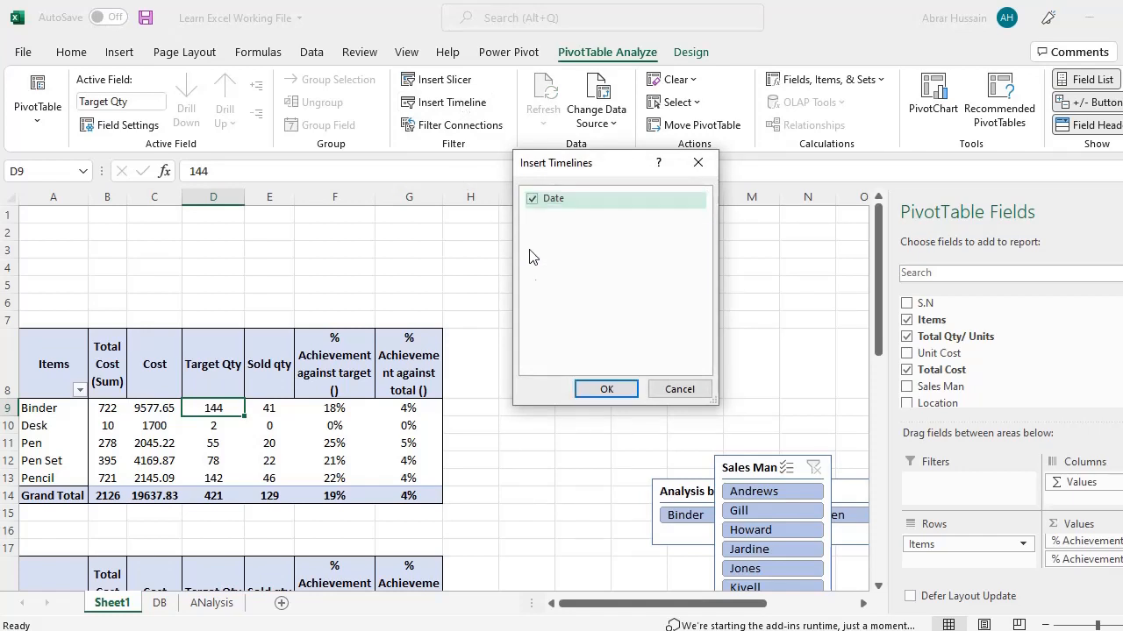
click(594, 392)
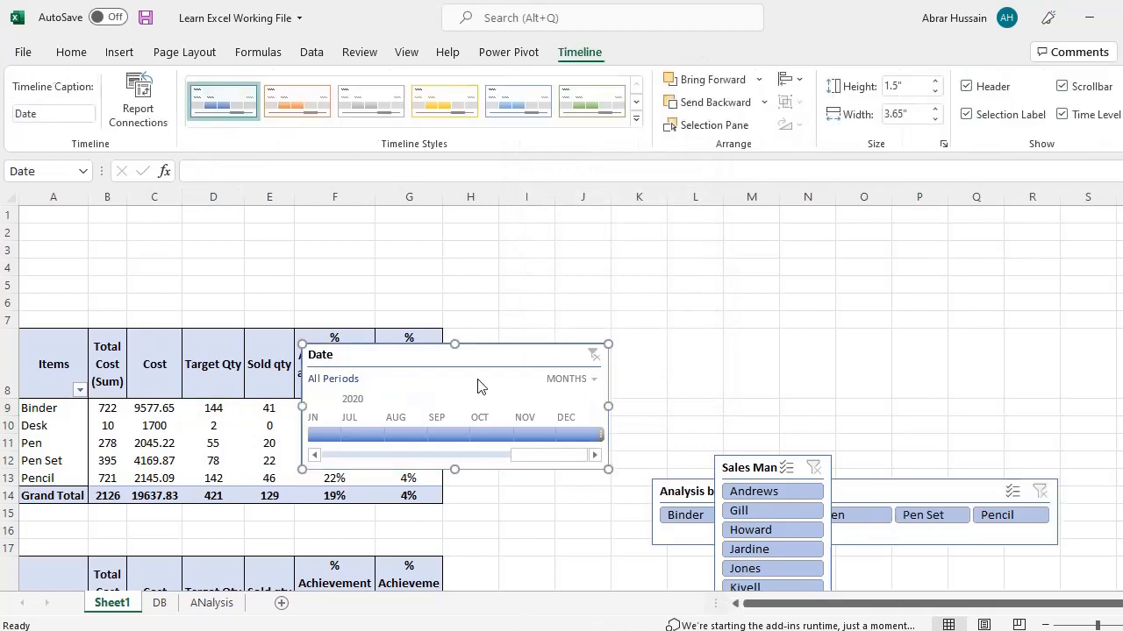
drag(482, 345, 641, 219)
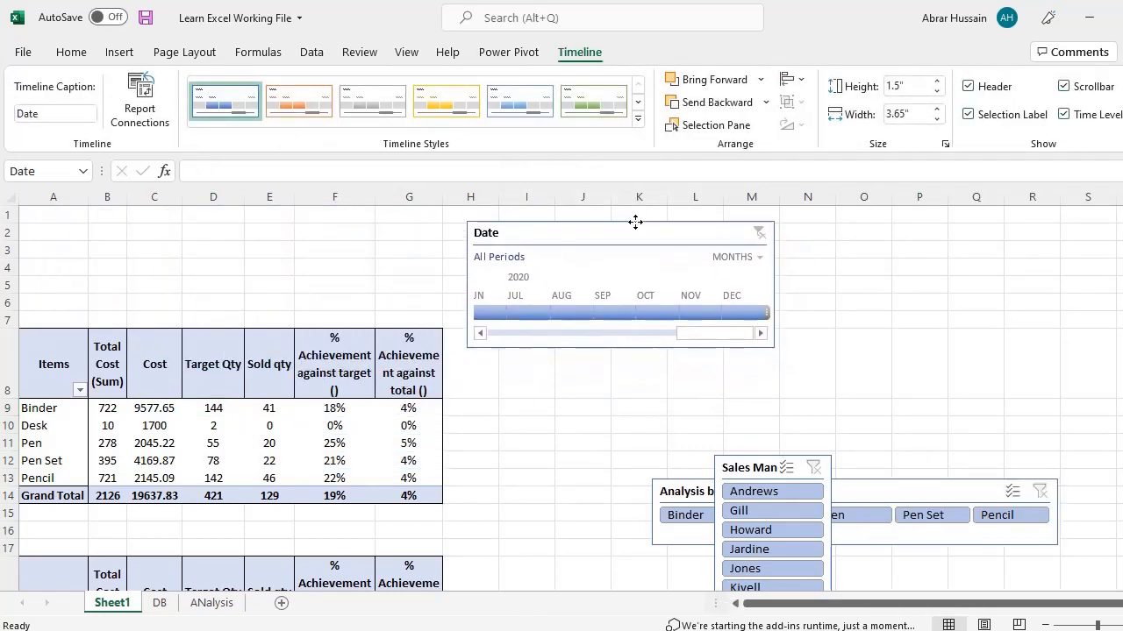
- Insert two blank rows above the items pivot table's header row
drag(11, 321, 6, 386)
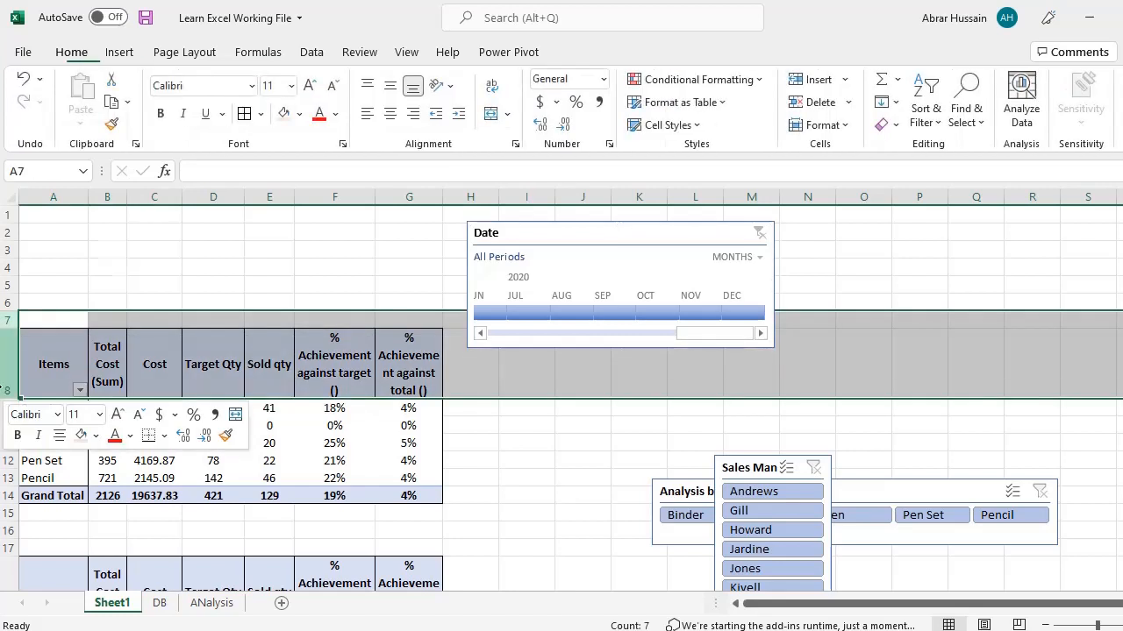
right_click(5, 387)
click(30, 221)
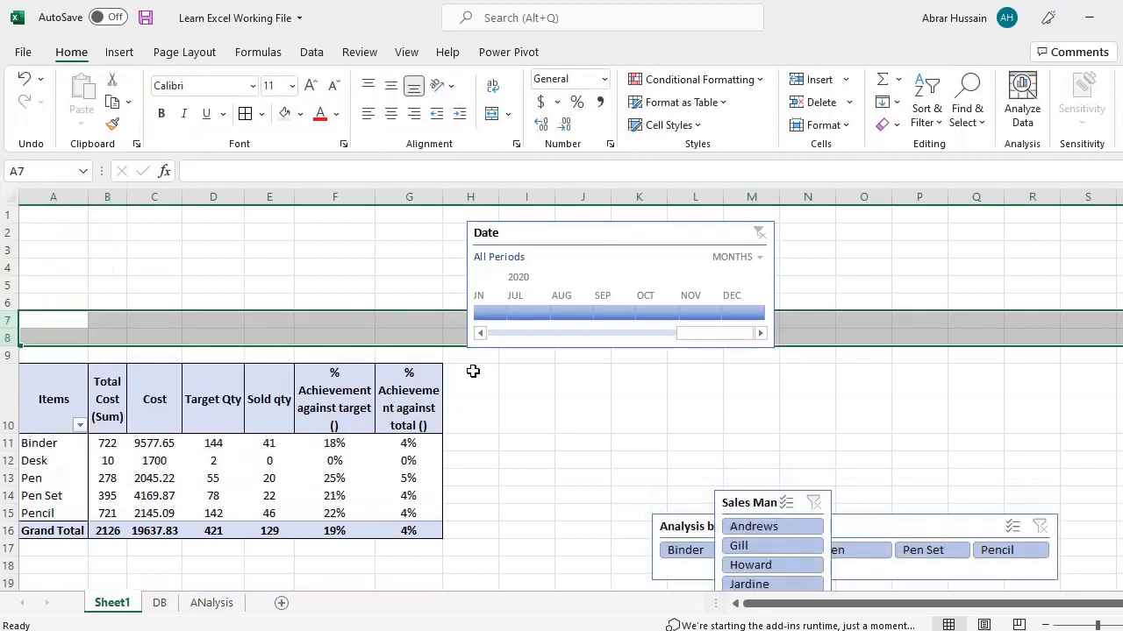
- Move the Date timeline directly above the items pivot table, starting in column A, and widen it to about column N
click(549, 348)
drag(549, 349, 112, 328)
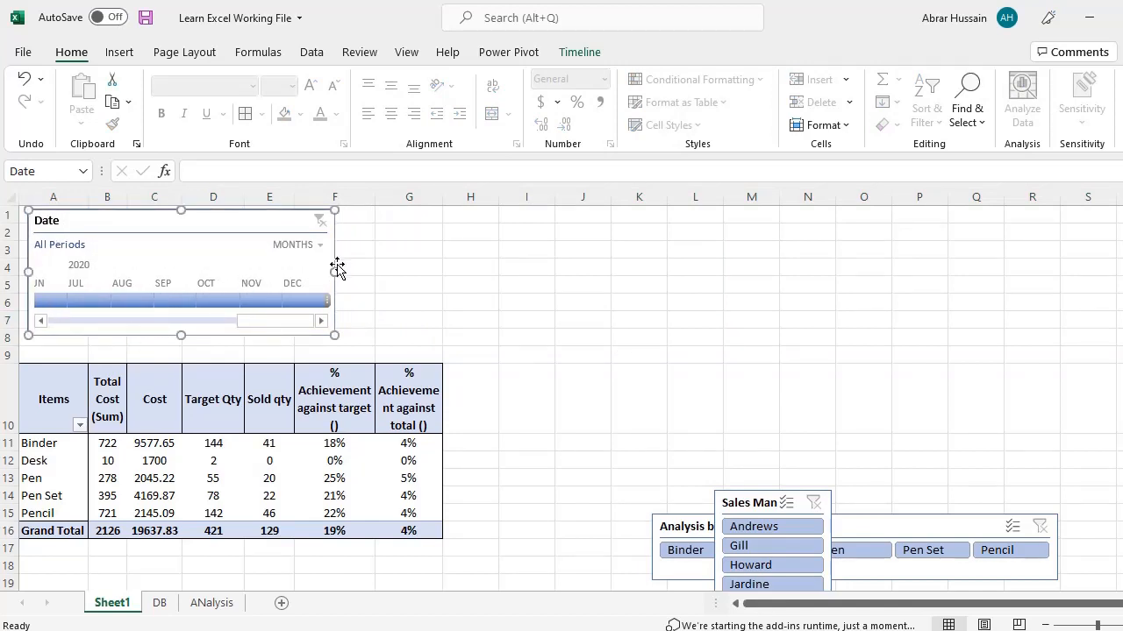
drag(336, 271, 807, 272)
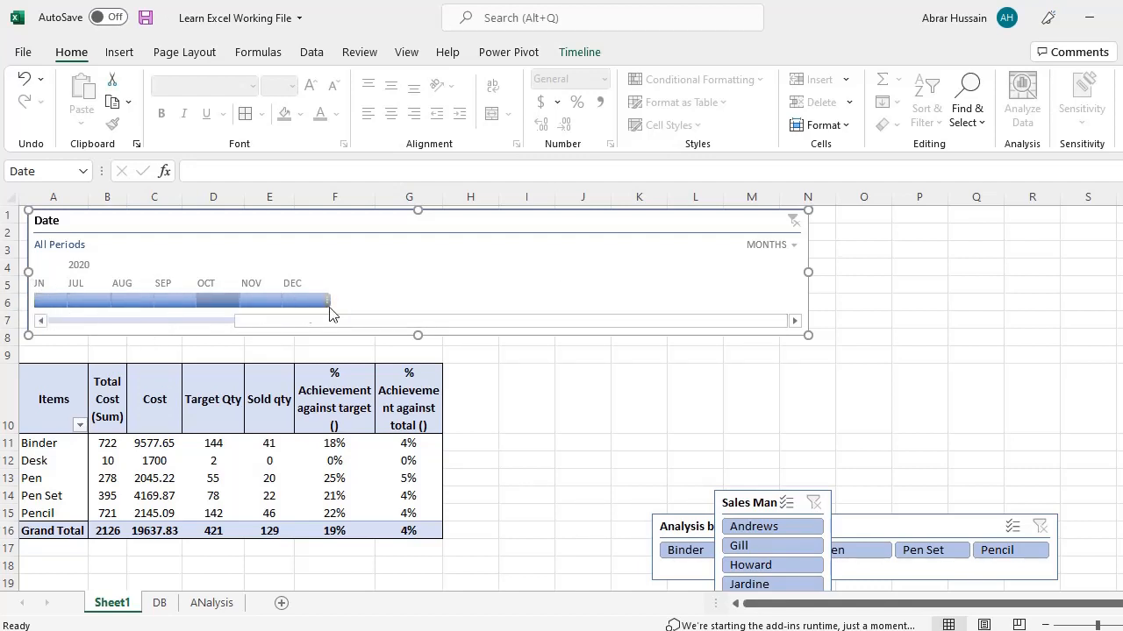
- Switch the Date timeline's time level to years, to quarters and back to months
click(788, 246)
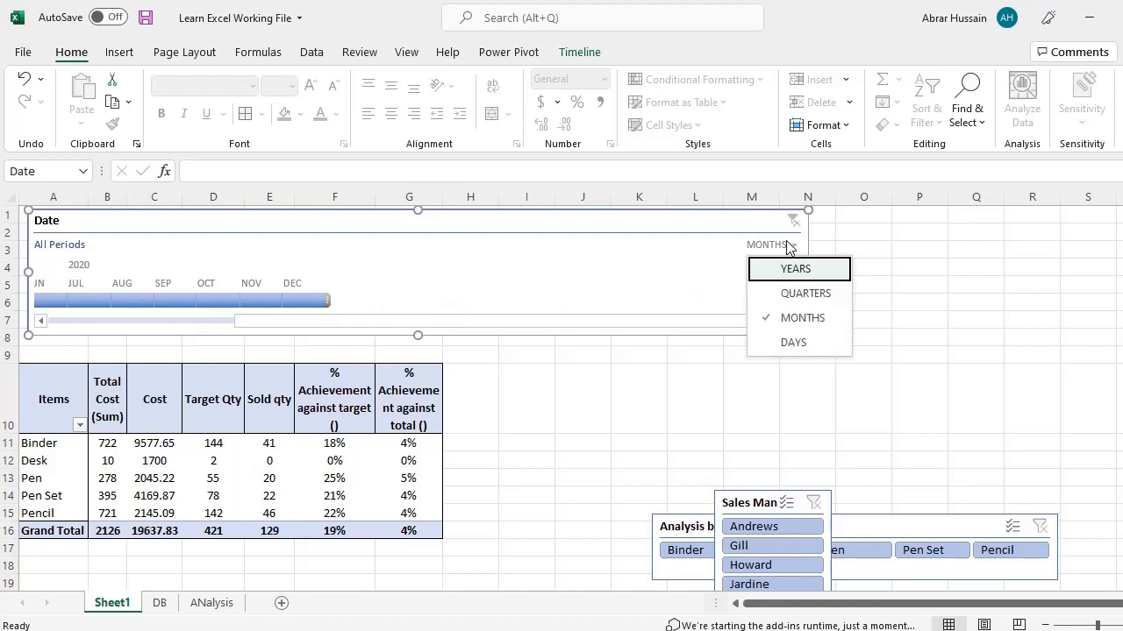
click(794, 270)
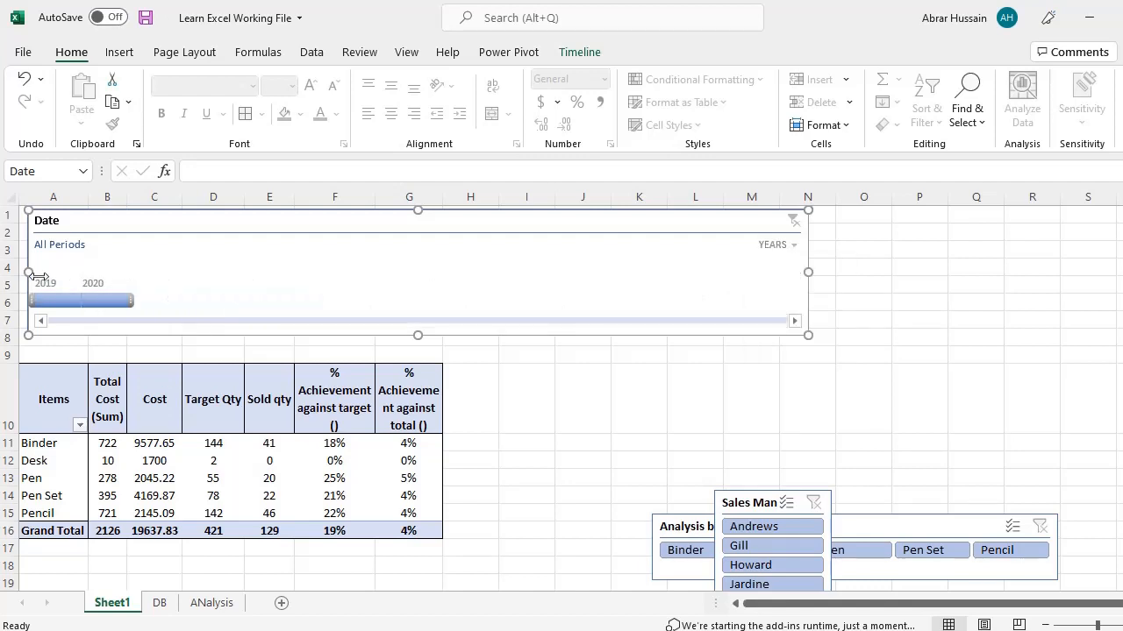
click(782, 247)
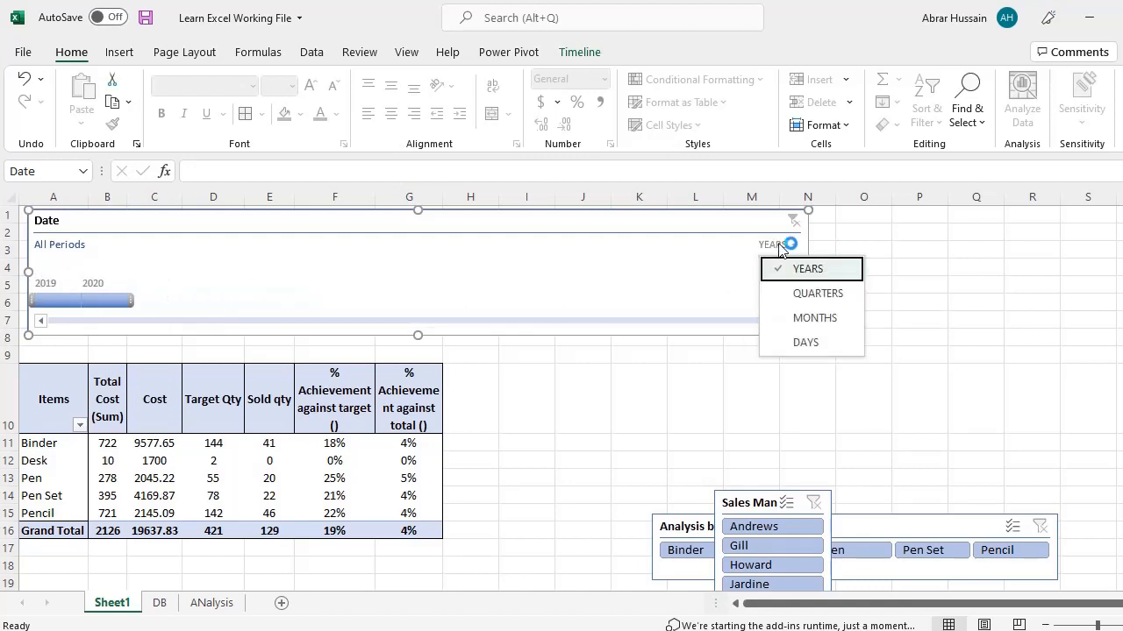
click(802, 294)
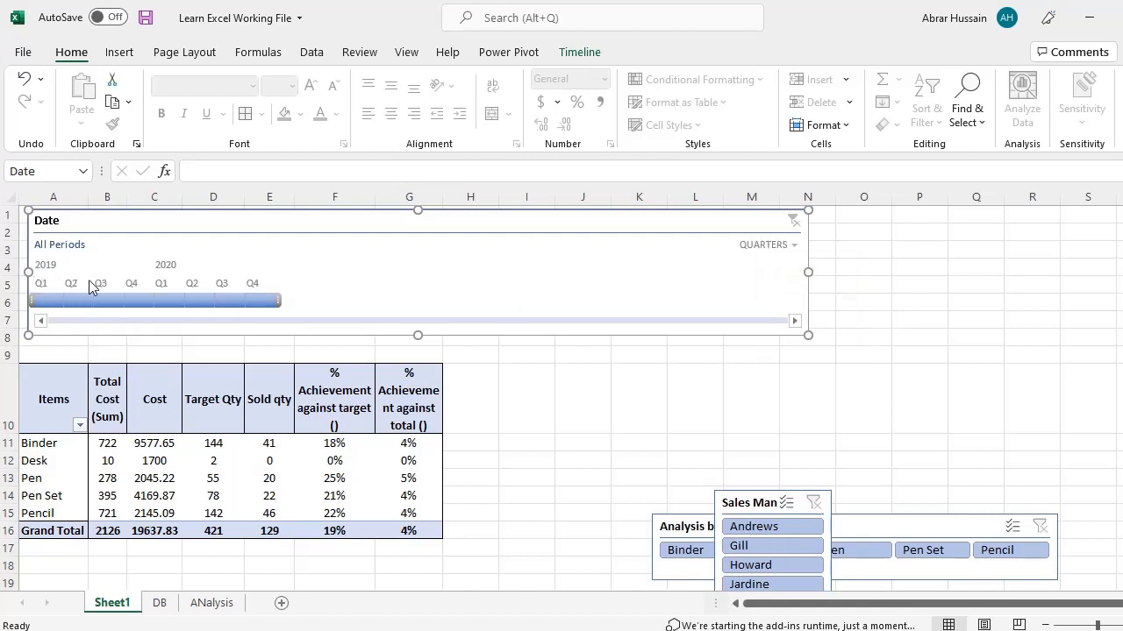
click(782, 247)
click(802, 316)
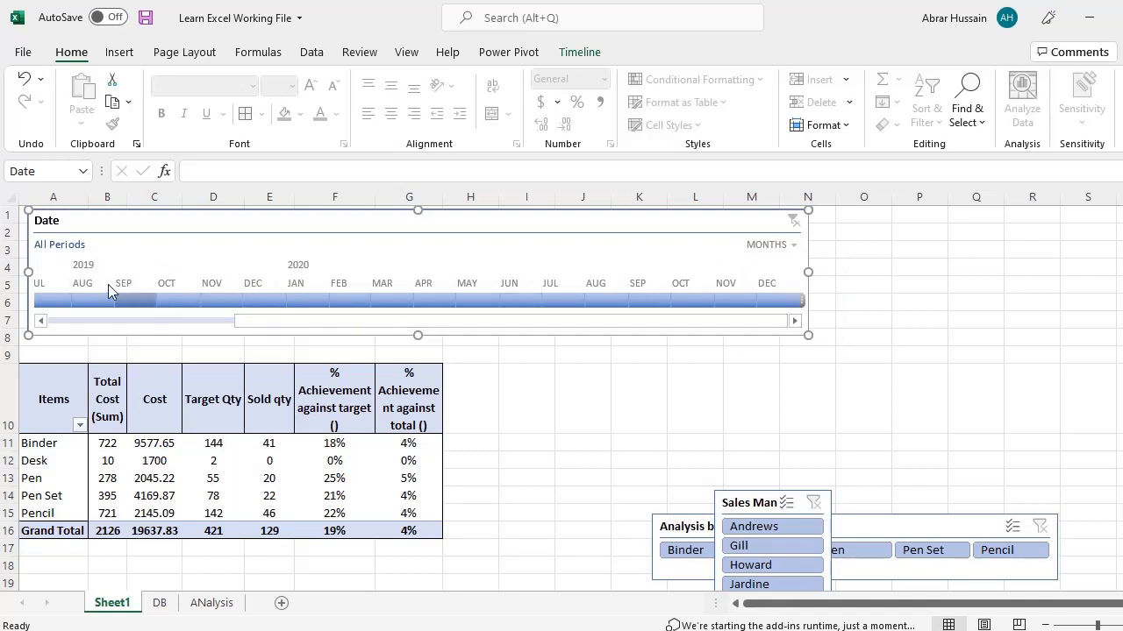
- Set the Date timeline to days and filter the items pivot table to Mar 26 - Apr 8, 2020
click(766, 247)
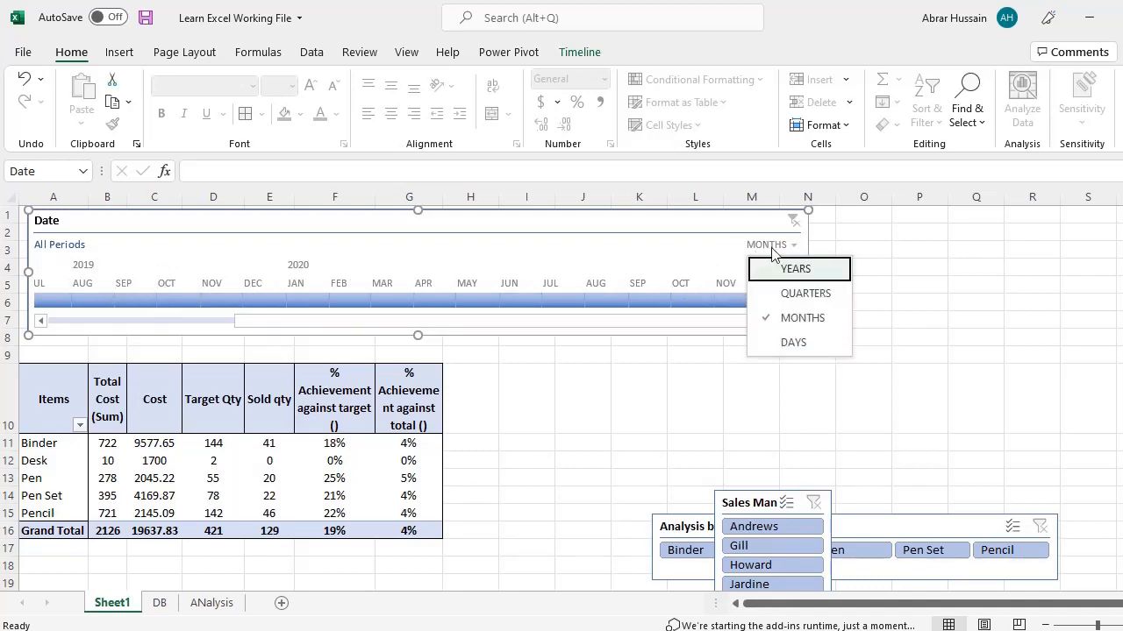
click(793, 343)
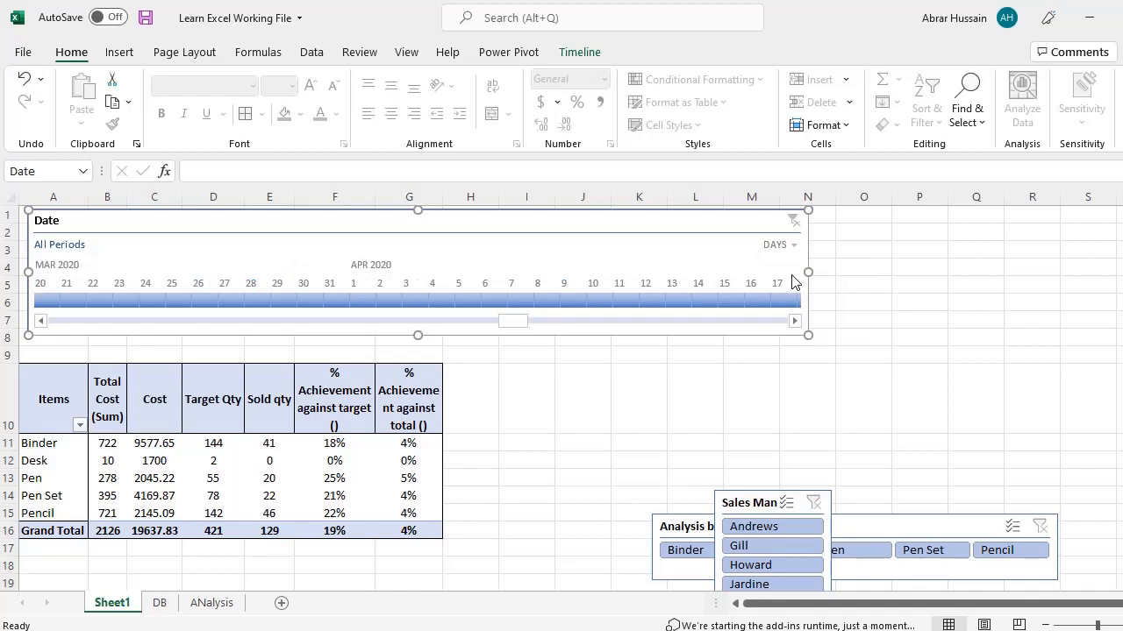
click(198, 303)
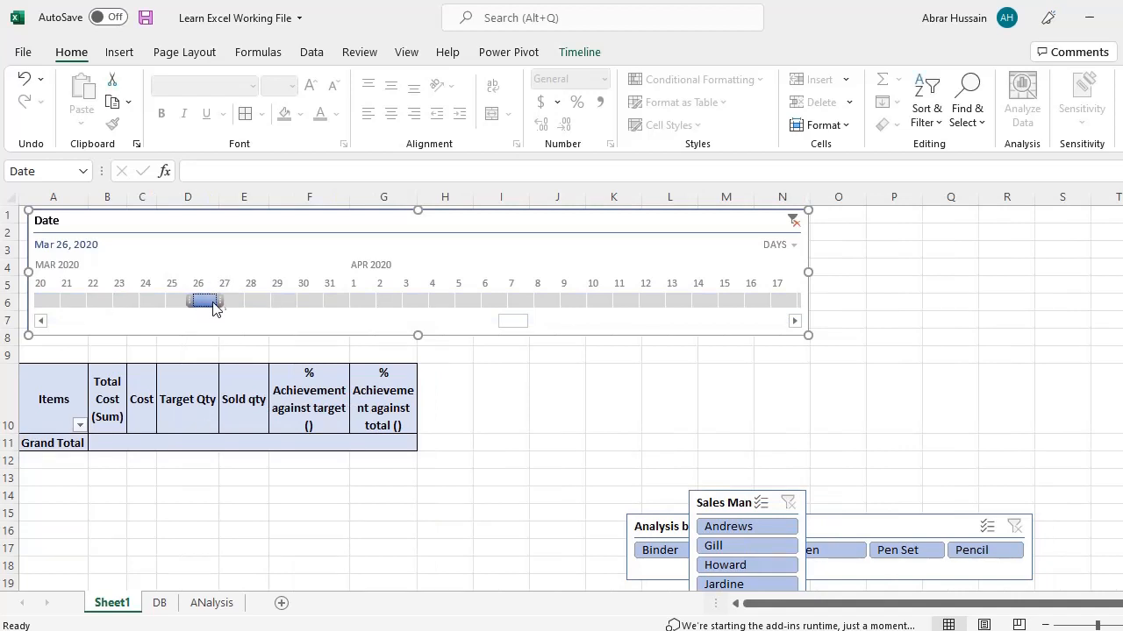
drag(208, 308, 555, 300)
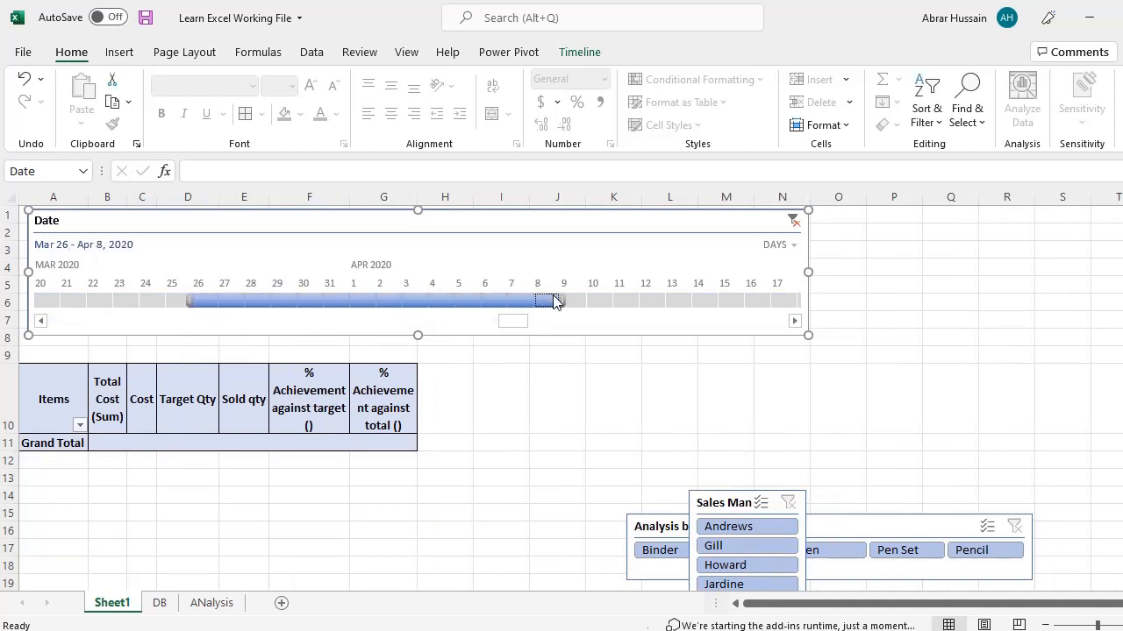
- Clear the Date timeline's filter and set its time level back to months
click(794, 222)
click(780, 246)
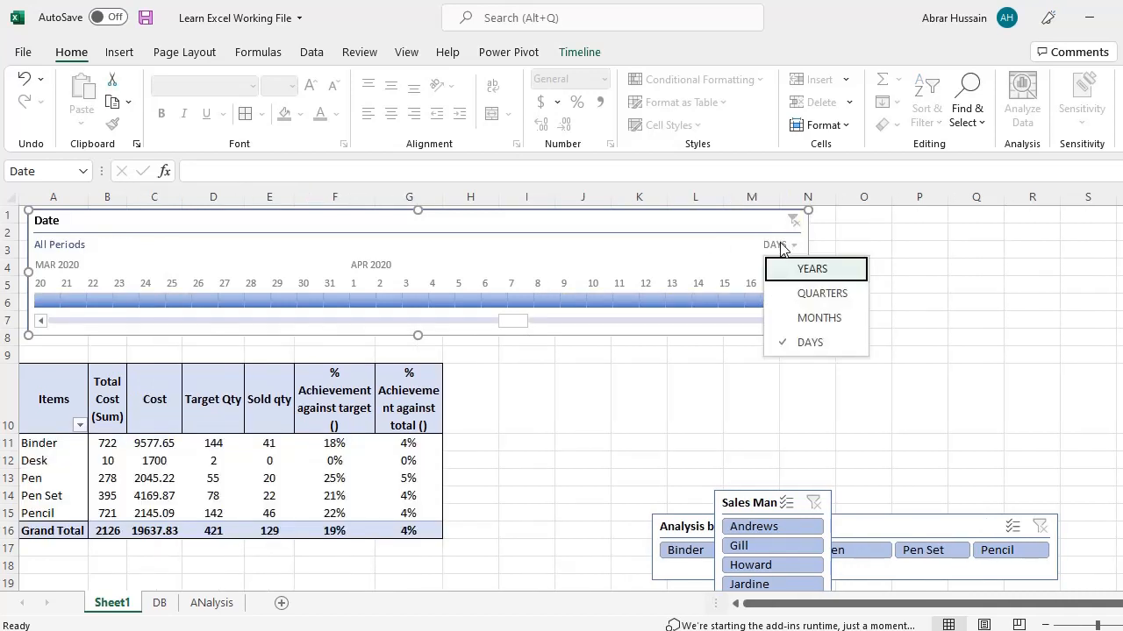
click(819, 317)
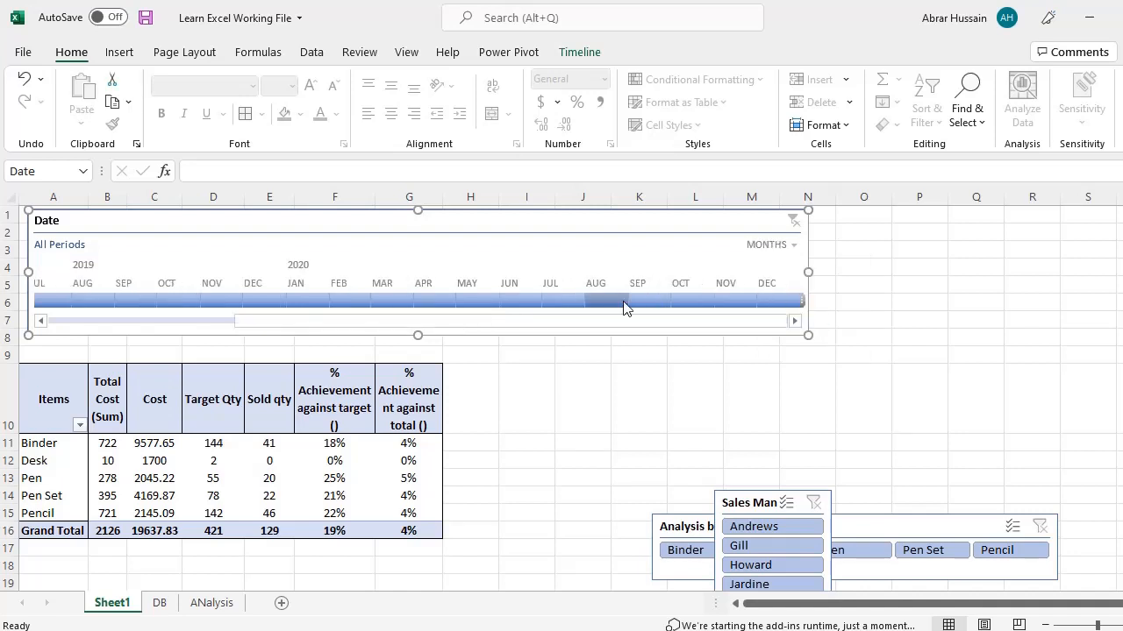
- Widen the Date timeline to about 10.73 inches and try the orange and grey timeline styles on it
drag(808, 272, 932, 273)
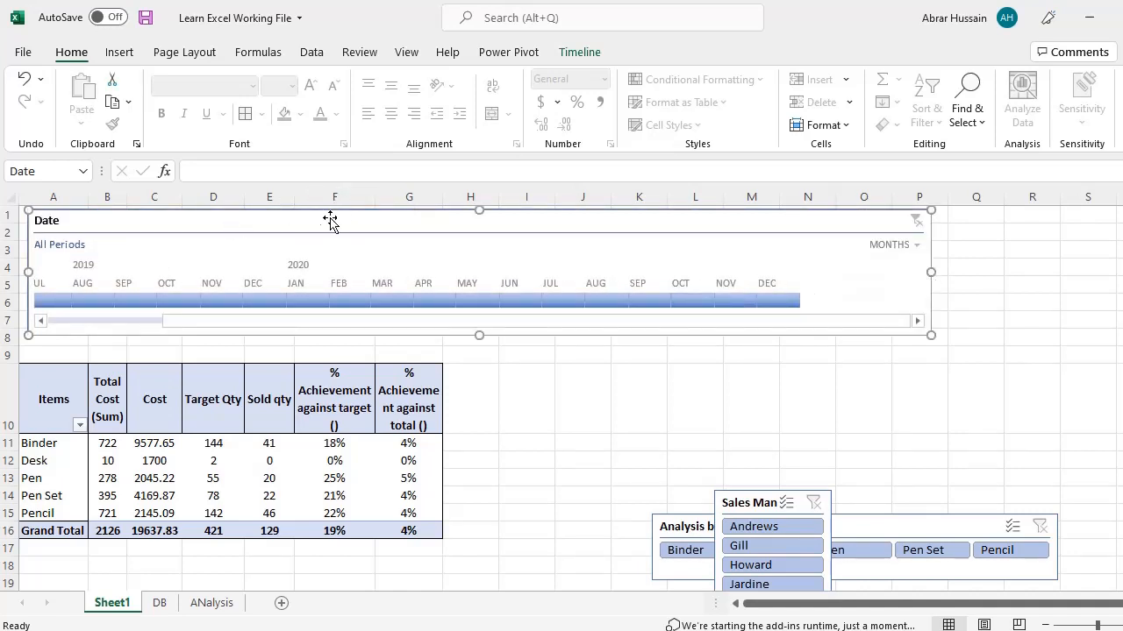
click(567, 53)
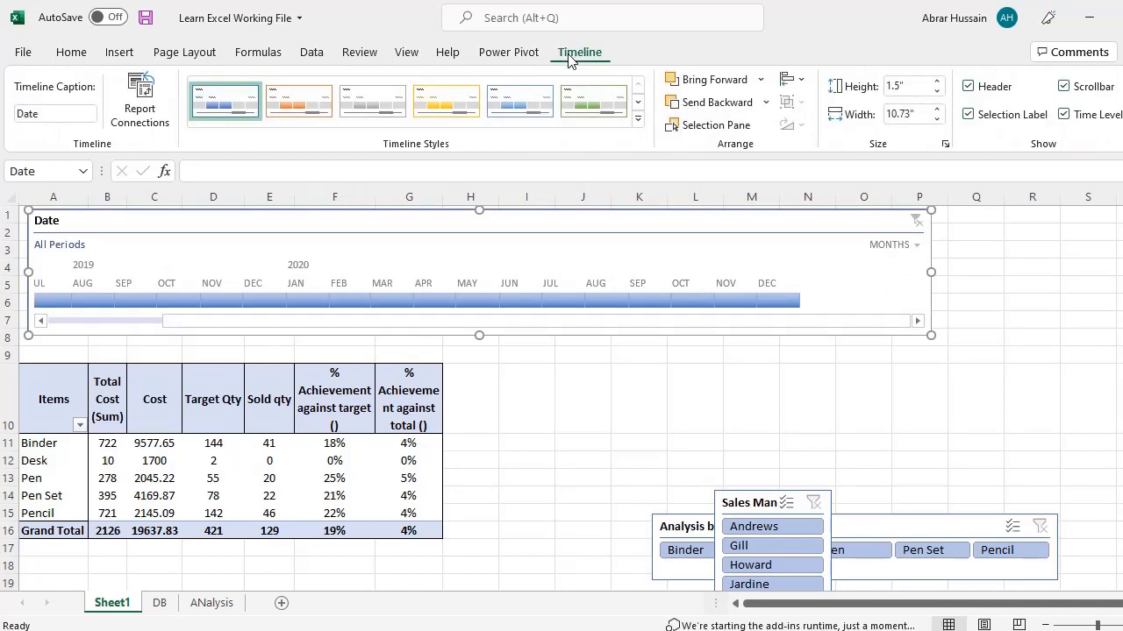
click(302, 103)
click(381, 105)
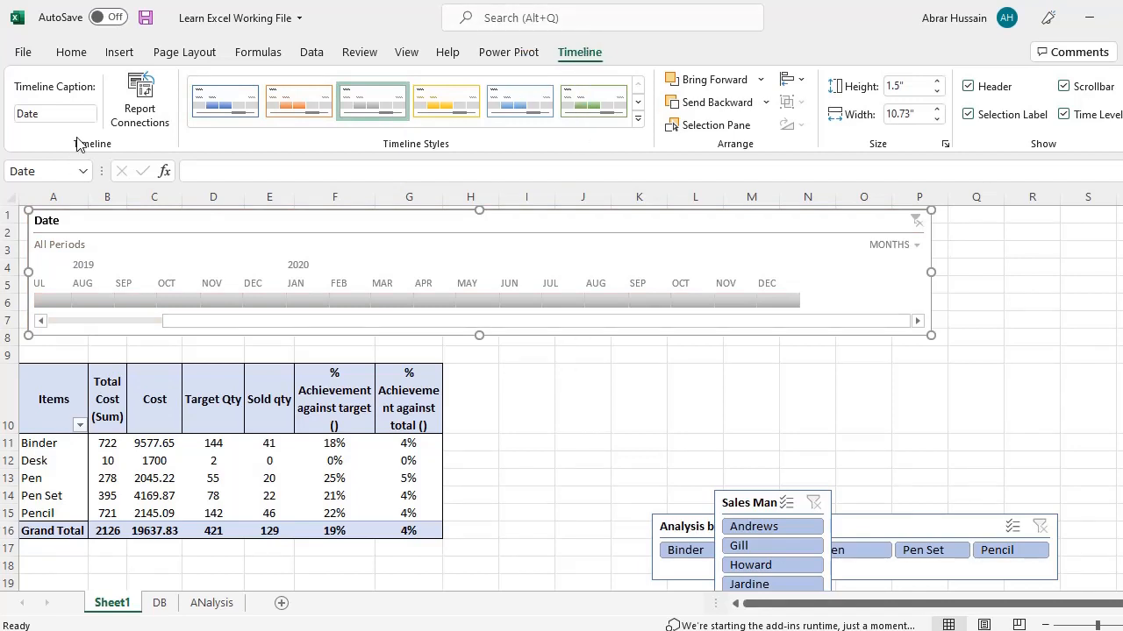
- Hide the Date timeline's header and show it again, leaving the Date caption as it is
double_click(31, 114)
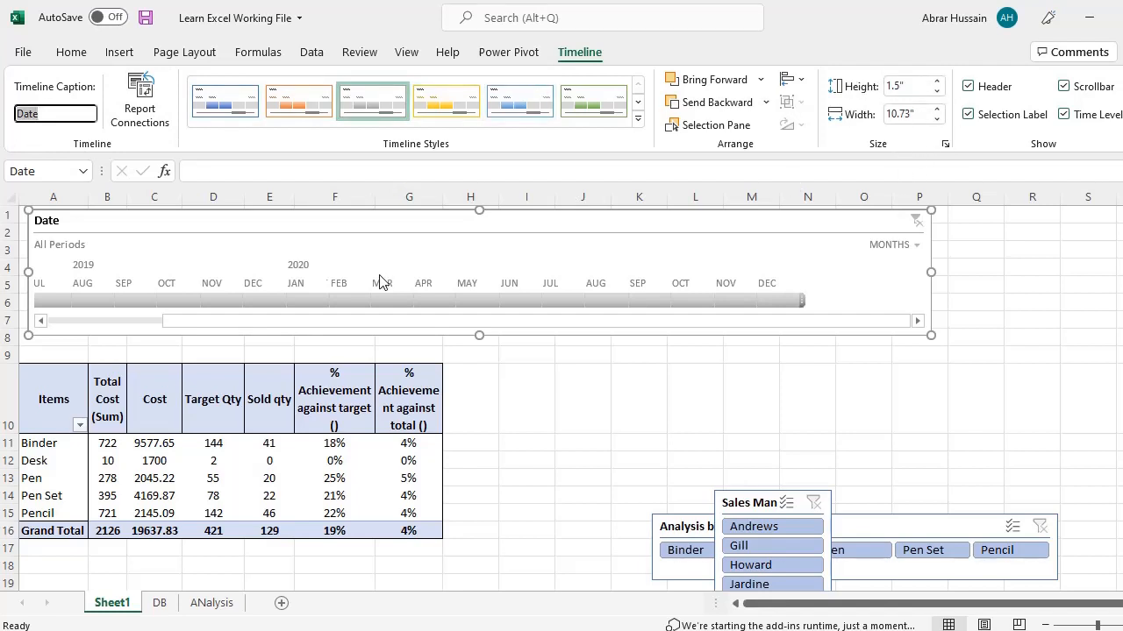
click(968, 87)
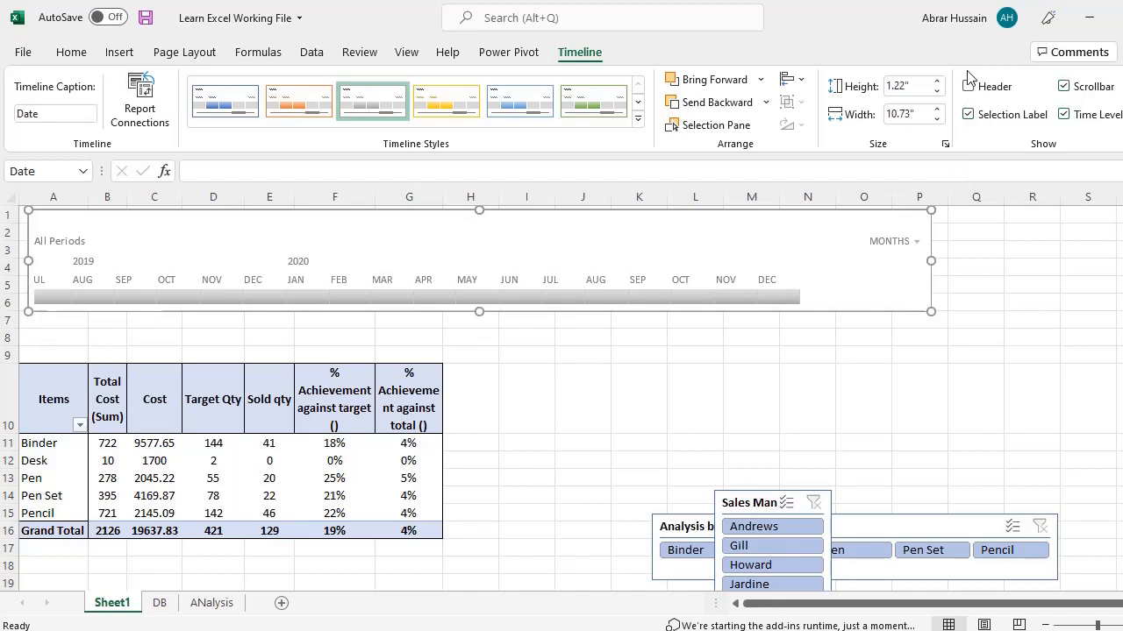
click(968, 87)
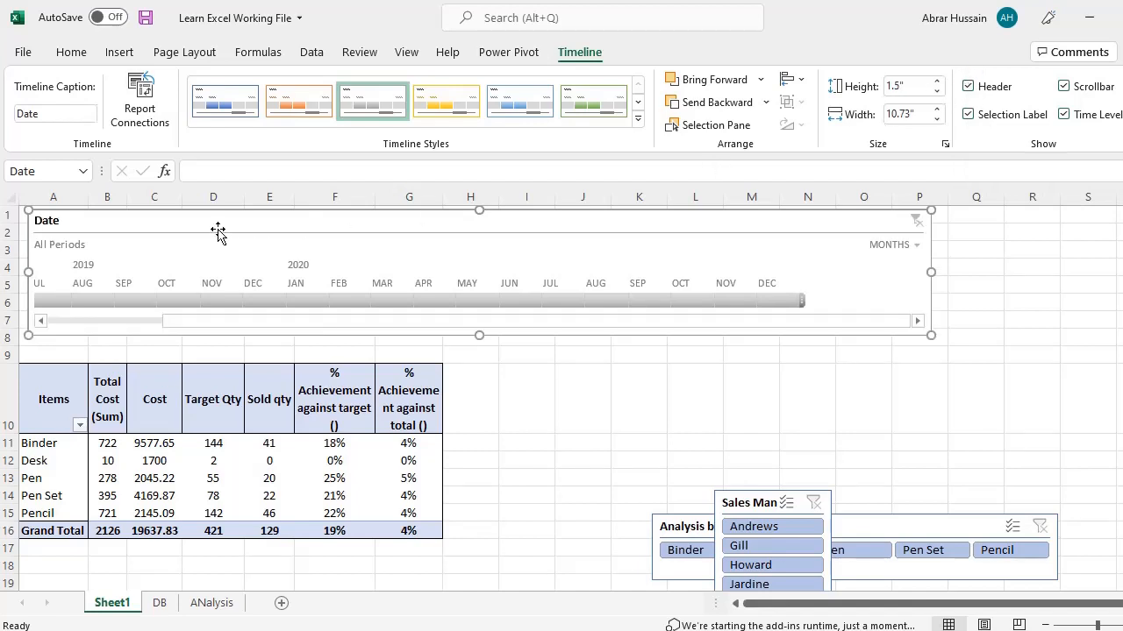
click(63, 110)
- Hide and restore the Date timeline's selection label, and try filtering the pivot table to Dec 2020 before clearing that filter
click(968, 115)
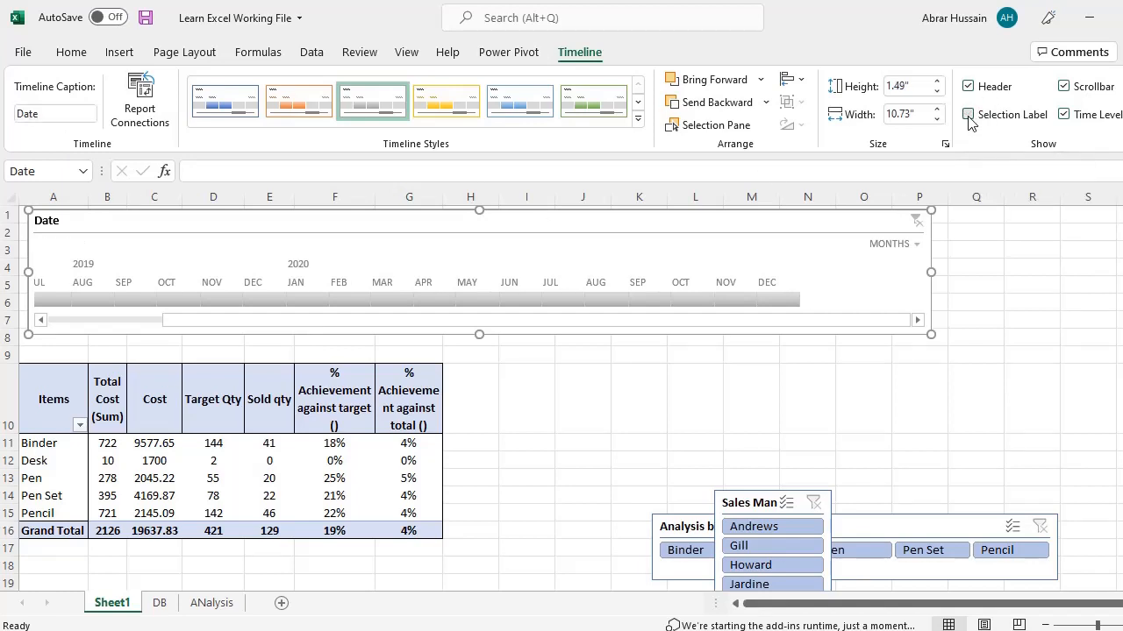
click(969, 116)
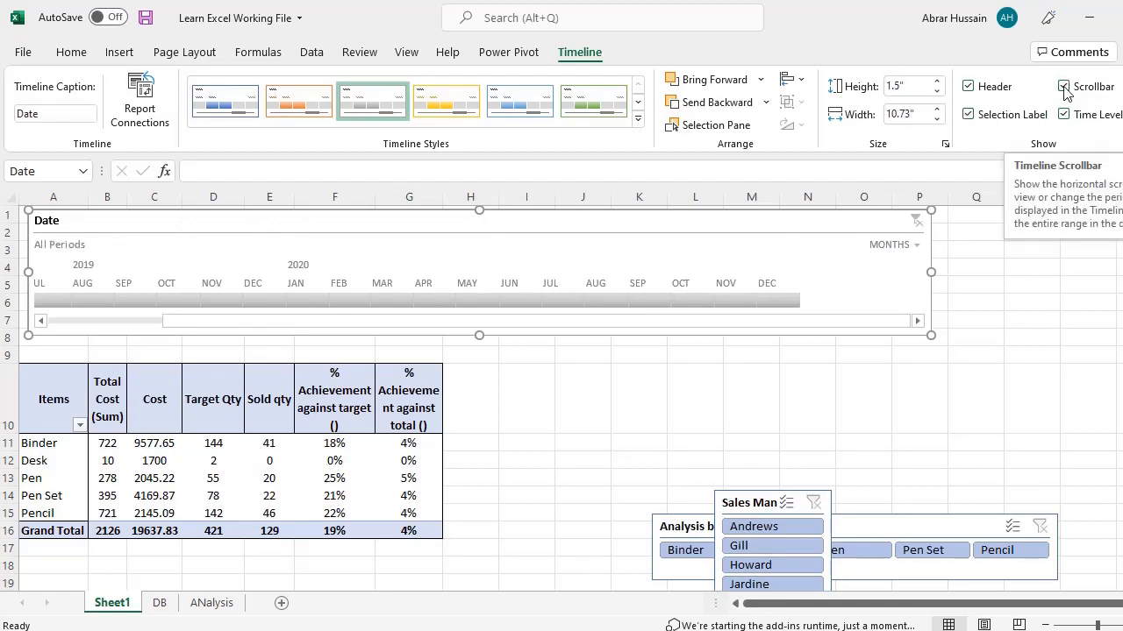
click(780, 300)
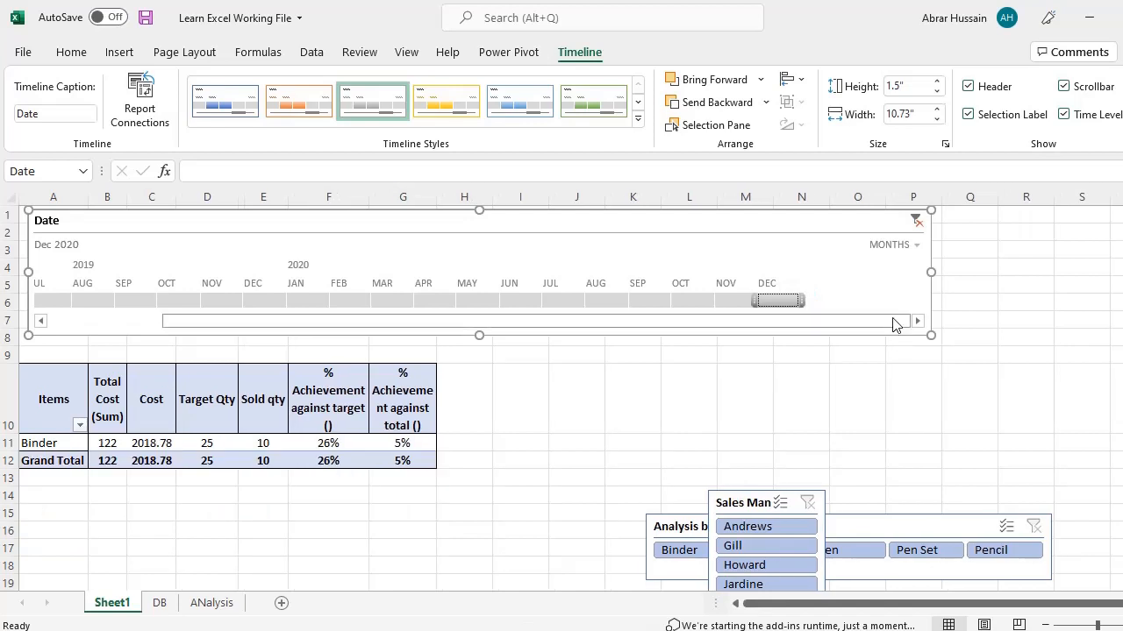
click(916, 221)
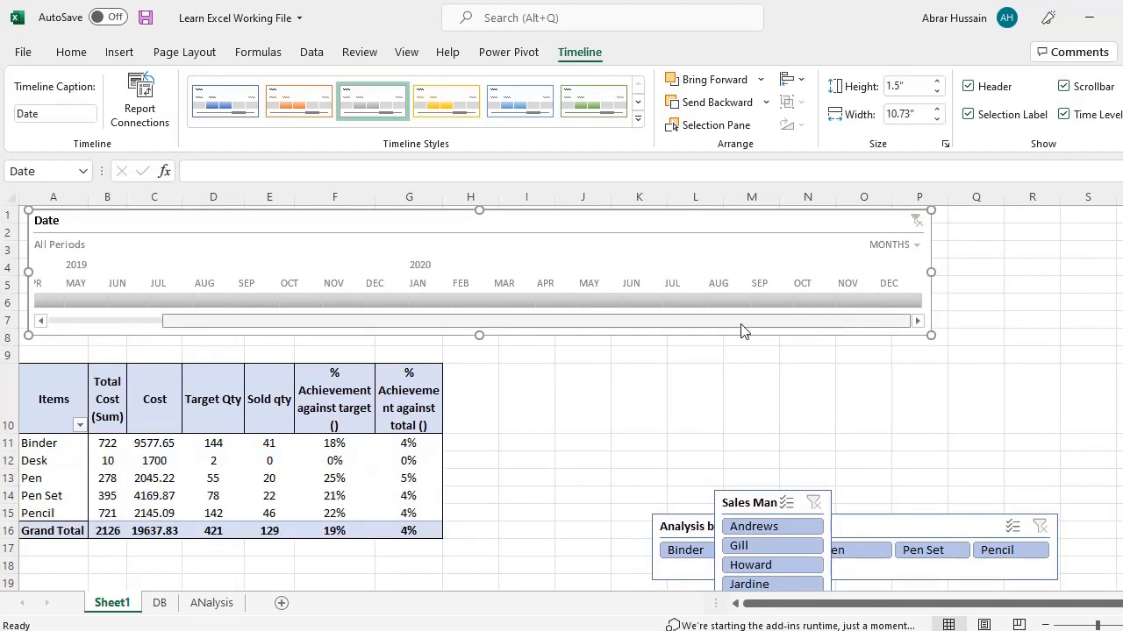
- Hide the Date timeline's scrollbar and widen the timeline to about 11.17 inches, ending around column Q
click(1063, 86)
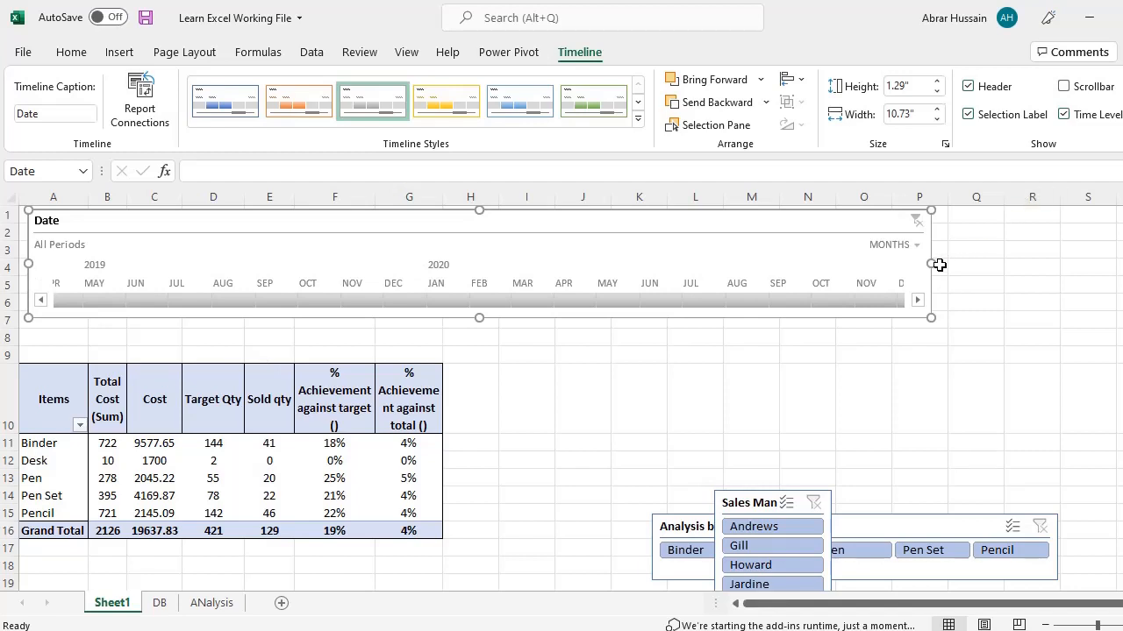
drag(935, 264, 1042, 262)
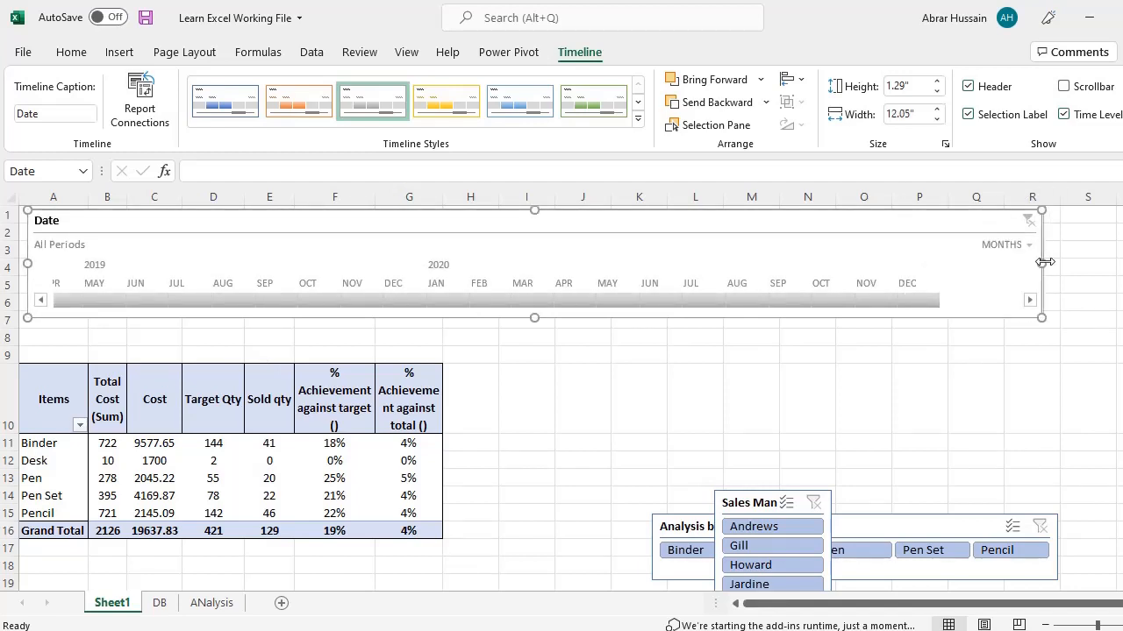
drag(962, 263, 968, 264)
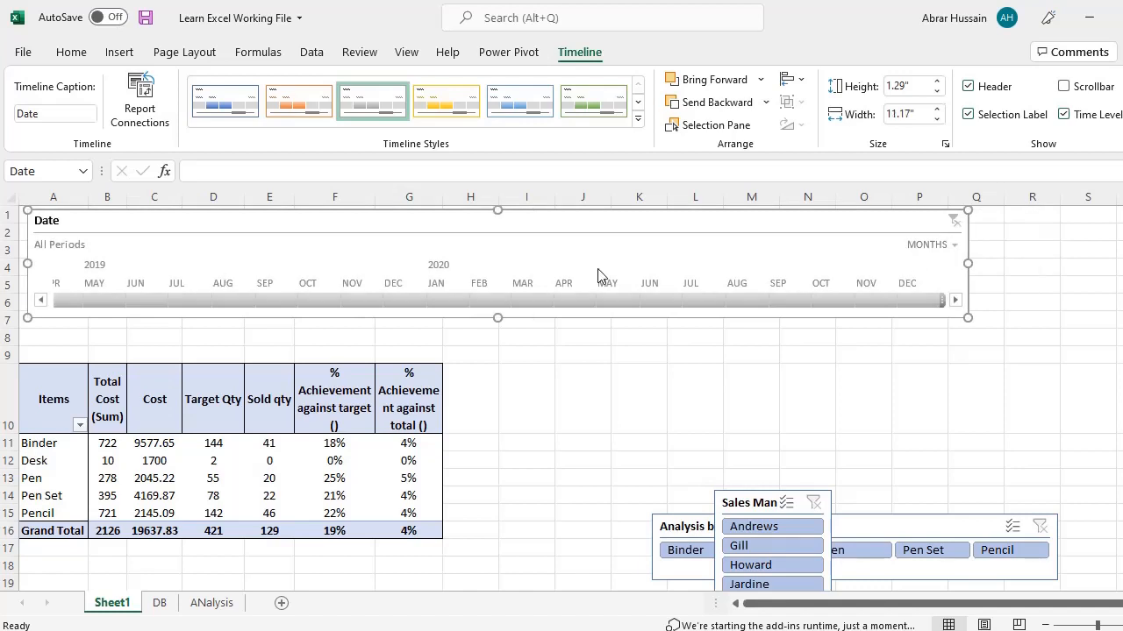
- Toggle the Date timeline's time level display, leaving it shown, and apply the first blue timeline style
click(1063, 115)
click(1062, 115)
click(1062, 117)
click(226, 101)
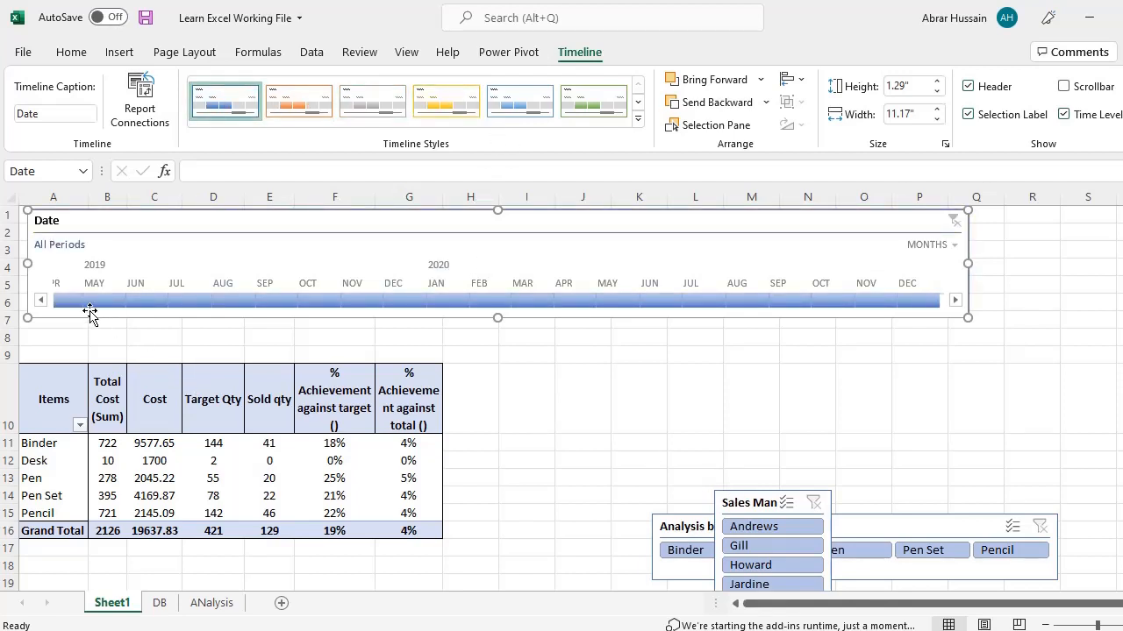
- Try filtering the items pivot table to May - Jul 2019 with the Date timeline, and clear that filter
click(41, 301)
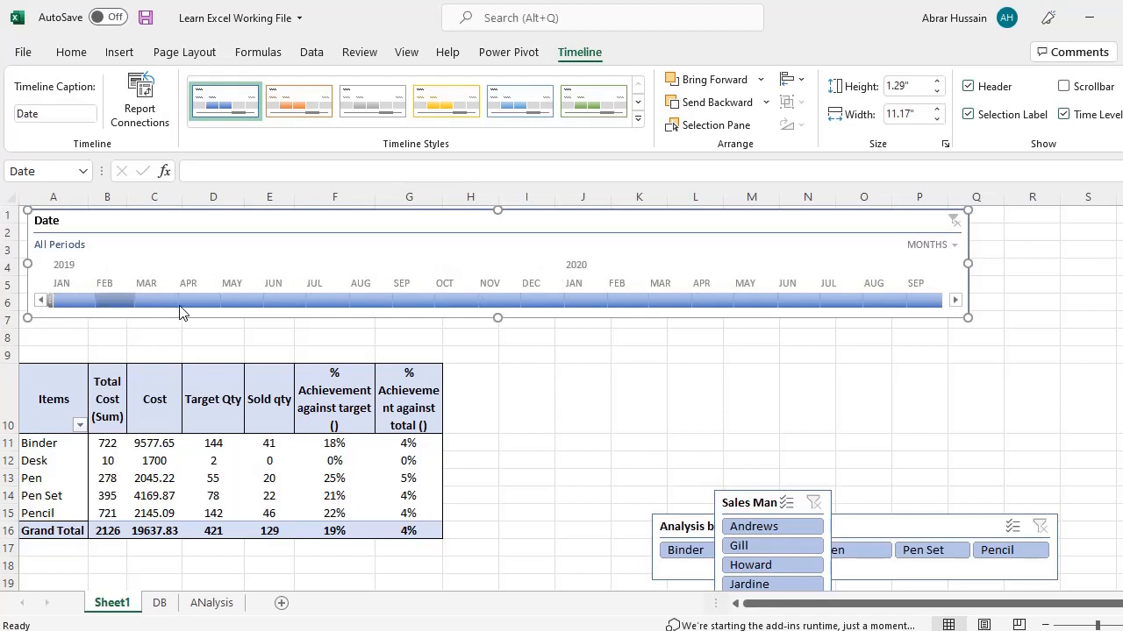
click(234, 304)
drag(251, 311, 327, 316)
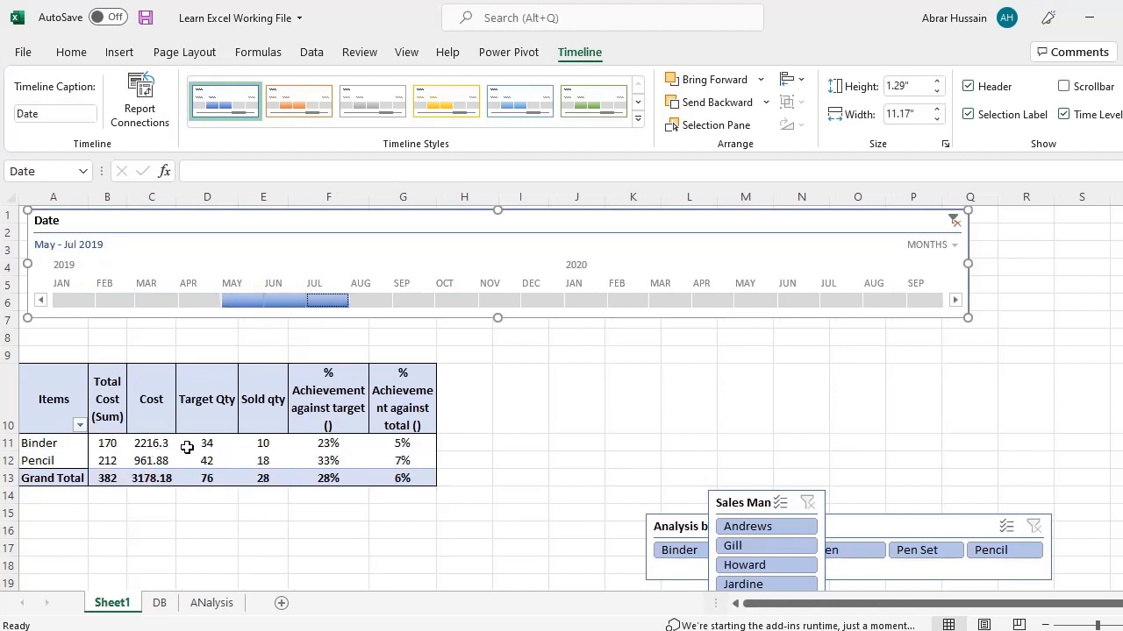
click(954, 220)
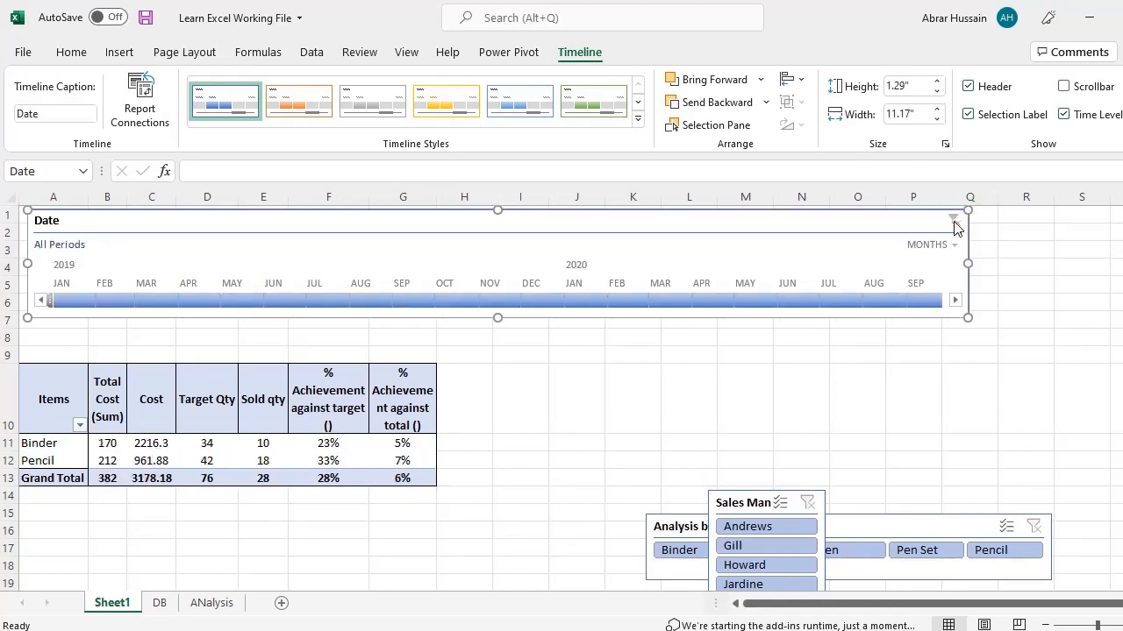
- Try filtering the timeline to Dec 2019, May 2019, Nov 2019 and Mar 2019 - Sep 2020 in turn, and clear the date filter
click(524, 300)
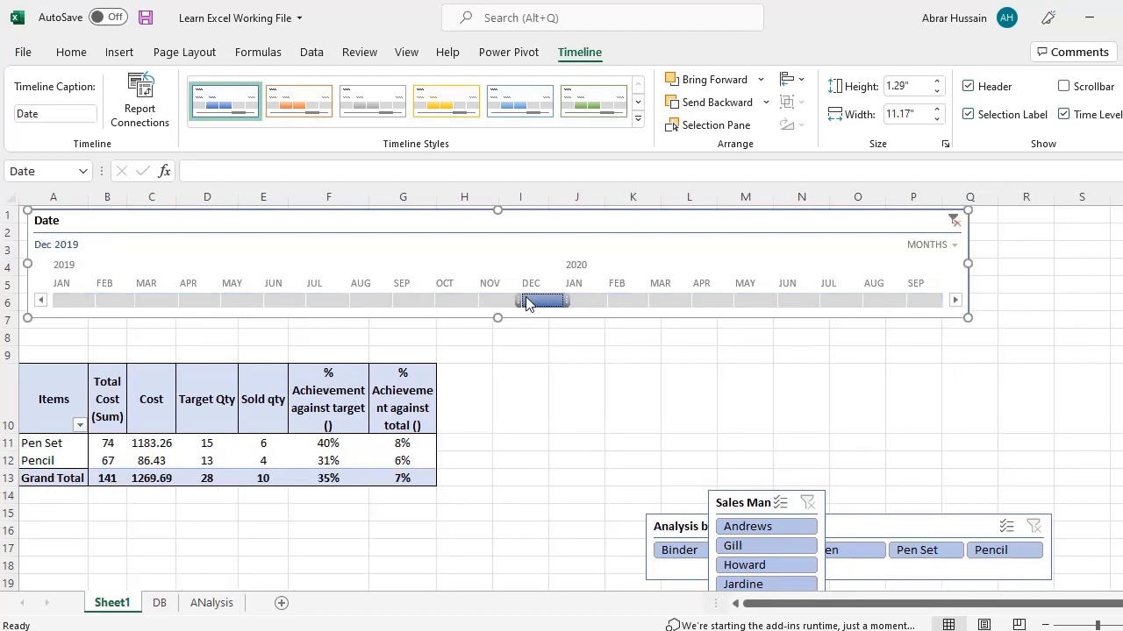
click(241, 301)
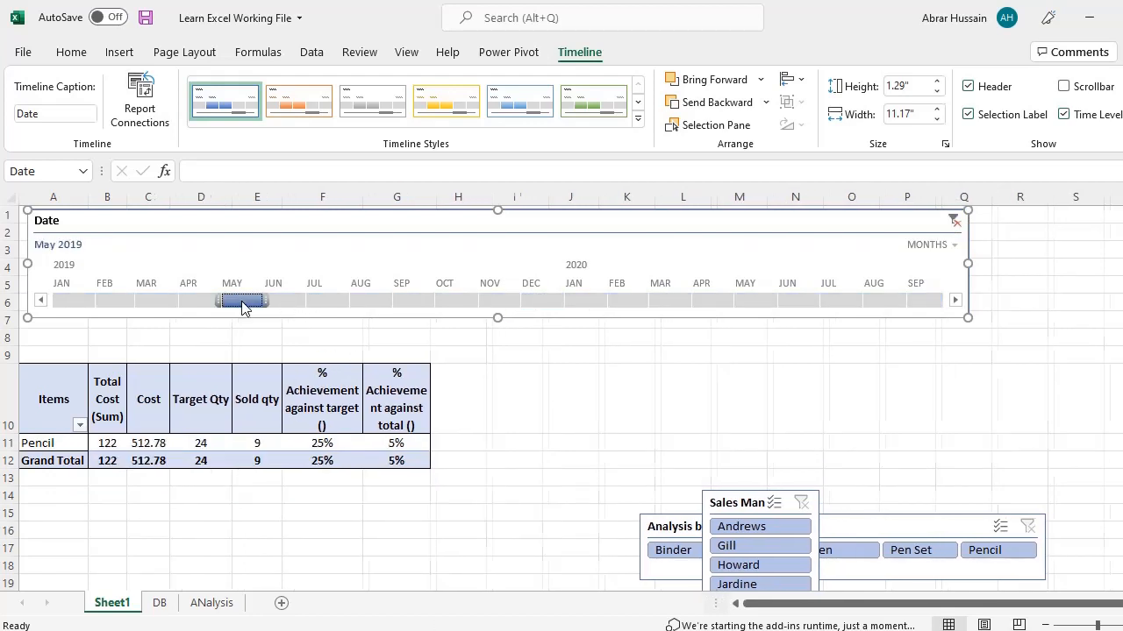
click(549, 300)
click(488, 300)
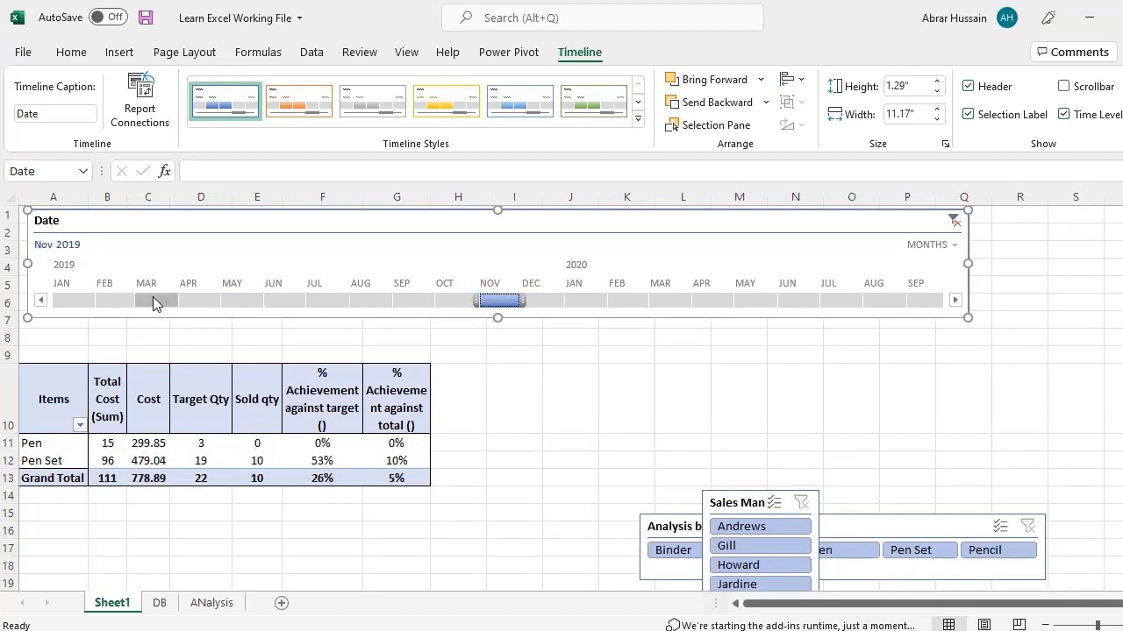
drag(153, 300, 930, 312)
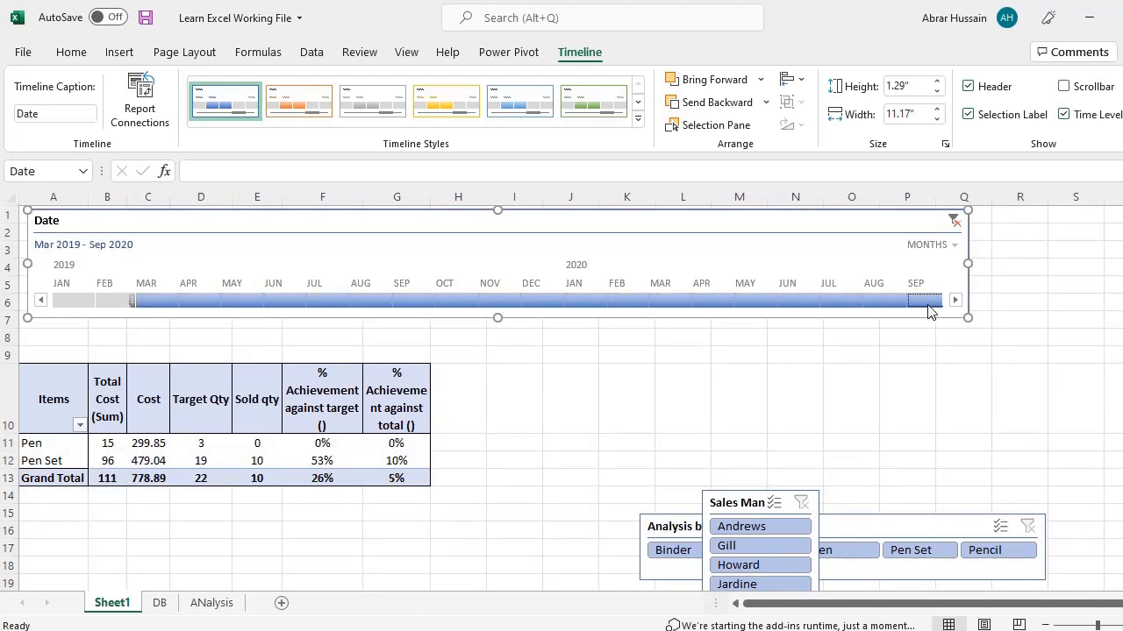
click(953, 222)
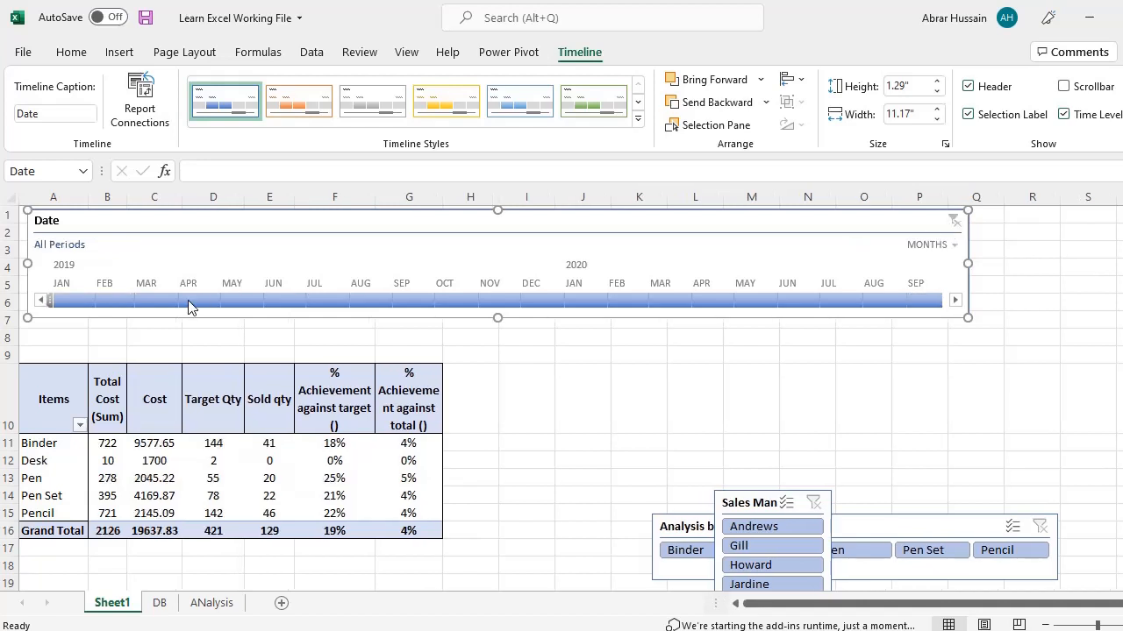
- Delete the Sales Man slicer and the Items slicer overlapping it beside the pivot tables on Sheet1
scroll(272, 369, down, 1)
scroll(290, 378, up, 1)
scroll(376, 376, down, 7)
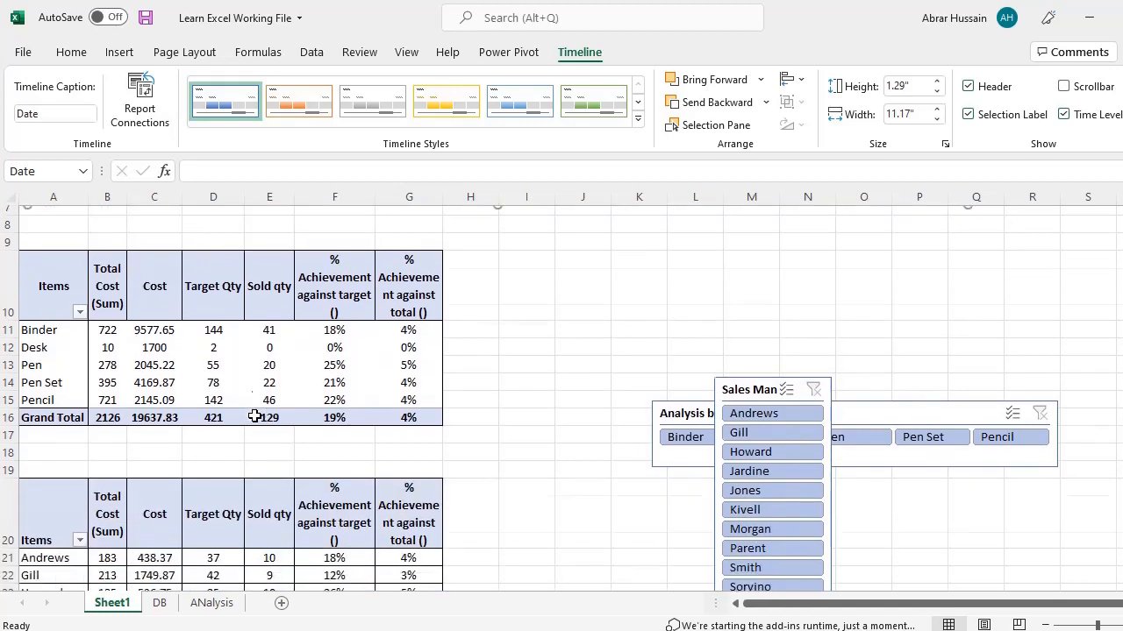
scroll(214, 349, up, 3)
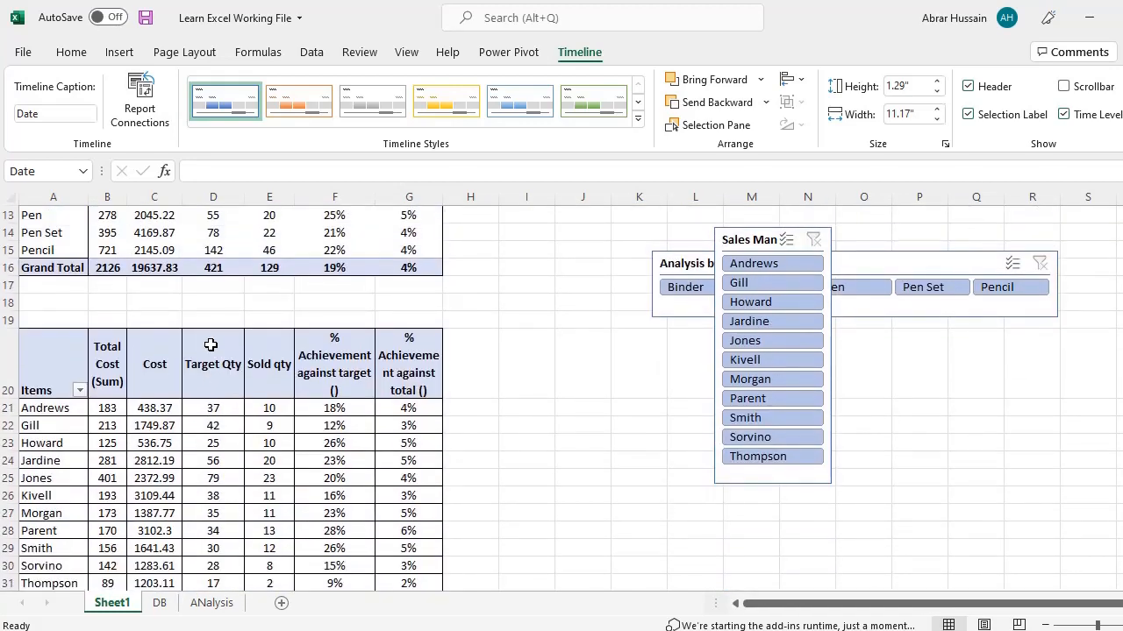
scroll(210, 344, up, 2)
click(211, 373)
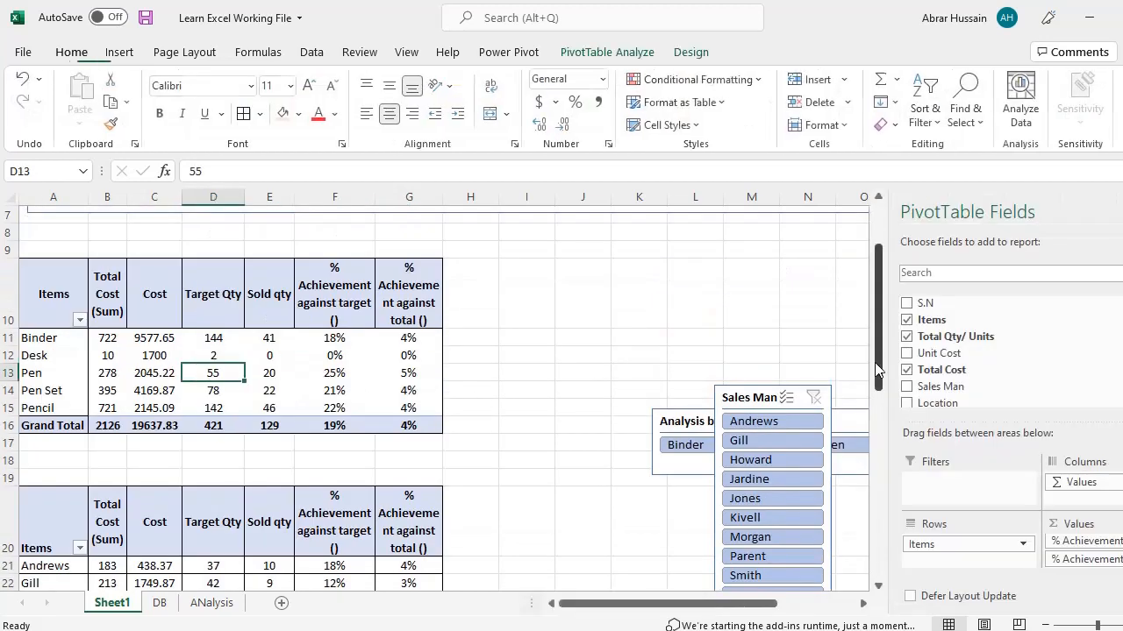
click(785, 383)
click(759, 387)
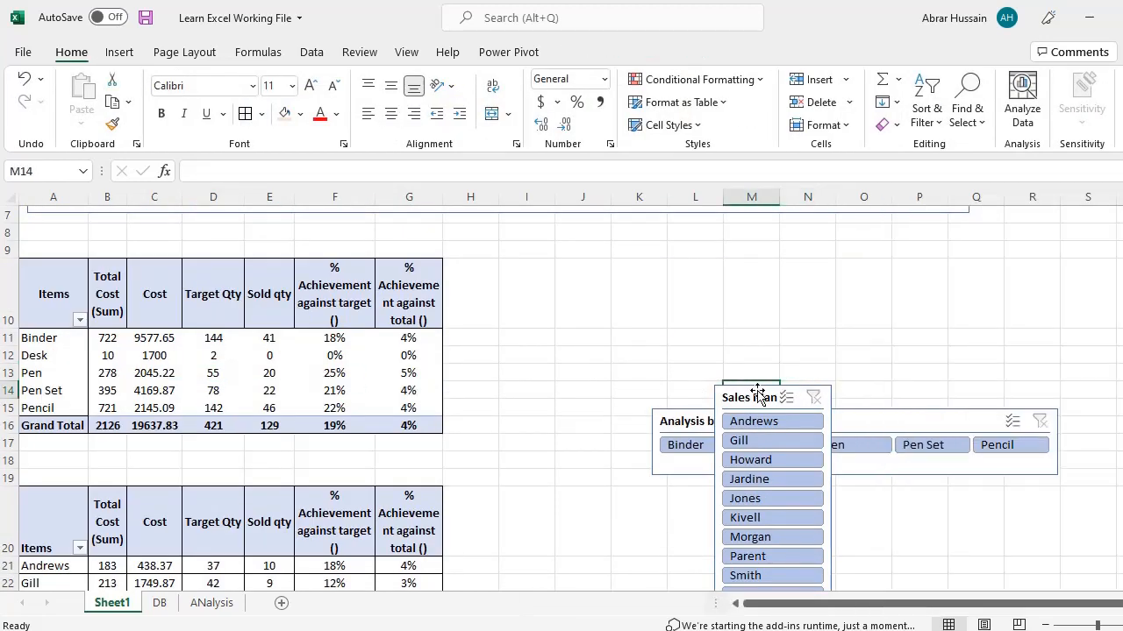
click(758, 389)
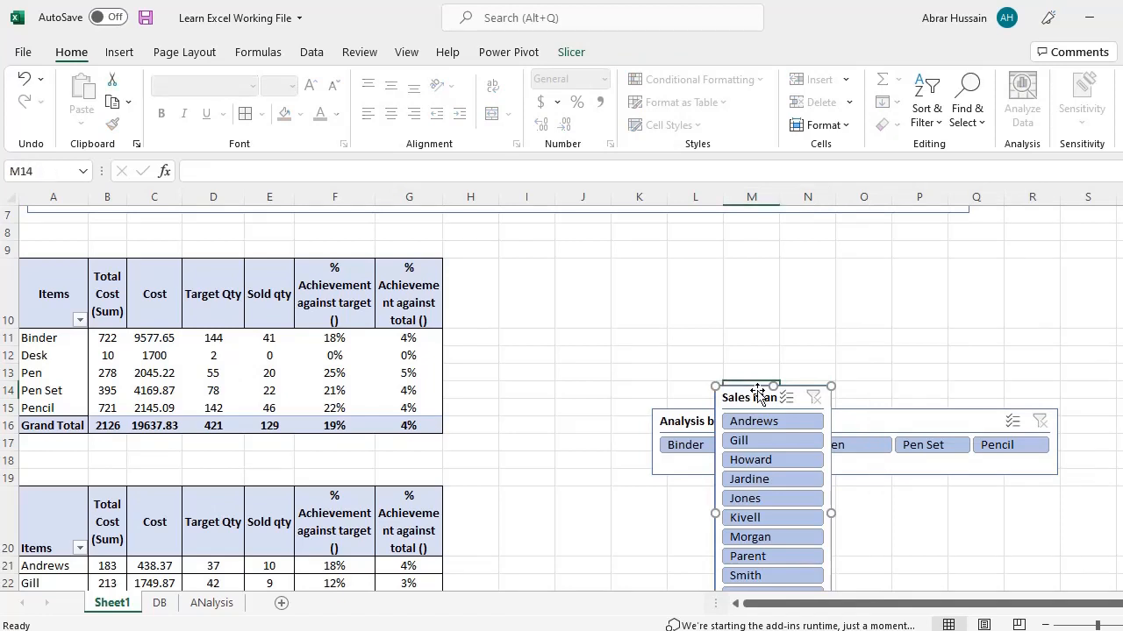
key(Delete)
click(729, 410)
key(Delete)
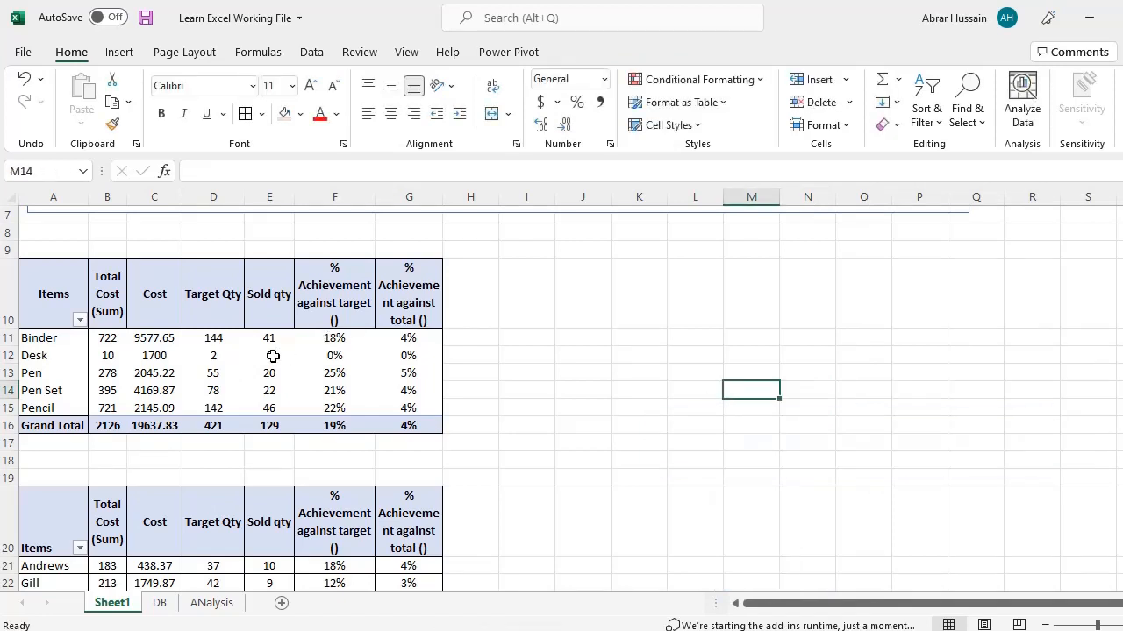
- Look at the source data on the DB sheet and return to the items pivot table on Sheet1
click(271, 355)
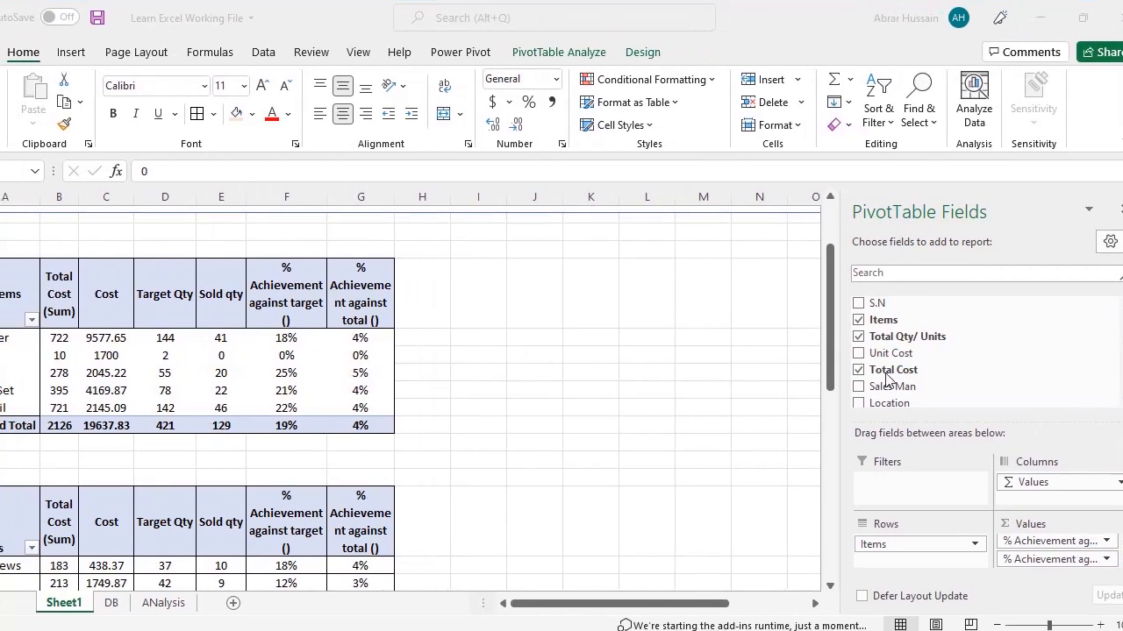
click(111, 608)
click(12, 302)
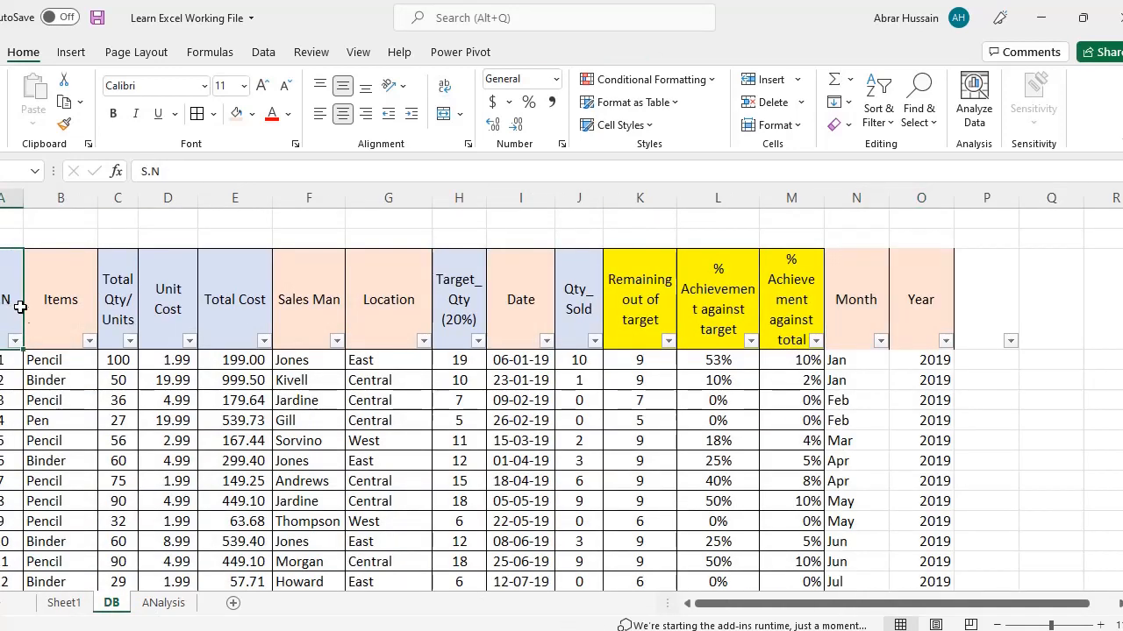
click(72, 54)
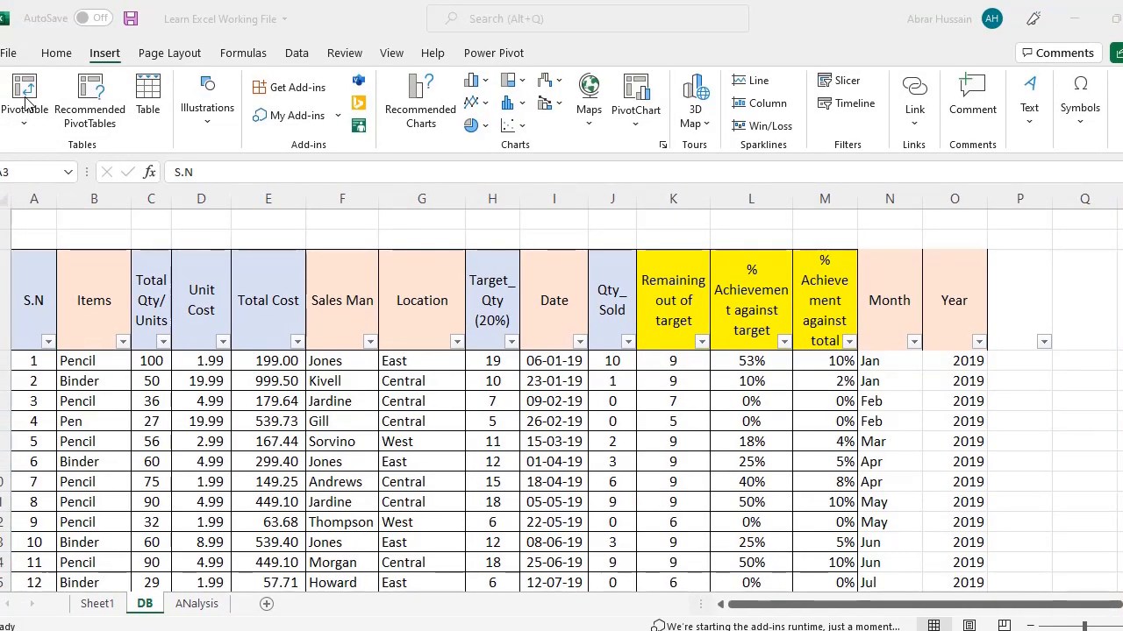
click(110, 606)
click(98, 604)
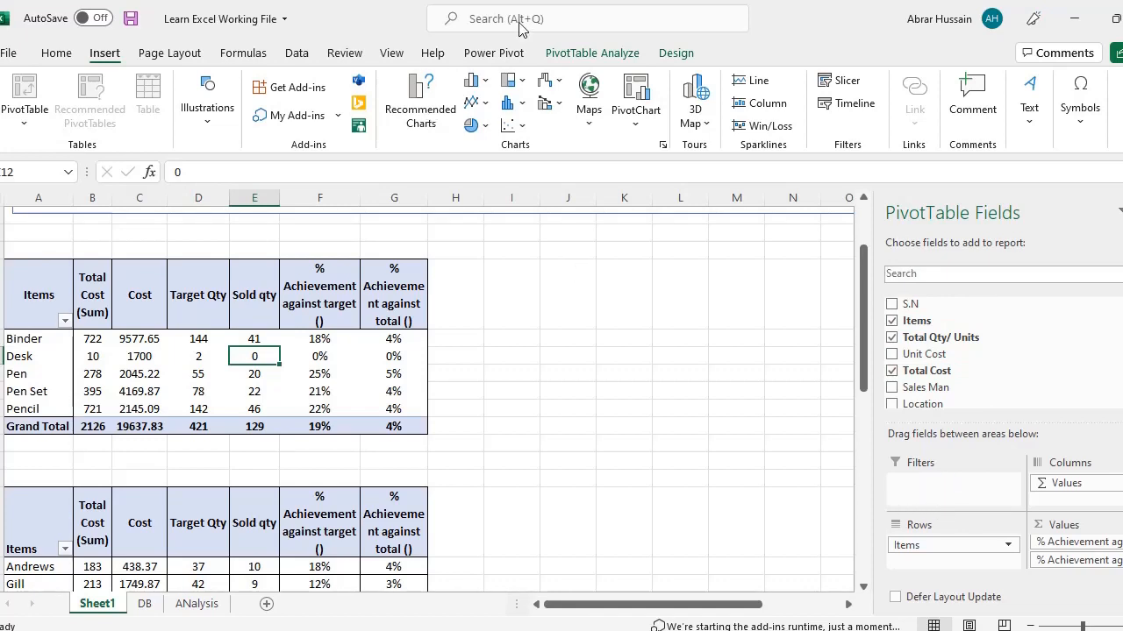
click(594, 56)
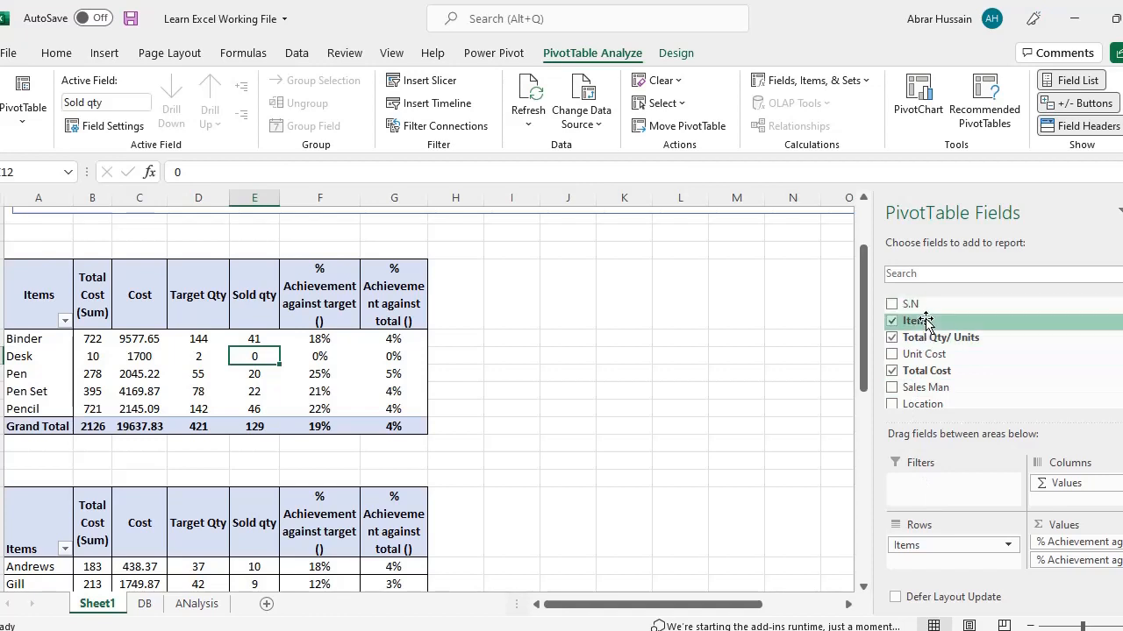
- Try moving Items from rows to the pivot table's report filter and filtering it to Pen Set, and undo both changes
drag(925, 321, 965, 507)
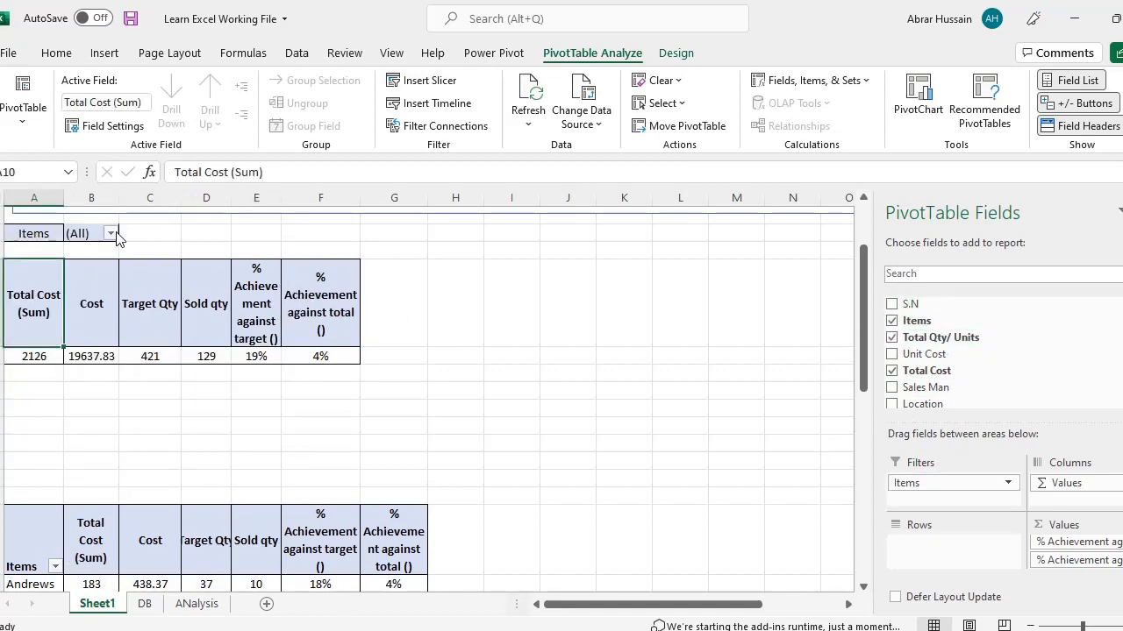
click(111, 234)
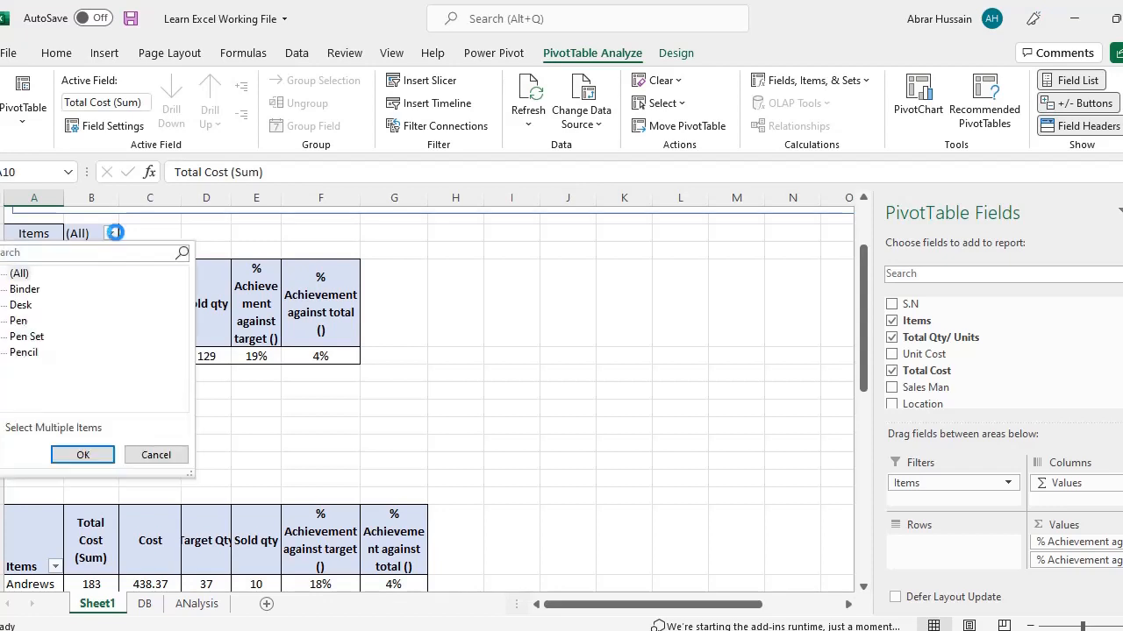
click(21, 304)
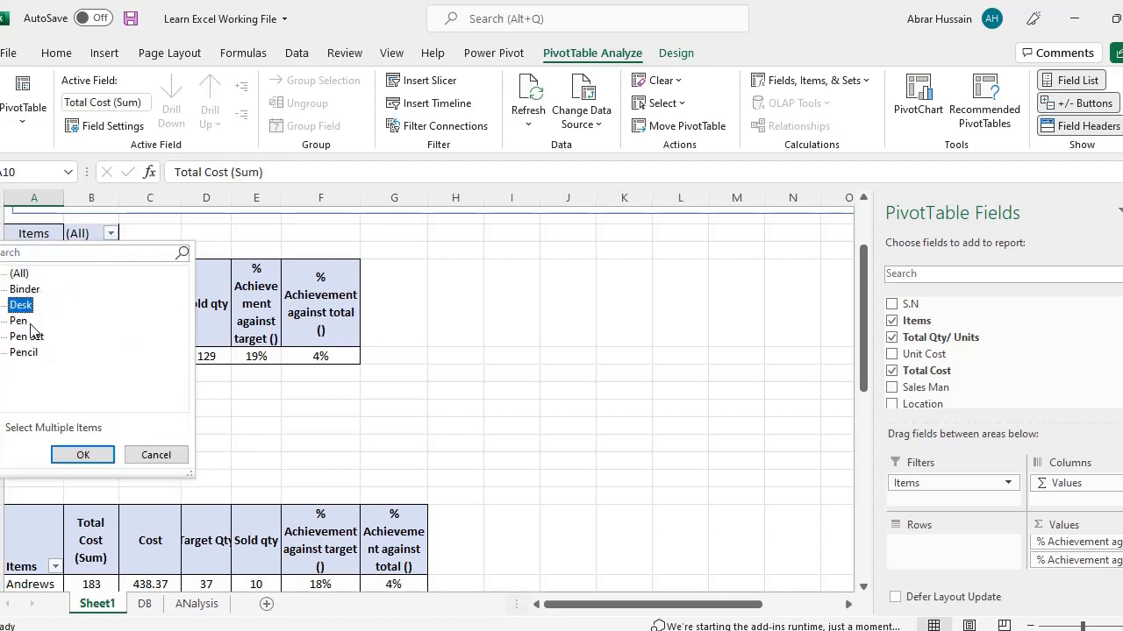
click(91, 463)
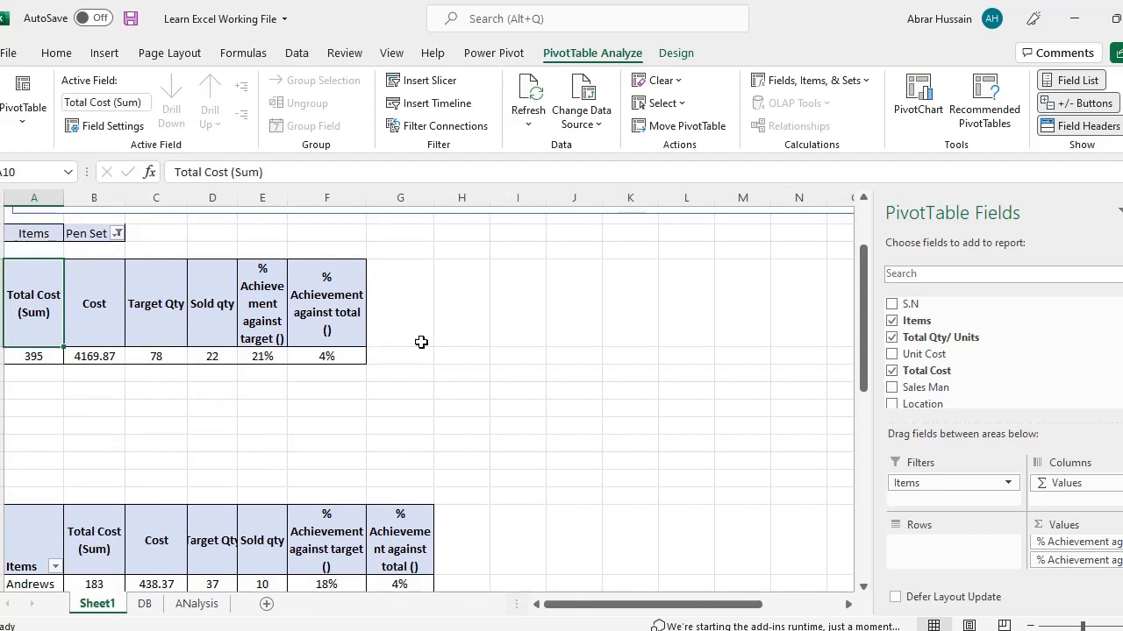
key(ctrl+z)
key(ctrl+z)
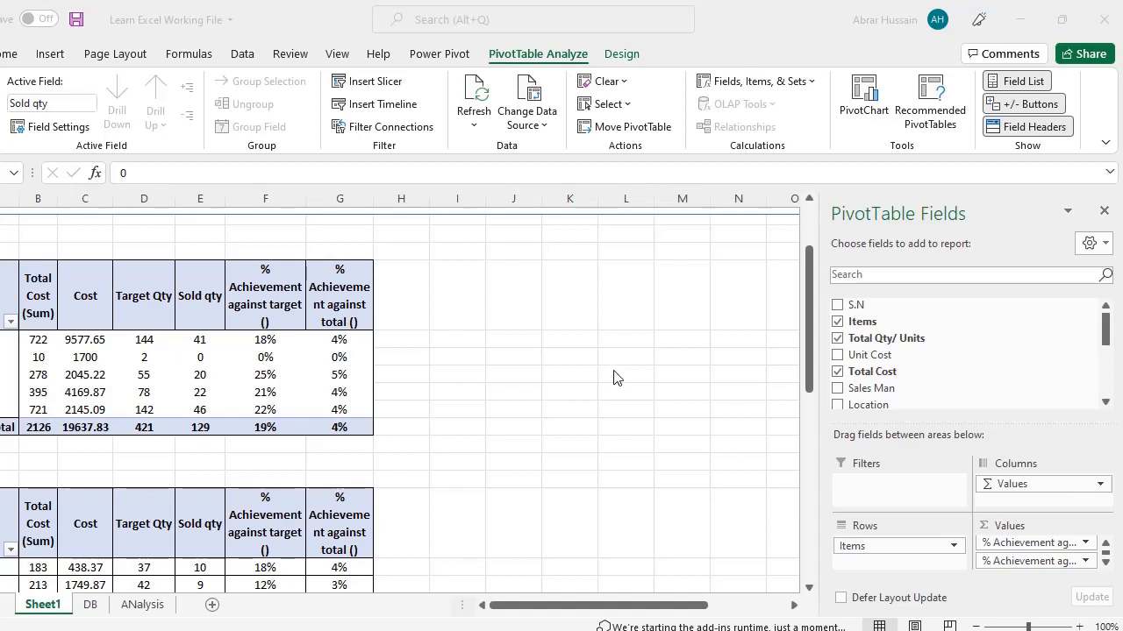
- Enter the column headers Number, Male and Femle in cells J10 to L10 beside the items pivot table
click(516, 310)
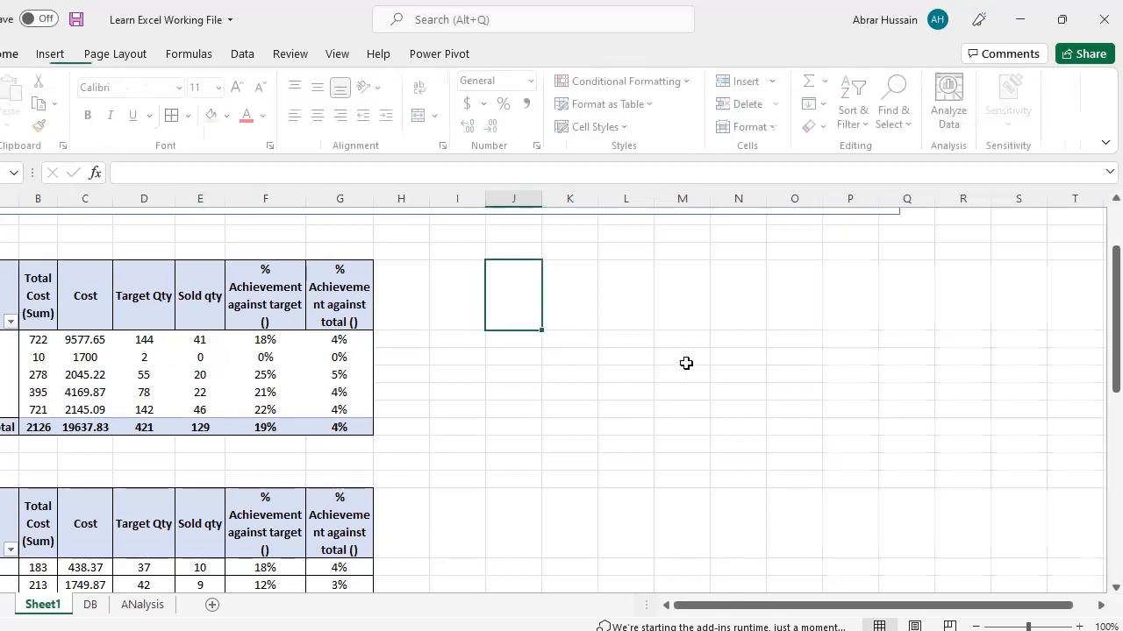
text(NUmber)
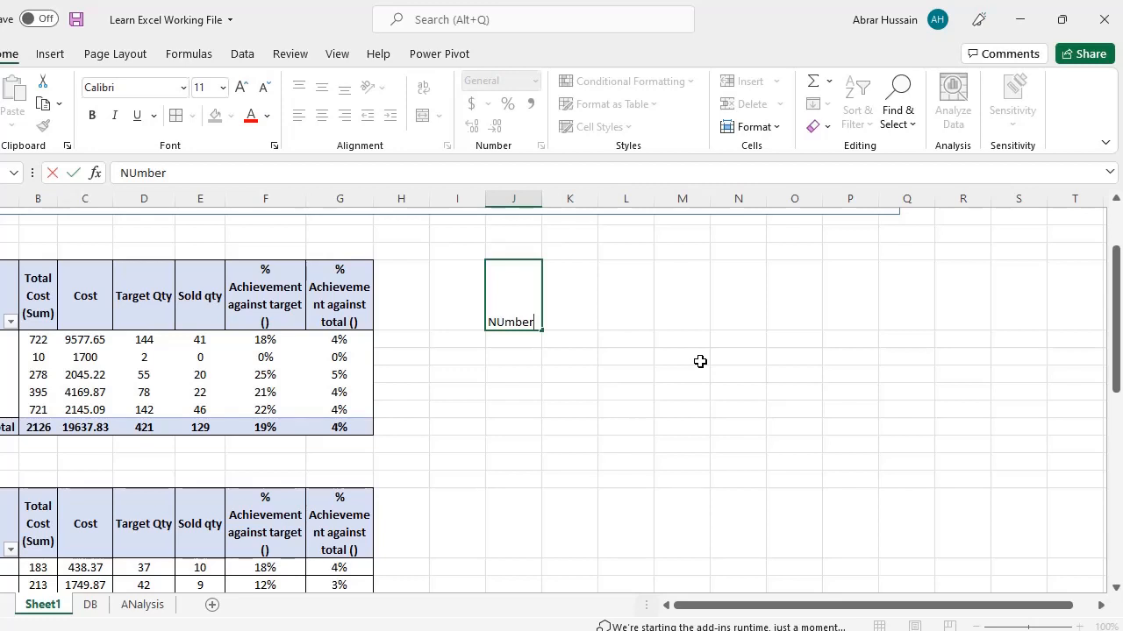
key(Tab)
text(Male)
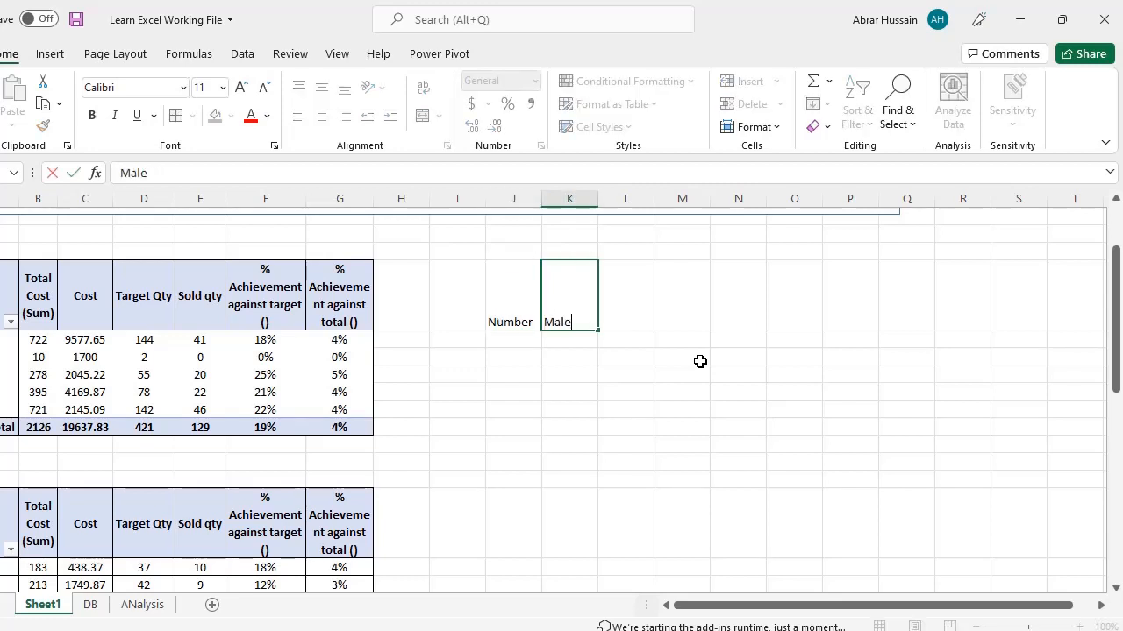
key(Tab)
key(Return)
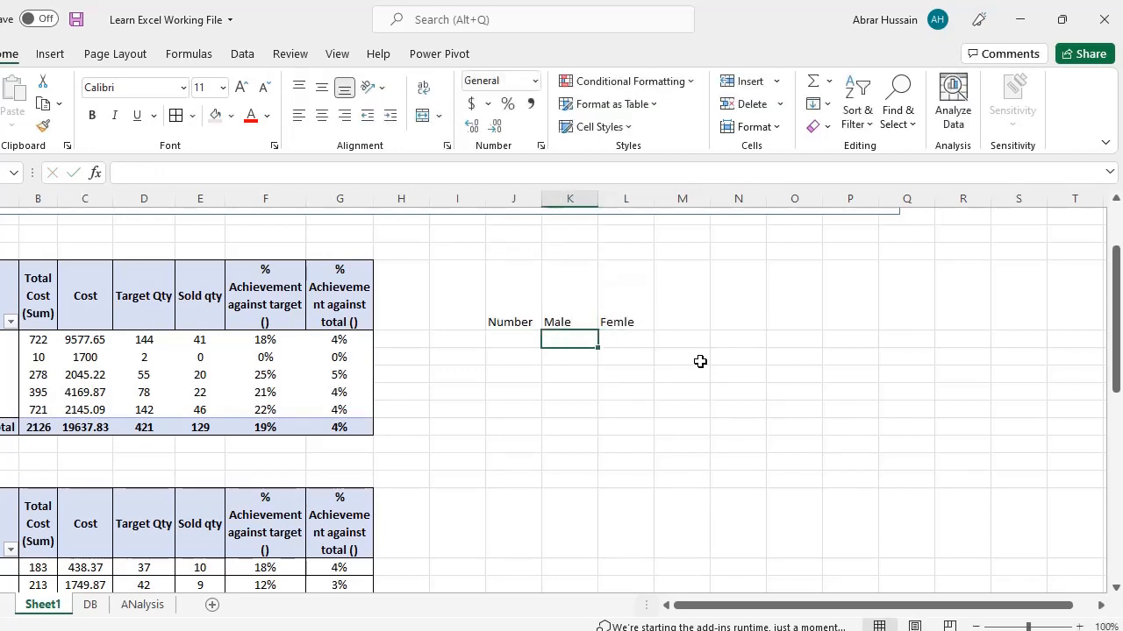
- Replace the header in J10 with Tupe and enter the row labels Edu and Health below it
key(Up)
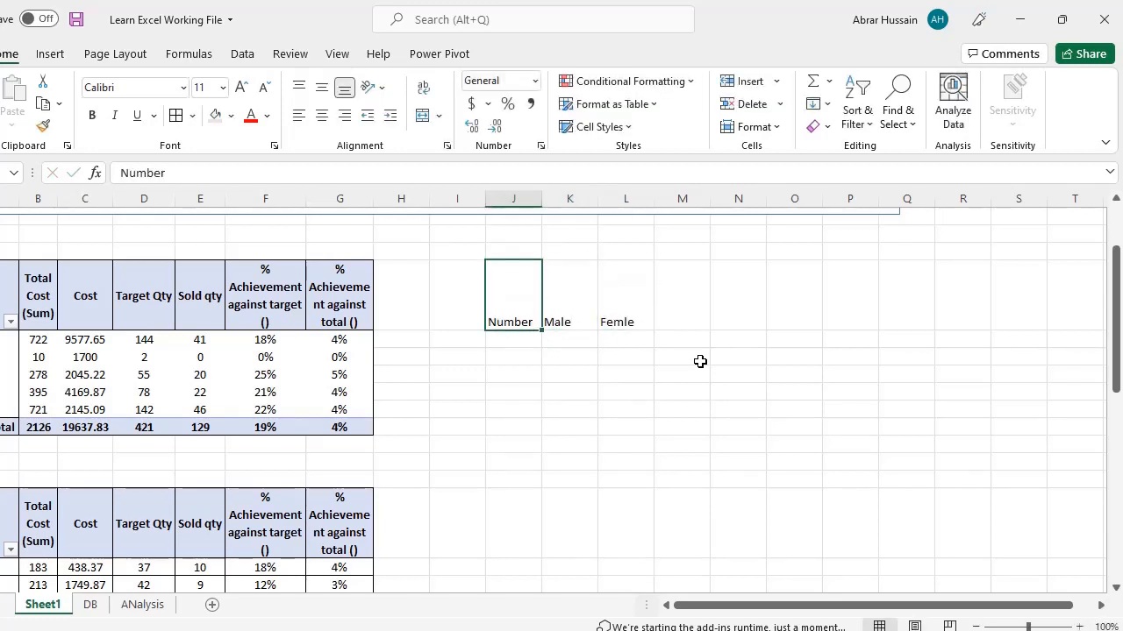
text(Tupe)
key(Return)
text(Ed)
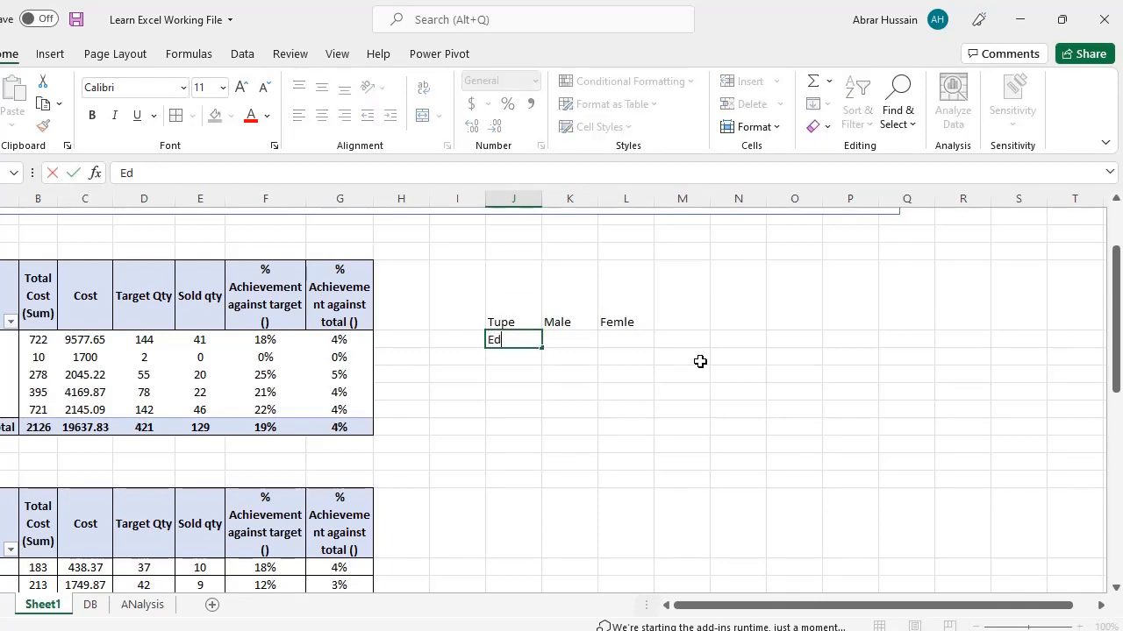
text(u)
key(Return)
text(Health)
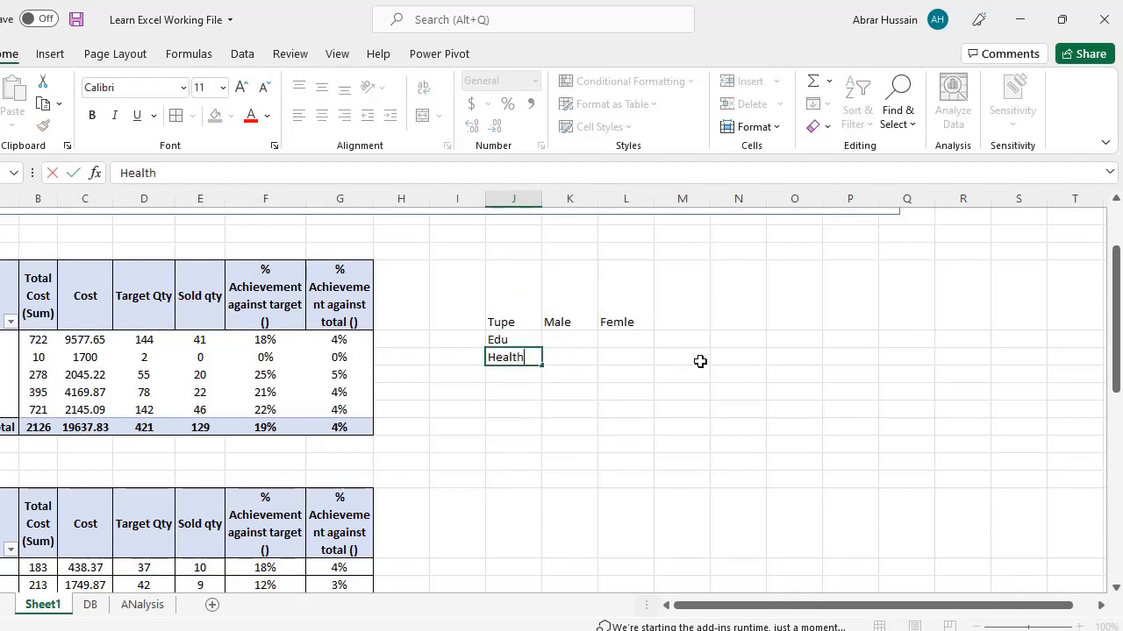
key(ctrl+Return)
- Fill the Edu row with 232 under both Male and Femle
key(Up)
key(Right)
text(ewe)
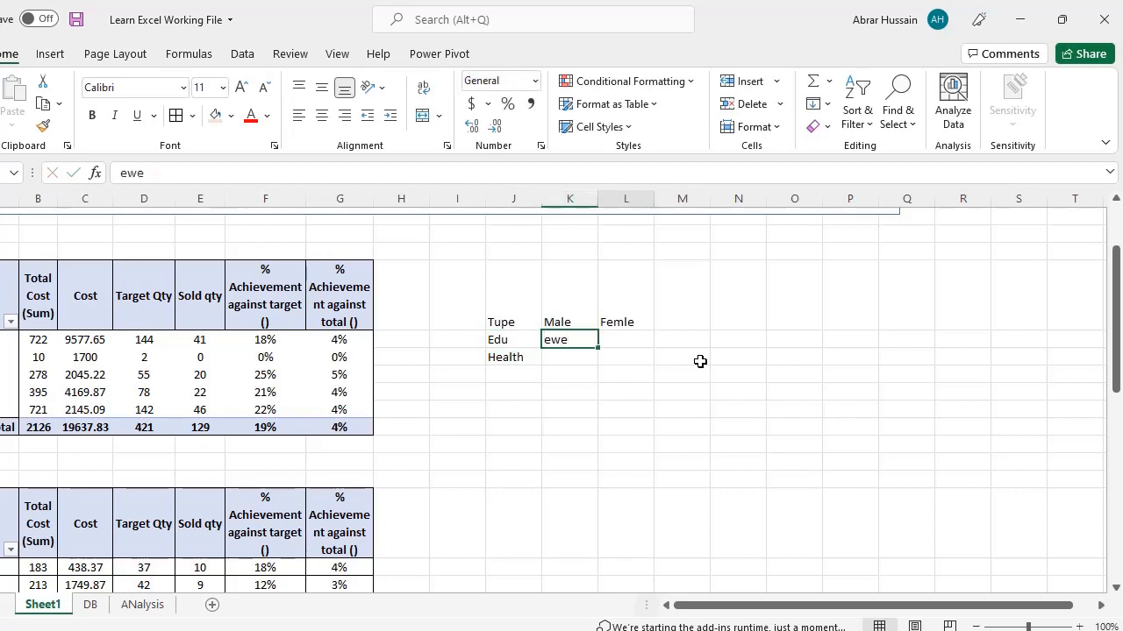
key(Tab)
text(wew)
key(Left)
text(232)
key(Tab)
text(232)
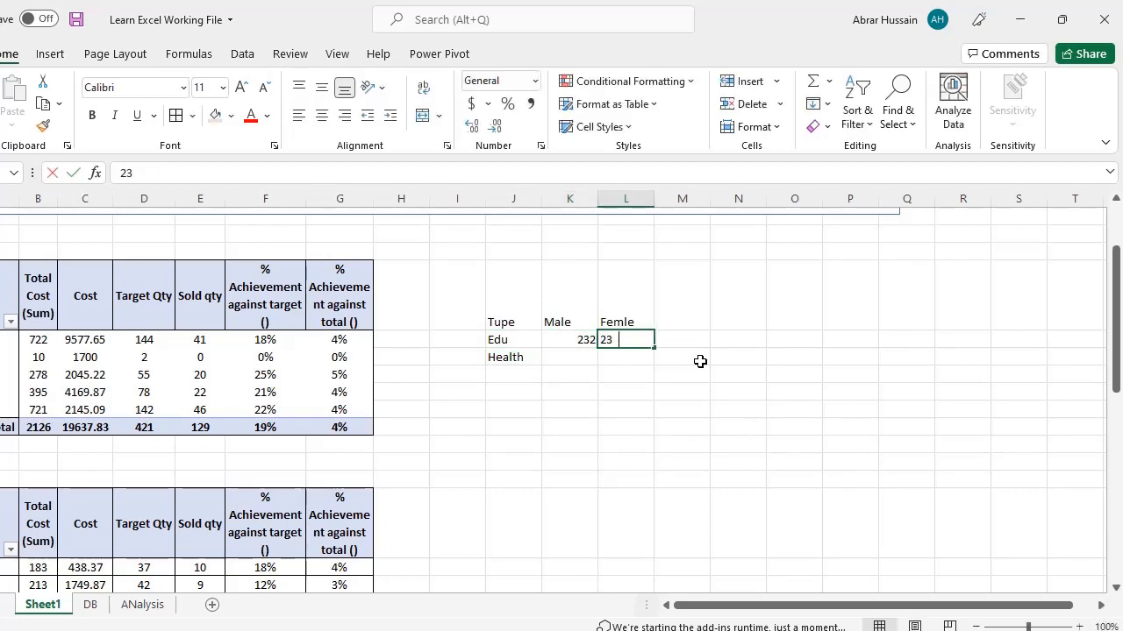
key(Return)
- Fill the Health row with 2332 under Male and 232 under Femle
text(2332)
key(Tab)
text(232)
key(Tab)
key(Up)
key(Up)
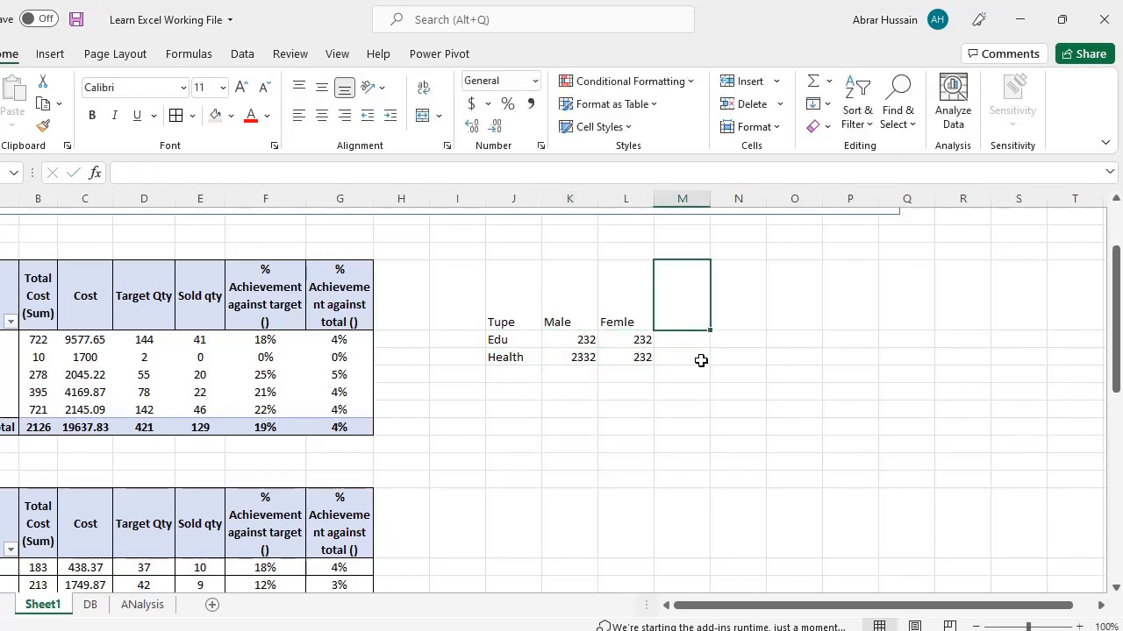
key(Left)
key(Left)
key(Left)
key(Down)
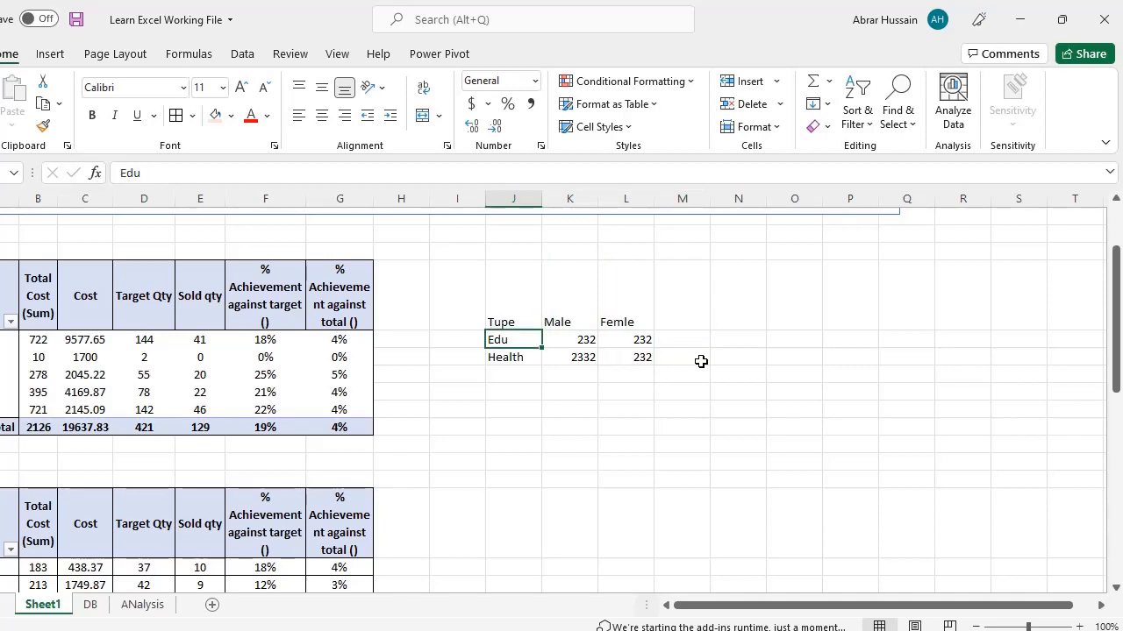
- Examine the layout of the Male/Femle sample table and its column headings
key(Down)
key(Up)
click(89, 605)
click(43, 604)
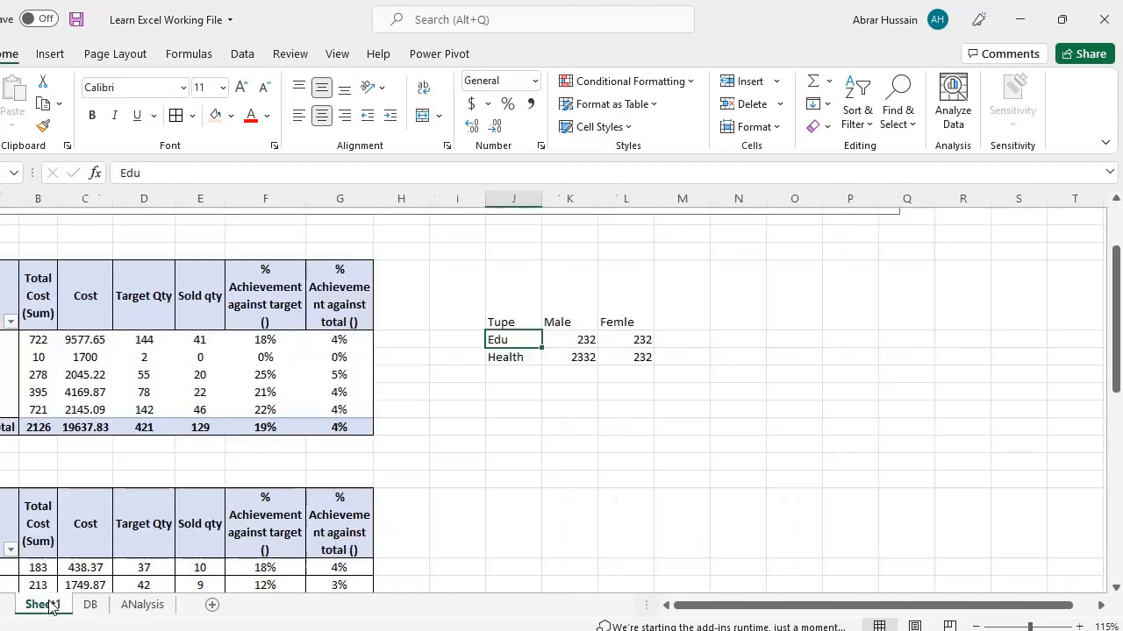
drag(467, 302, 625, 372)
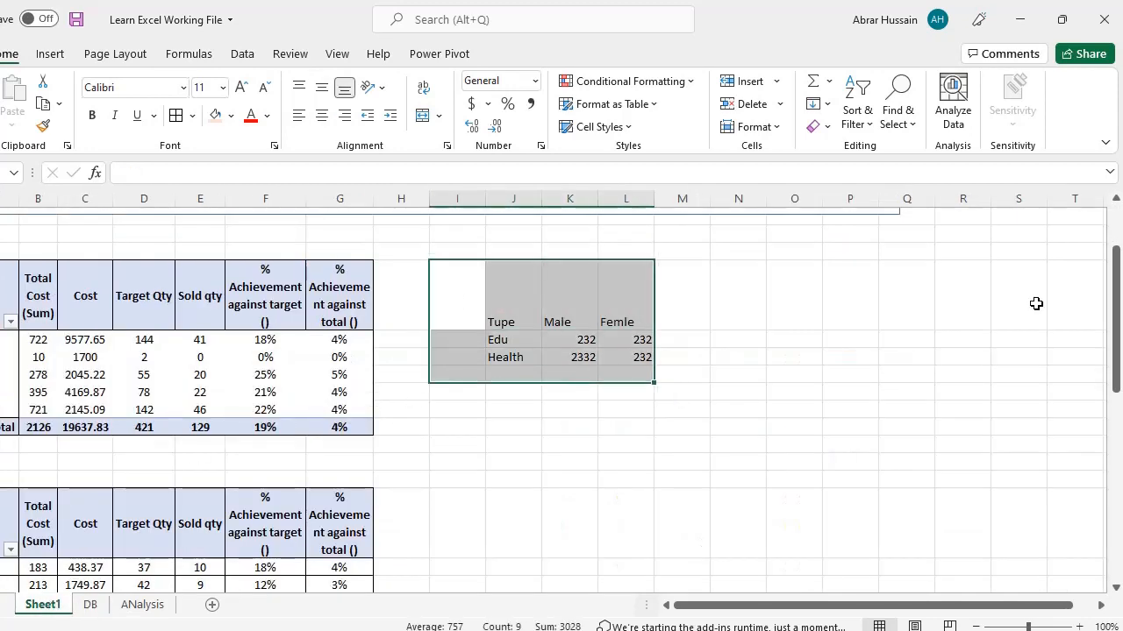
drag(566, 301, 623, 303)
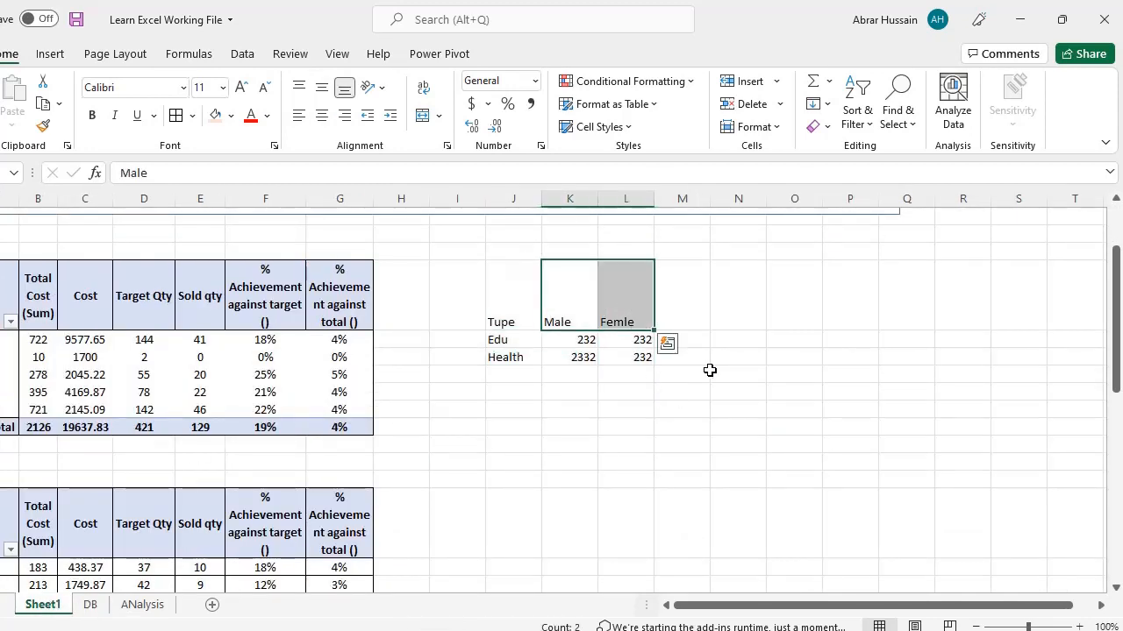
- Look over the items pivot table and the salesman pivot table on Sheet1
click(33, 309)
scroll(132, 395, down, 1)
scroll(139, 438, down, 6)
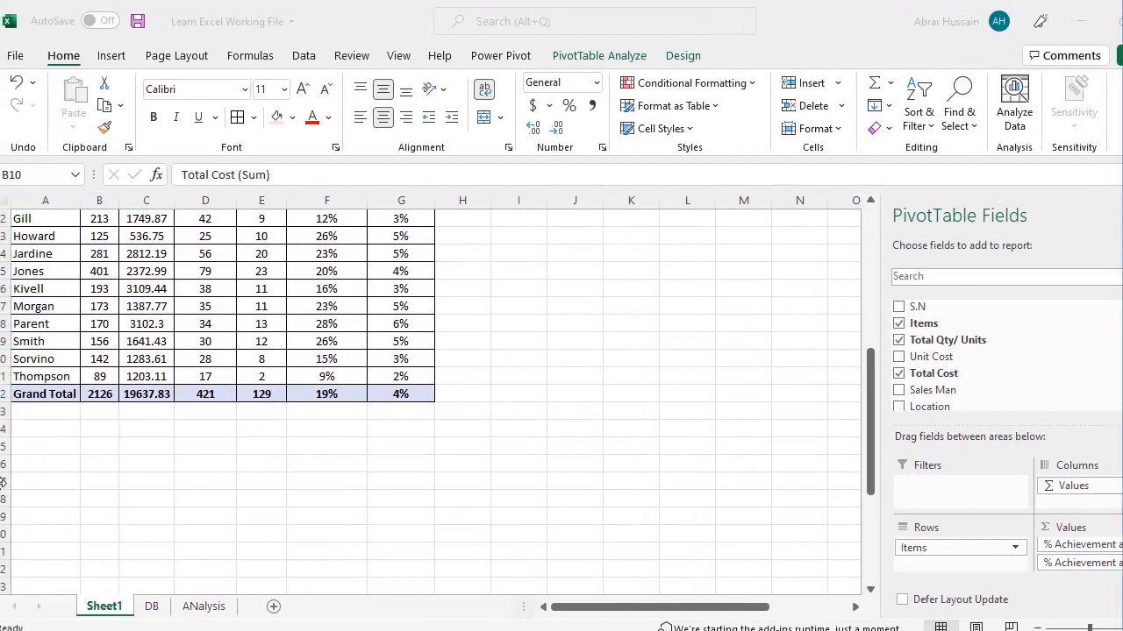
scroll(39, 420, up, 2)
scroll(100, 418, down, 3)
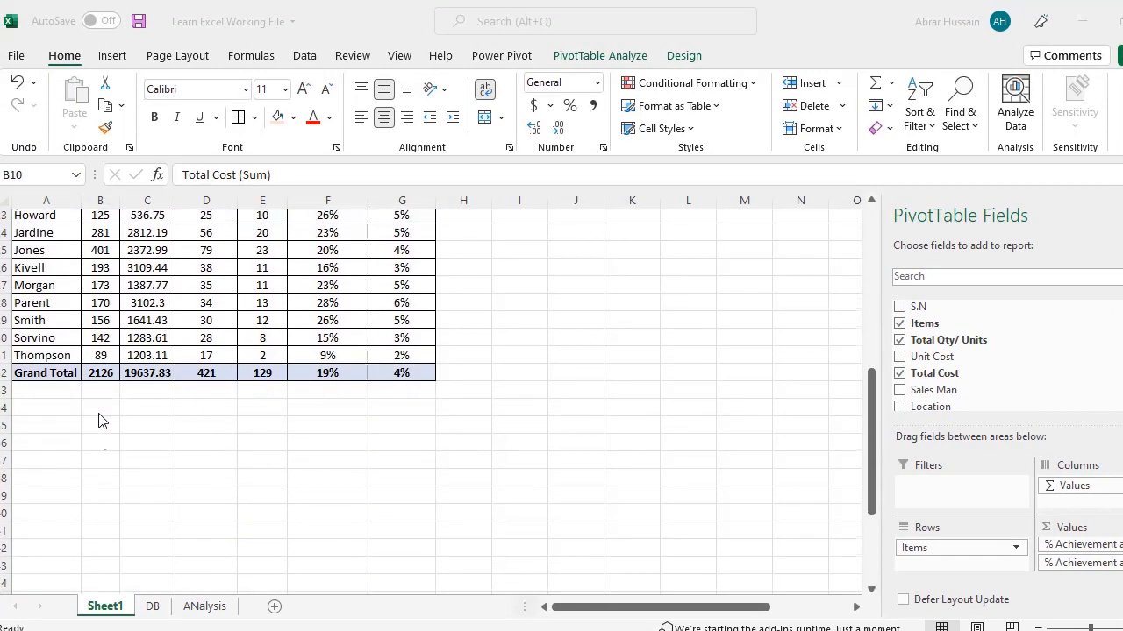
scroll(60, 382, up, 4)
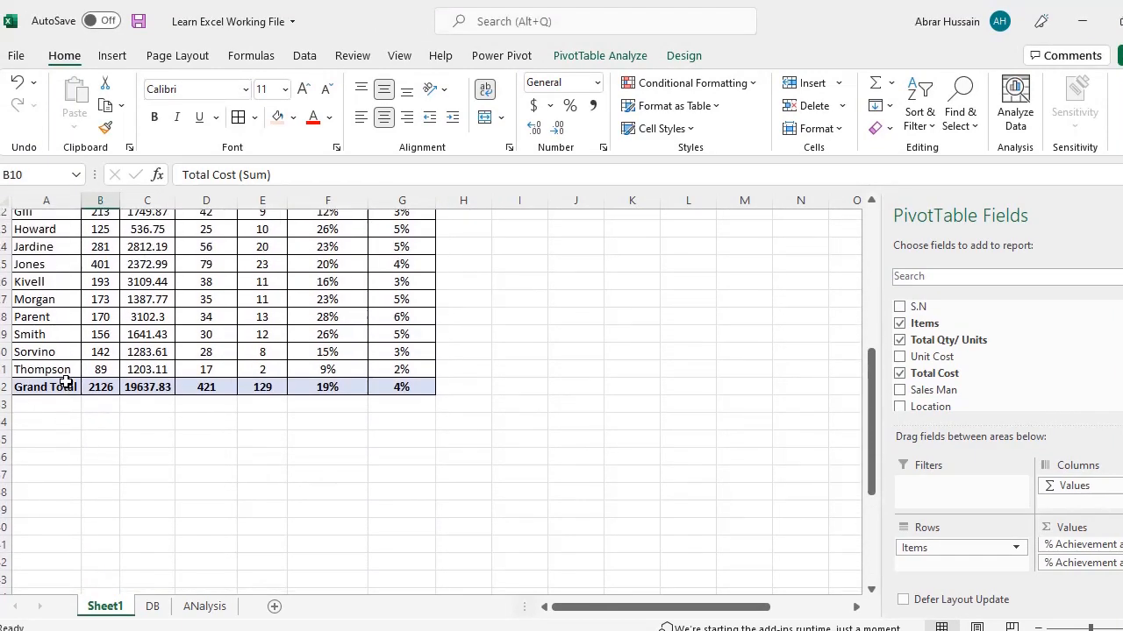
click(54, 369)
scroll(53, 369, up, 5)
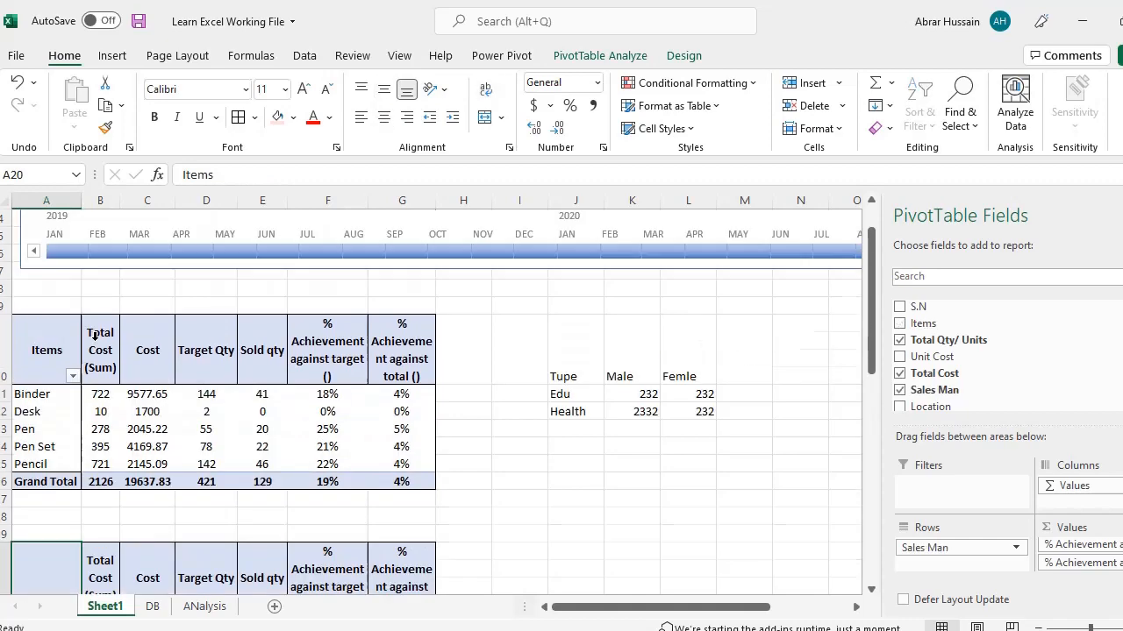
- Copy the whole items pivot table and paste it at A36, below the salesman pivot table
mouse_move(63, 384)
mouse_down()
mouse_move(306, 433)
mouse_move(376, 524)
mouse_up()
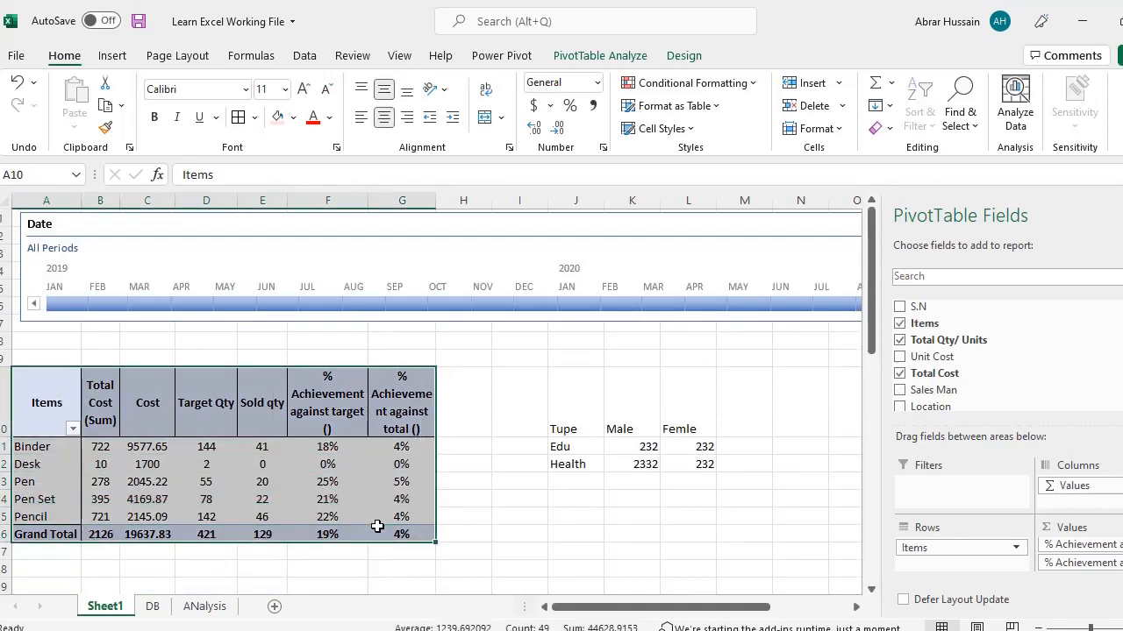
key(ctrl+c)
scroll(61, 451, down, 7)
click(54, 463)
key(ctrl+v)
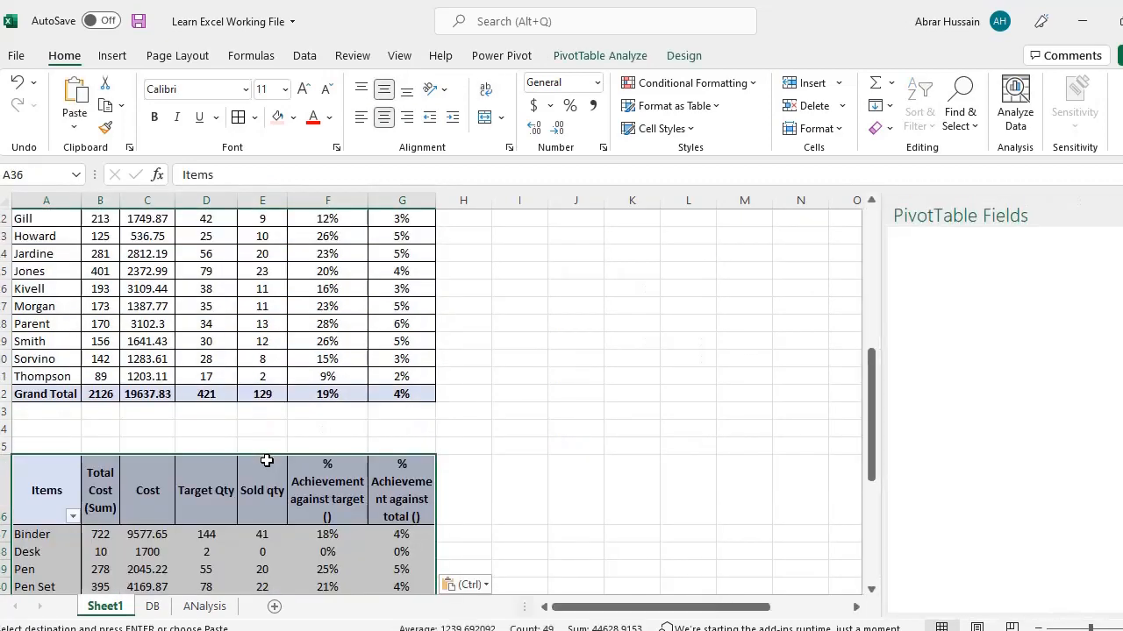
scroll(263, 447, down, 2)
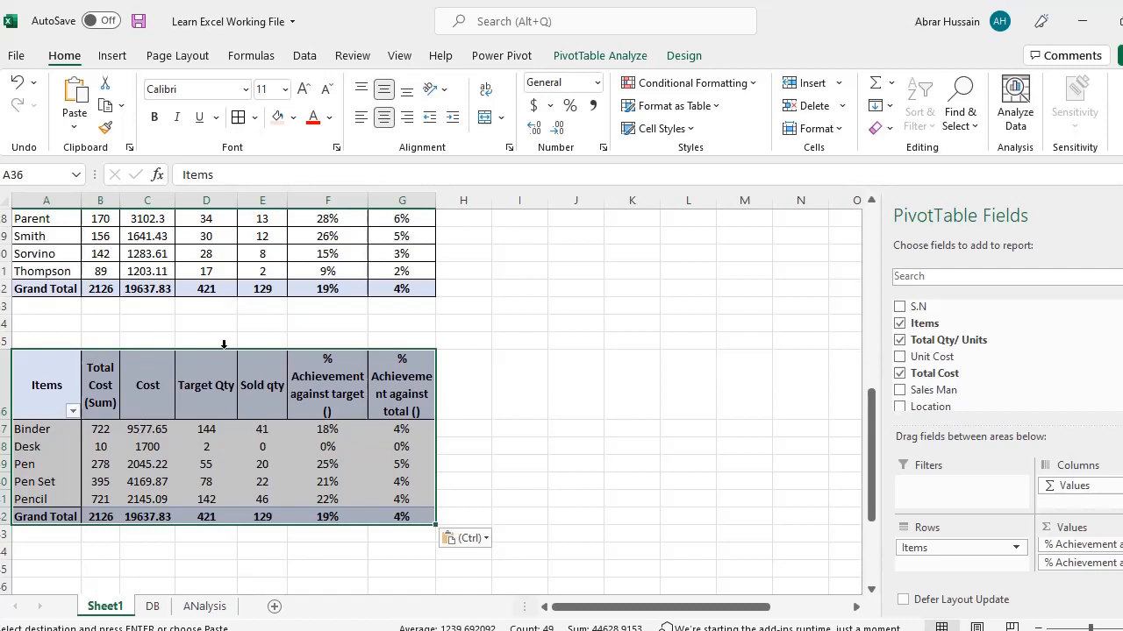
- Remove Total Qty/ Units, Total Cost, Target Qty (20%) and both % Achievement fields from the copied pivot table
click(50, 391)
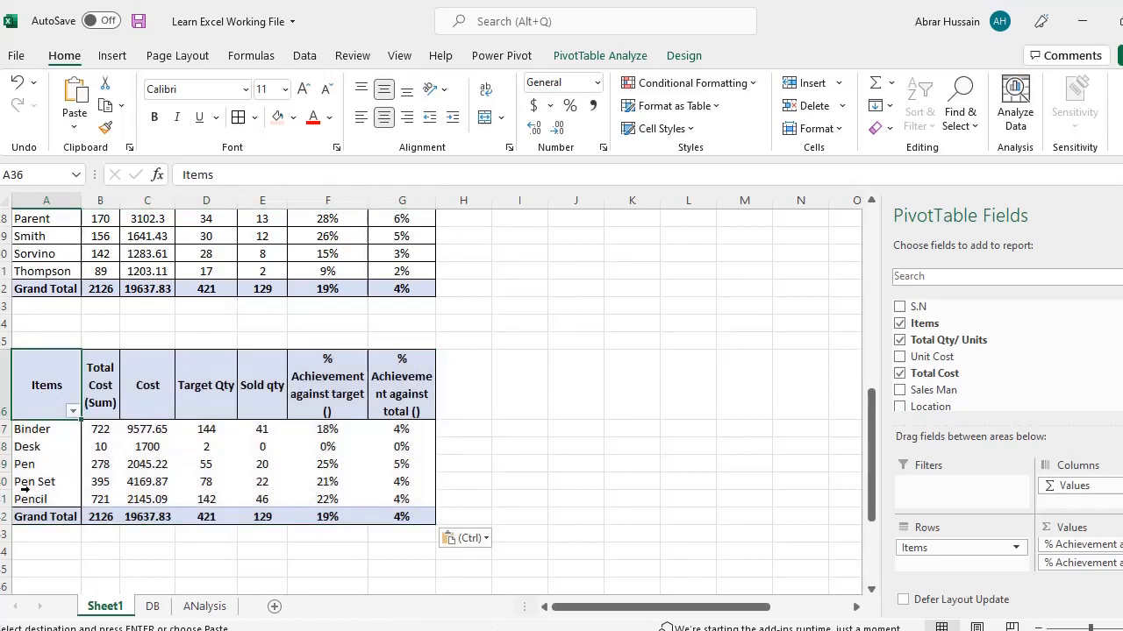
click(899, 340)
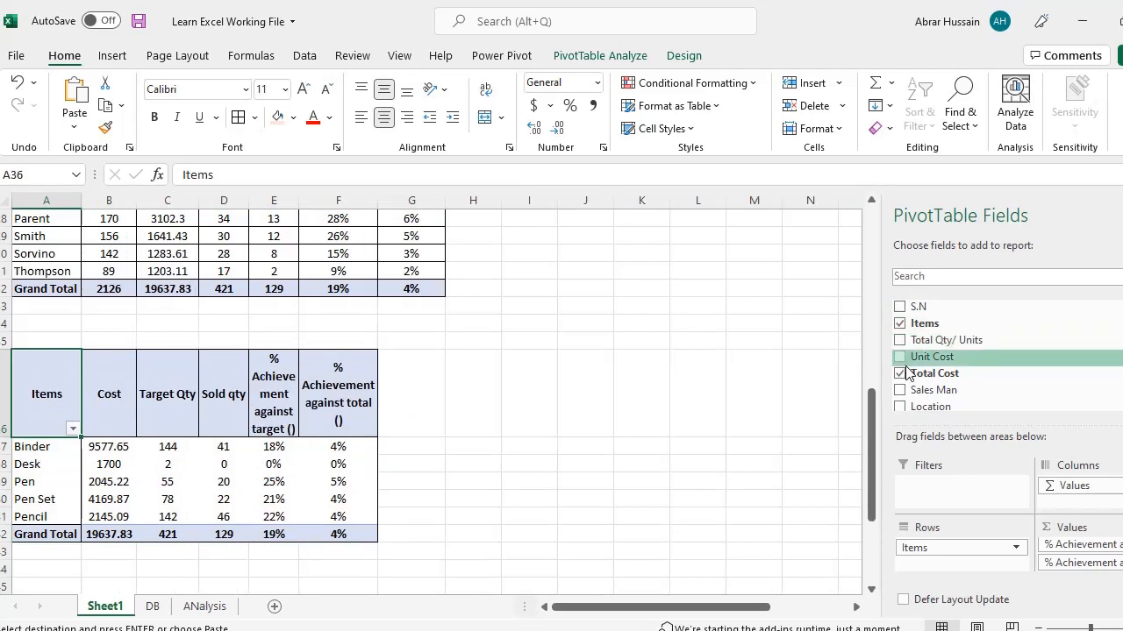
click(899, 373)
scroll(946, 373, down, 1)
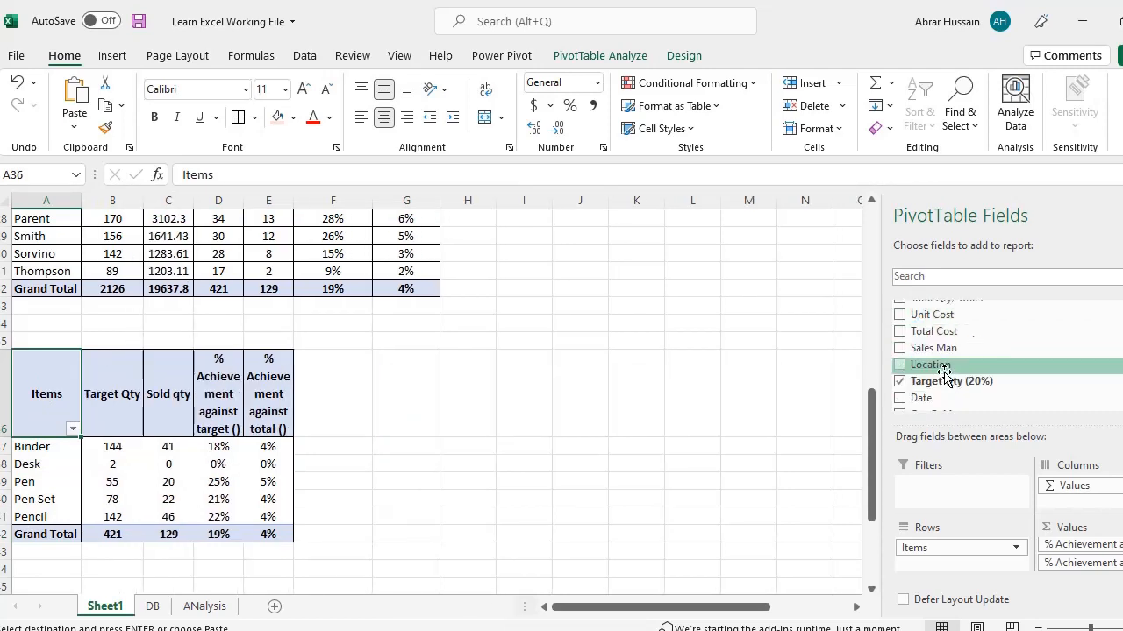
click(900, 382)
scroll(904, 386, down, 1)
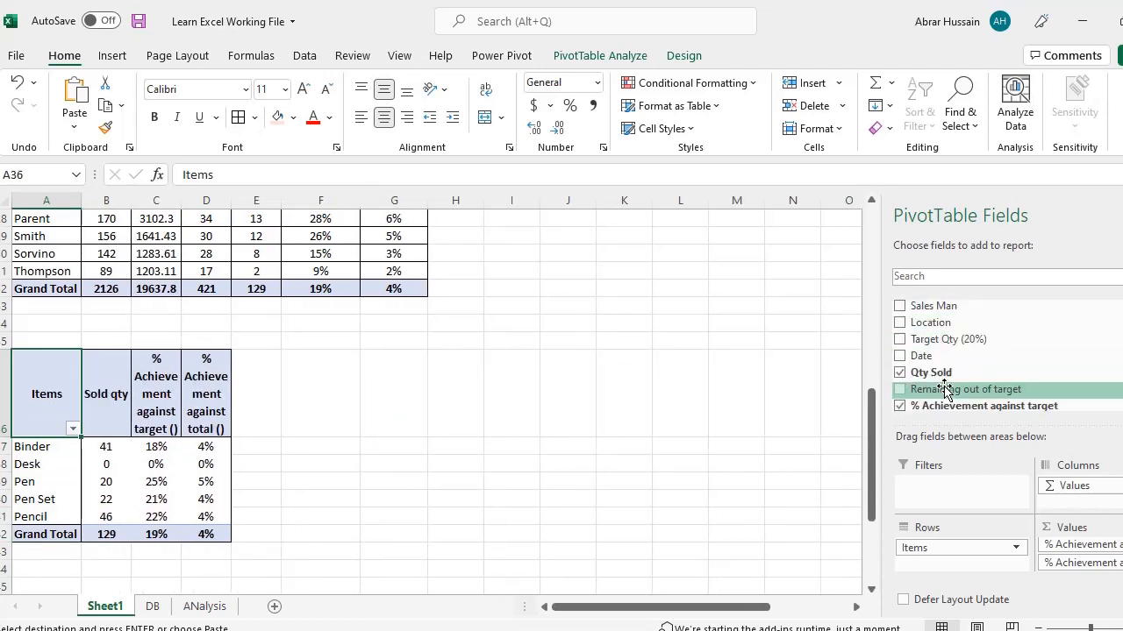
click(900, 406)
scroll(903, 403, down, 2)
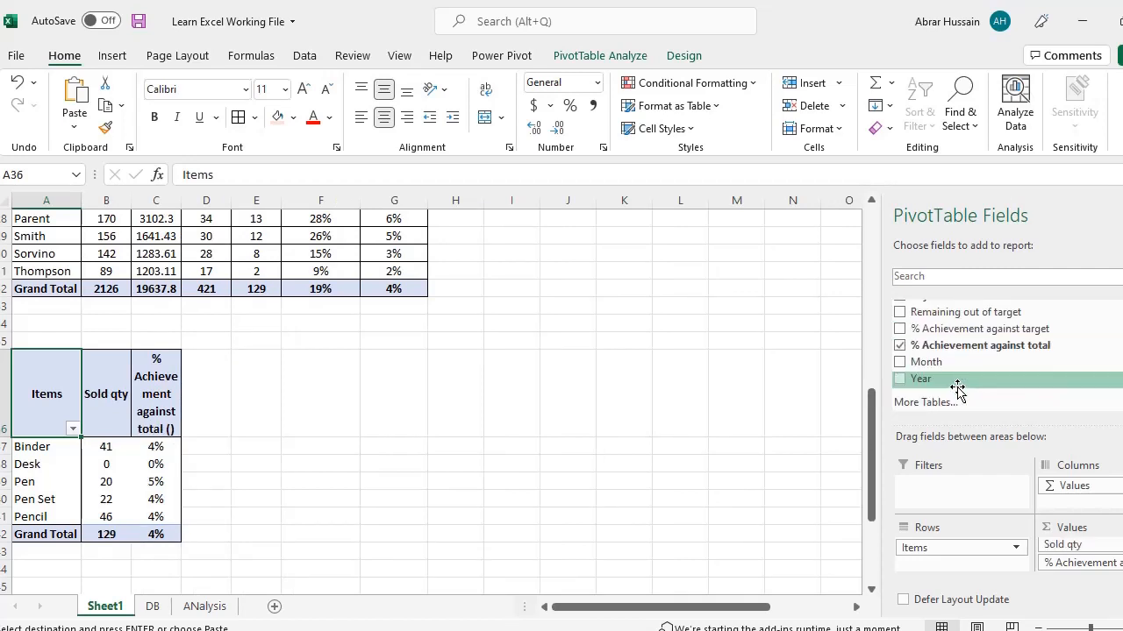
click(900, 346)
- Add the Sales Man field to the copied pivot table as column labels
scroll(930, 364, up, 2)
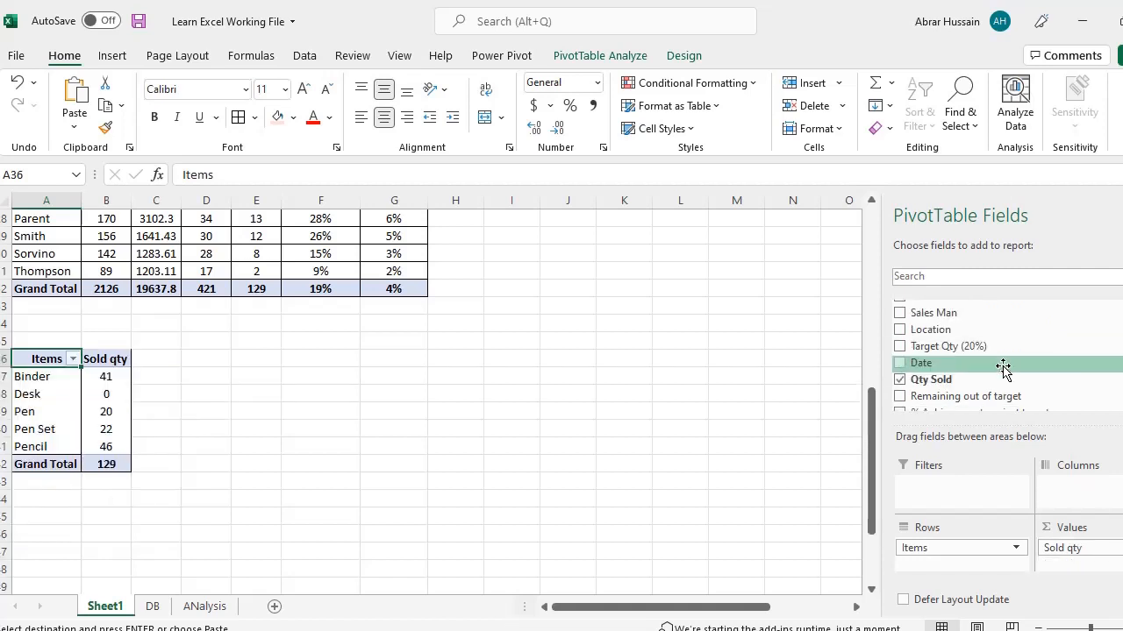
scroll(1003, 368, up, 1)
drag(984, 377, 1050, 484)
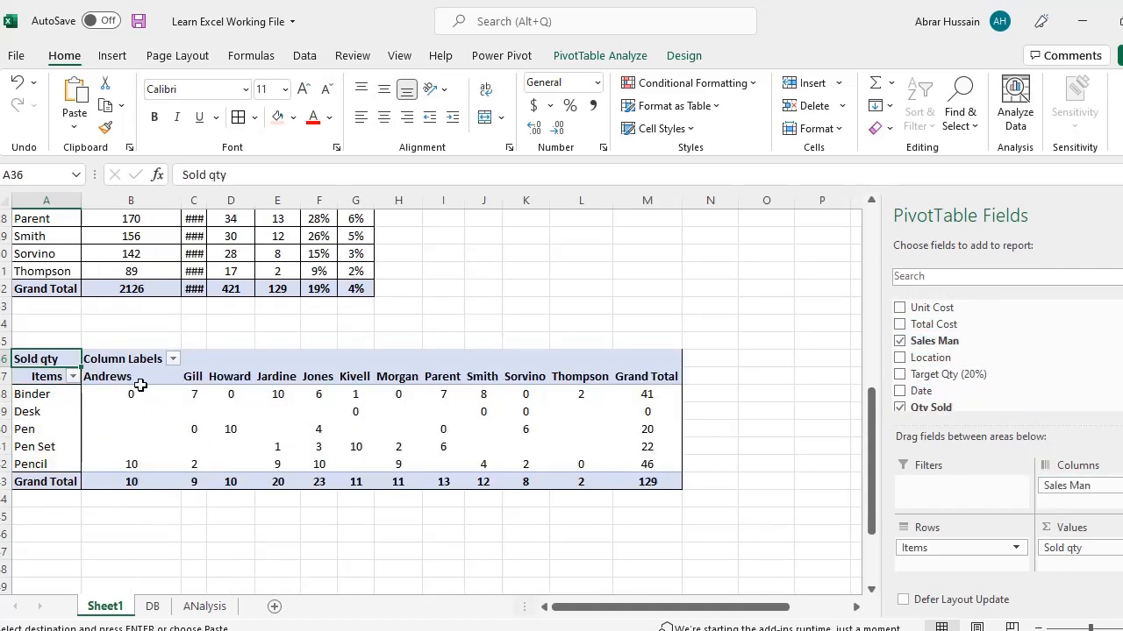
- Examine the sold quantities per item and salesman in the cross-tab, and compare its layout with the tables above
click(131, 383)
click(191, 382)
click(264, 379)
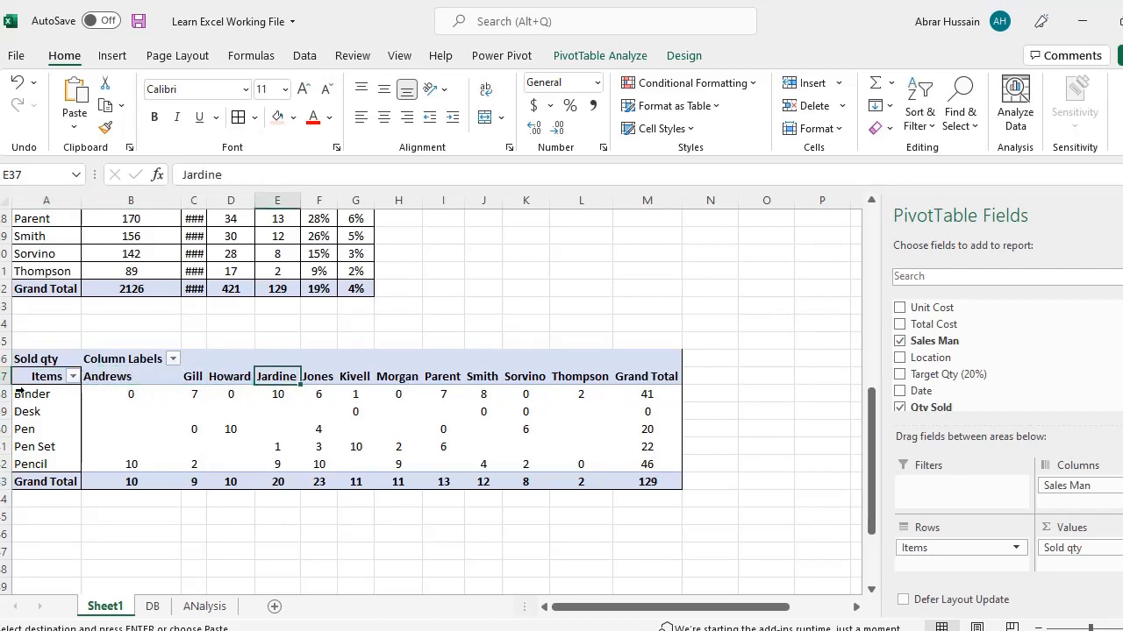
drag(50, 379, 666, 482)
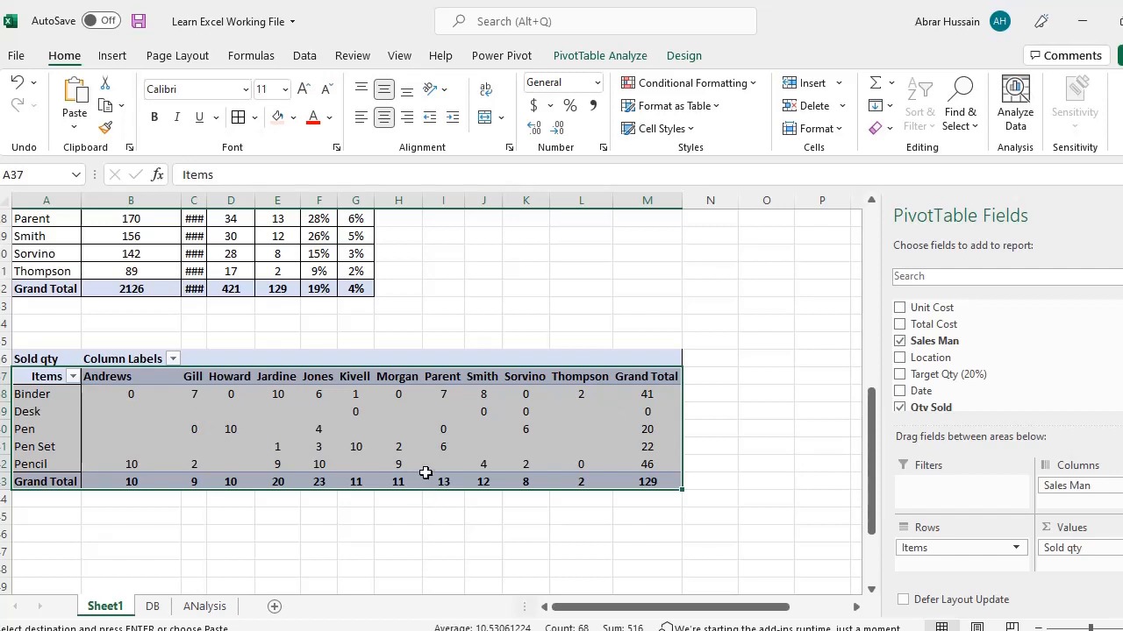
mouse_move(405, 453)
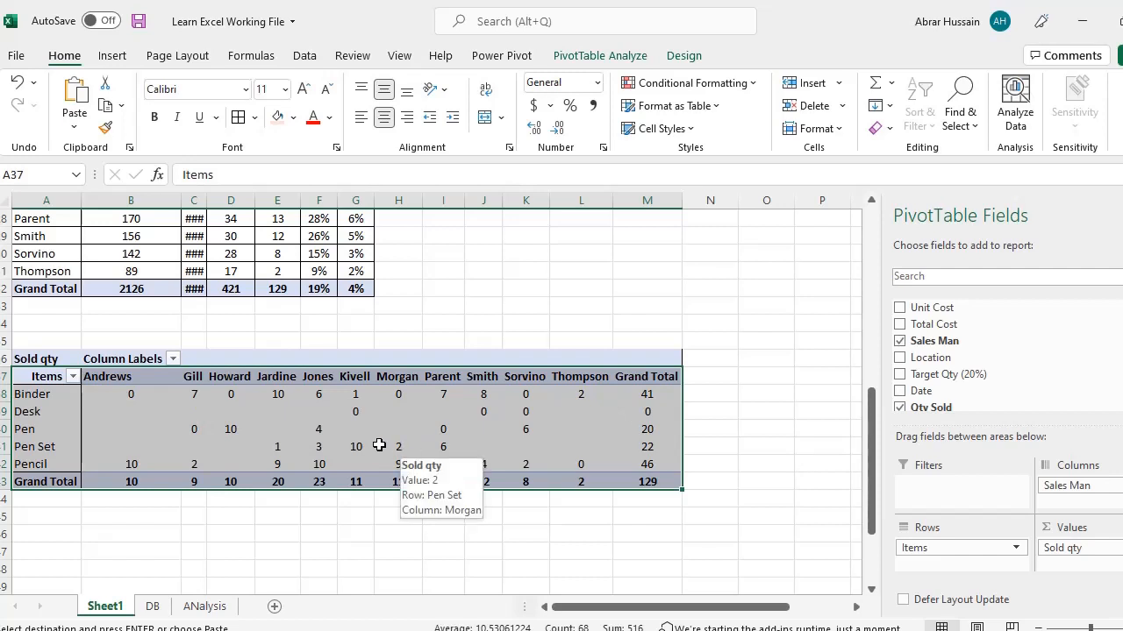
scroll(193, 358, up, 4)
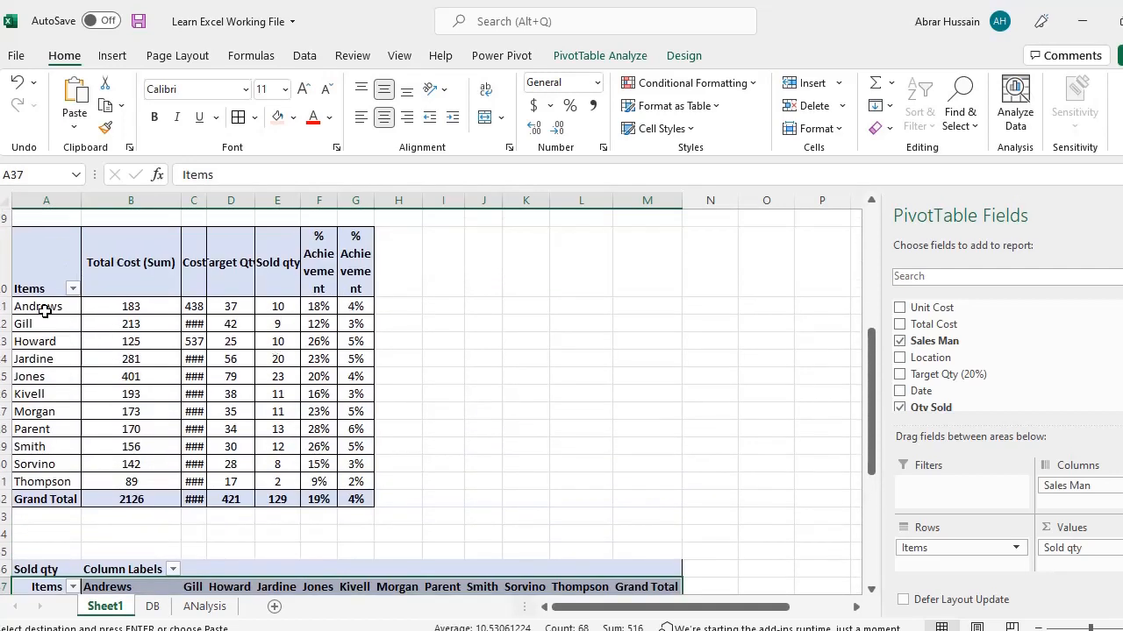
click(43, 310)
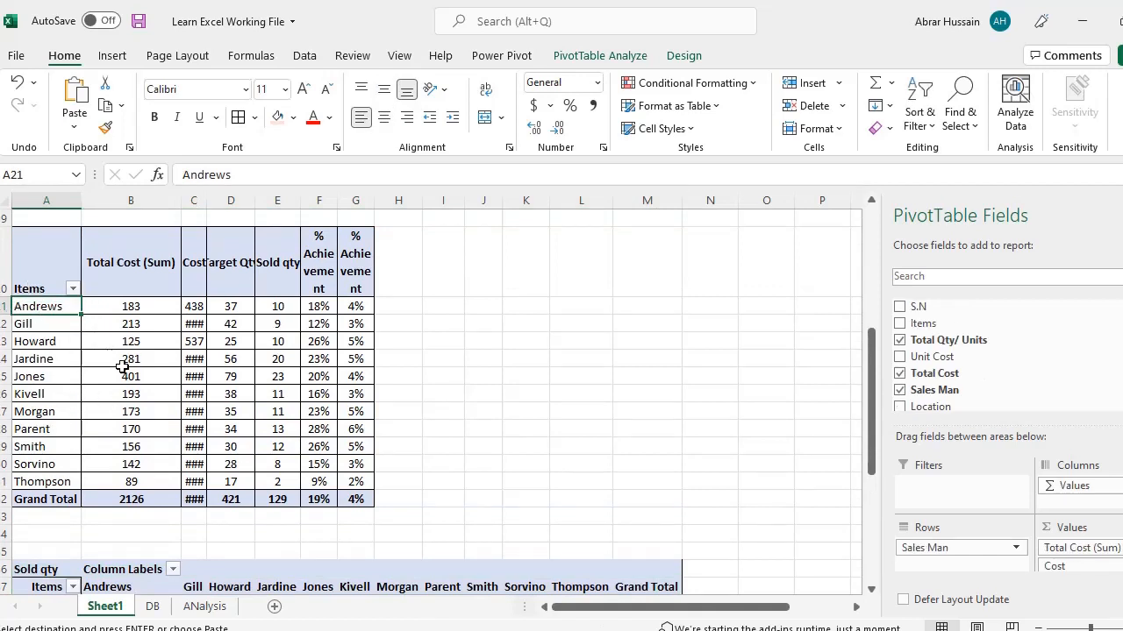
scroll(323, 437, down, 3)
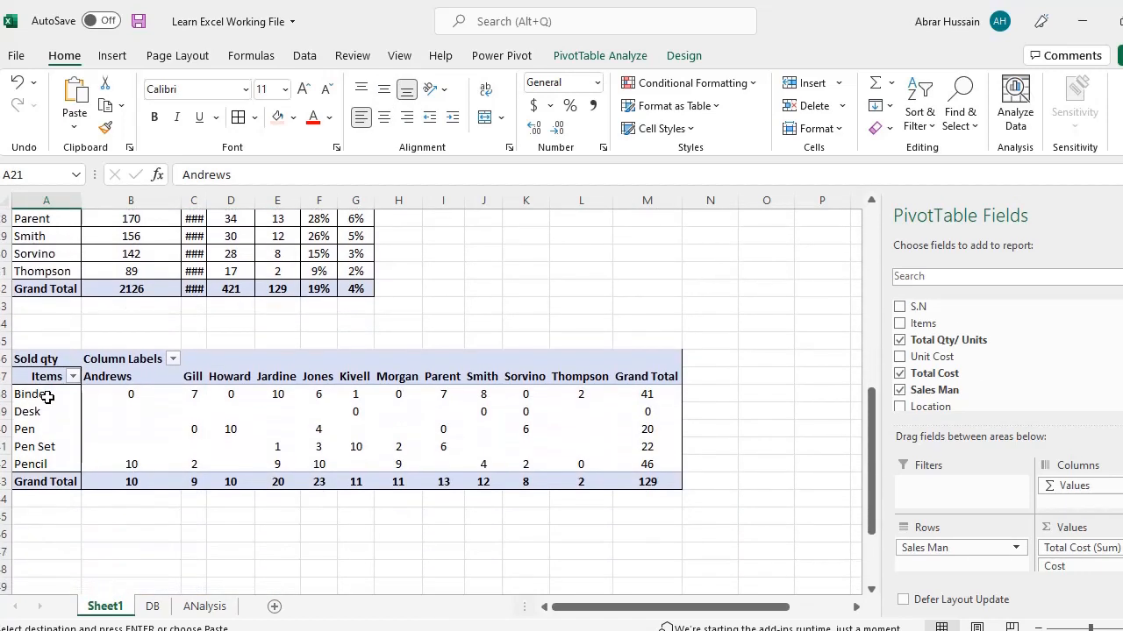
click(47, 396)
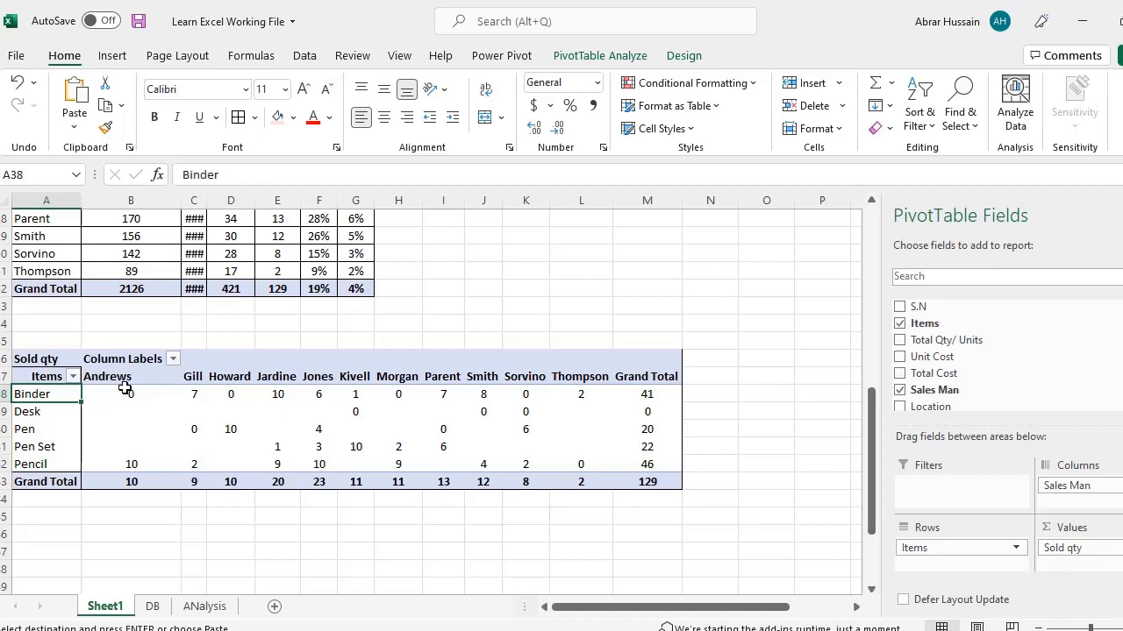
click(121, 378)
click(131, 397)
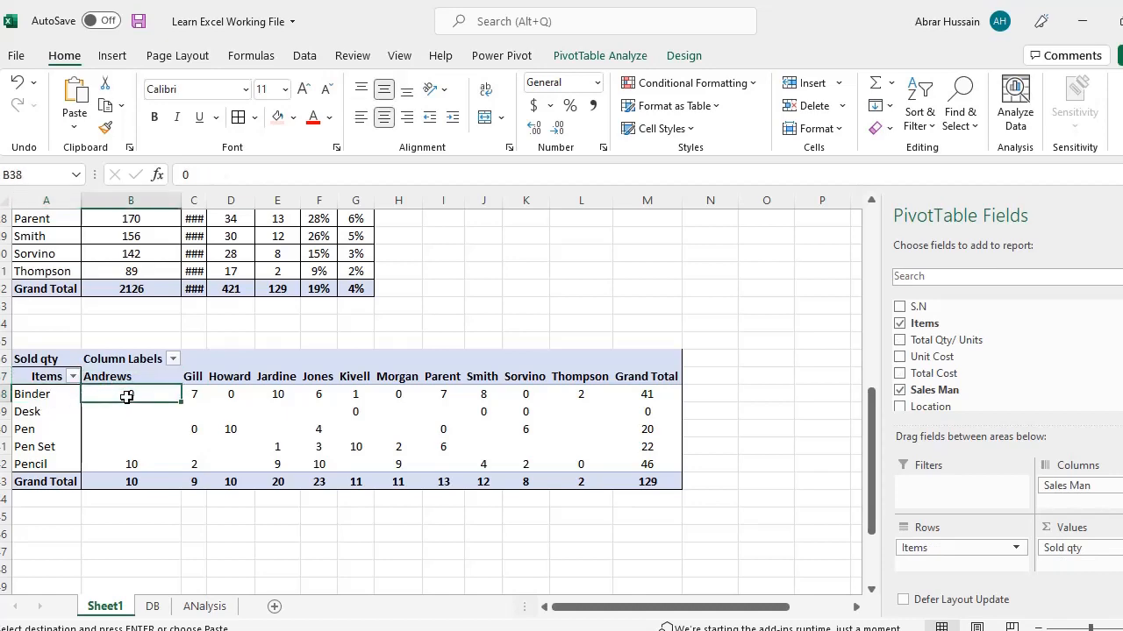
click(127, 465)
scroll(390, 390, up, 9)
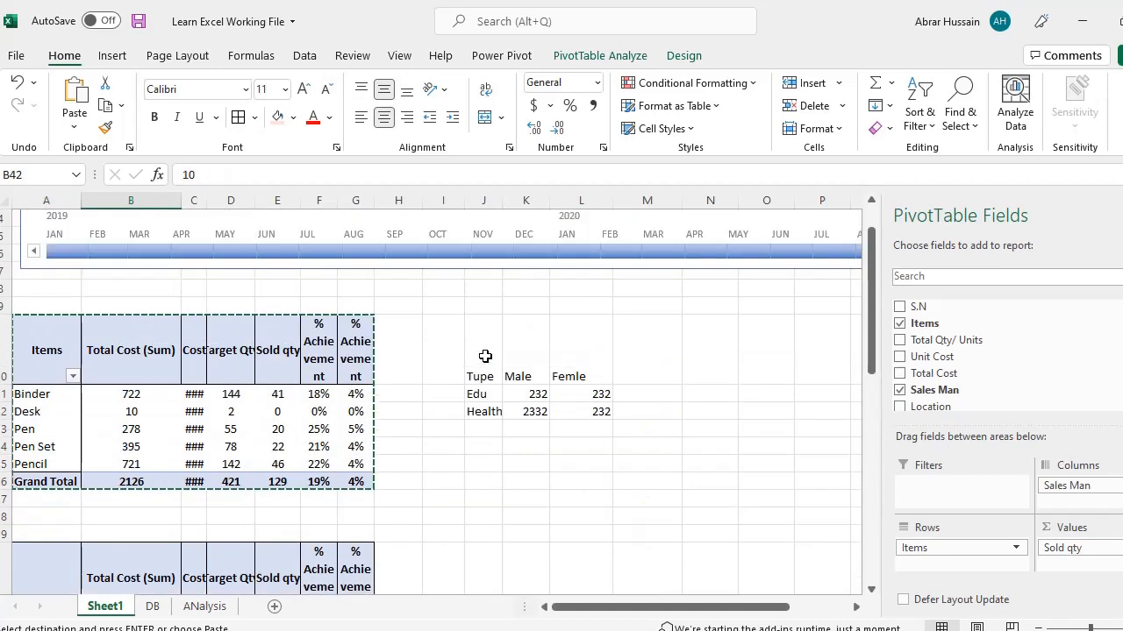
scroll(485, 356, down, 9)
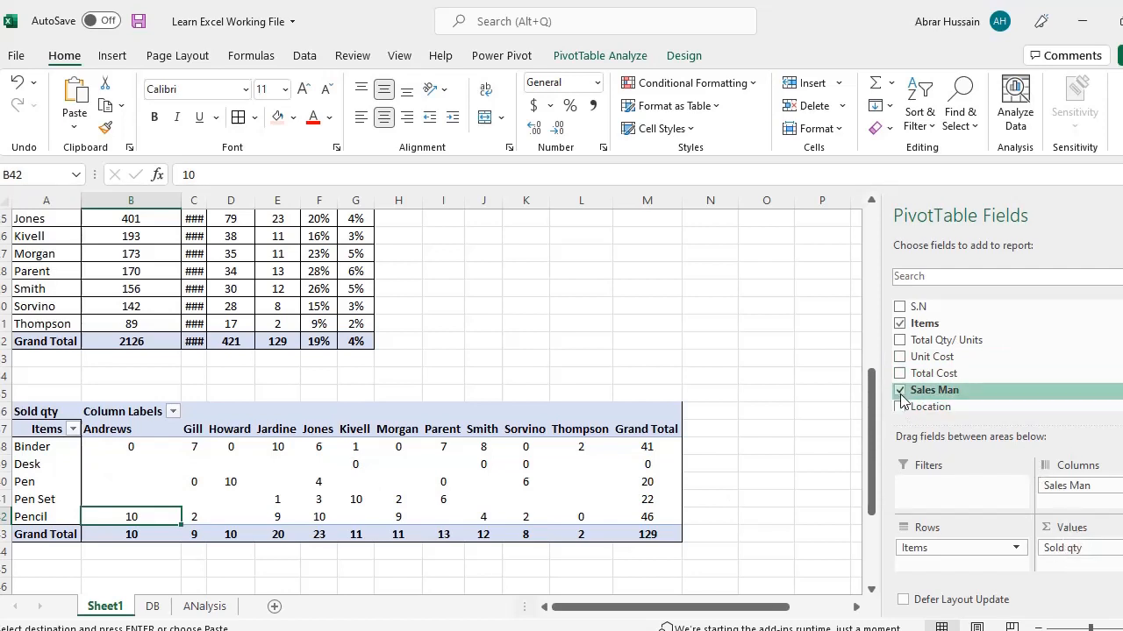
- Replace Qty Sold with the sum of Target Qty (20%) as the value field of the cross-tab pivot table
scroll(956, 383, down, 3)
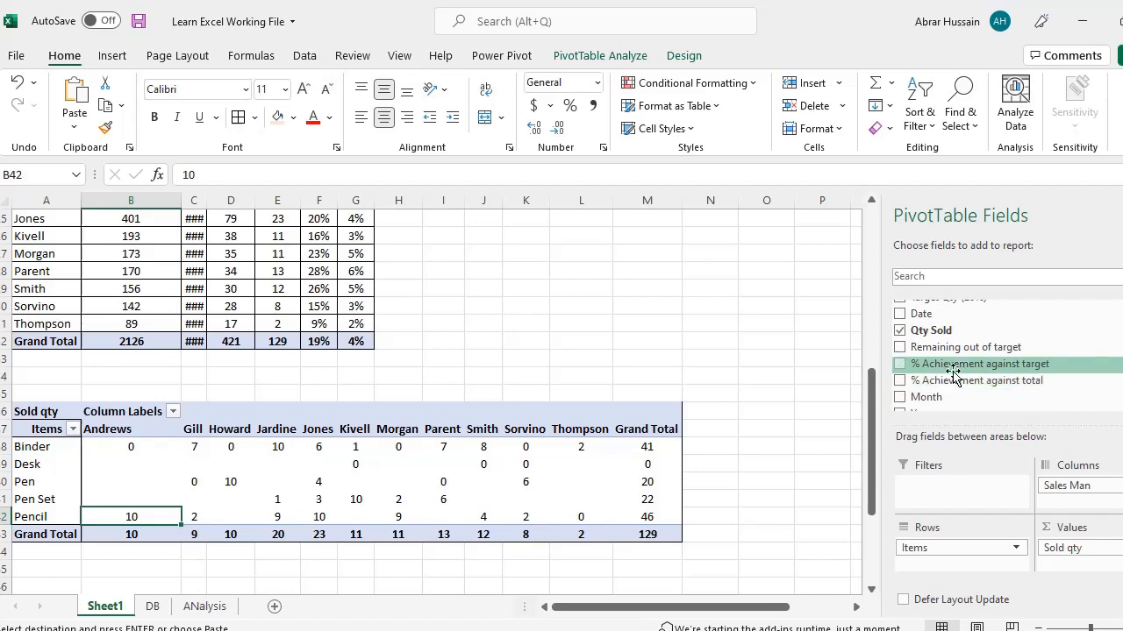
scroll(954, 377, up, 2)
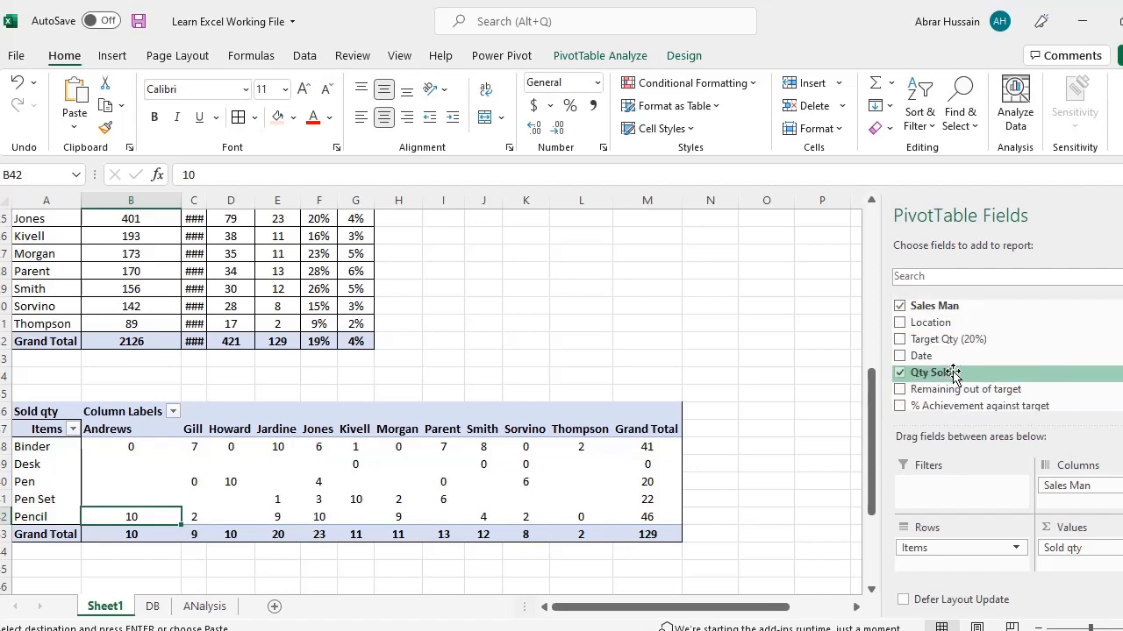
click(900, 374)
drag(912, 339, 1077, 546)
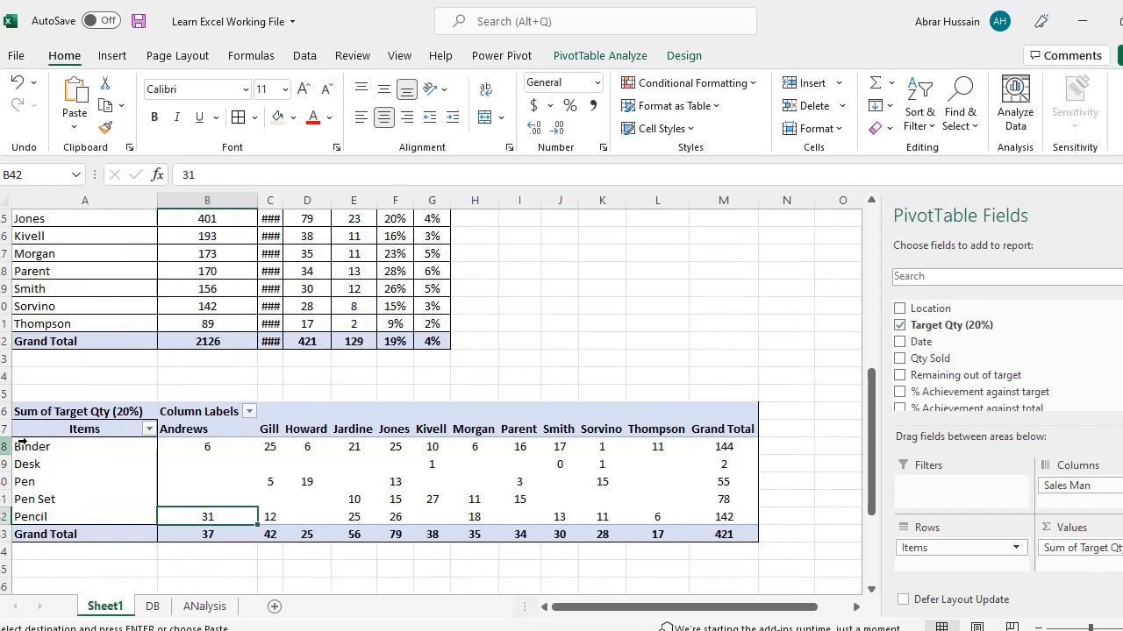
- Examine the target quantities per item and salesman in the cross-tab pivot table
drag(180, 438, 701, 532)
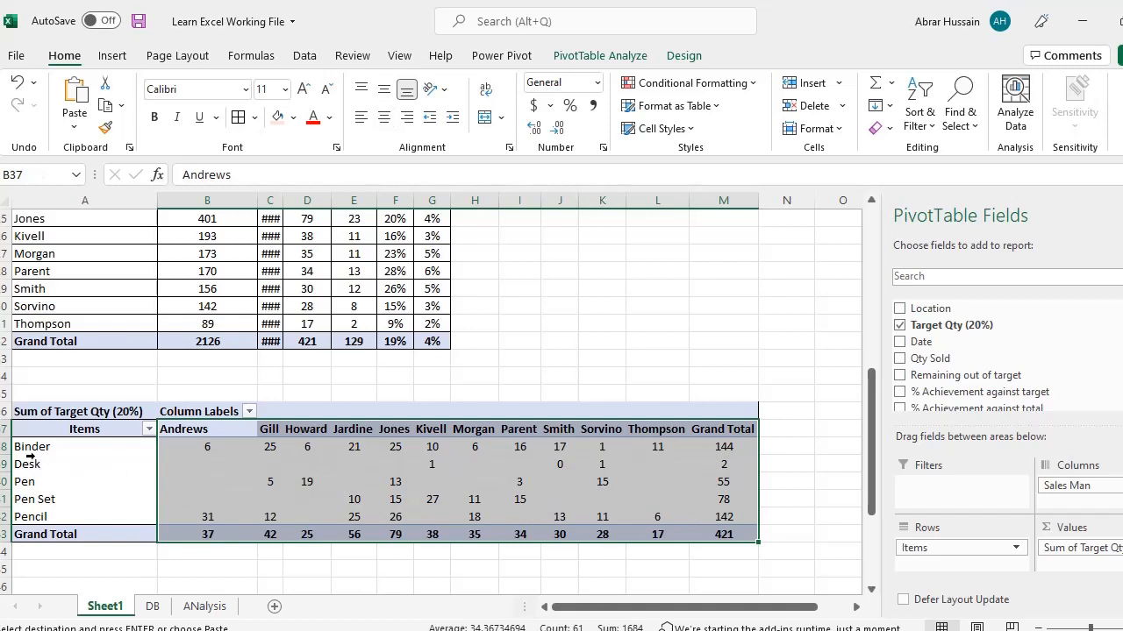
click(32, 447)
click(29, 463)
click(203, 429)
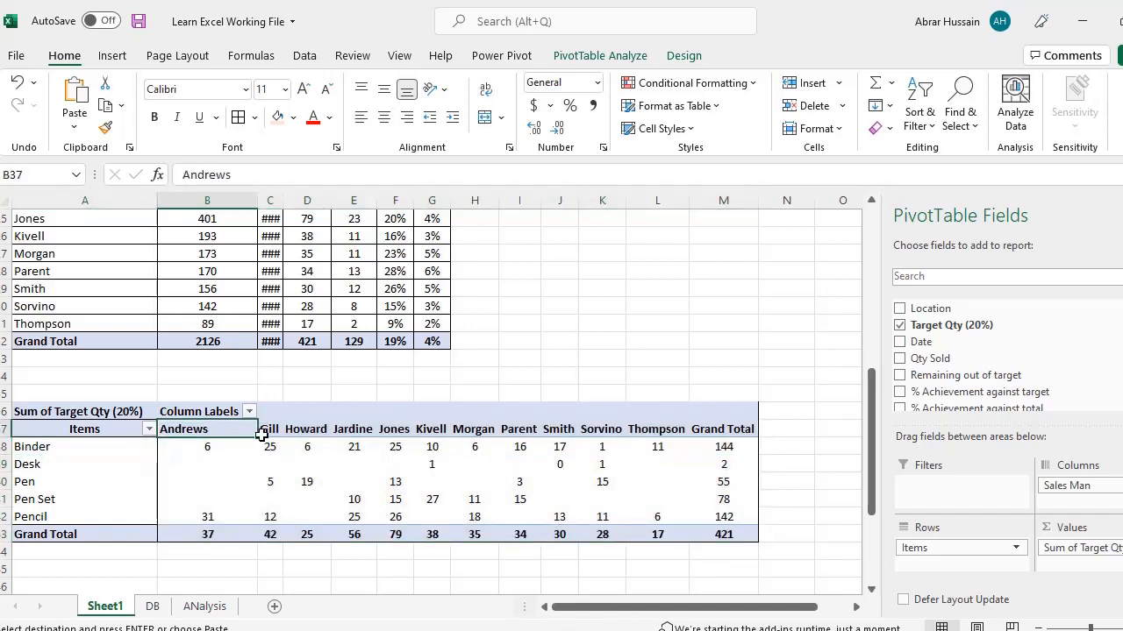
click(353, 428)
click(353, 446)
click(307, 499)
click(269, 499)
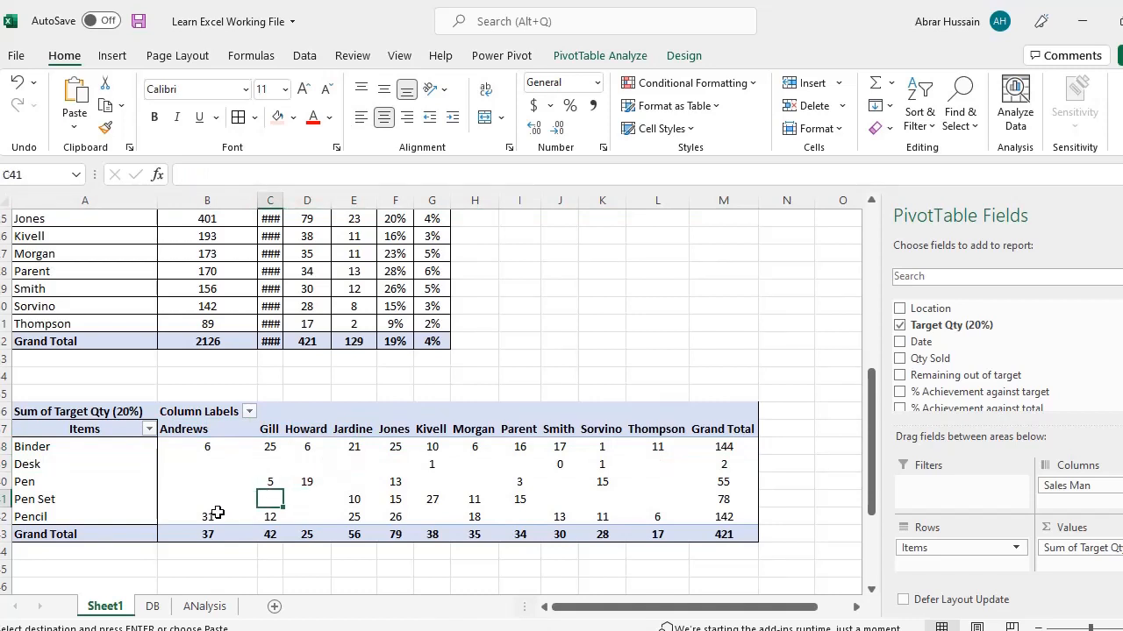
click(519, 482)
click(657, 446)
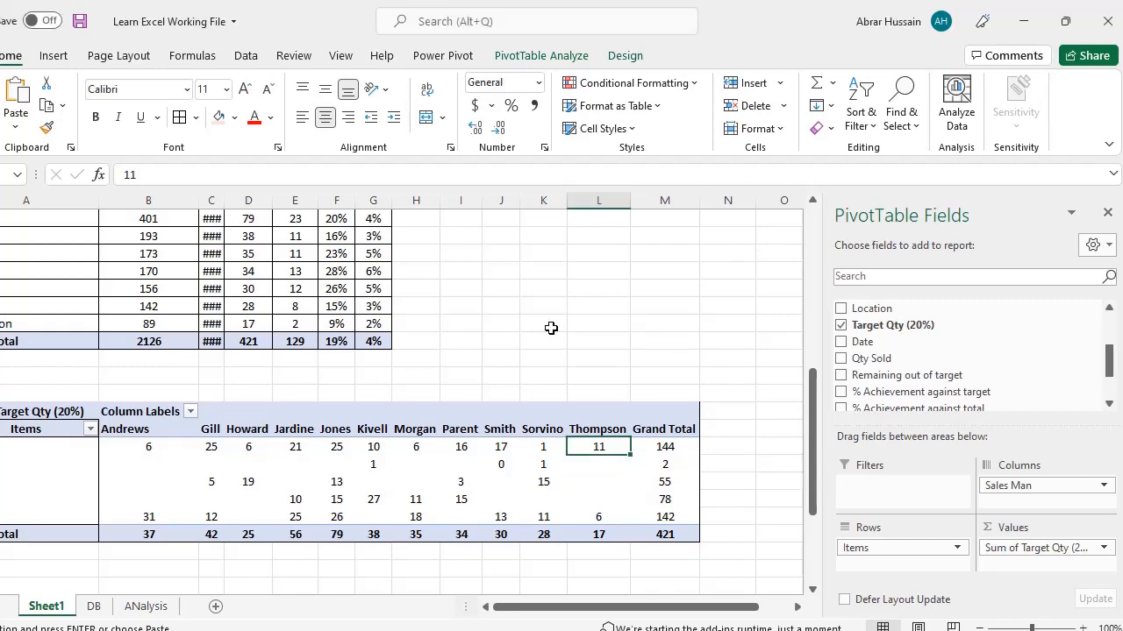
scroll(538, 336, up, 5)
scroll(538, 336, down, 8)
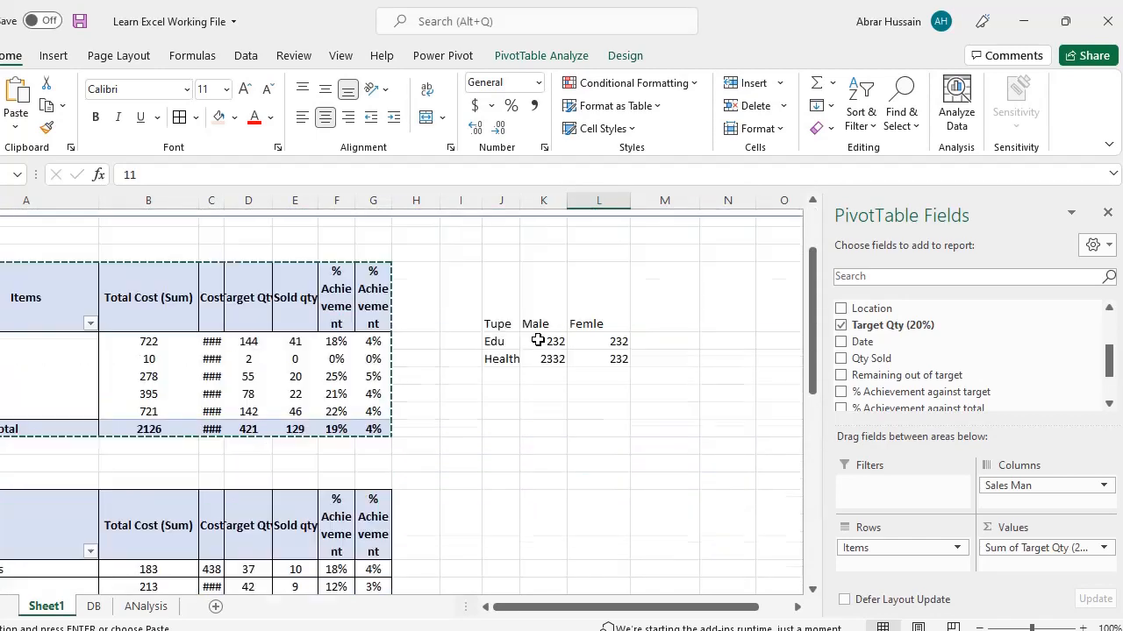
scroll(537, 339, up, 8)
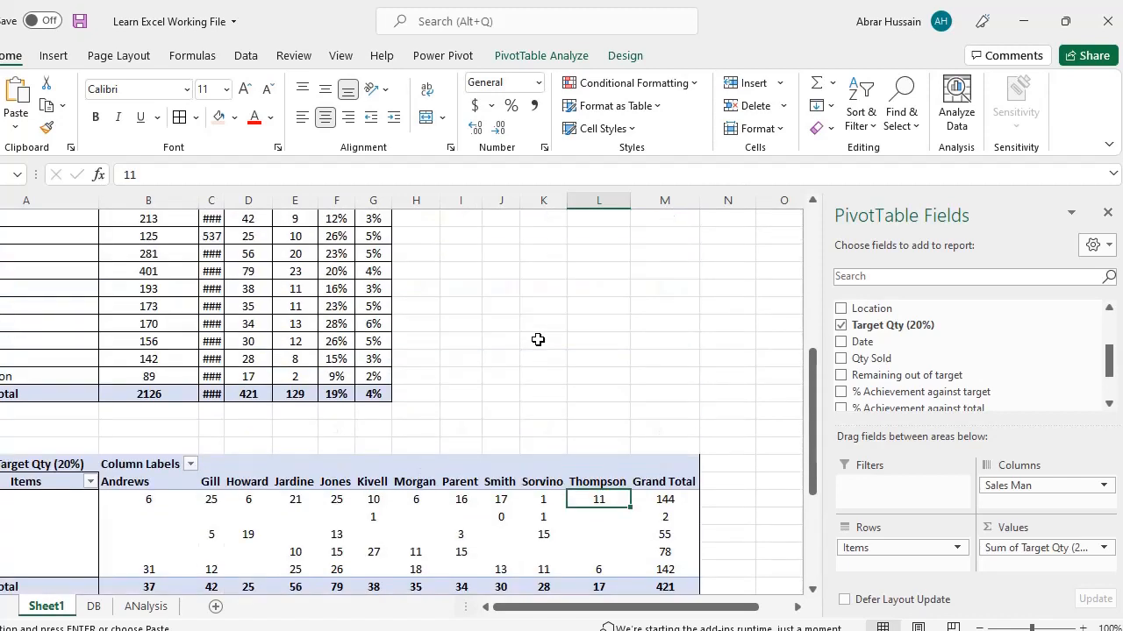